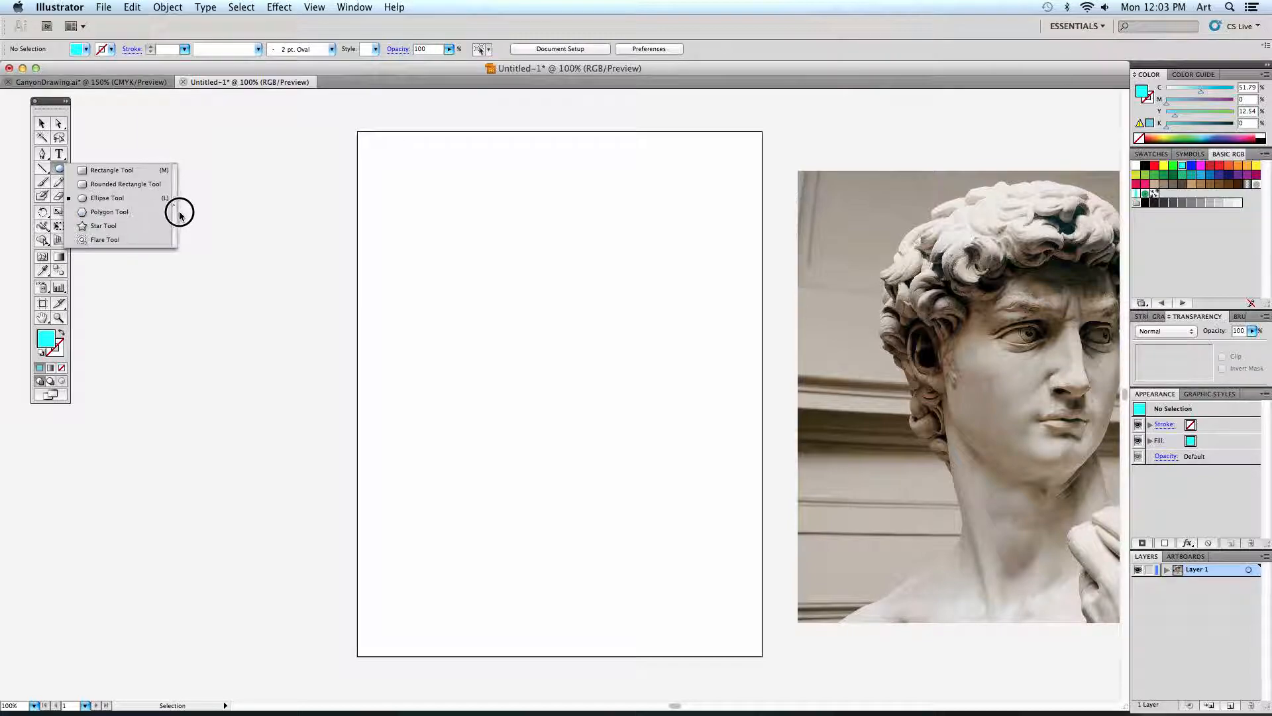
Detach the shape tools into a floating palette and draw a cyan circle about 3.03 in wide on the upper artboard.
left_click(164, 213)
left_click_drag(131, 169, 197, 141)
left_click_drag(414, 246, 520, 345)
key("super+shift+a")
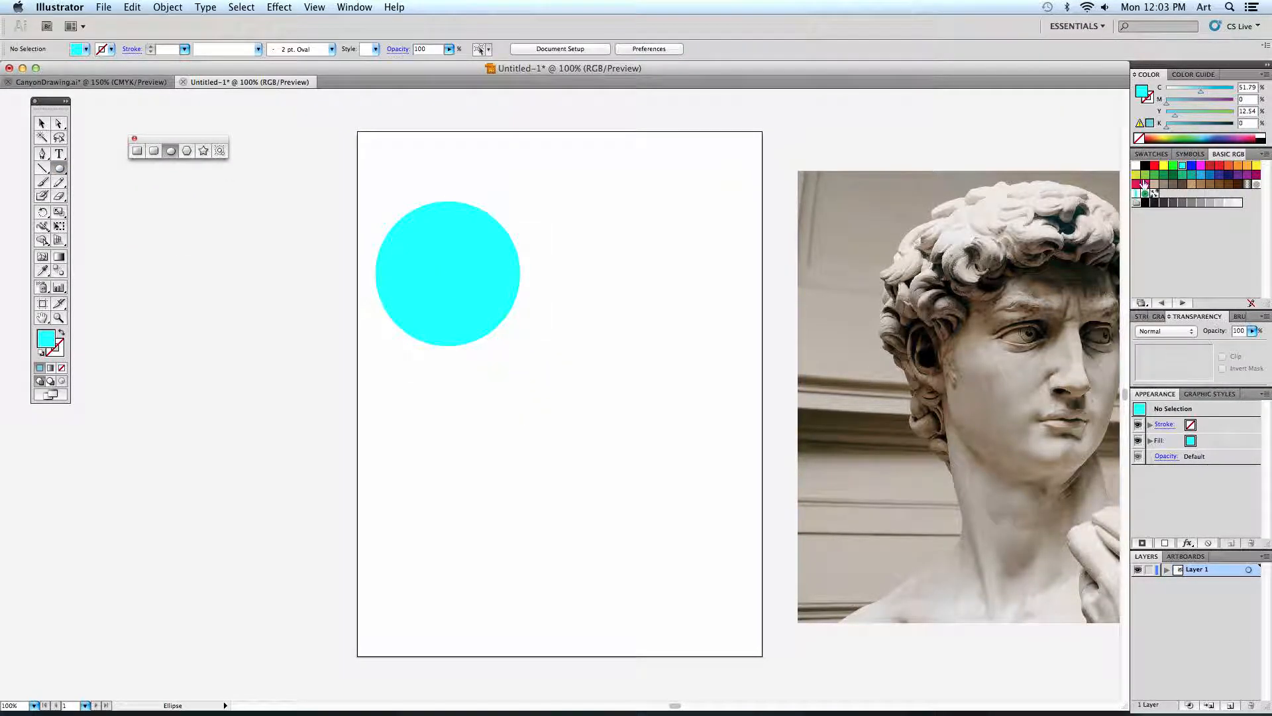
Draw a red hexagon about 3.60 in wide and 3.11 in high, overlapping the cyan circle's upper edge.
left_click(1154, 165)
left_click(186, 152)
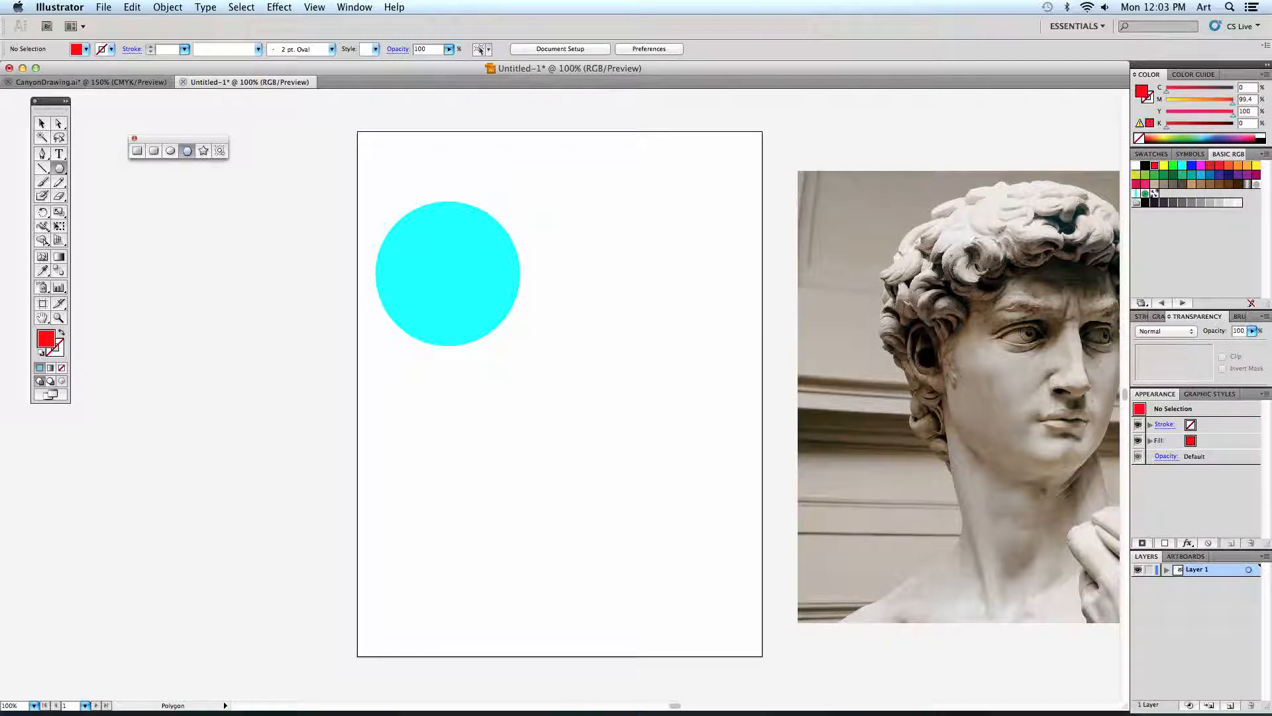
left_click_drag(512, 192, 582, 290)
Draw a dark green square about 3.03 in wide overlapping the hexagon and circle, then deselect it.
left_click(138, 151)
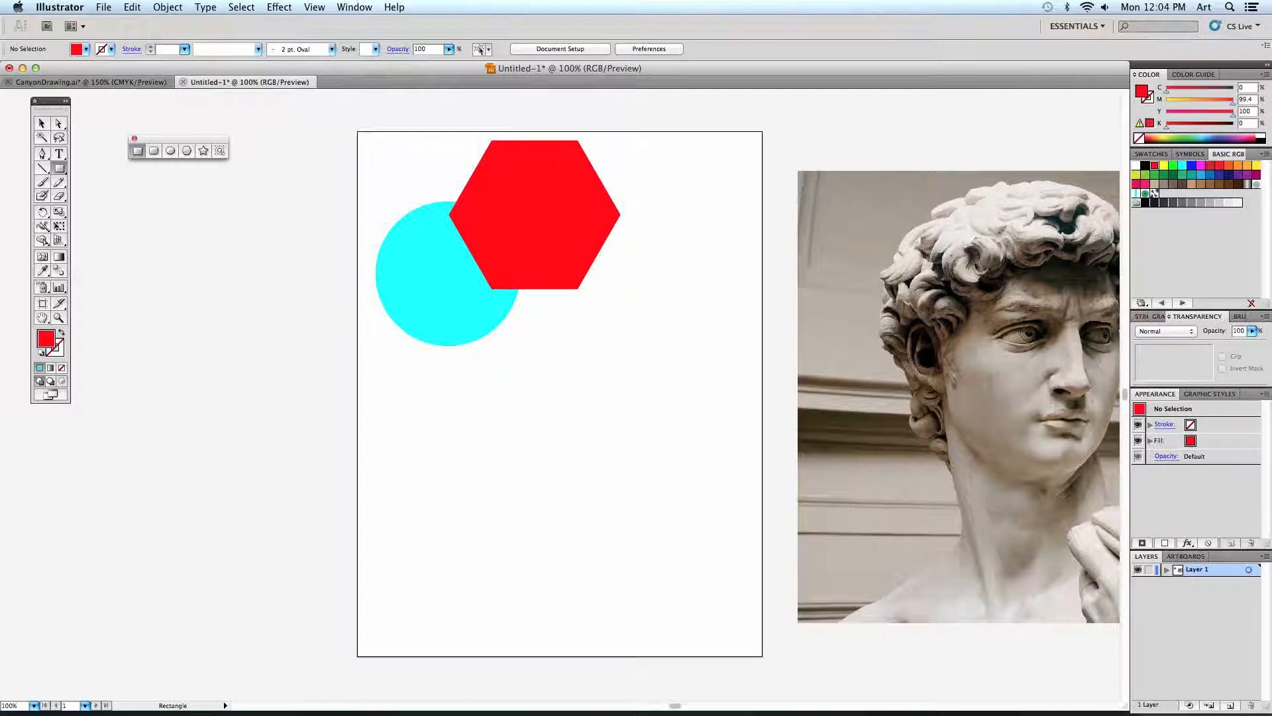
left_click(1171, 175)
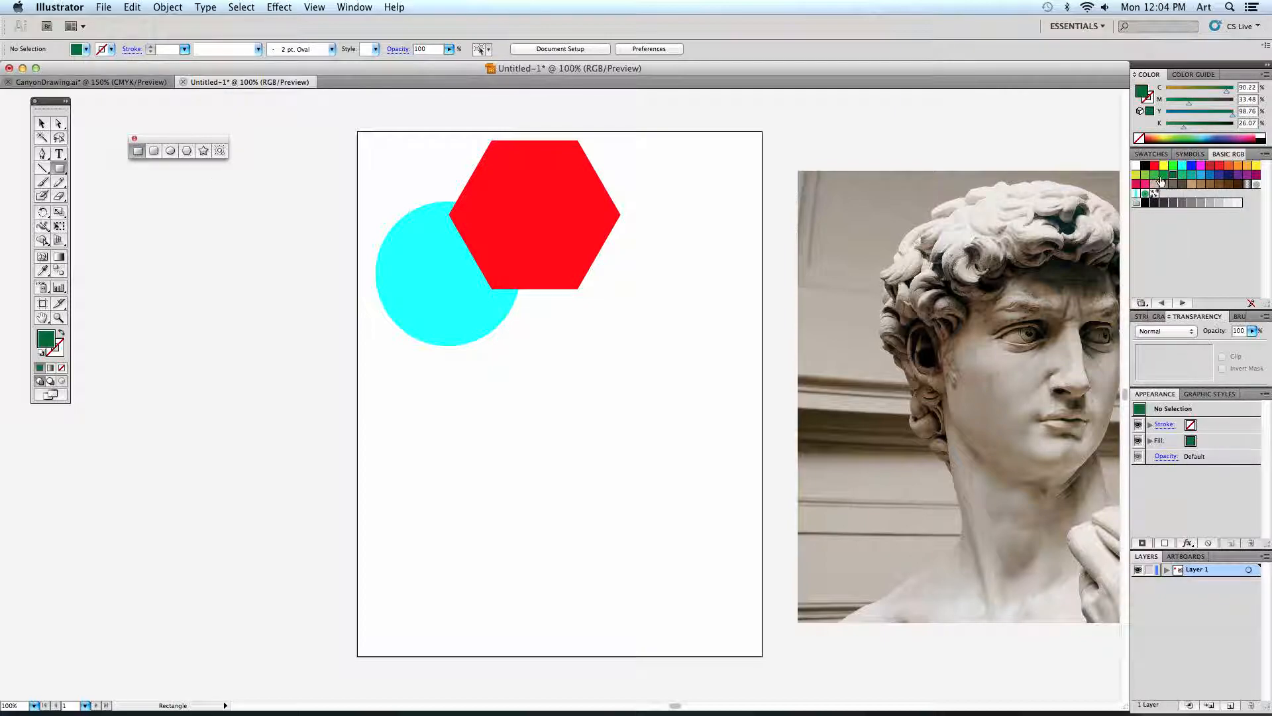
left_click_drag(576, 320, 634, 406)
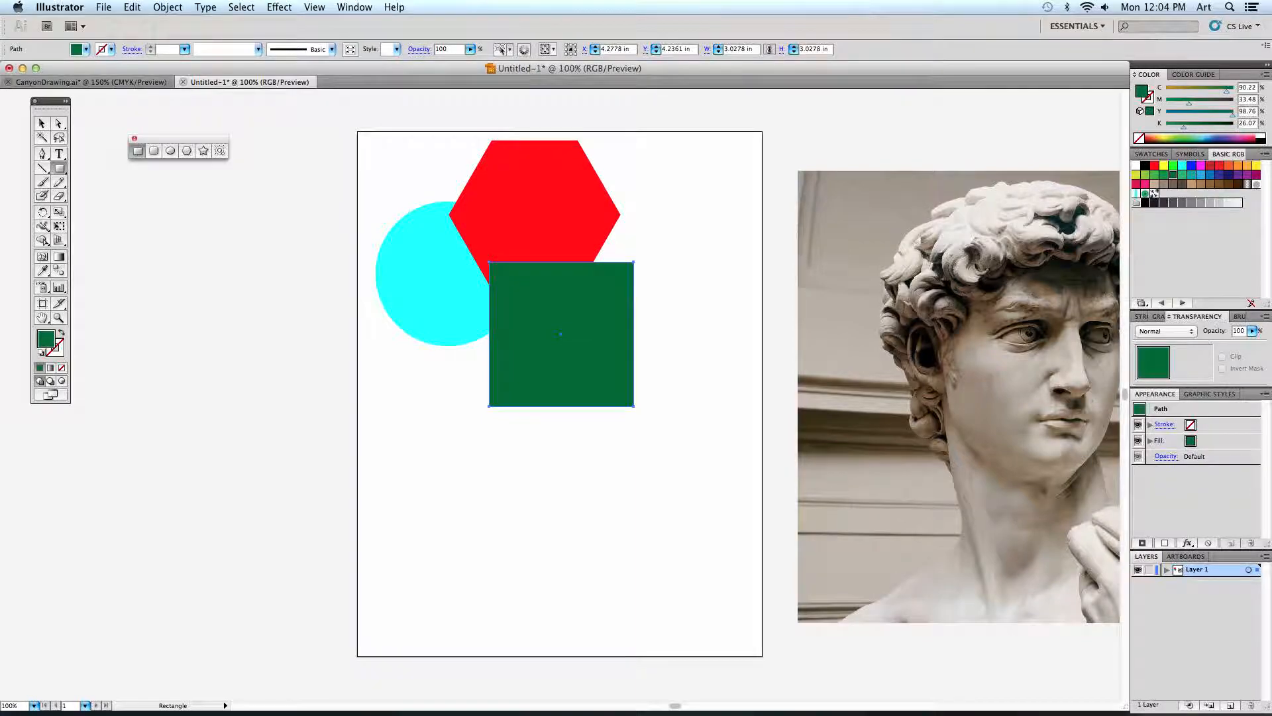
left_click(41, 124)
left_click(243, 286)
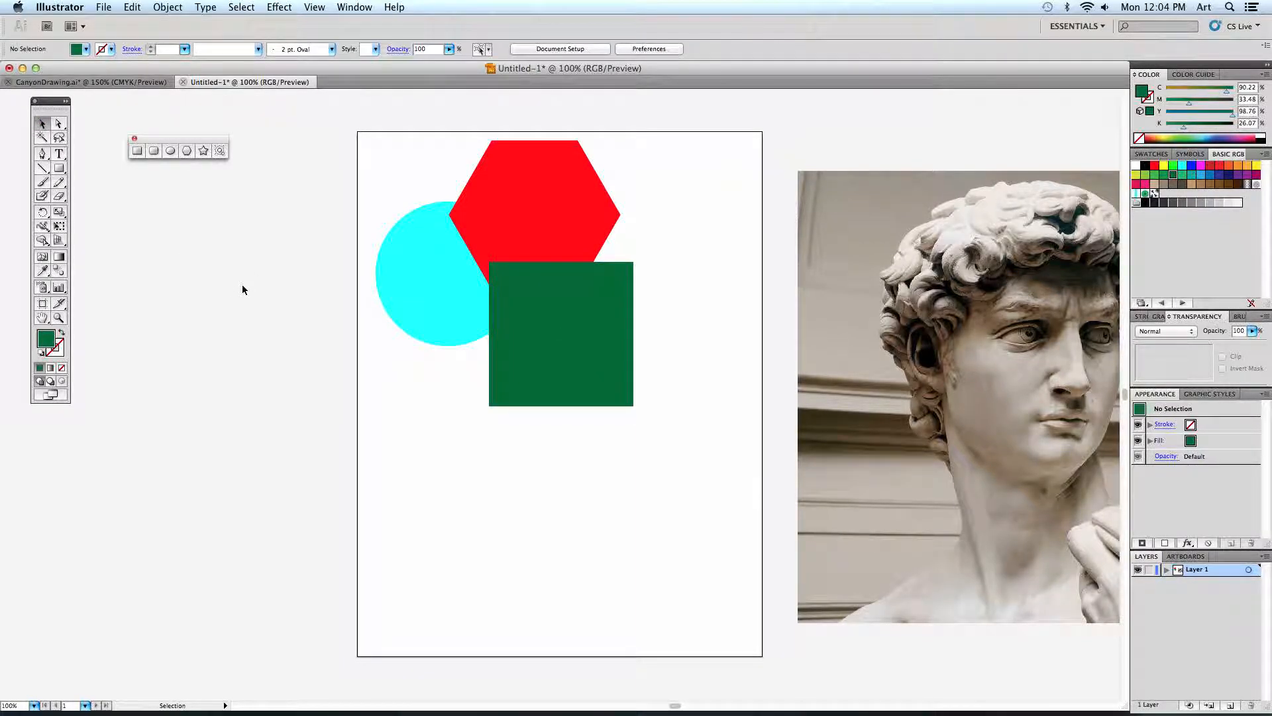
Move the green square up over the hexagon and send it backward one level, behind the hexagon.
left_click_drag(524, 332, 501, 296)
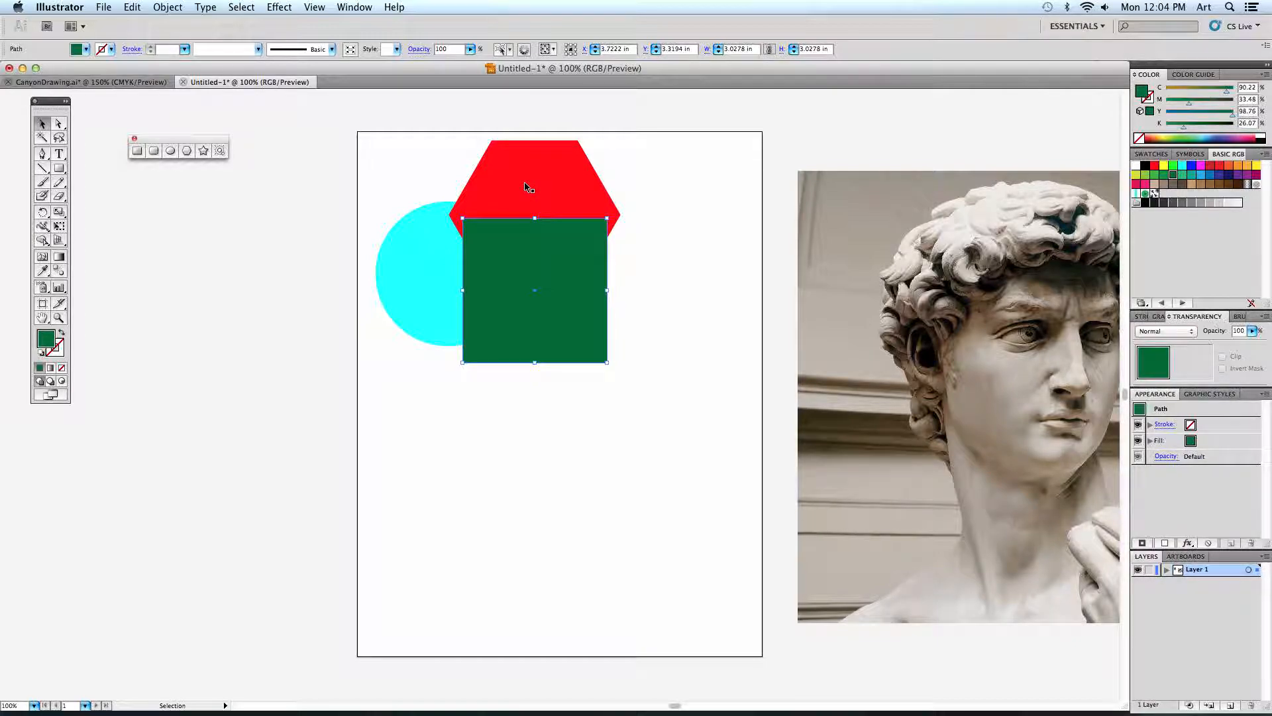
left_click(163, 8)
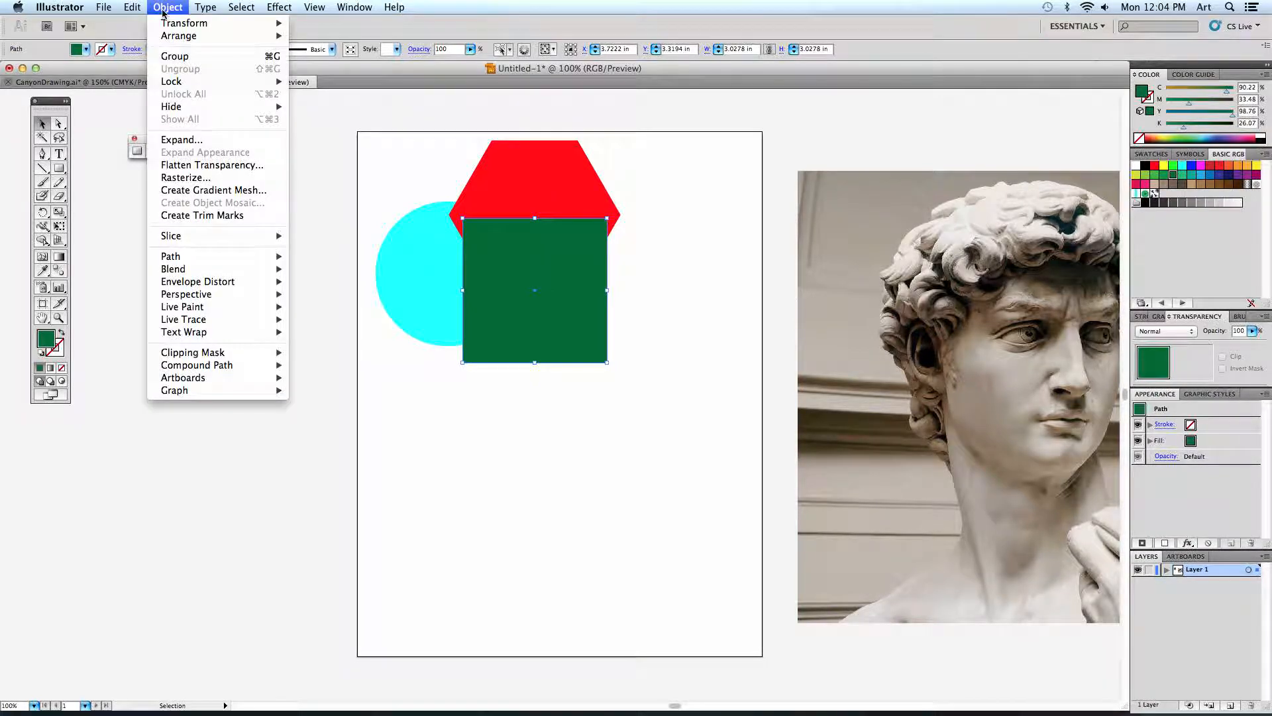
mouse_move(171, 36)
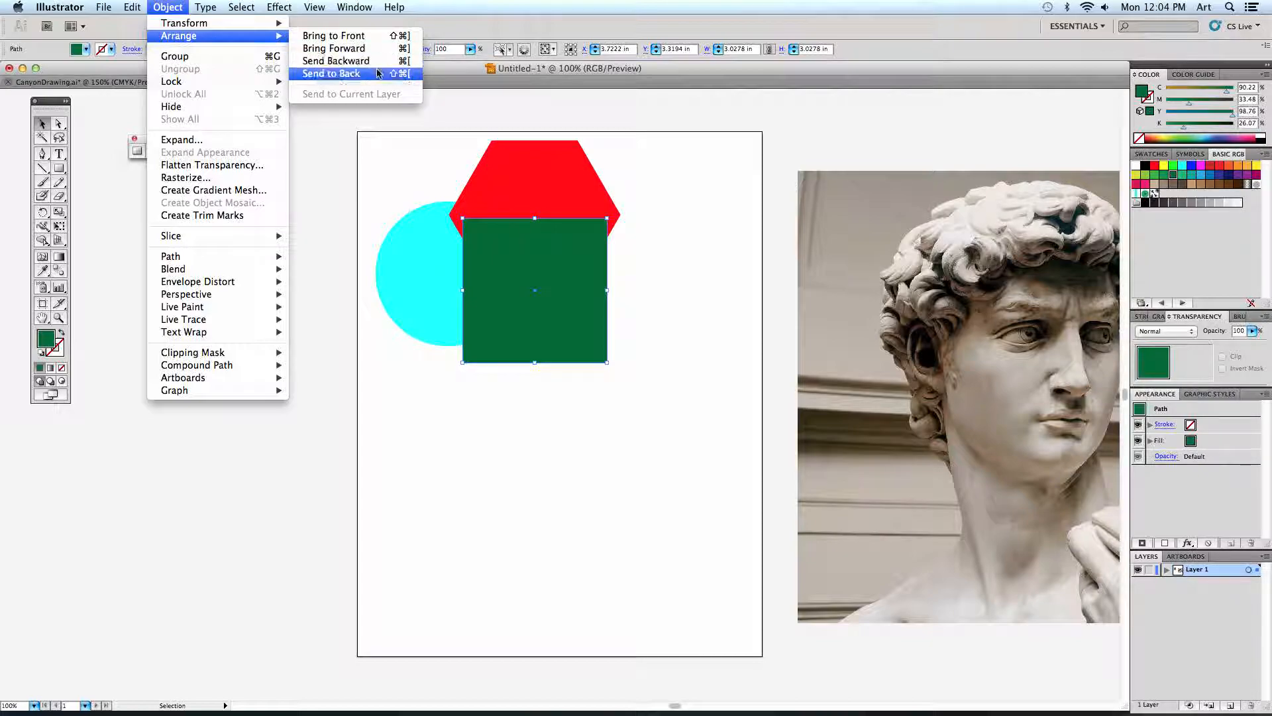
left_click(336, 61)
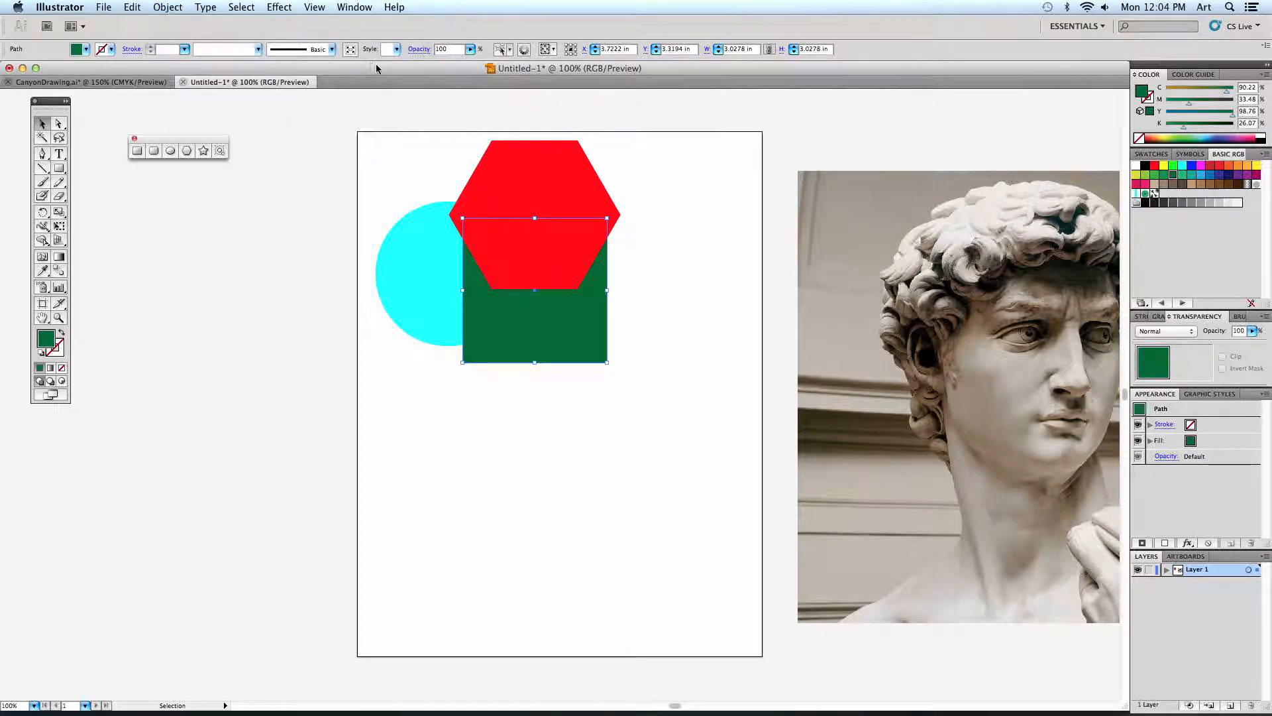
left_click(437, 173)
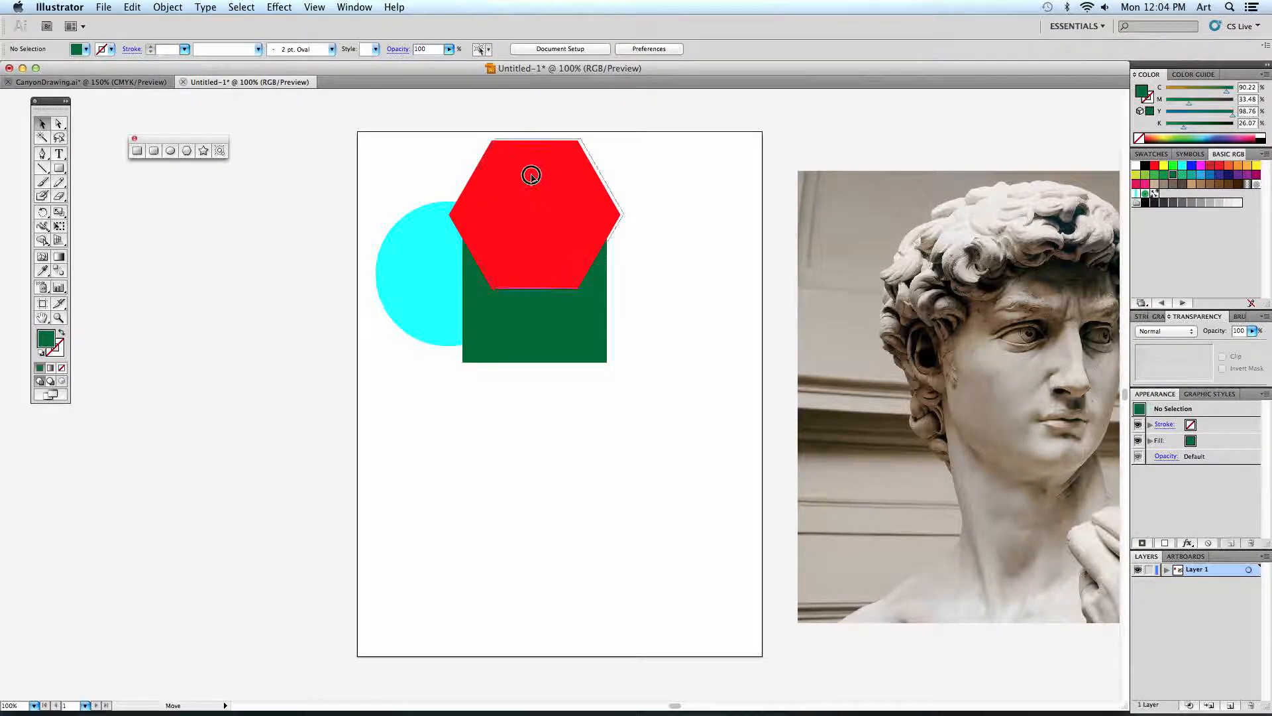
Move the red hexagon right so it overlaps the square's upper corner, and float the Transparency settings beside it.
left_click_drag(531, 176, 593, 172)
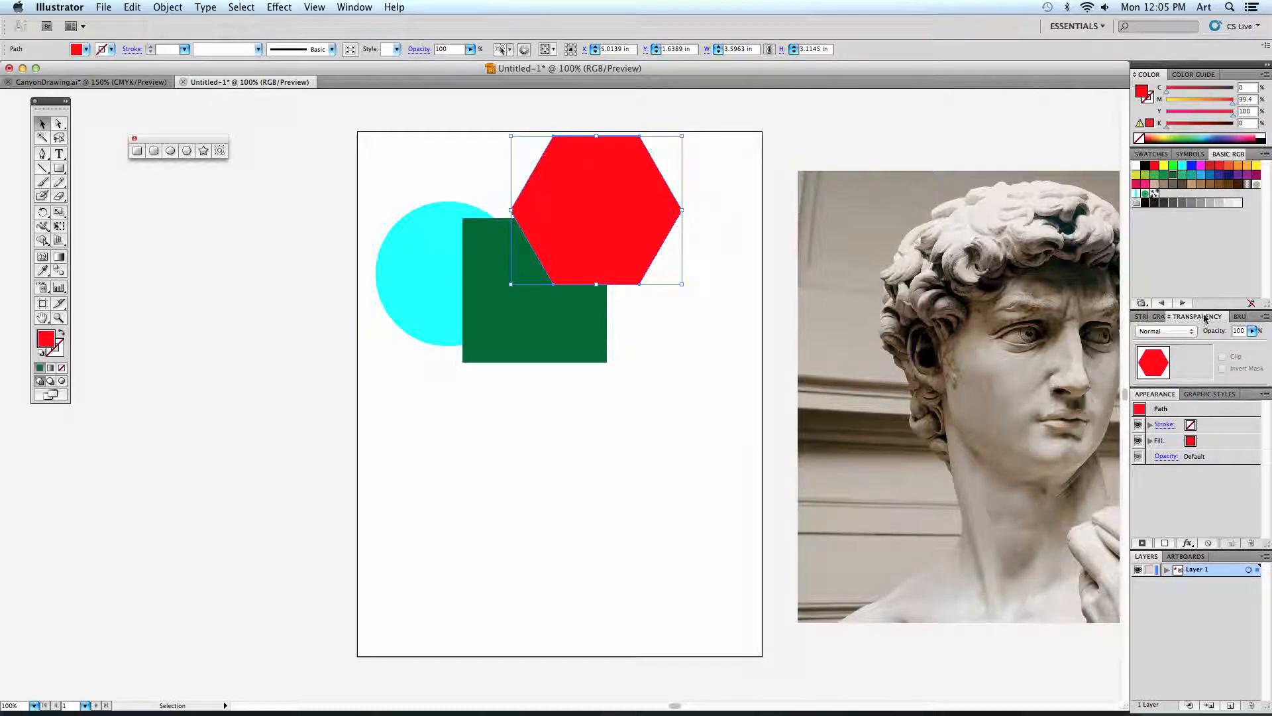
mouse_move(1200, 318)
left_mouse_down()
mouse_move(1079, 320)
mouse_move(766, 188)
mouse_move(763, 171)
left_mouse_up()
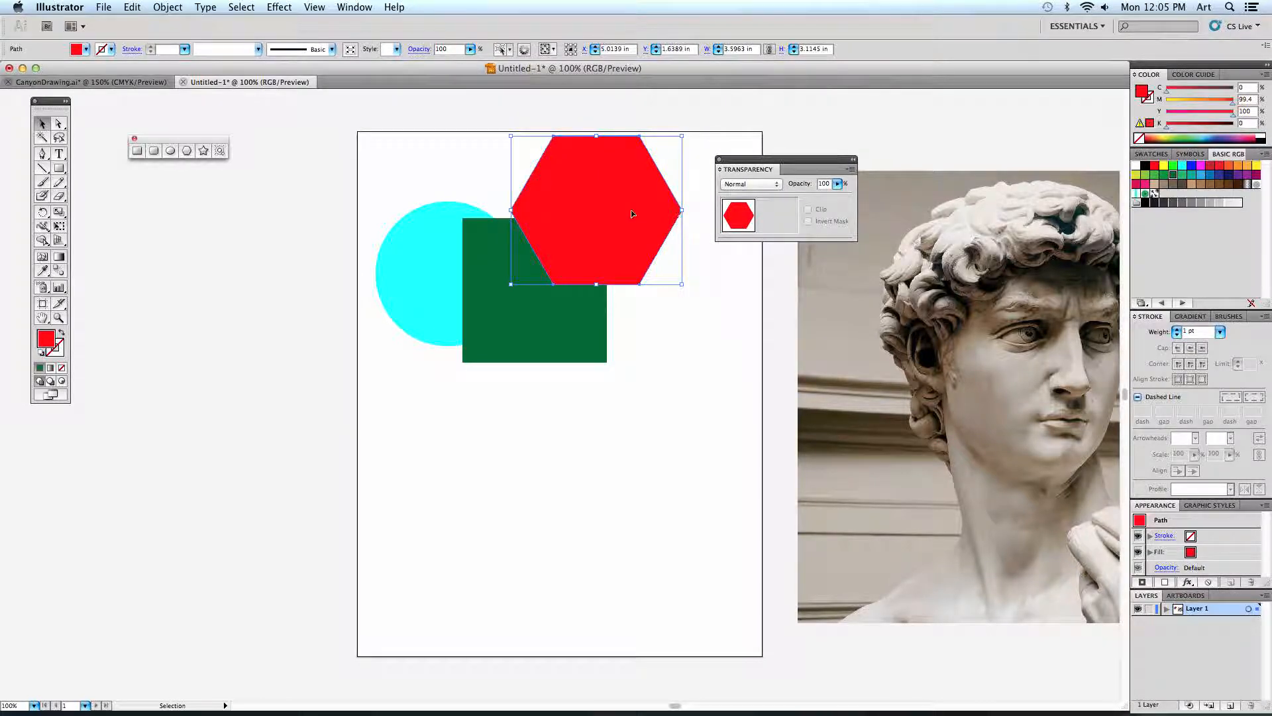
mouse_move(621, 207)
left_mouse_down()
mouse_move(649, 231)
mouse_move(645, 206)
left_mouse_up()
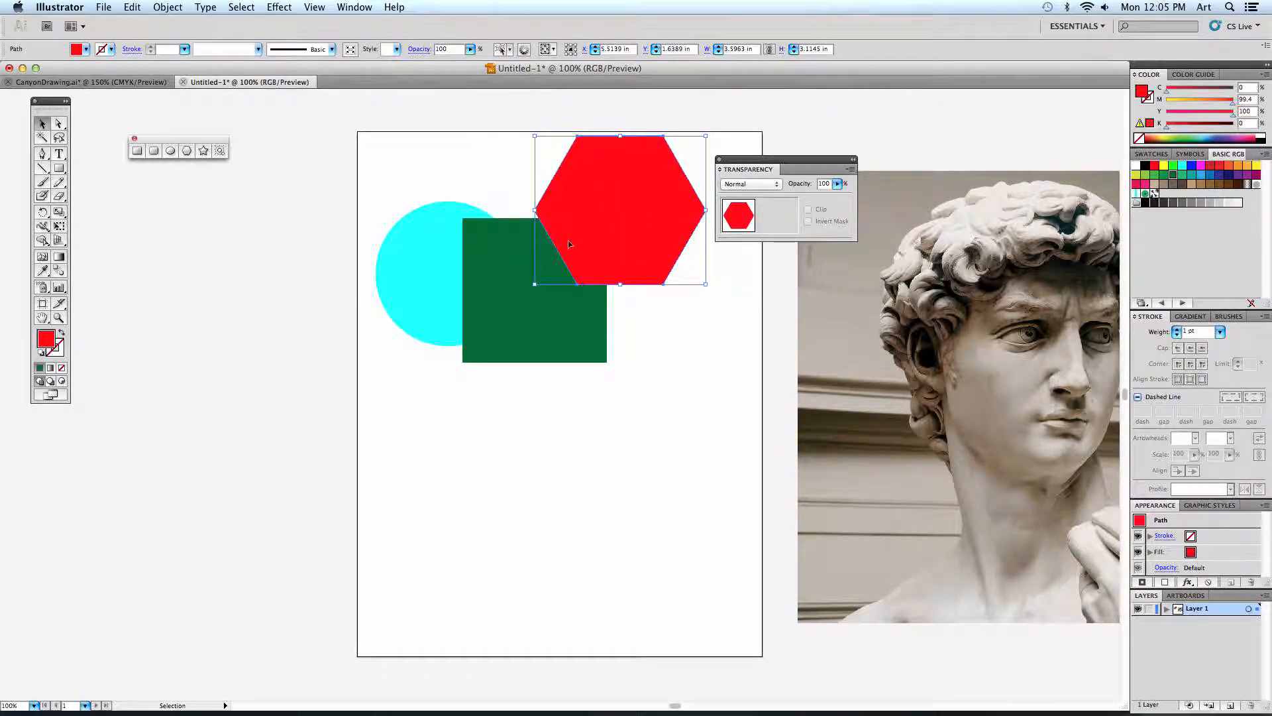
Select the square, the circle, and the circle together with the hexagon to compare their Transparency previews.
left_click(497, 259)
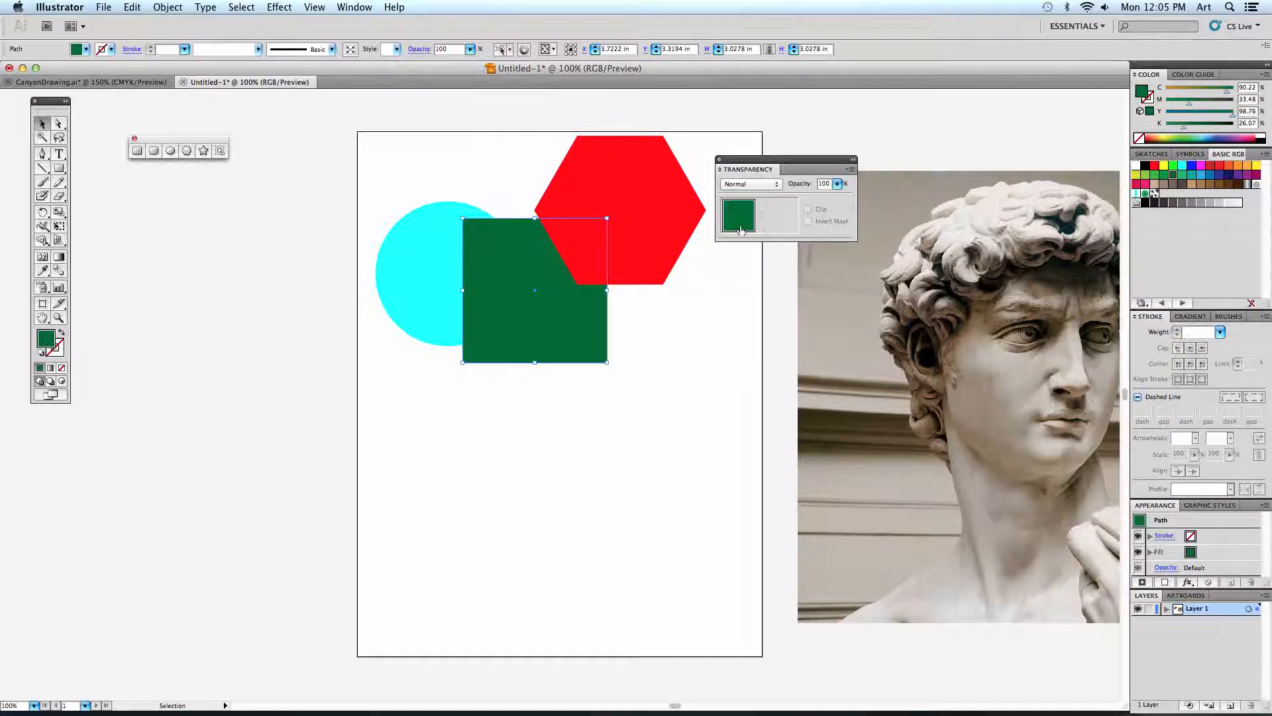
left_click(423, 233)
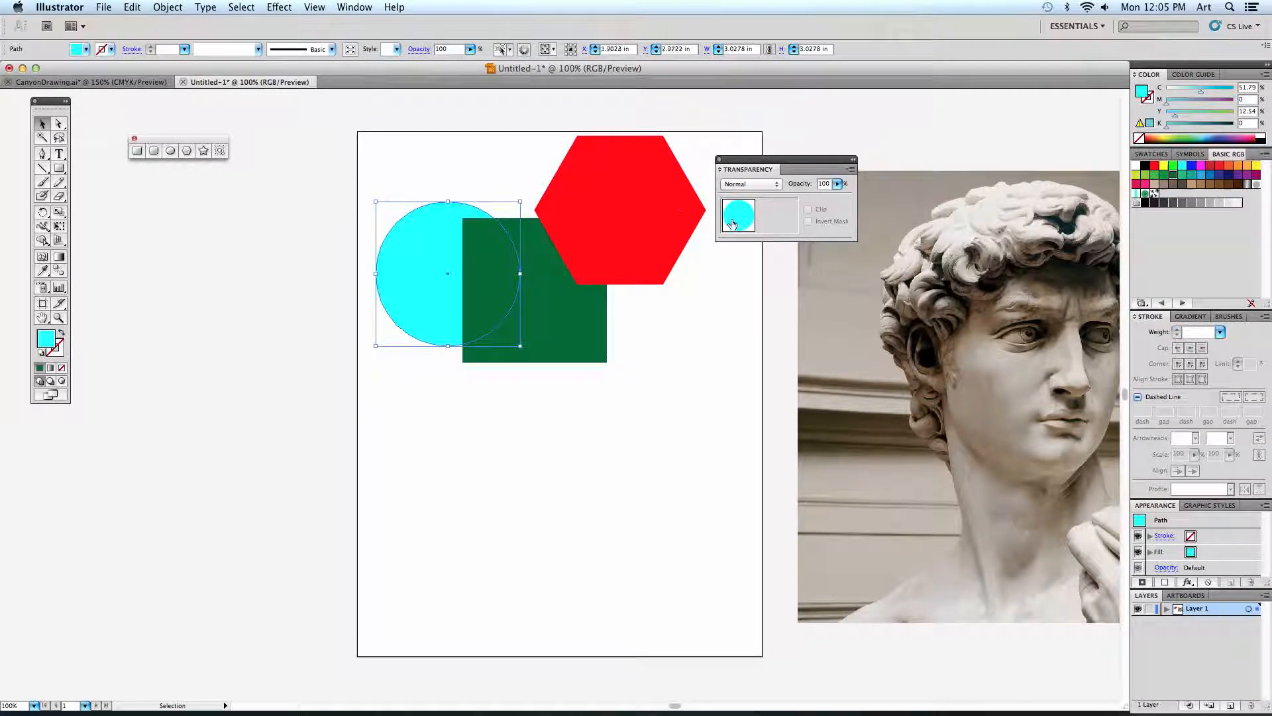
left_click(630, 197, "shift")
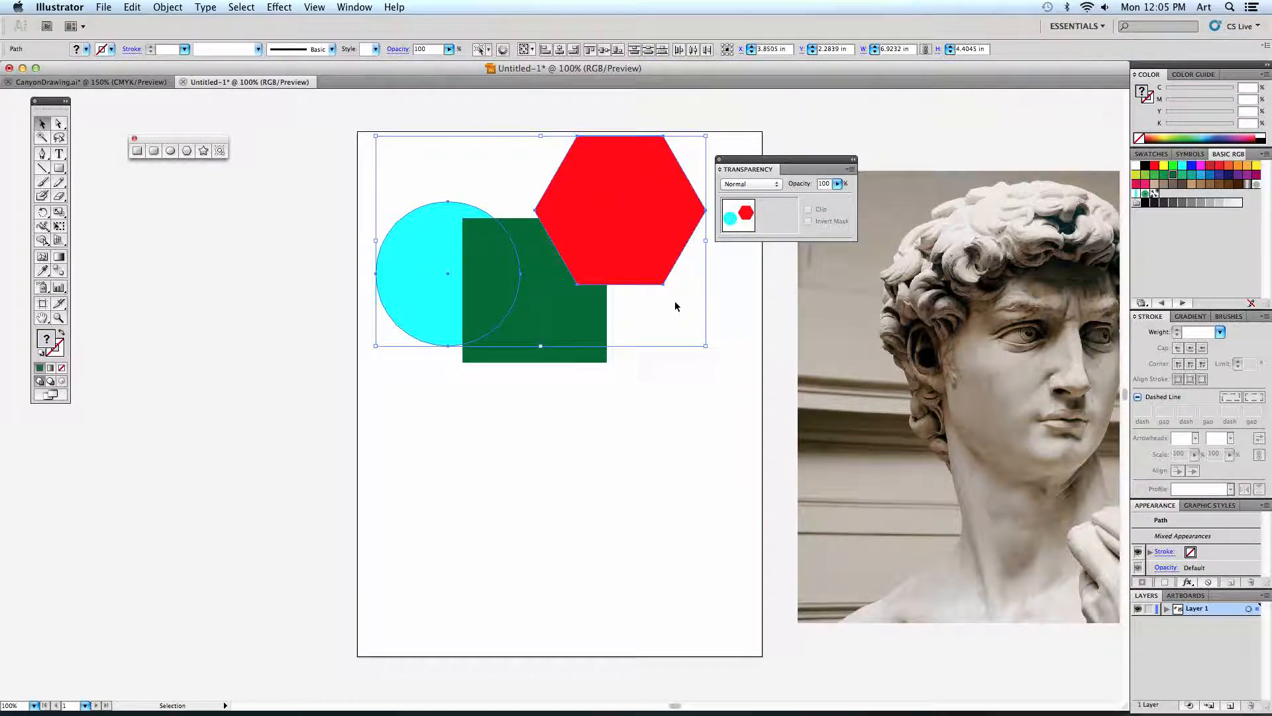
left_click(636, 310)
Set the red hexagon's blending mode to Multiply.
left_click(639, 252)
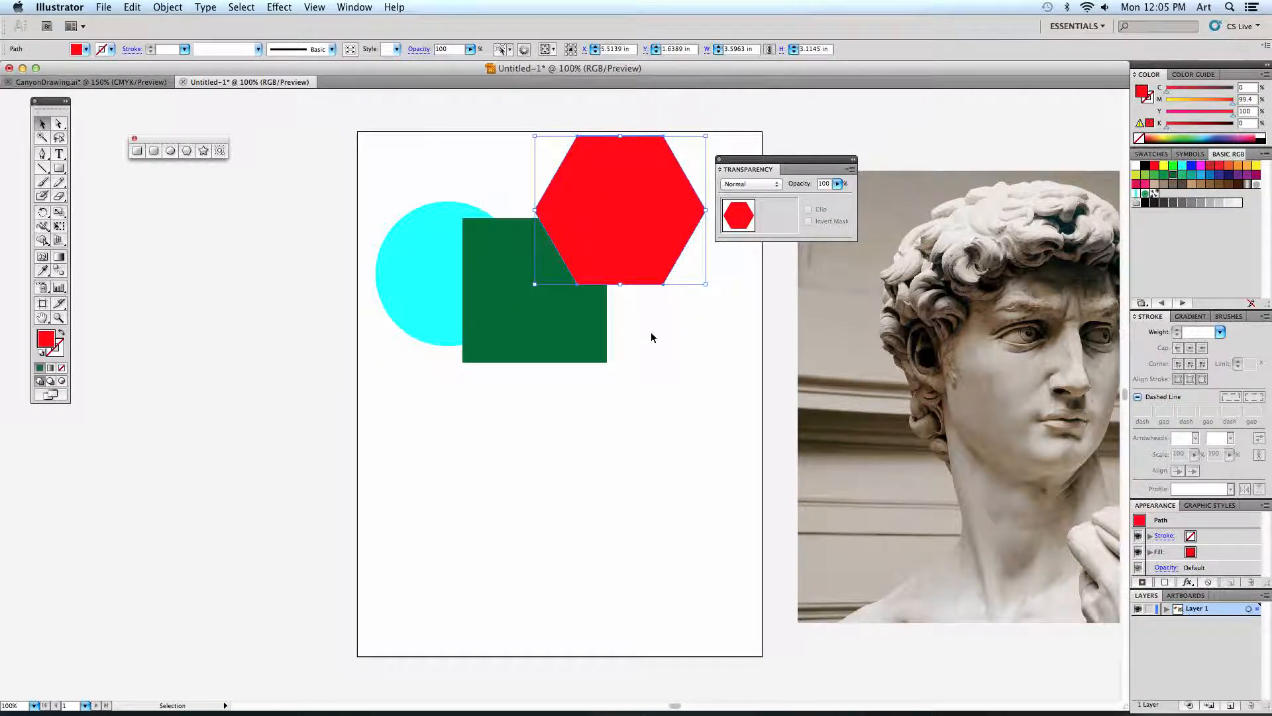
left_click(750, 185)
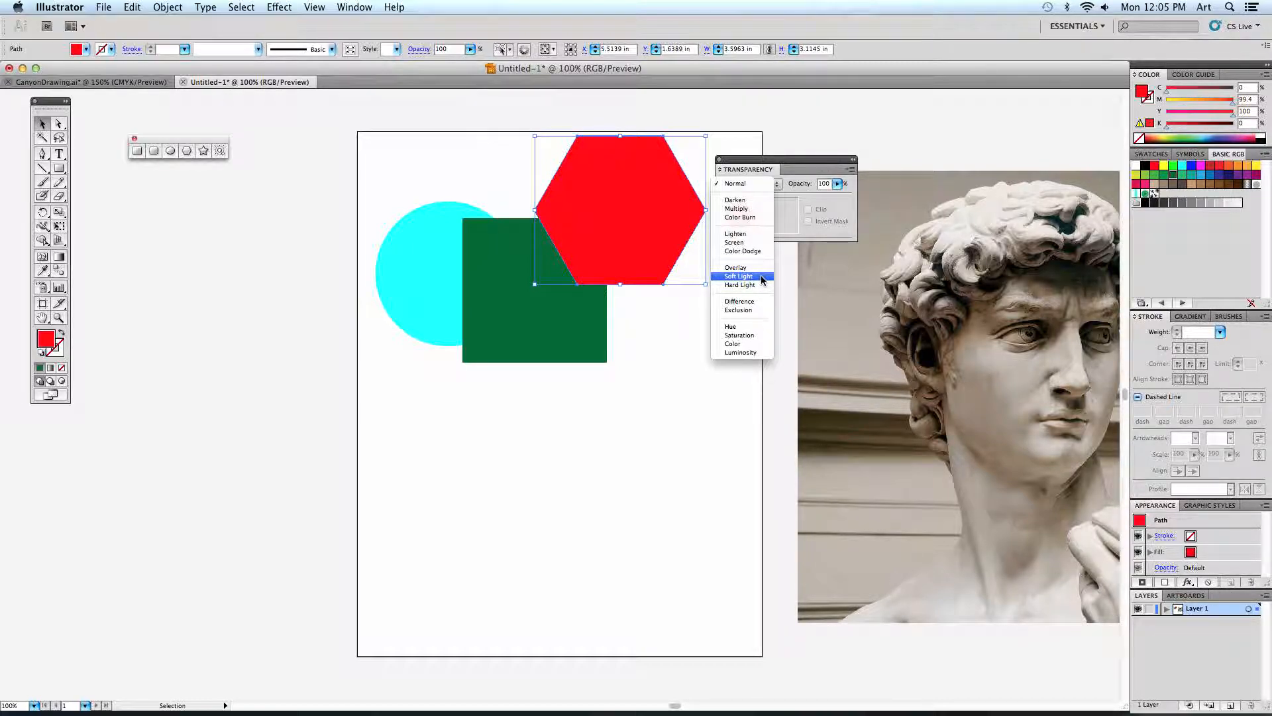
left_click(763, 209)
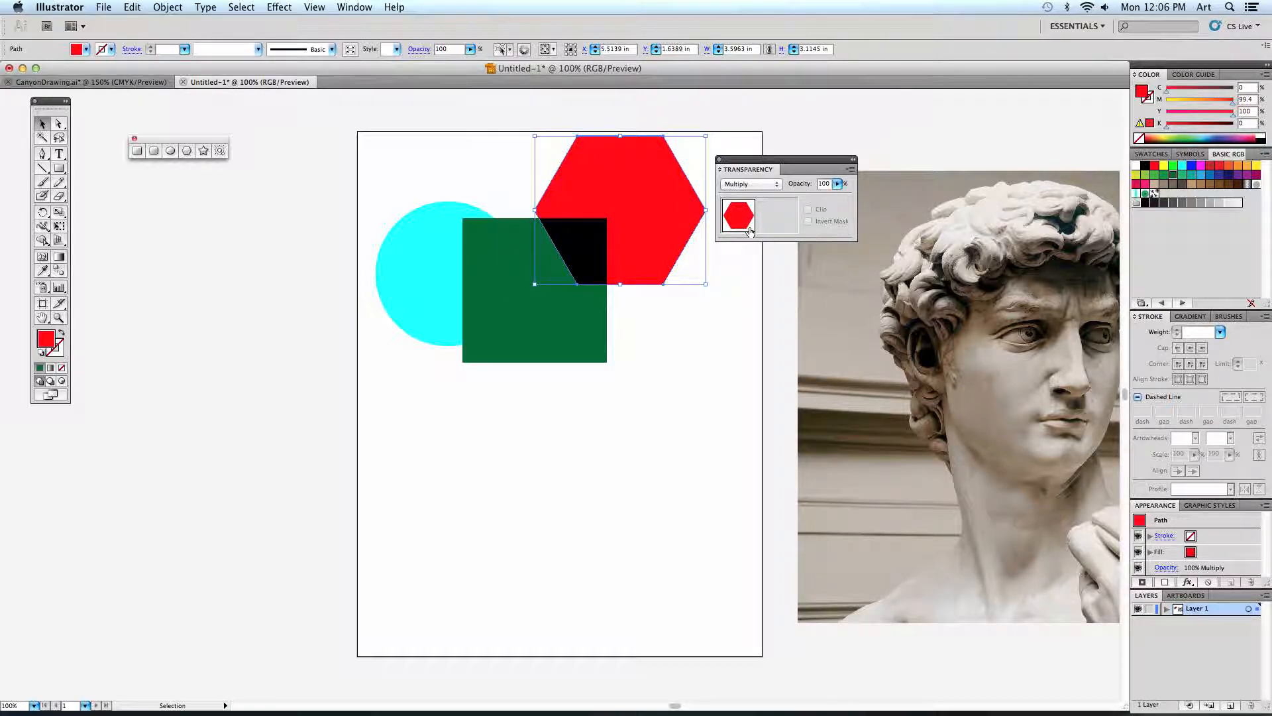
Try the Darken and Screen blending modes on the red hexagon.
left_click(752, 187)
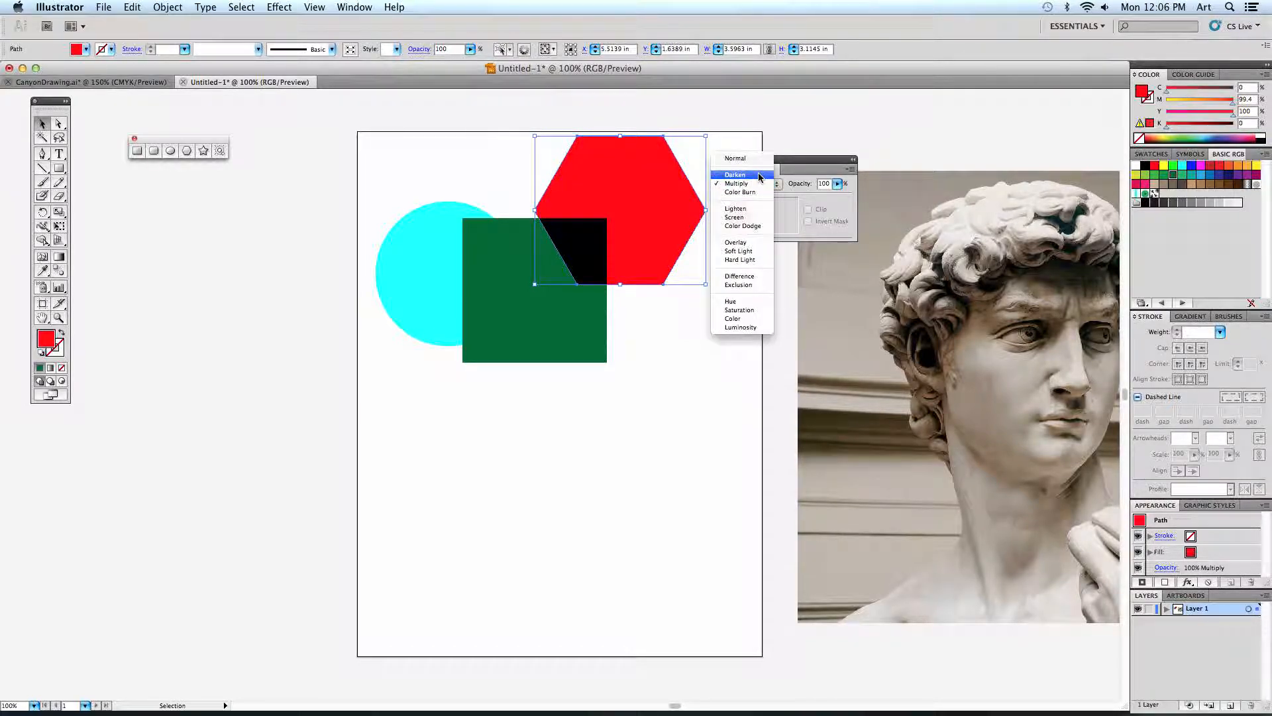
left_click(757, 174)
left_click(737, 180)
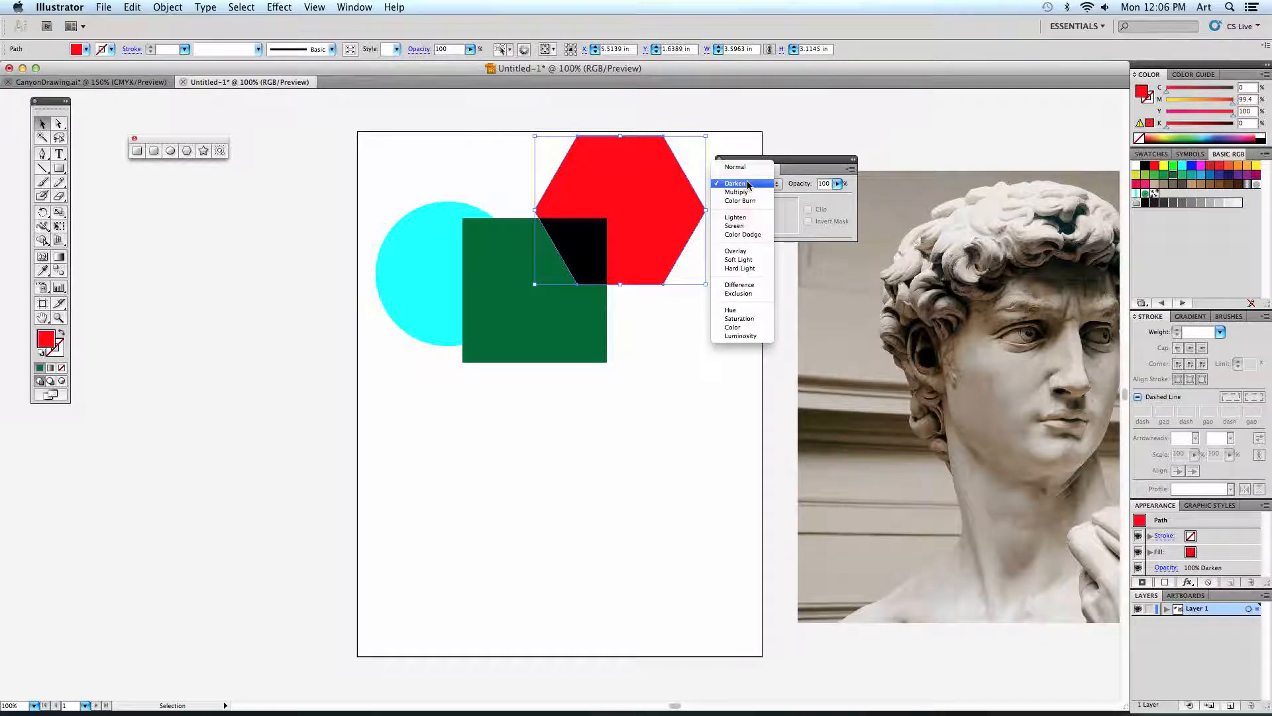
left_click(736, 226)
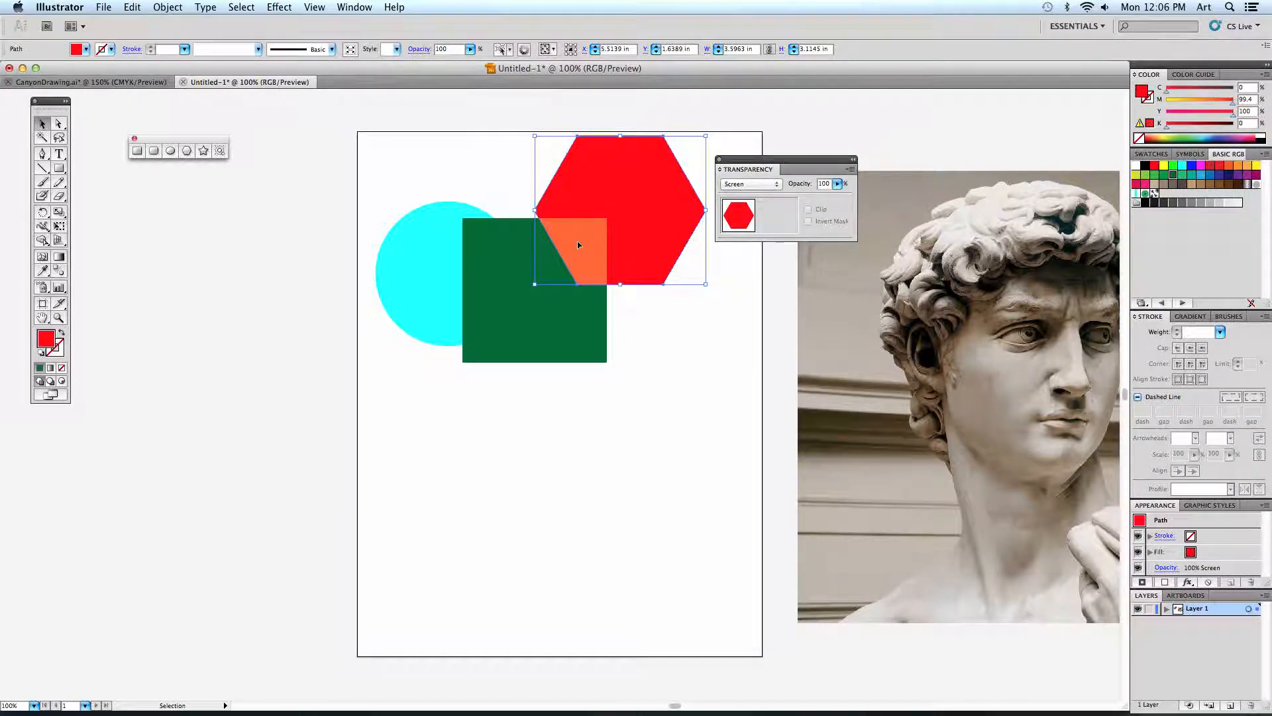
Set the hexagon's blending mode to Overlay and move it left so it overlaps both the circle and the square.
left_click(740, 186)
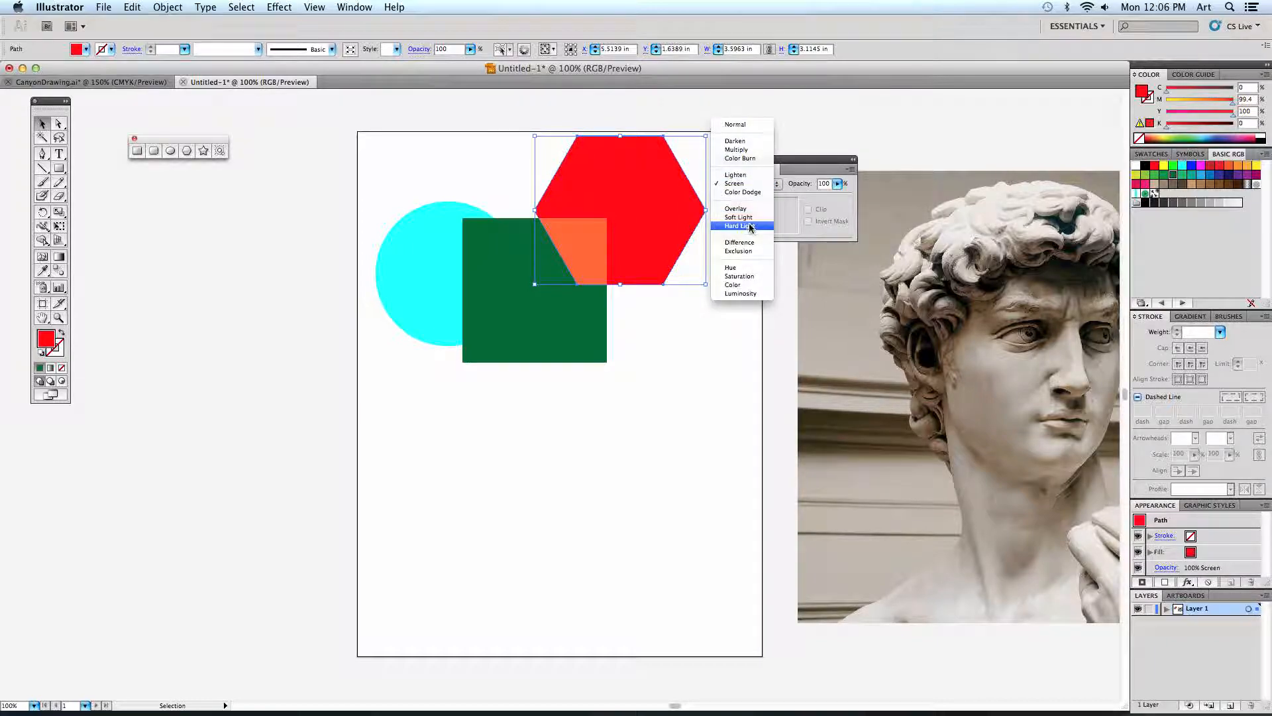
left_click(753, 207)
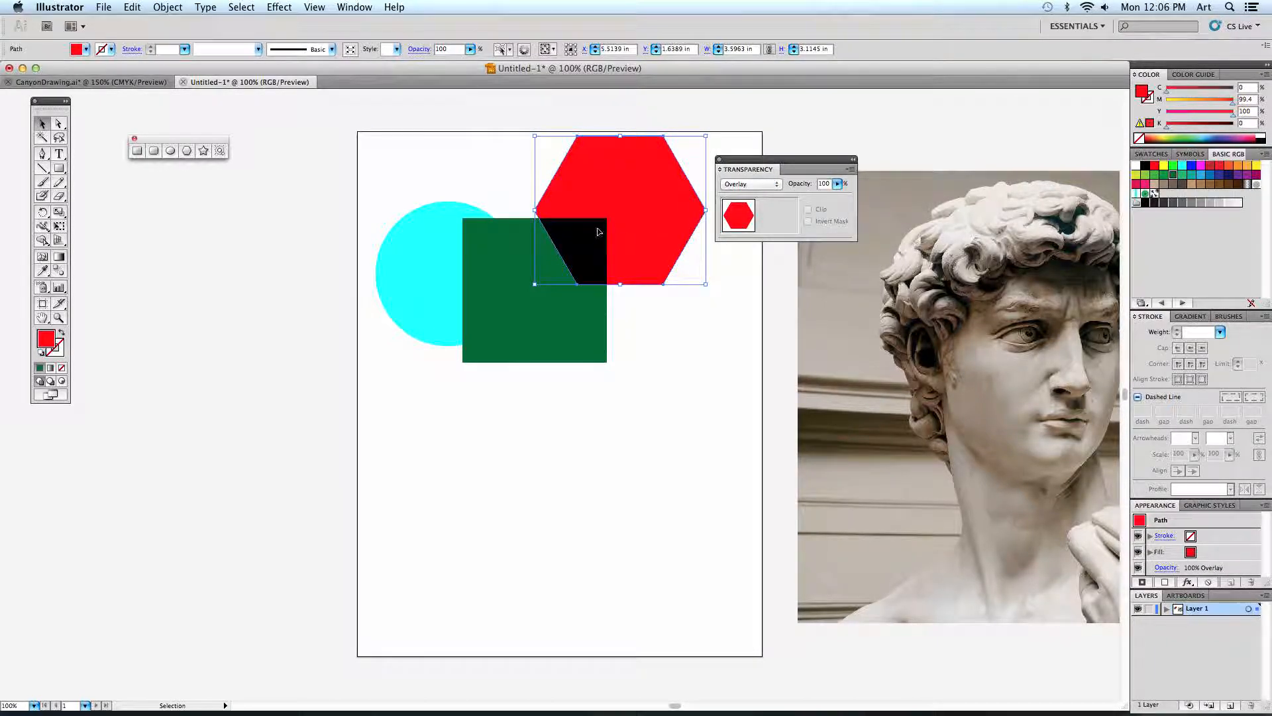
left_click_drag(598, 231, 497, 227)
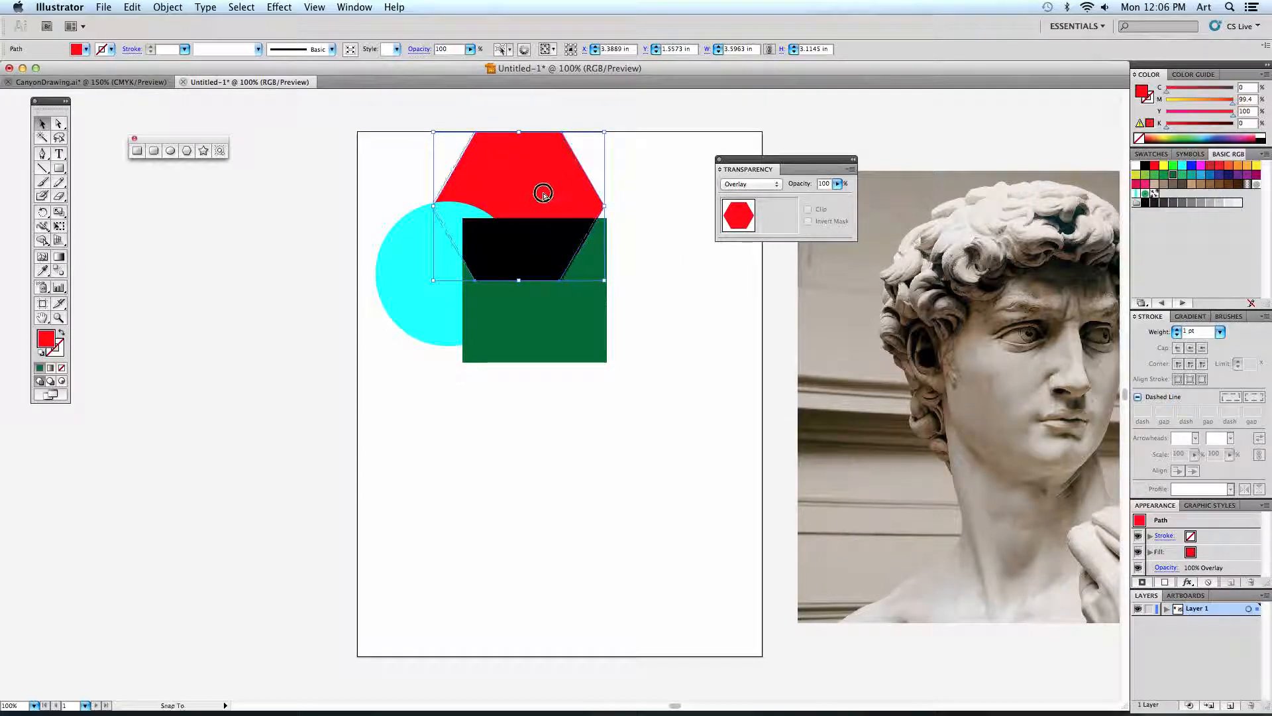
left_click_drag(542, 193, 518, 199)
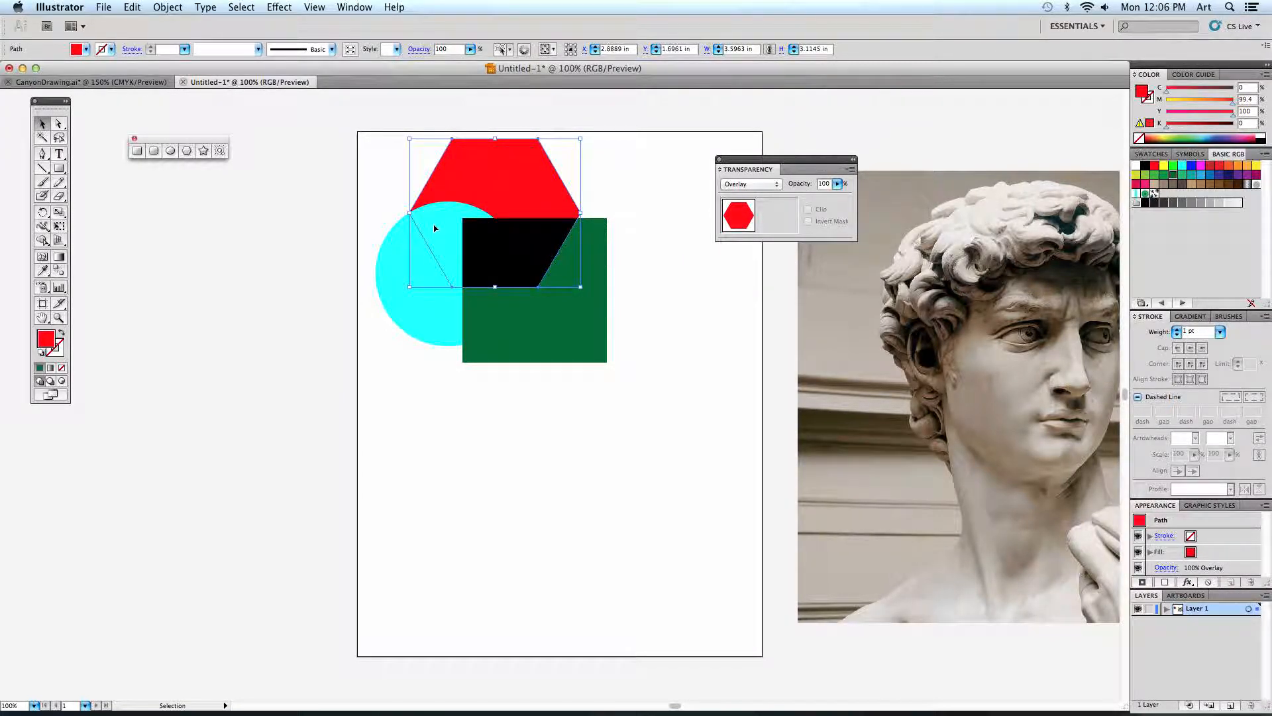
Set the hexagon's blending mode to Color and shift it slightly to the right over the two shapes.
left_click(779, 183)
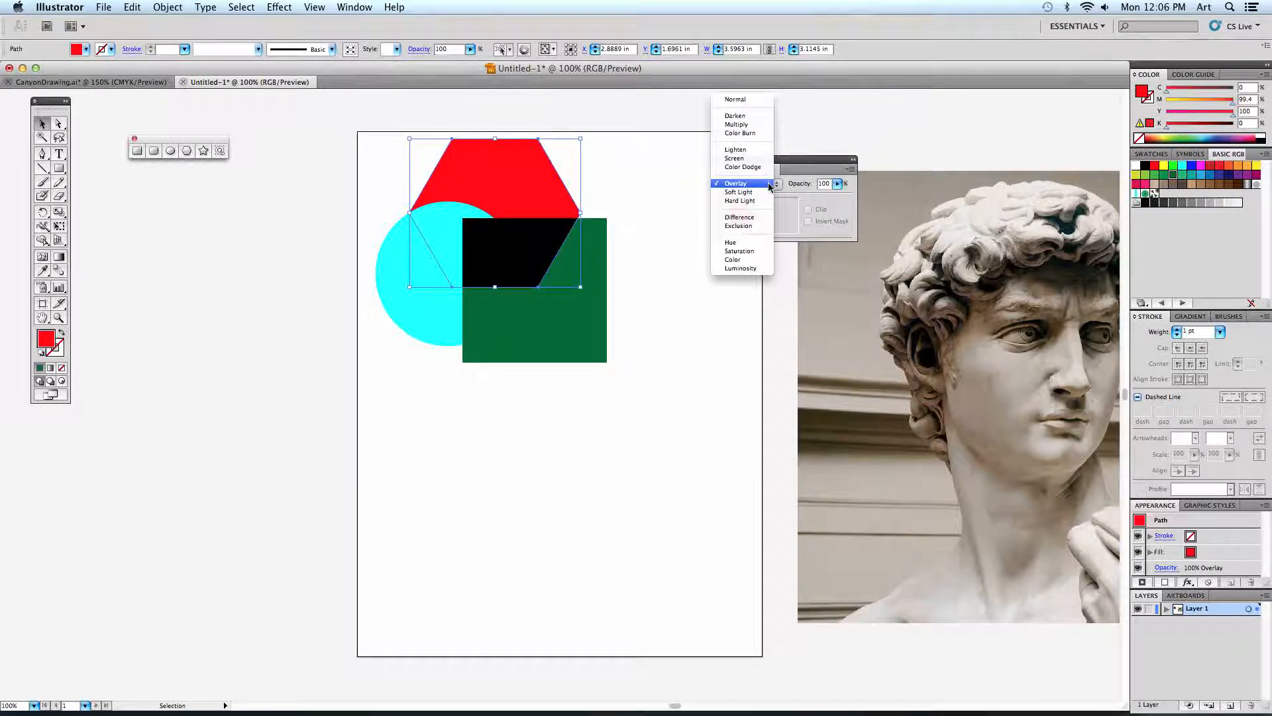
left_click(749, 259)
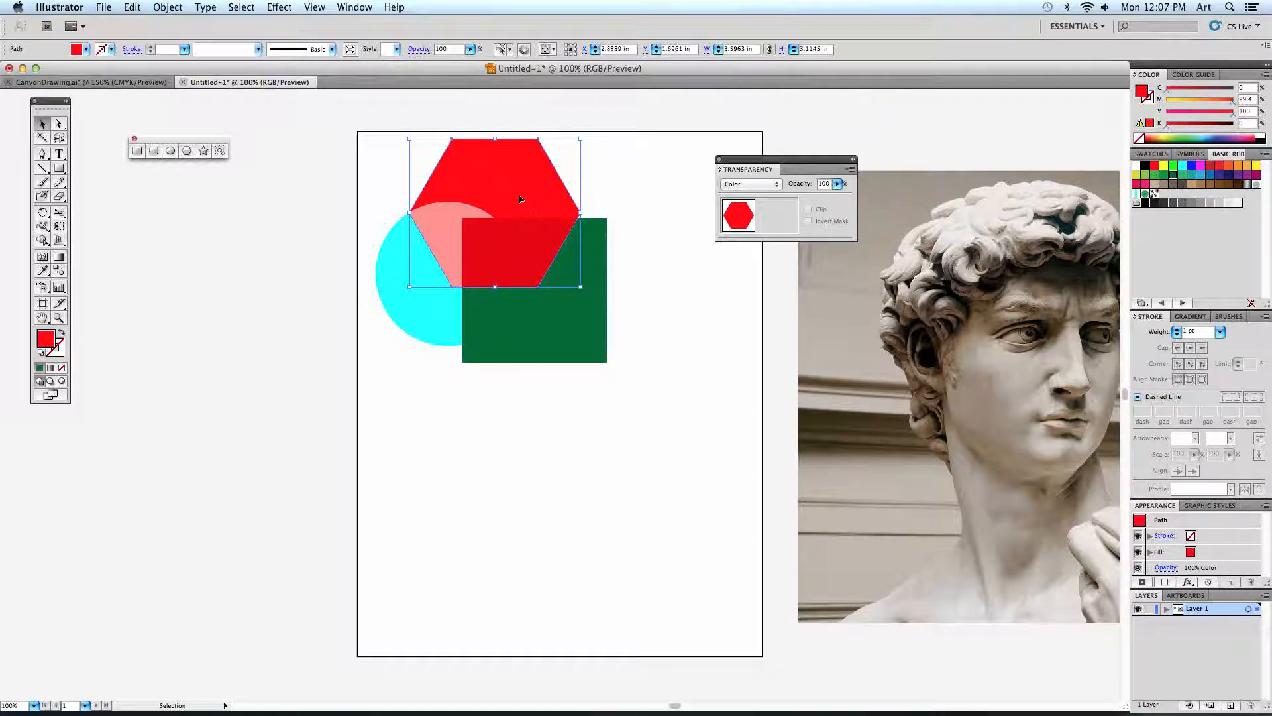
left_click_drag(520, 199, 532, 201)
Return the red hexagon's blending mode to Multiply and check the overlaps with the shape deselected.
left_click(765, 184)
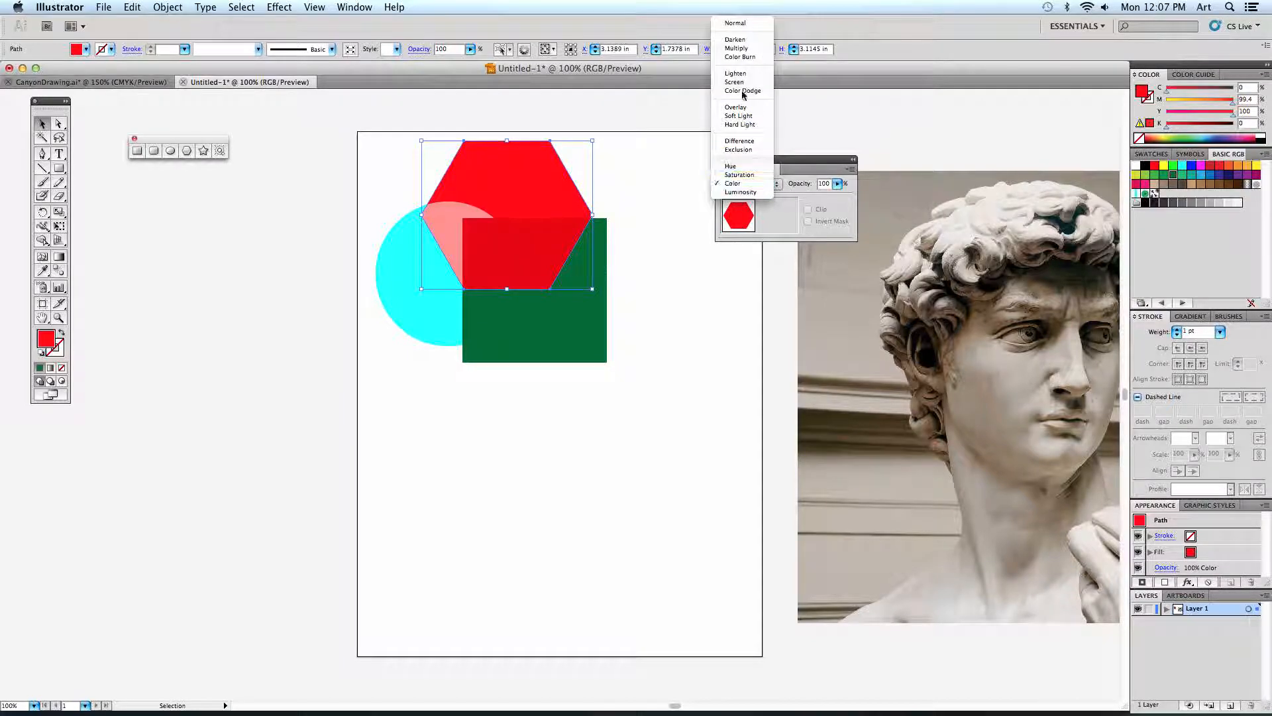
left_click(736, 49)
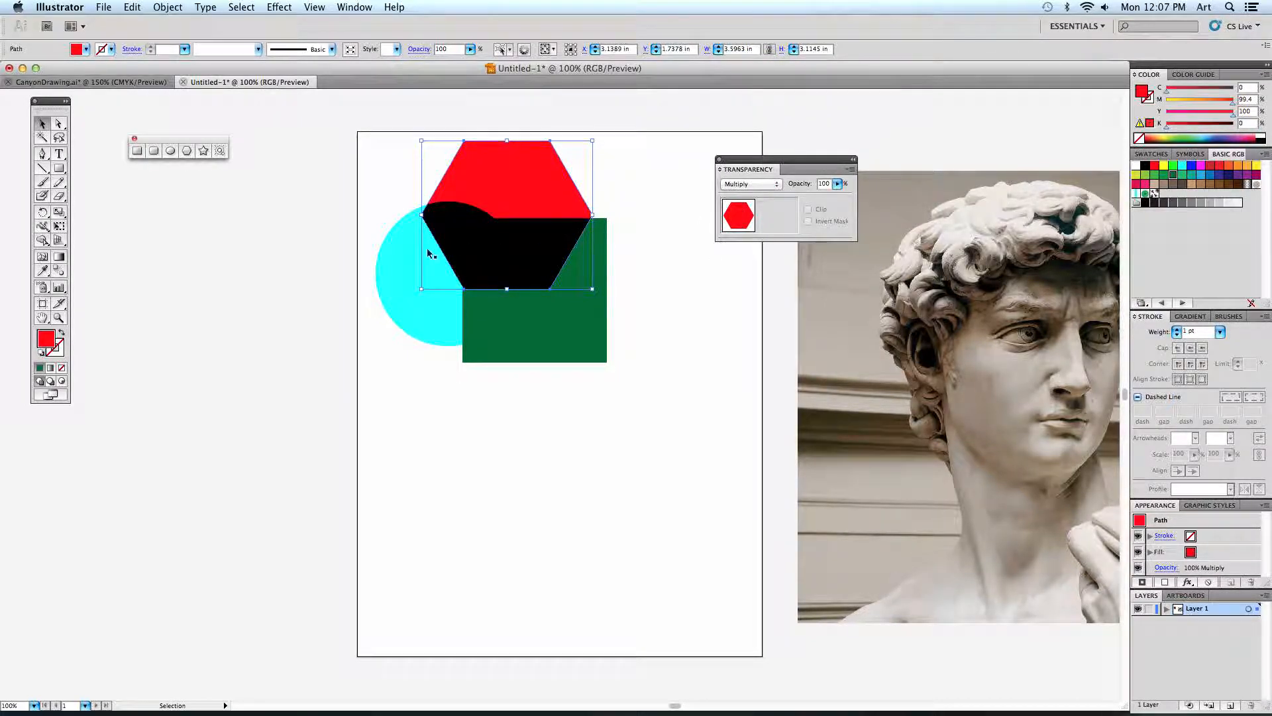
left_click(651, 351)
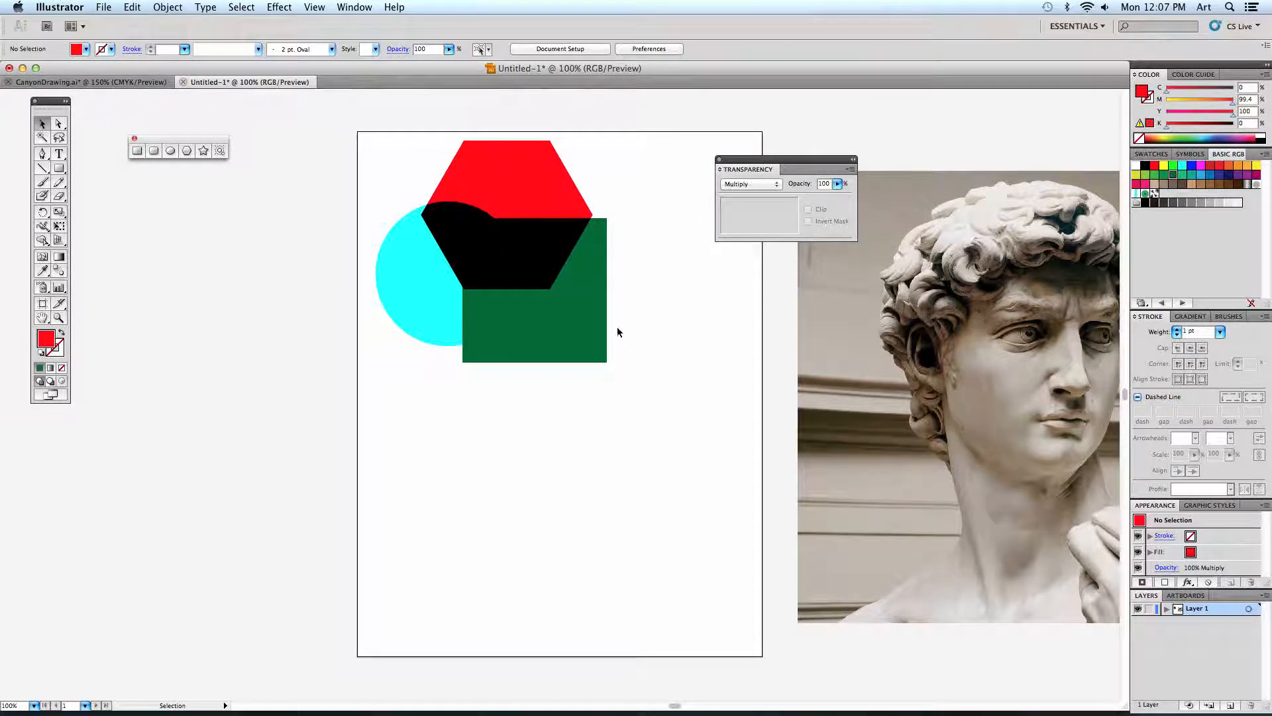
left_click(527, 220)
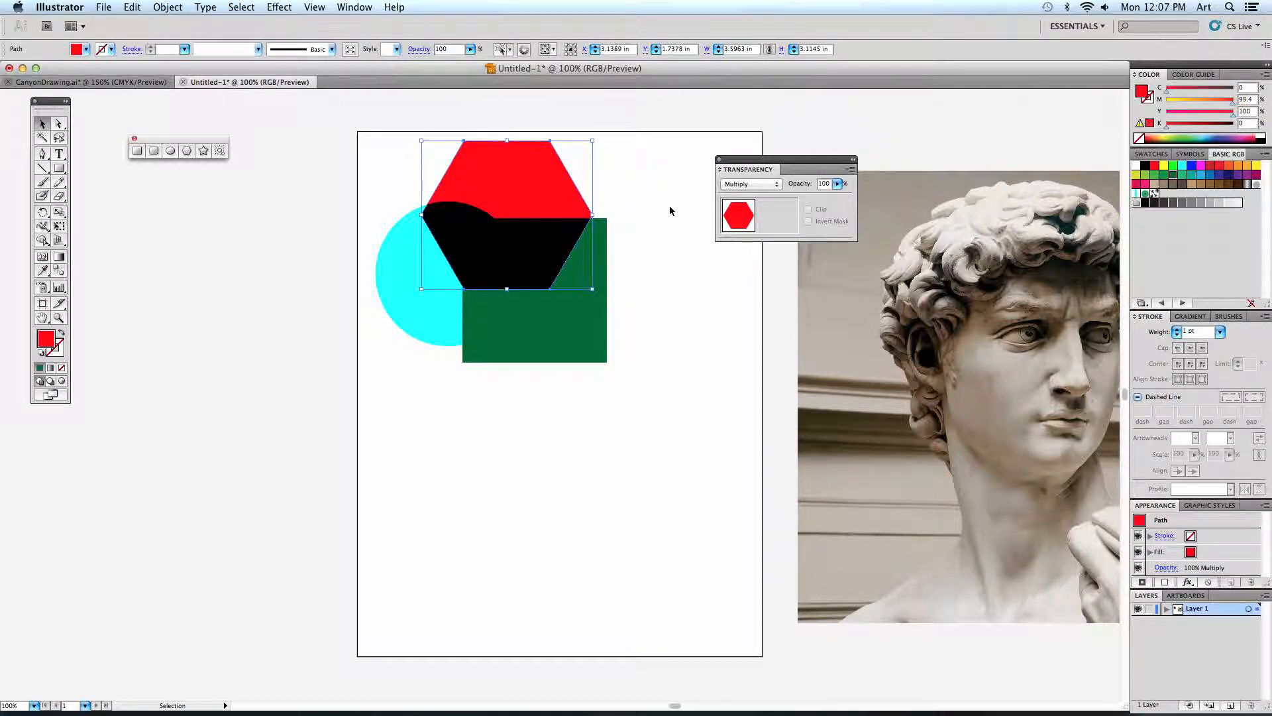
Move the statue photo left onto the artboard under the hexagon's edge, and move the green square down and left, clear of the photo.
left_click(742, 319)
key("space")
left_click_drag(754, 324, 668, 326)
left_click_drag(839, 339, 637, 373)
left_click_drag(733, 366, 689, 346)
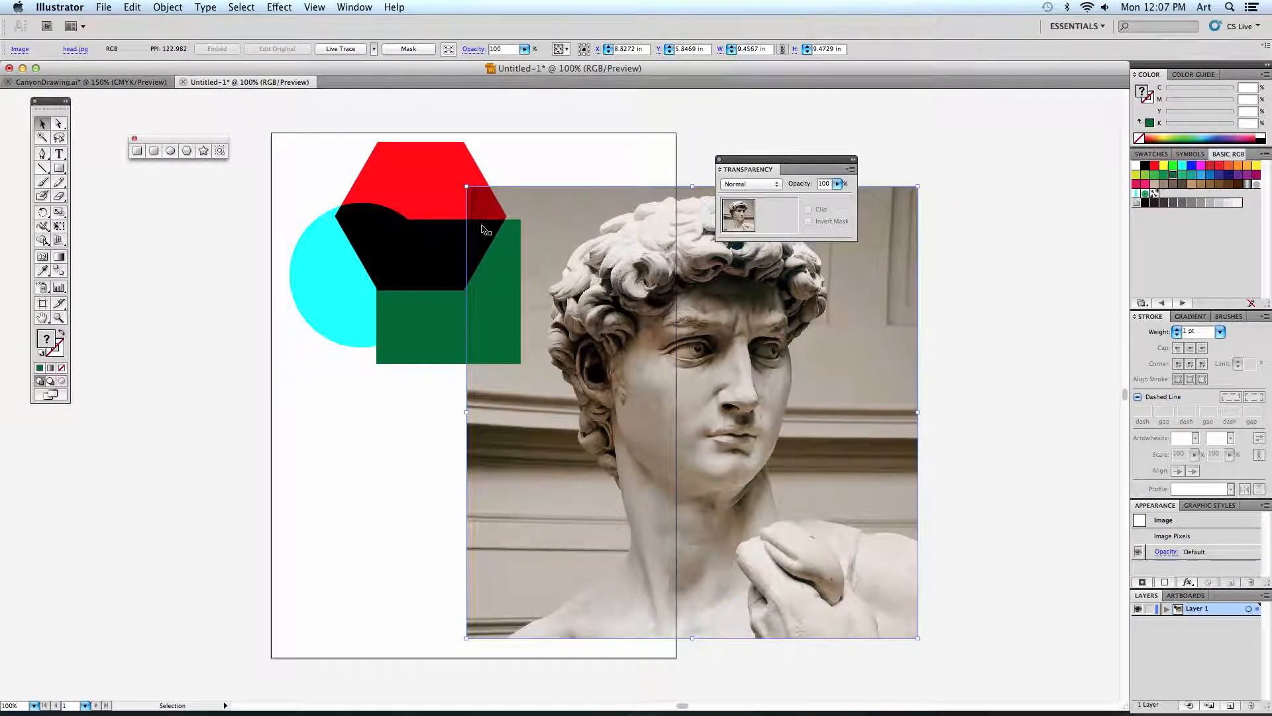
left_click_drag(425, 296, 310, 400)
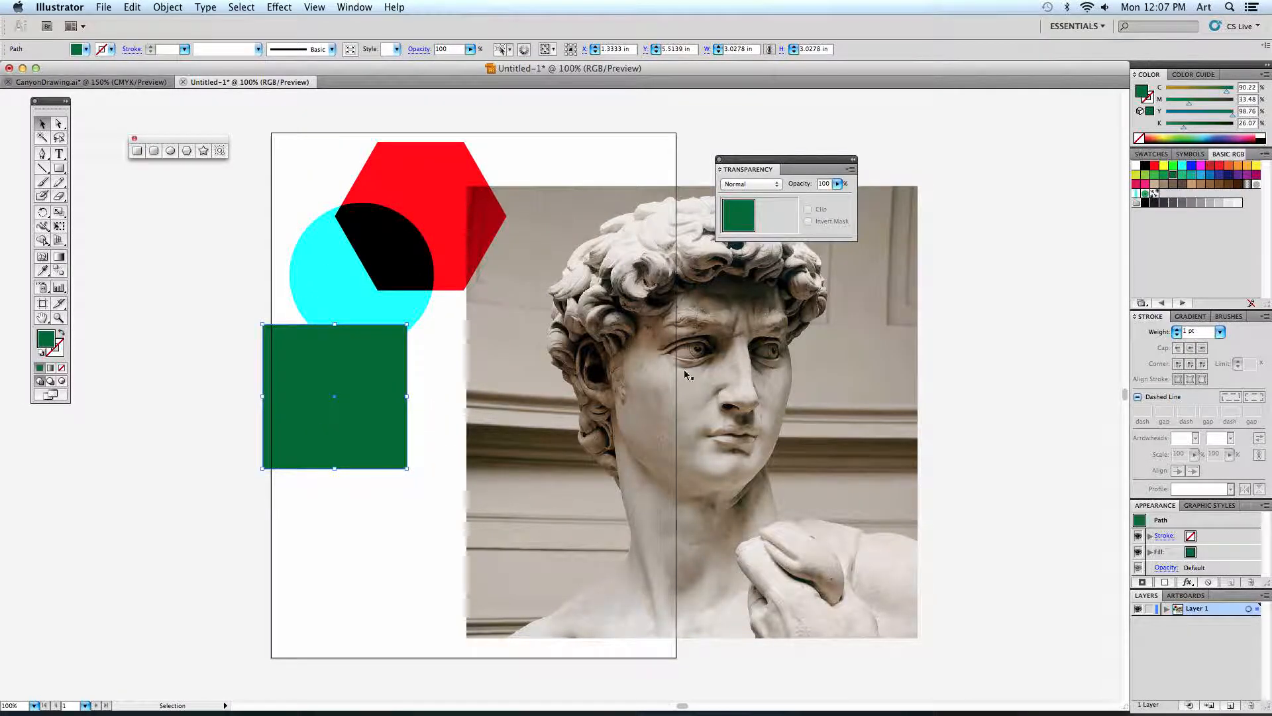
Move the red hexagon onto the statue's face, and shift it together with the photo slightly to the left.
left_click(445, 212)
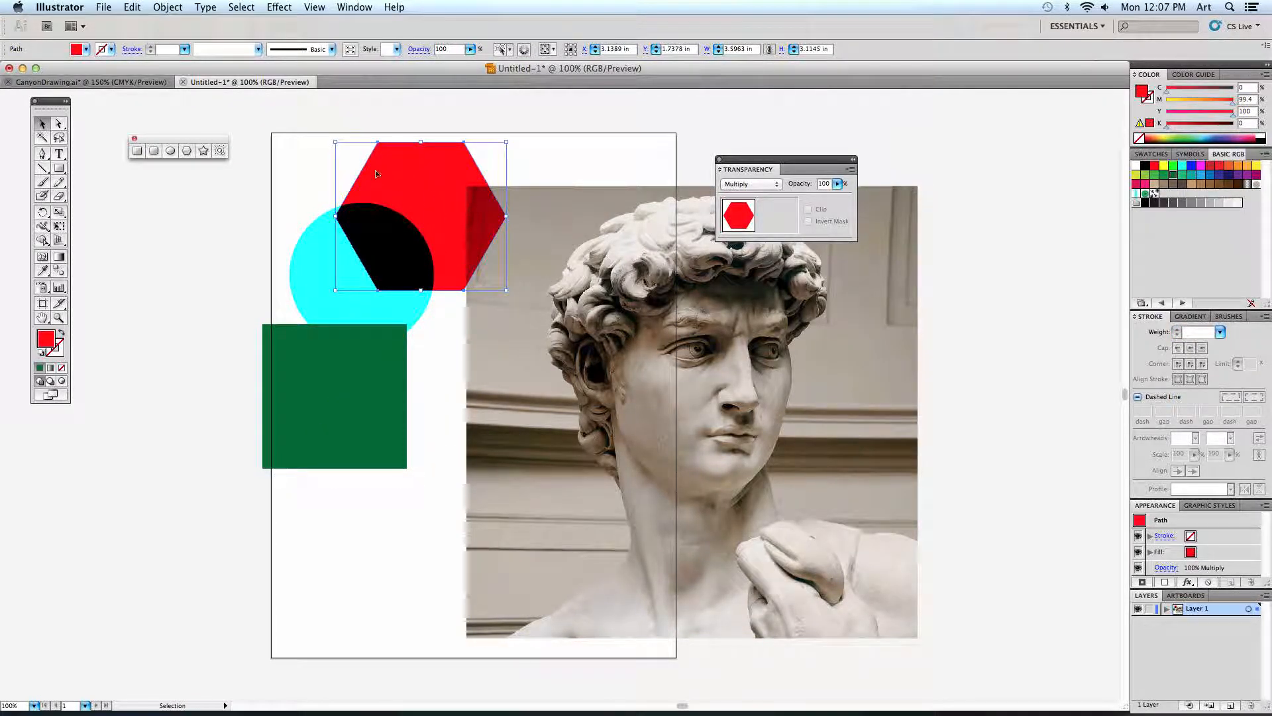
left_click_drag(411, 182, 659, 291)
left_click(755, 390, "shift")
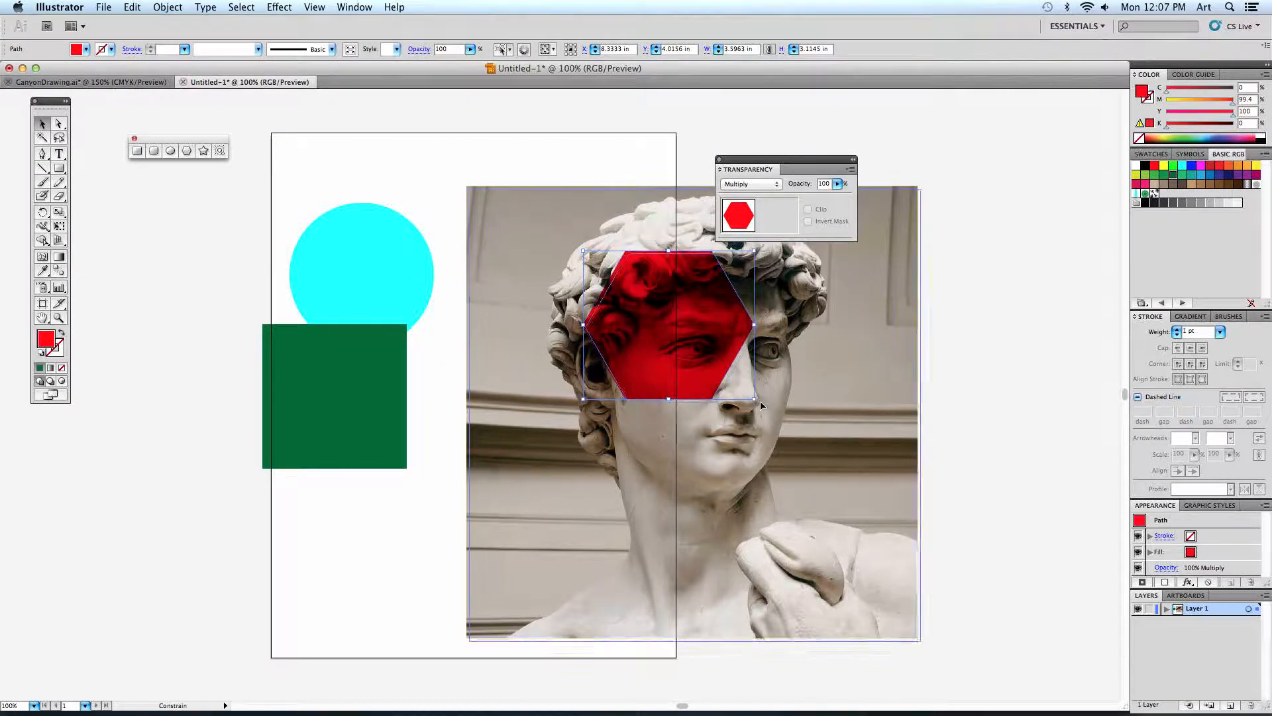
left_click_drag(727, 414, 690, 400)
left_click(603, 176)
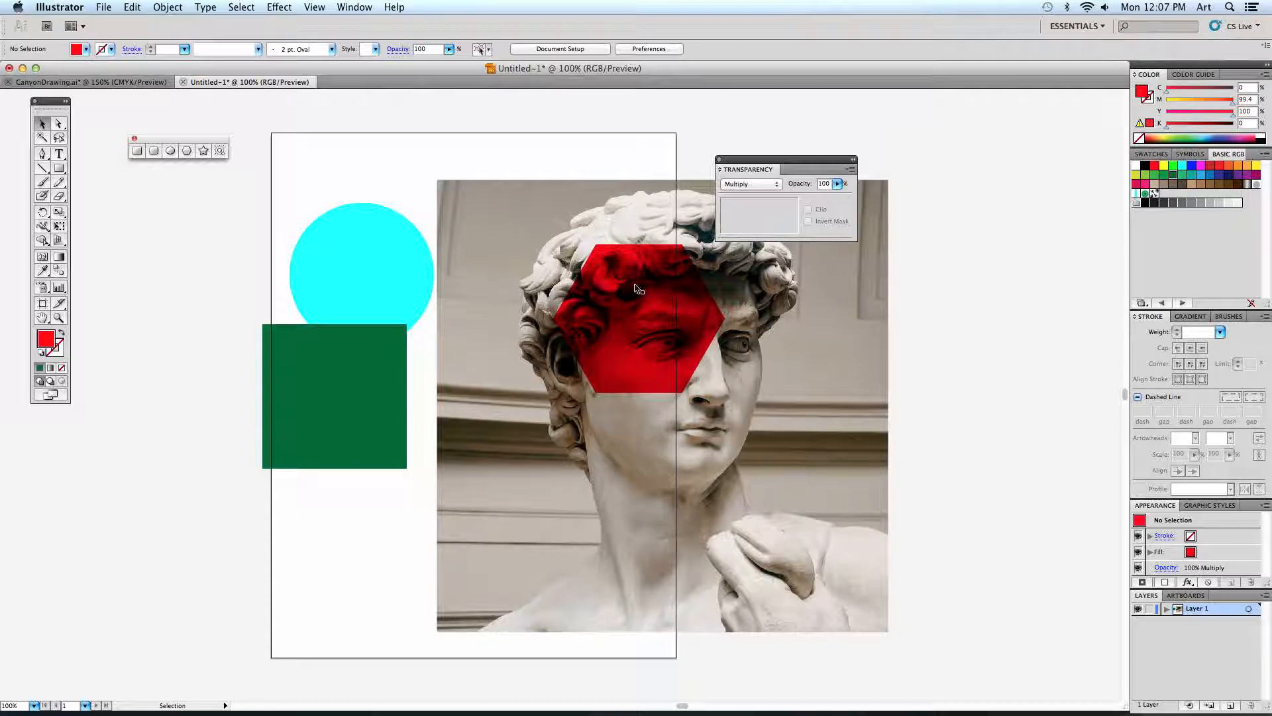
Try the Screen blending mode on the red hexagon over the statue's face, and switch it to Overlay.
left_click(640, 363)
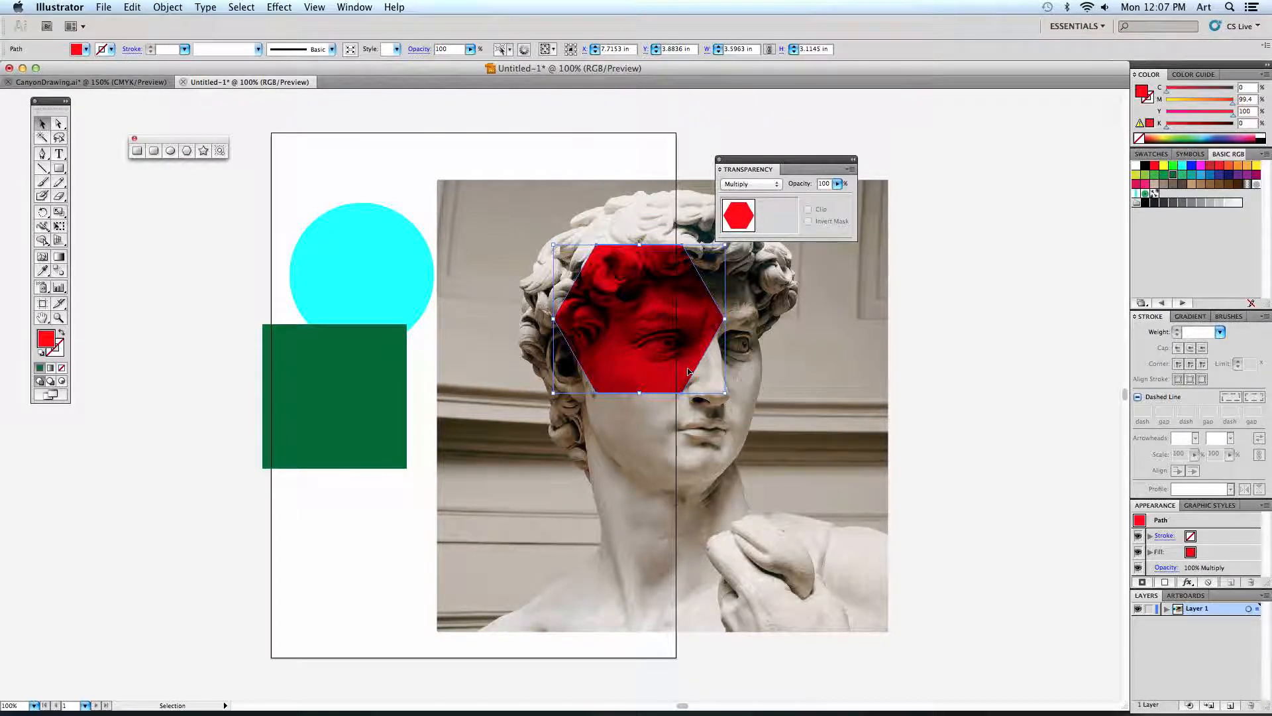
left_click(751, 184)
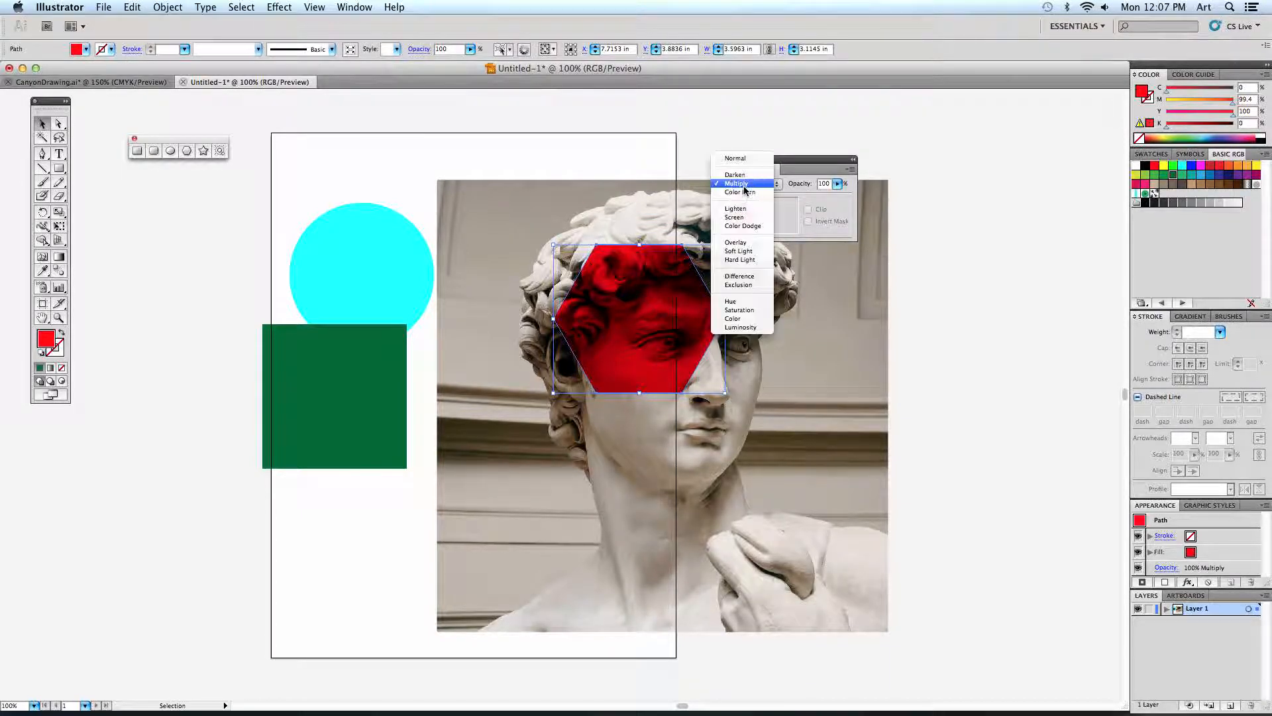
left_click(749, 220)
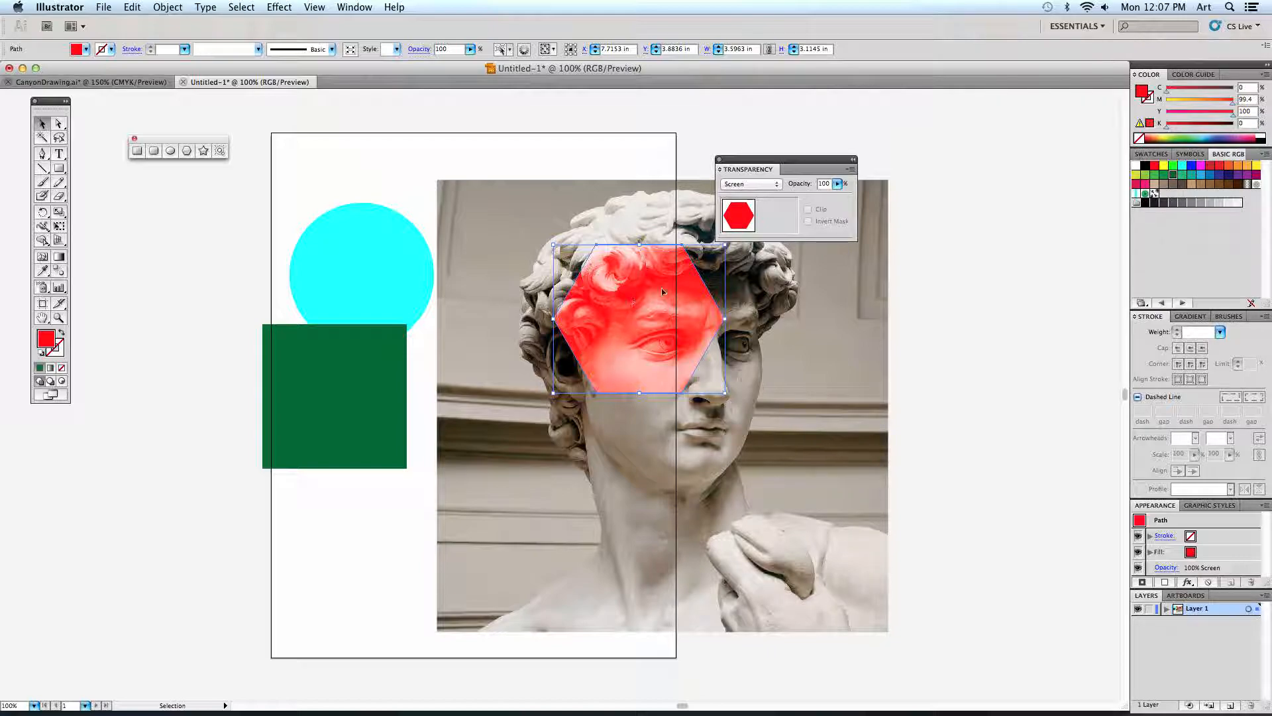
left_click(749, 183)
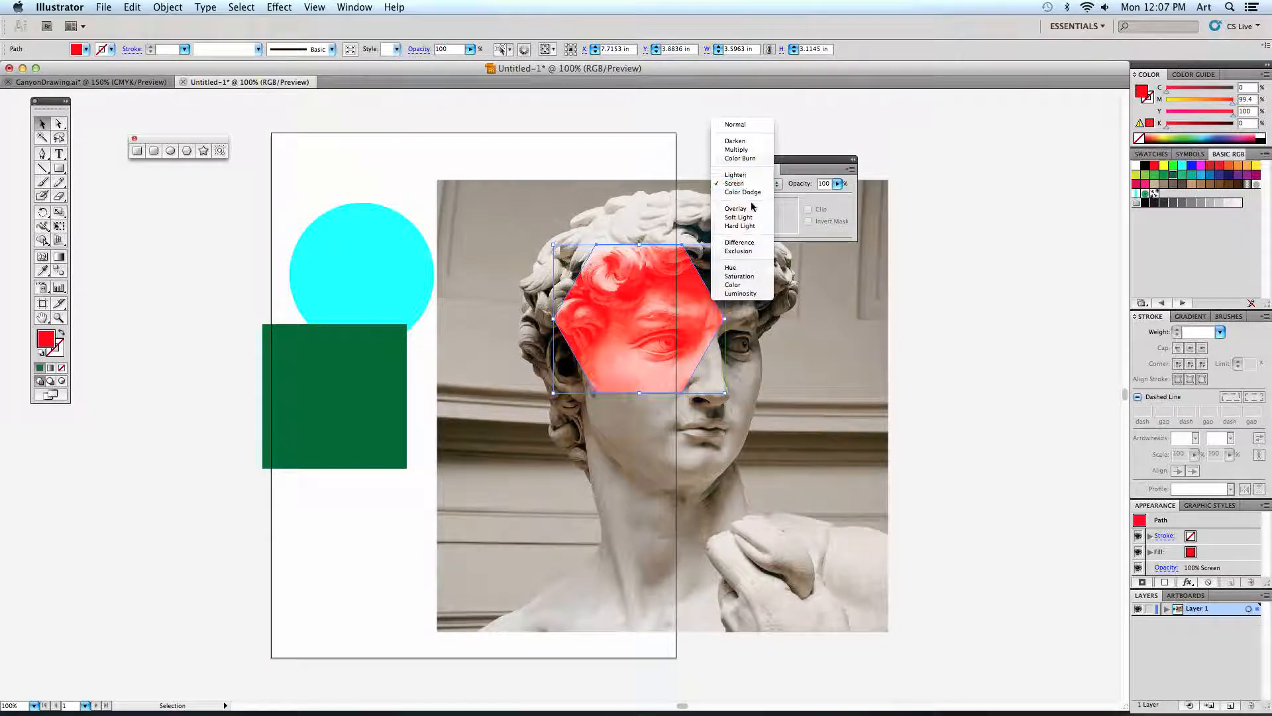
left_click(751, 209)
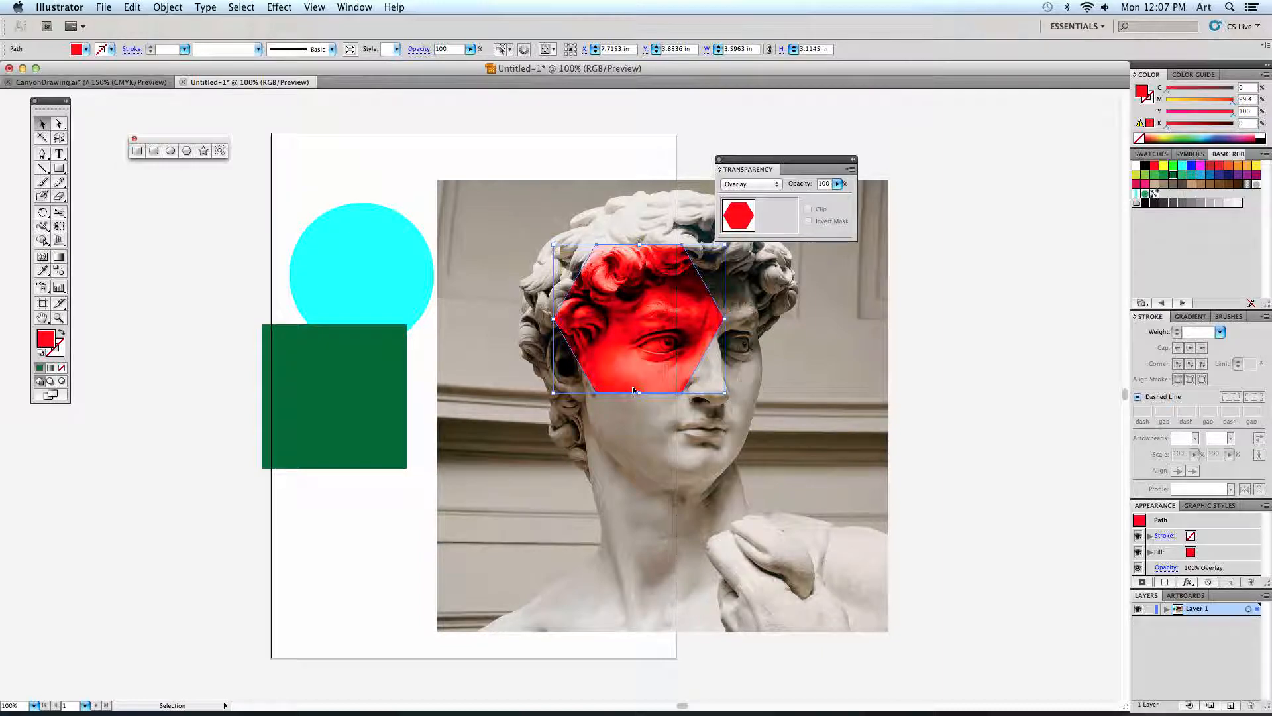
Move the cyan circle over the statue's cheek, overlapping the hexagon, and set its blending mode to Screen.
left_click_drag(407, 271, 640, 406)
left_click(748, 184)
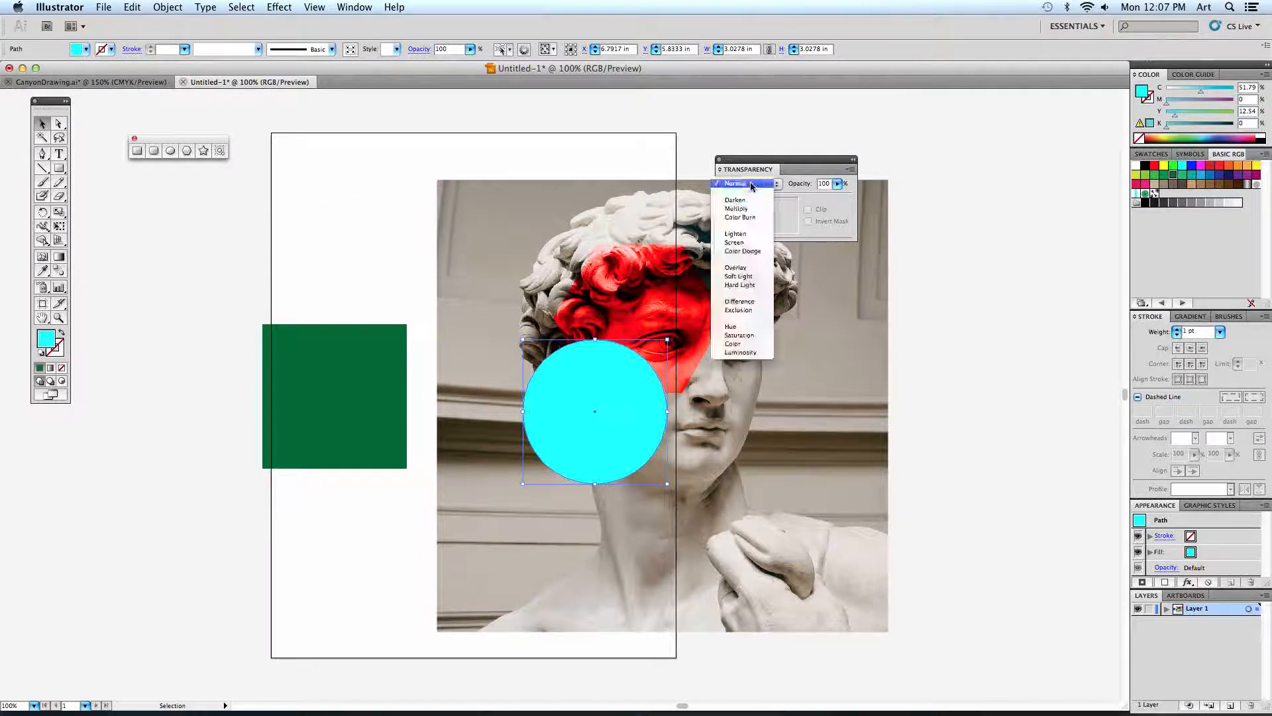
left_click(749, 242)
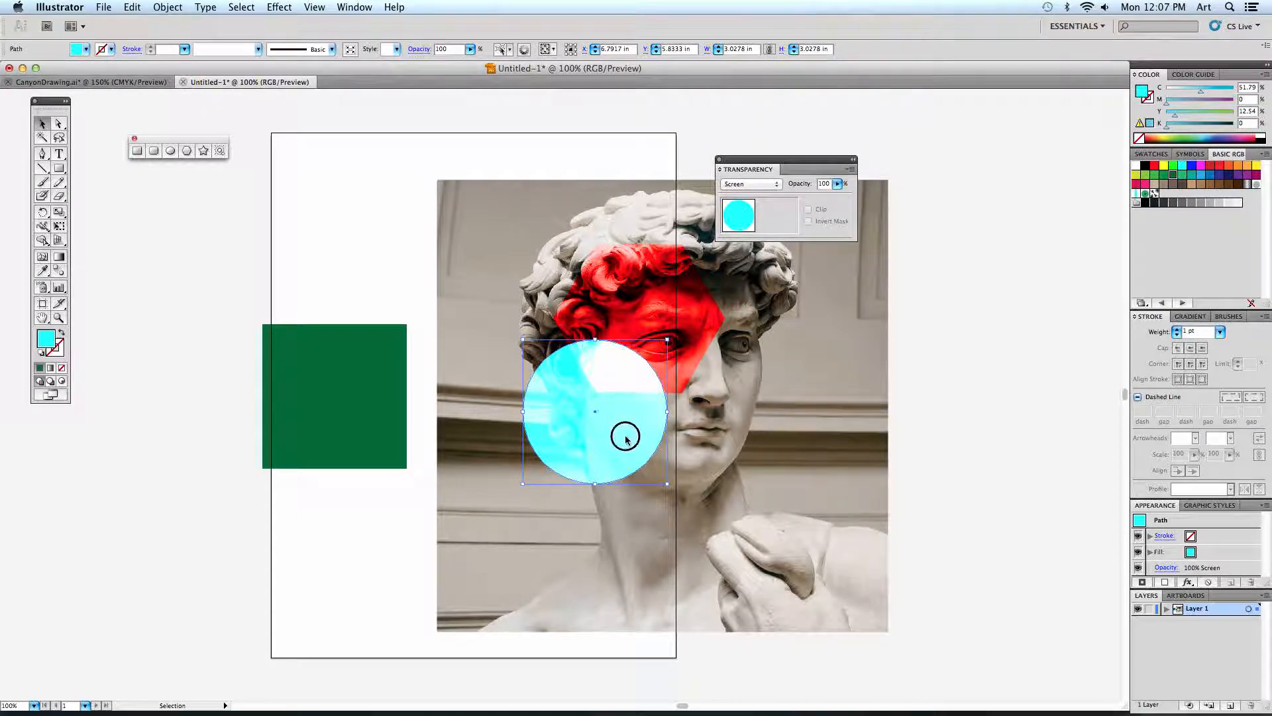
left_click_drag(626, 437, 629, 426)
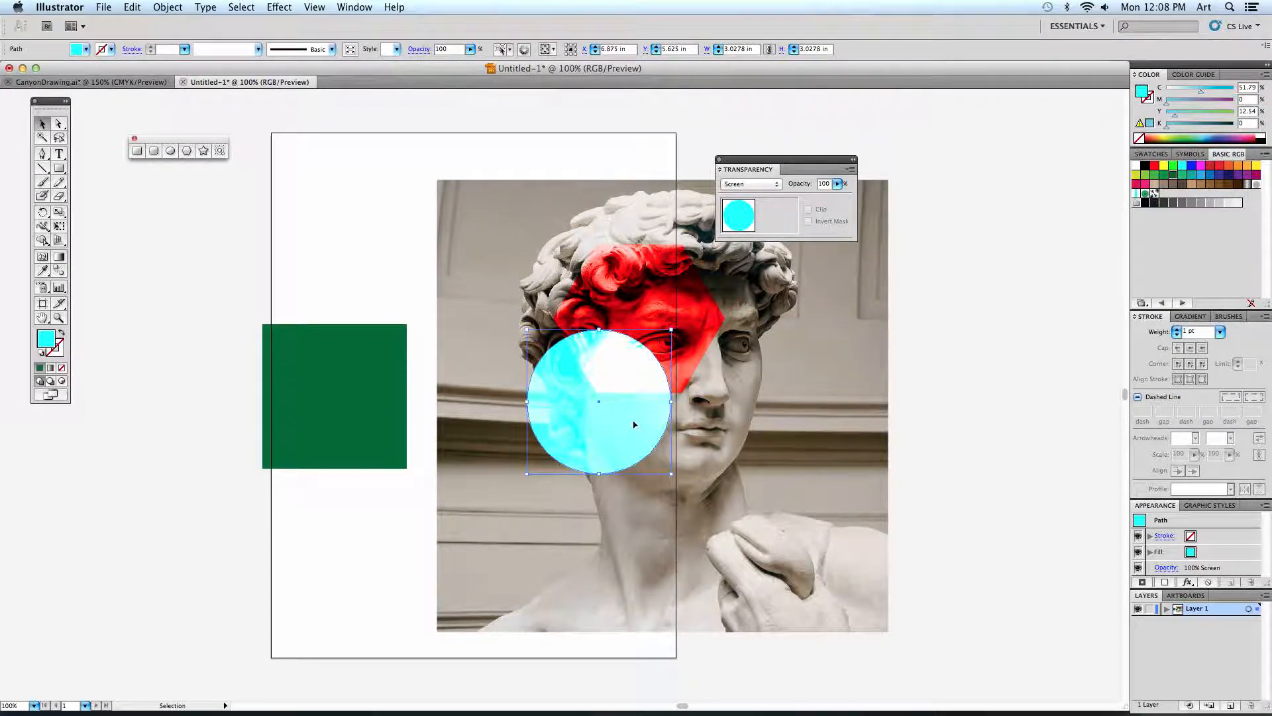
Try the Overlay and Difference blending modes on the cyan circle, and deselect it to check the overlap.
left_click(749, 185)
left_click(753, 208)
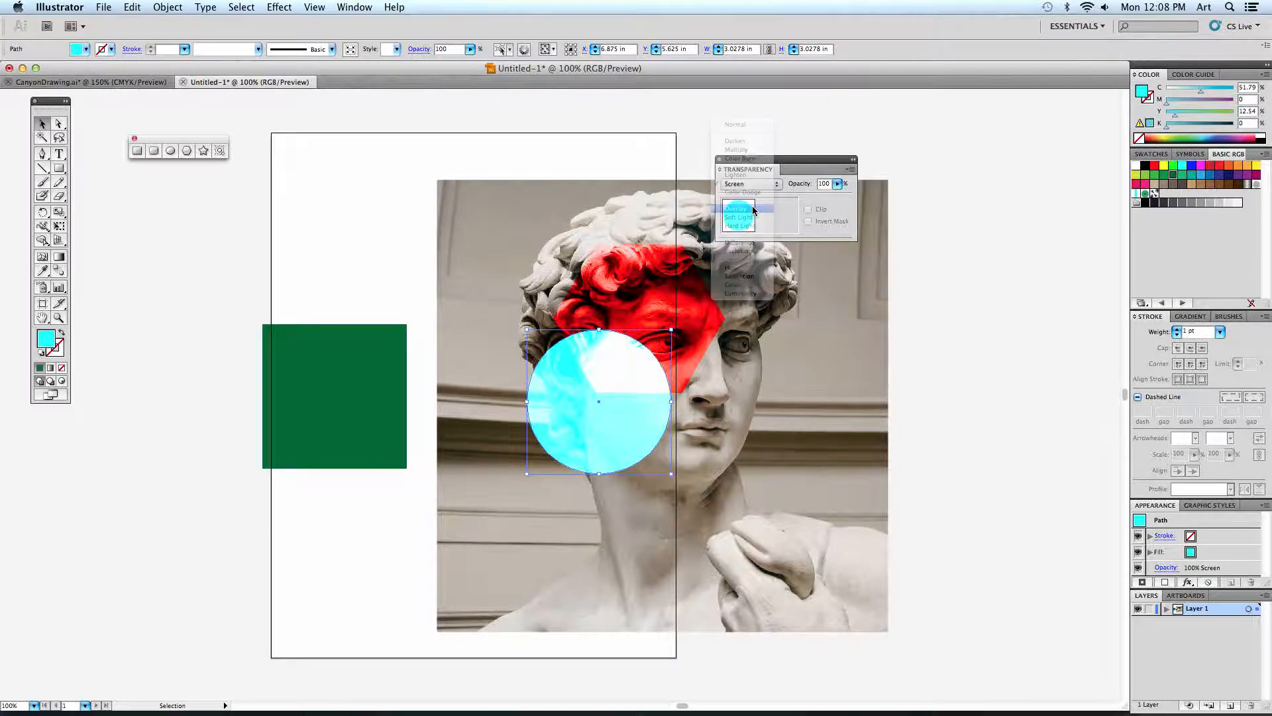
left_click(931, 355)
left_click(627, 434)
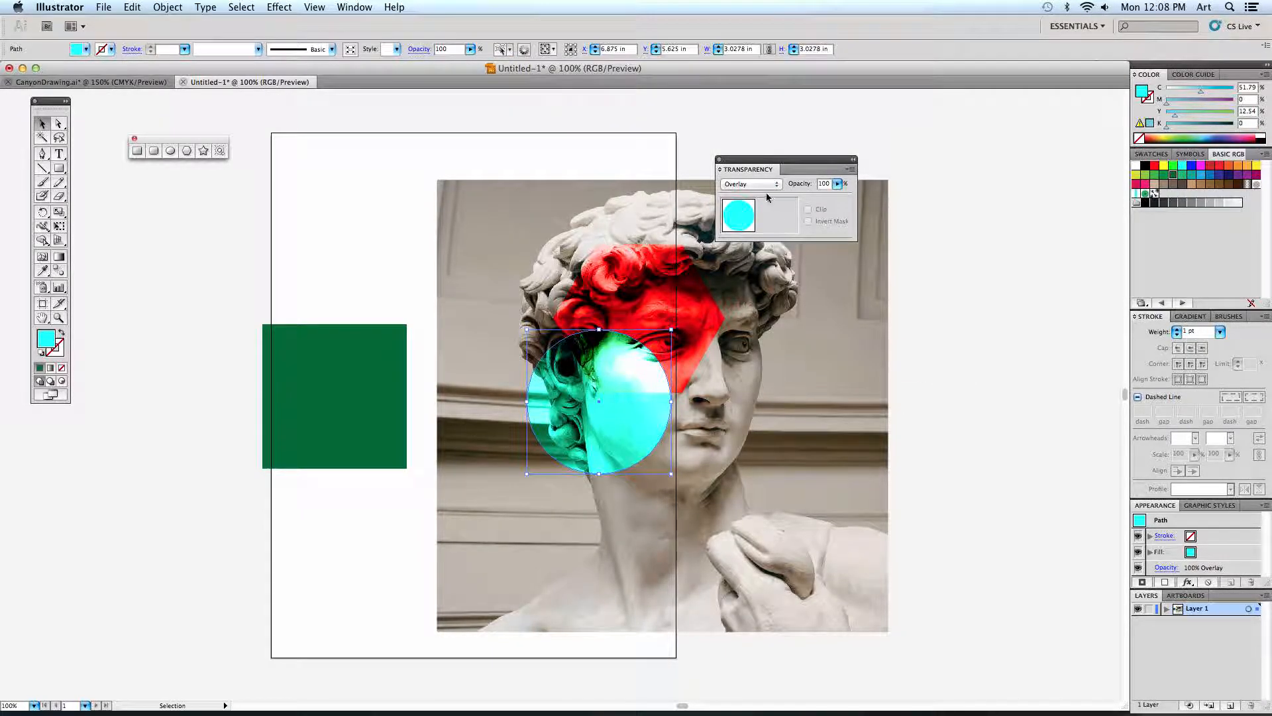
left_click(760, 184)
left_click(754, 216)
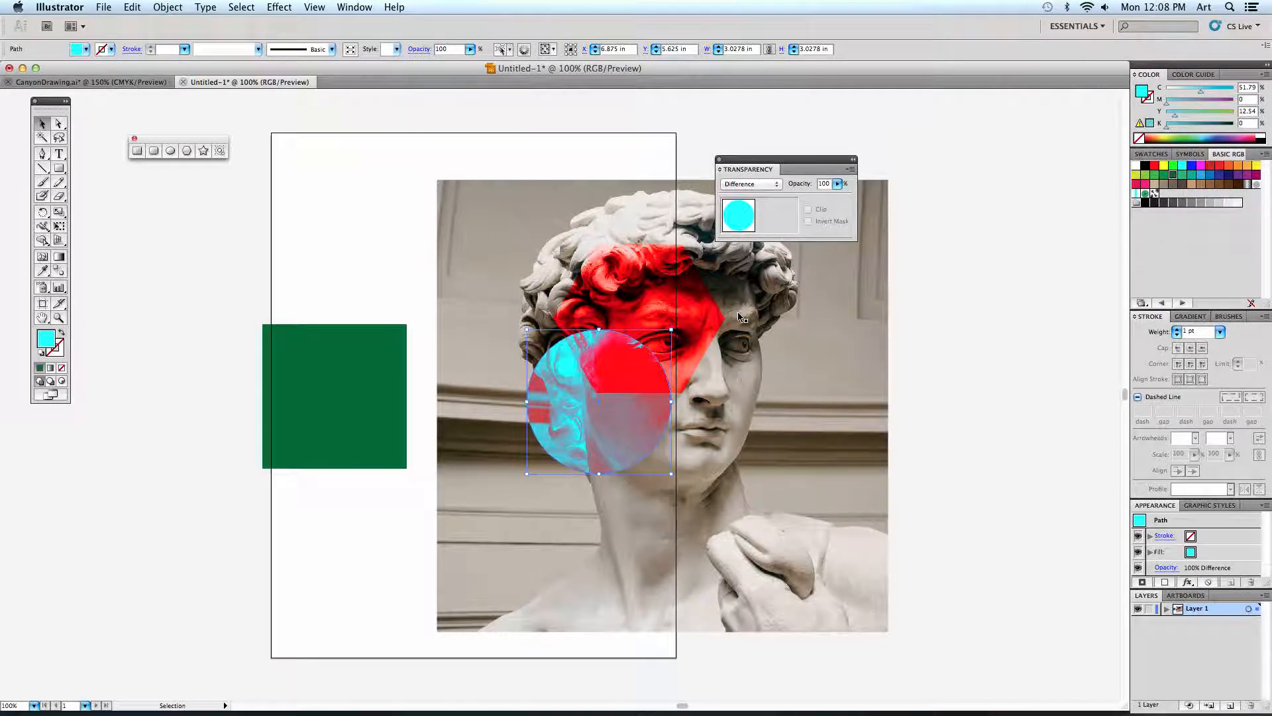
left_click(909, 361)
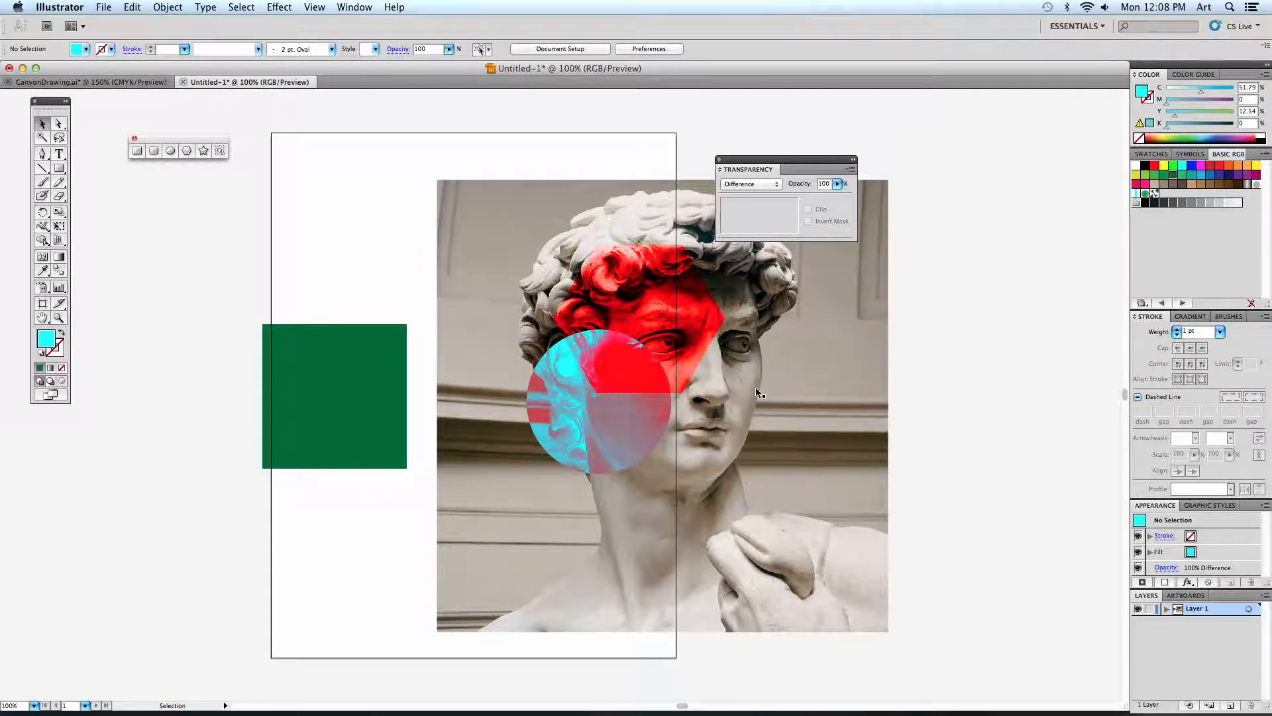
Return the cyan circle to Normal blending, and move the circle and hexagon left off the statue's face towards the green square.
left_click(626, 405)
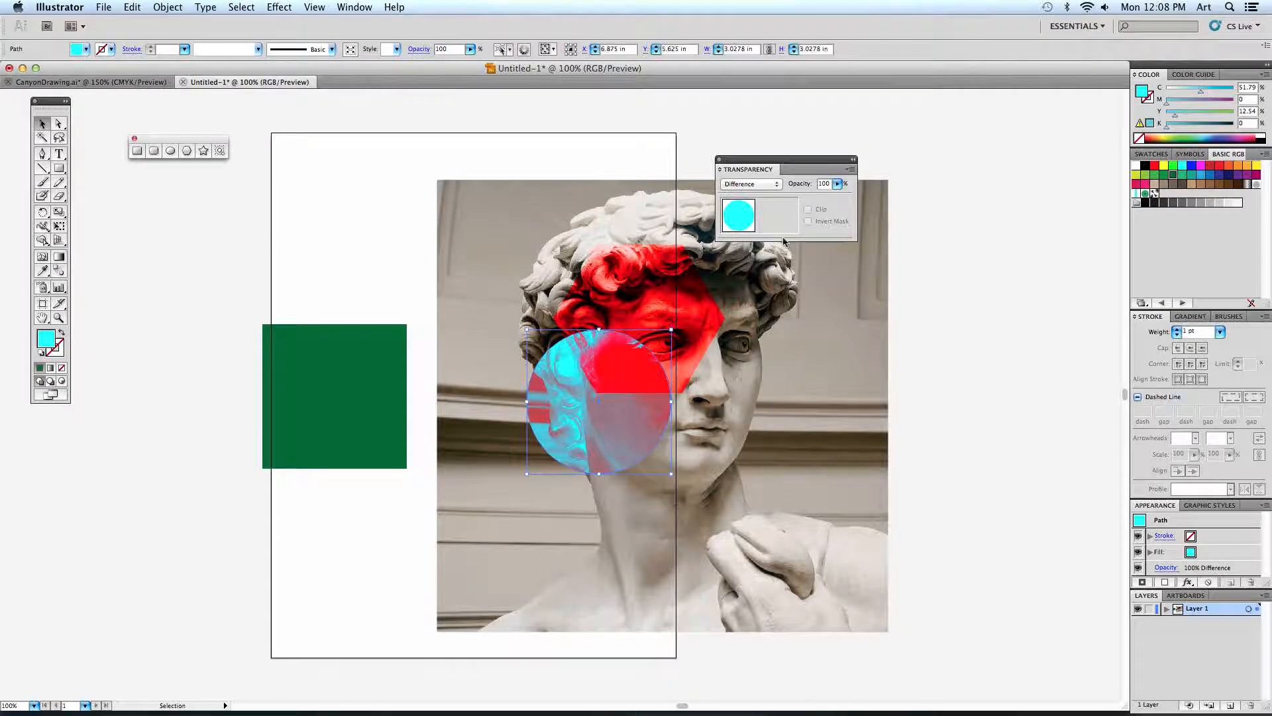
left_click(762, 189)
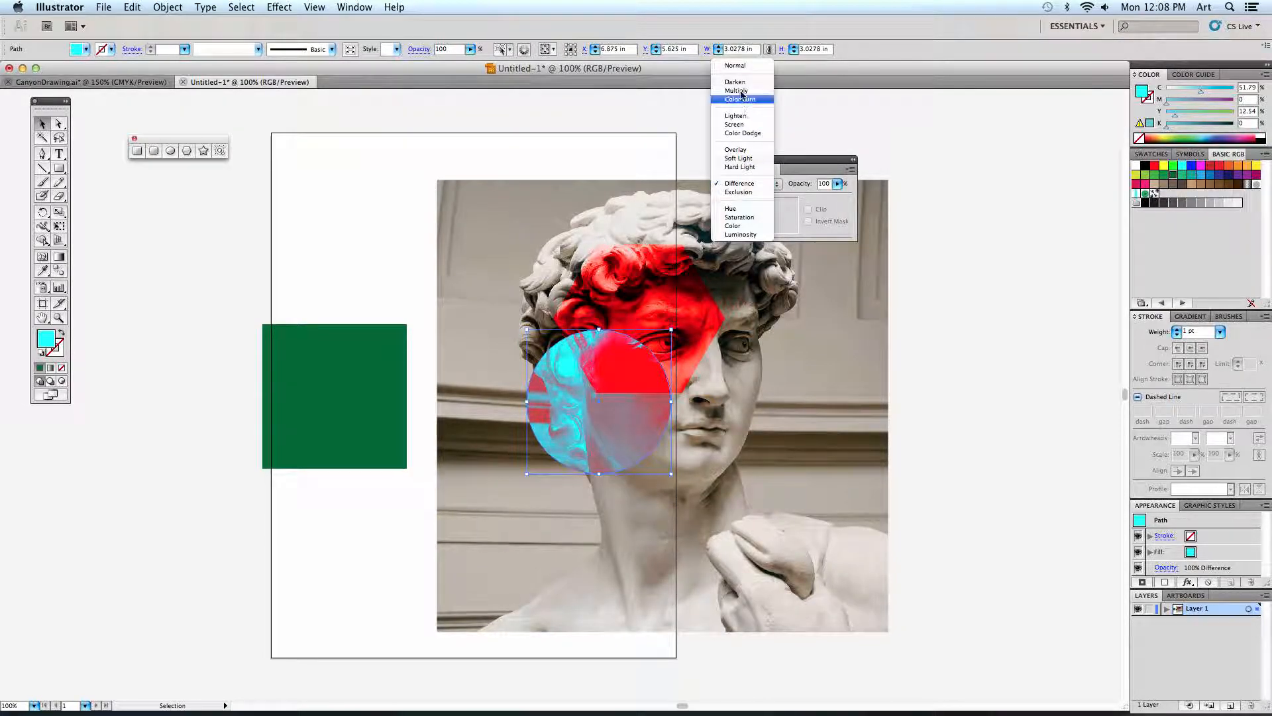
left_click(742, 66)
left_click_drag(616, 369, 386, 298)
left_click_drag(578, 409, 385, 424)
left_click_drag(414, 285, 431, 302)
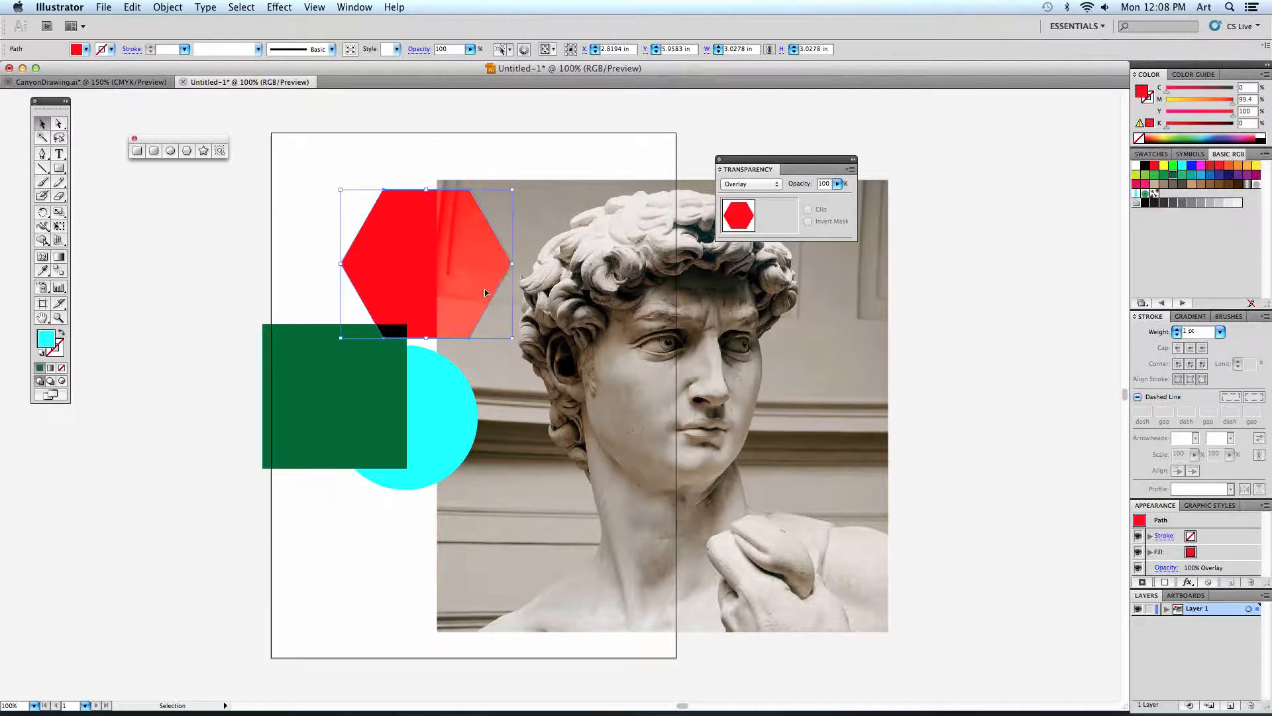
Set the red hexagon's blending mode to Normal and move it right over the statue's hair.
left_click(768, 184)
left_click(737, 99)
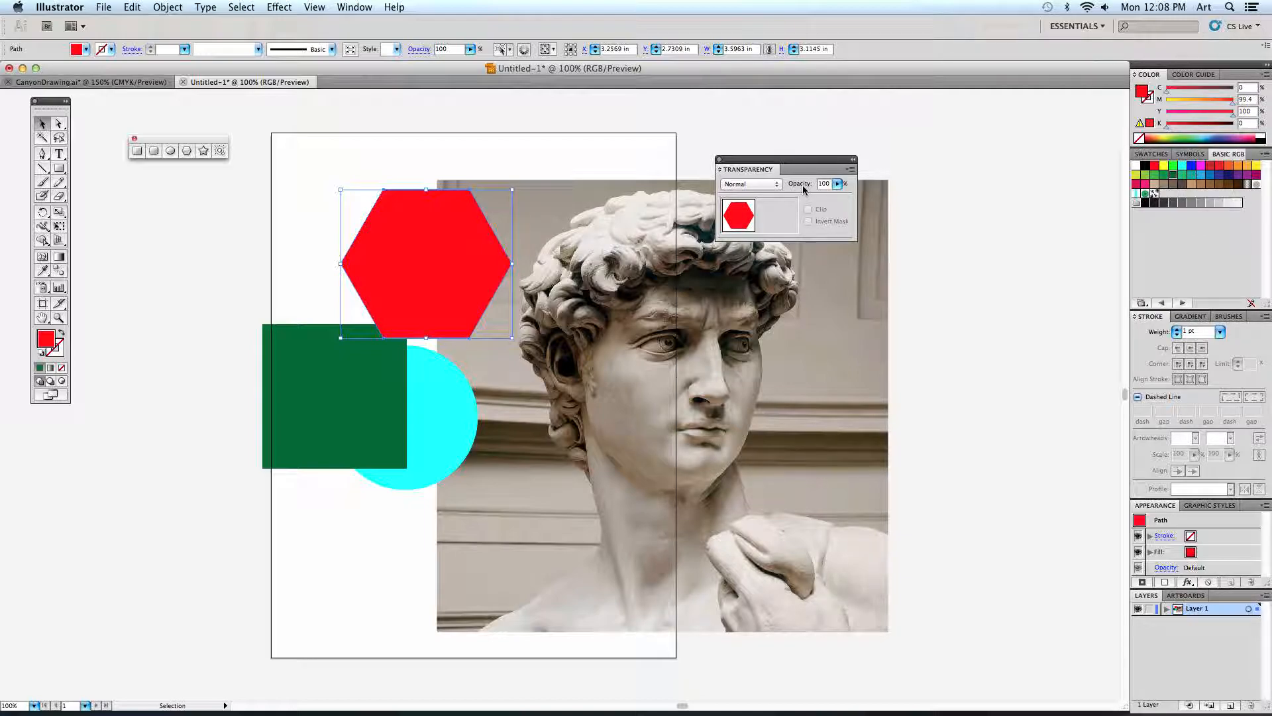
left_click_drag(491, 261, 646, 275)
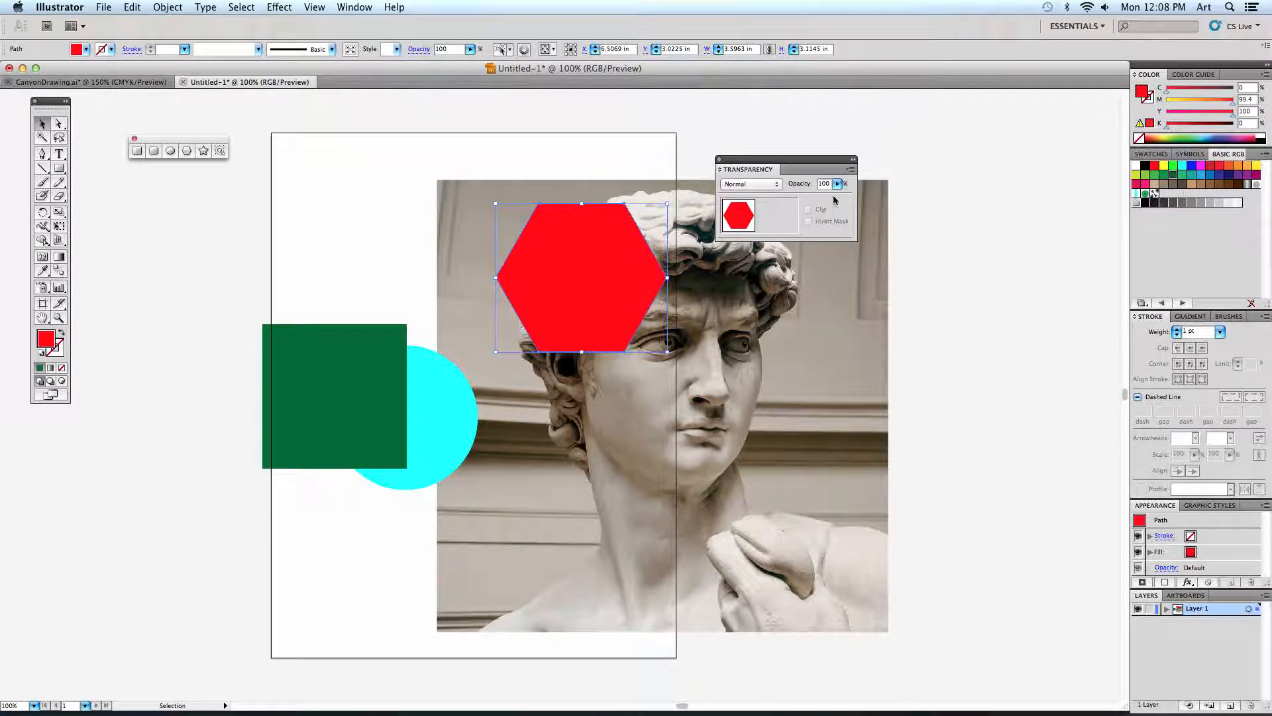
Try opacities of 47%, 38% and 56% on the red hexagon, and restore it to 100%.
left_click(837, 183)
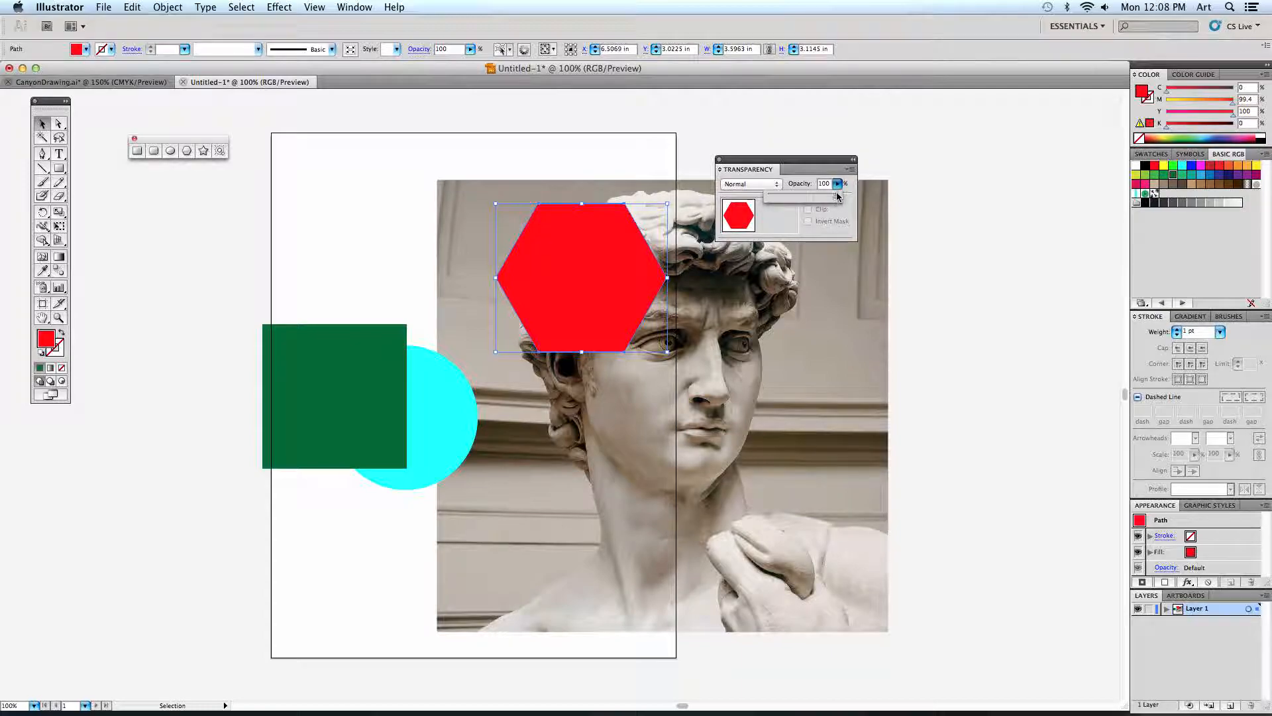
left_click_drag(837, 196, 800, 196)
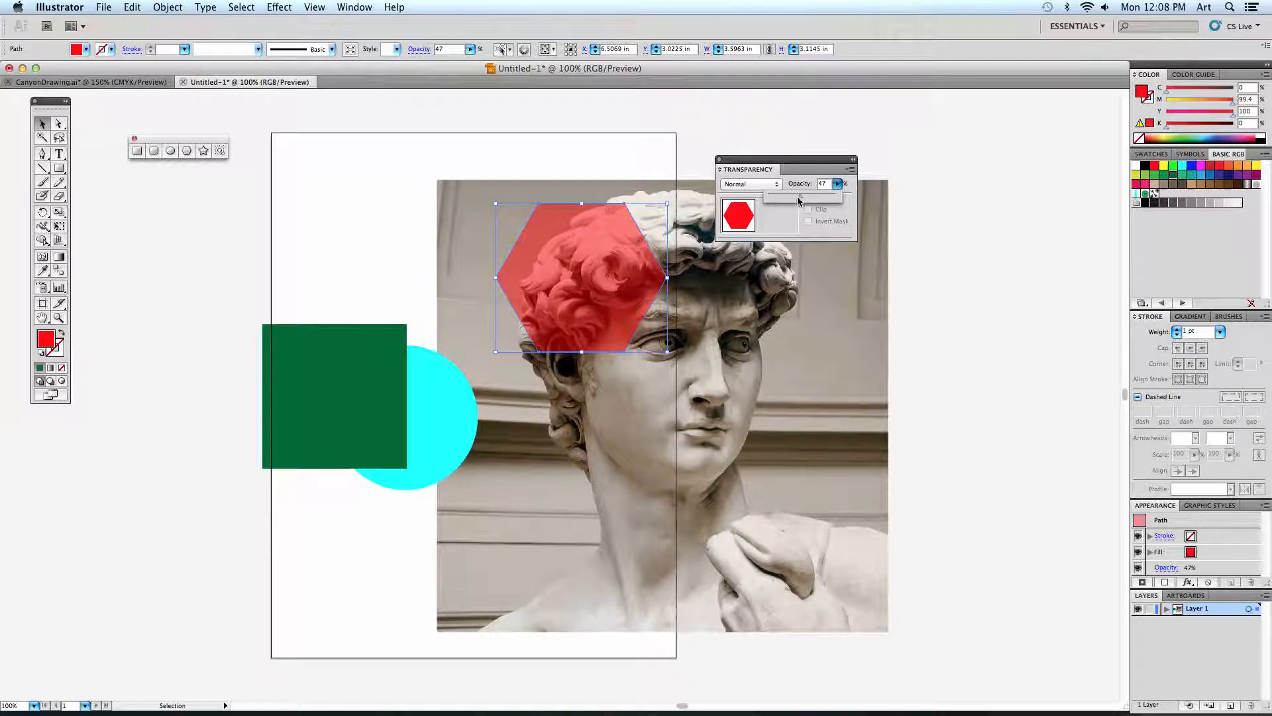
mouse_move(799, 196)
left_mouse_down()
mouse_move(767, 197)
mouse_move(796, 198)
left_mouse_up()
left_click(838, 184)
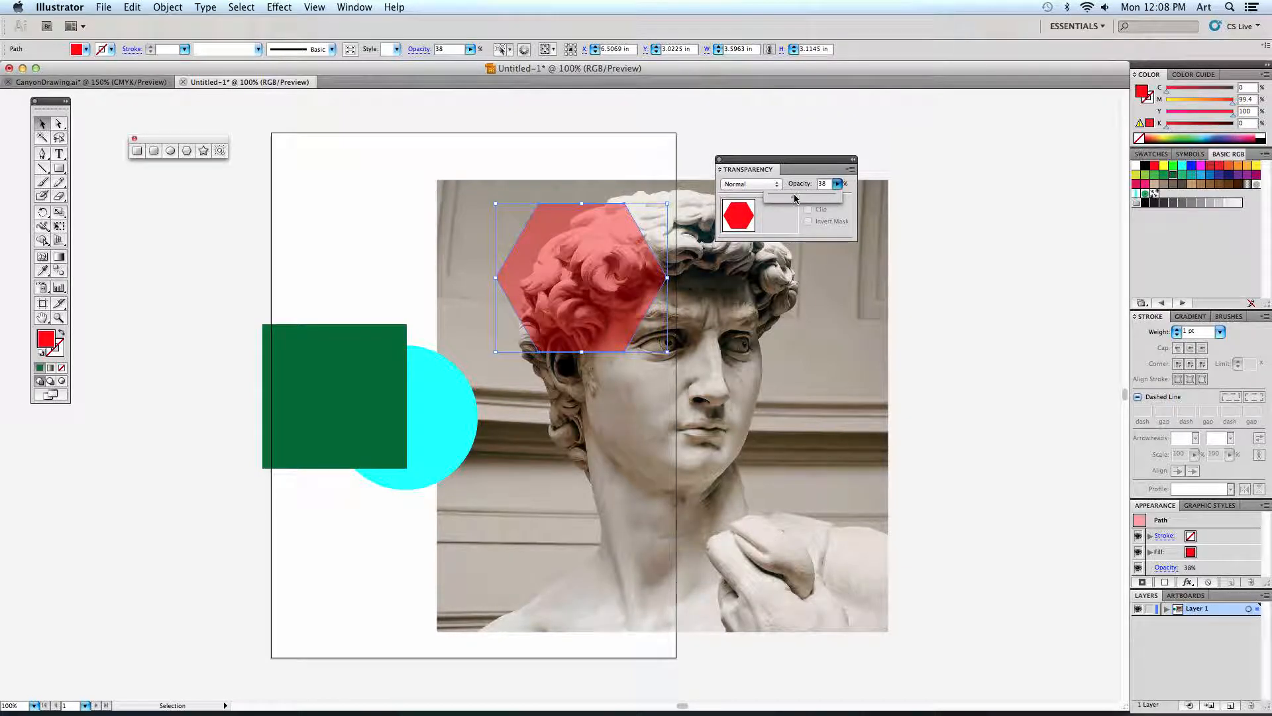
left_click_drag(795, 199, 805, 197)
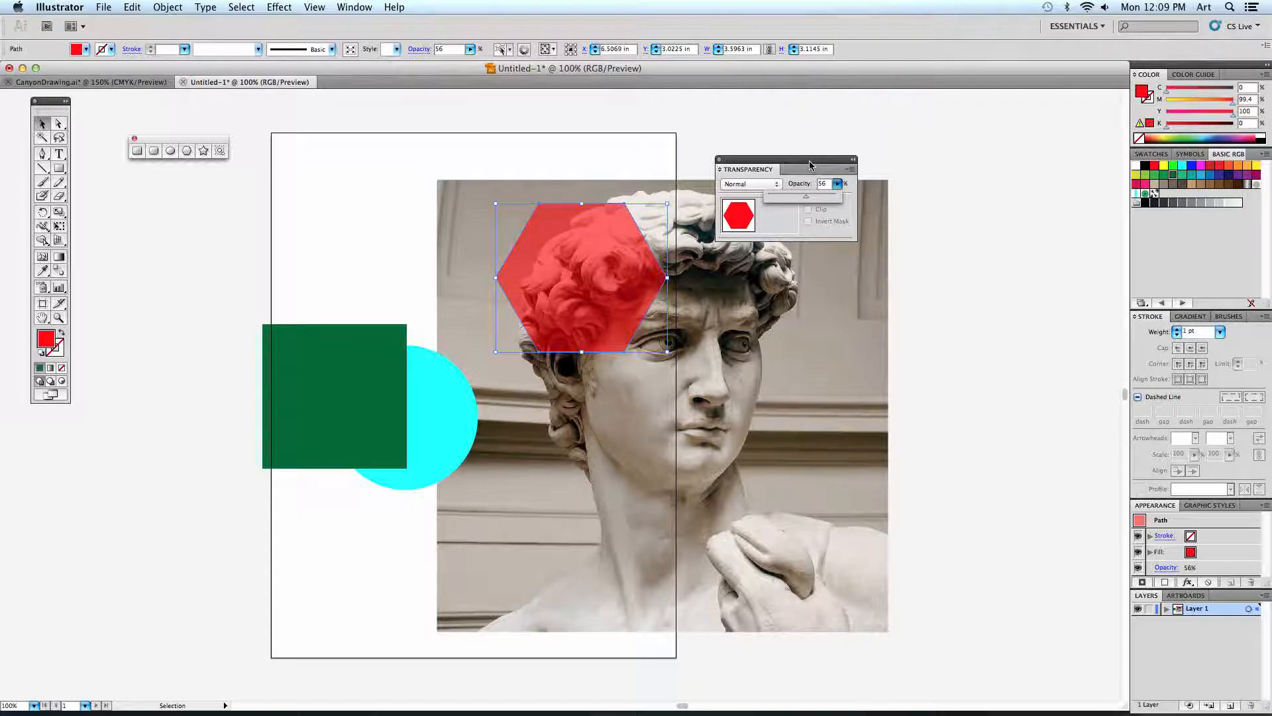
left_click_drag(807, 196, 842, 196)
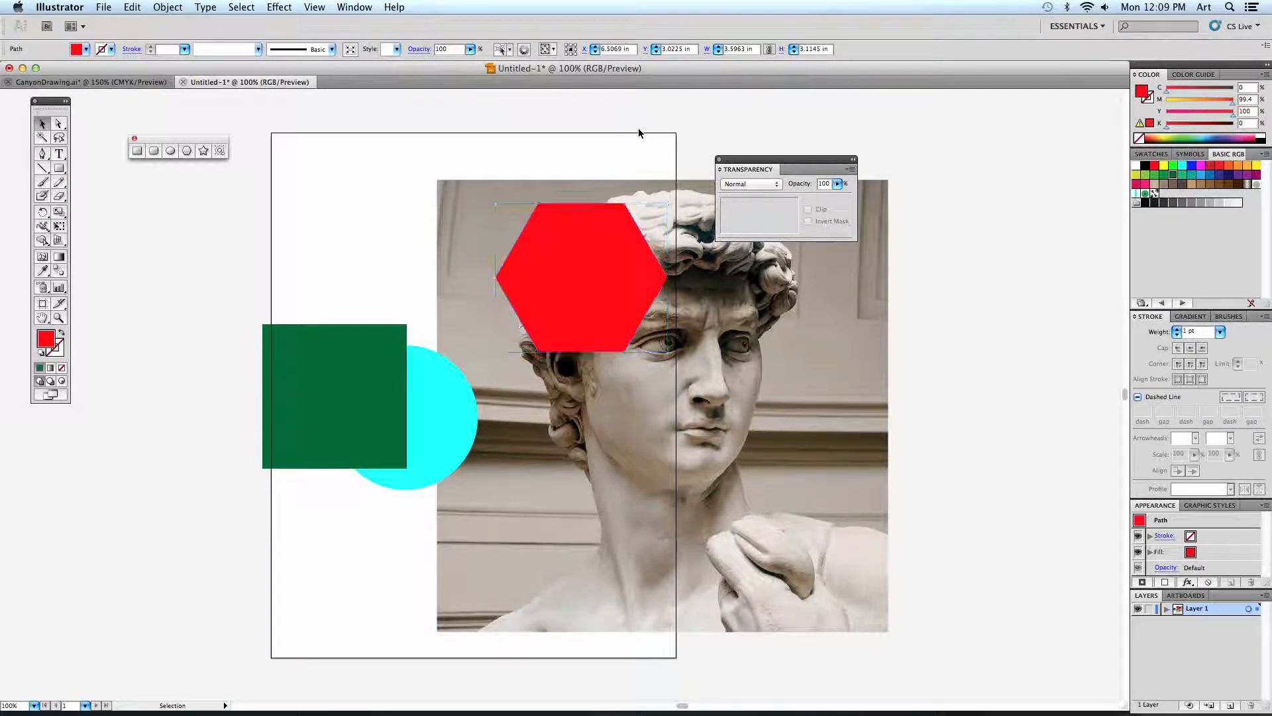
Move the floating Transparency panel clear of the photo, and shift the hexagon left so it straddles the photo's left edge.
left_click_drag(736, 165, 911, 225)
left_click(661, 269)
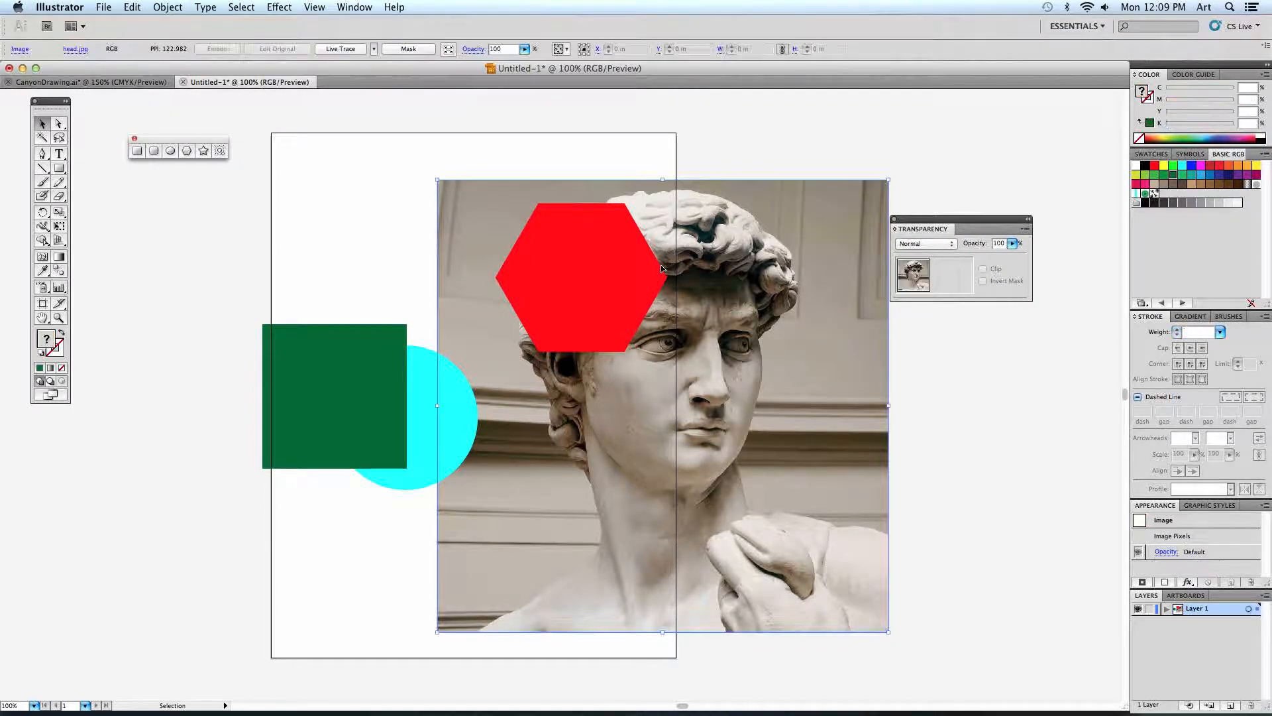
left_click(661, 268)
left_click_drag(600, 308, 476, 301)
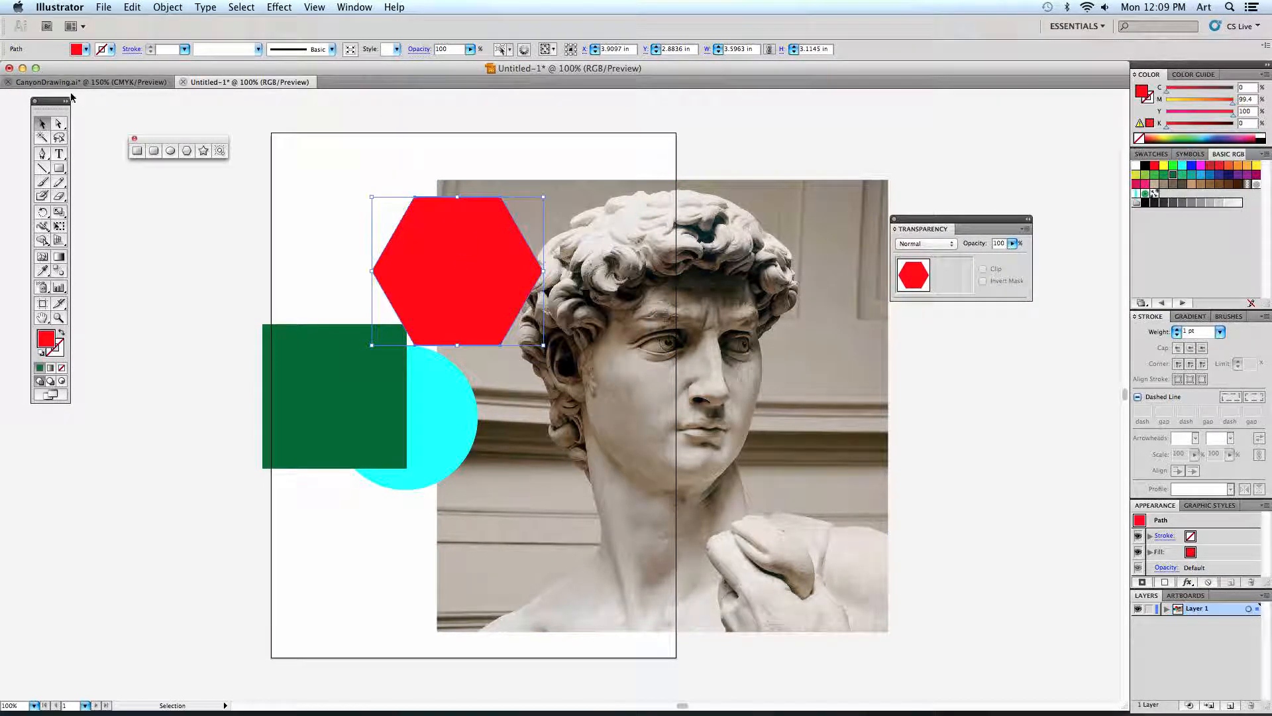
Switch to CanyonDrawing.ai and preview the desktop texture images CottonCandy.jpg and Speckles.jpg, moving the document window aside and back.
left_click(98, 81)
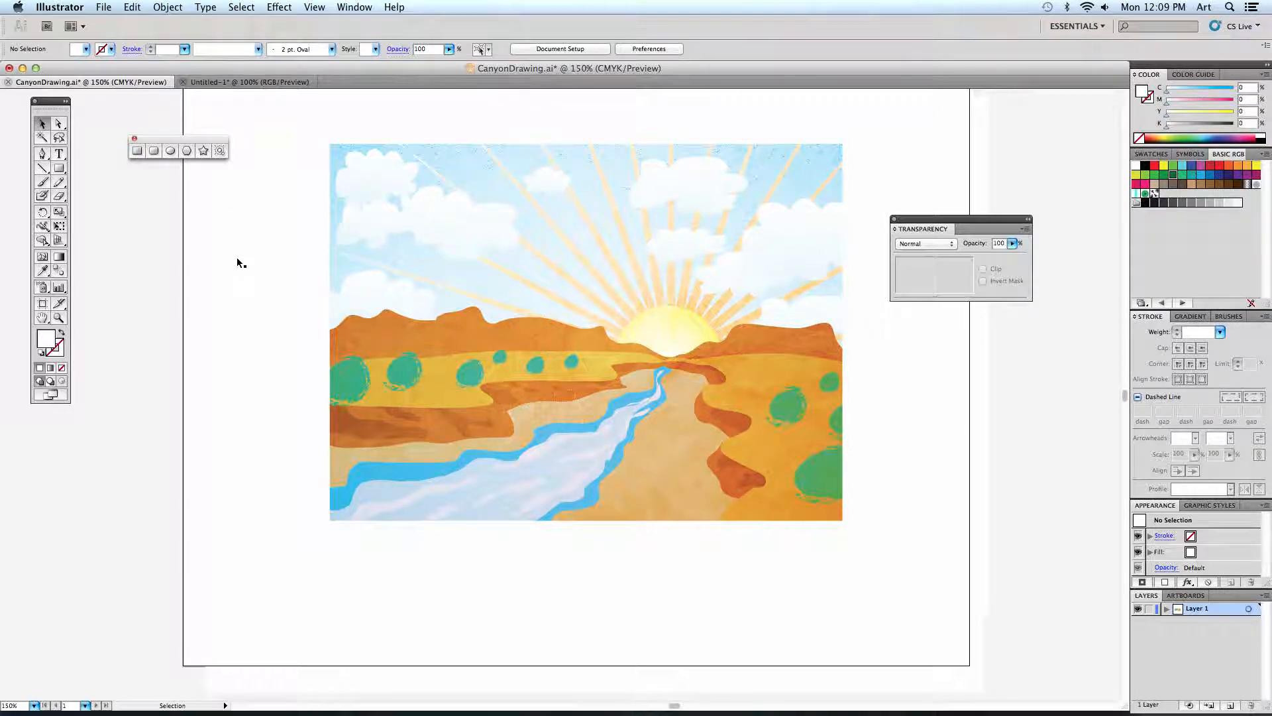
left_click_drag(152, 68, 440, 83)
left_click(122, 250)
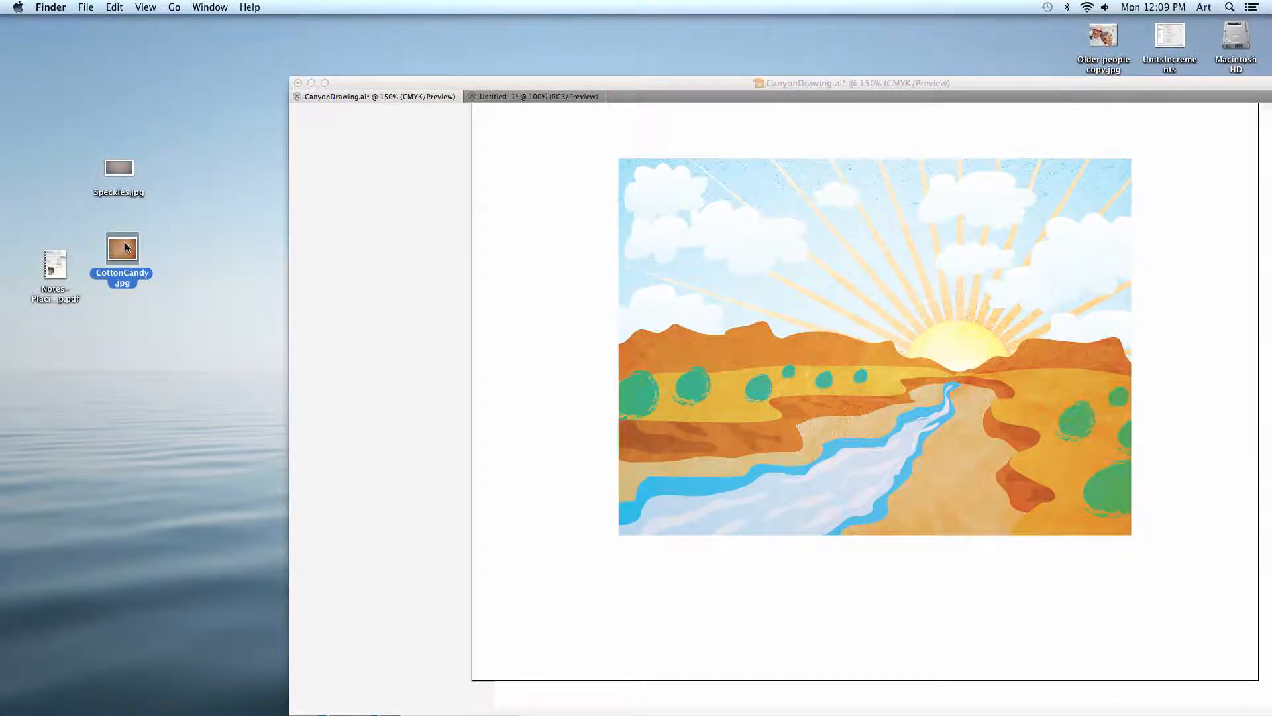
key("space")
left_click(118, 169)
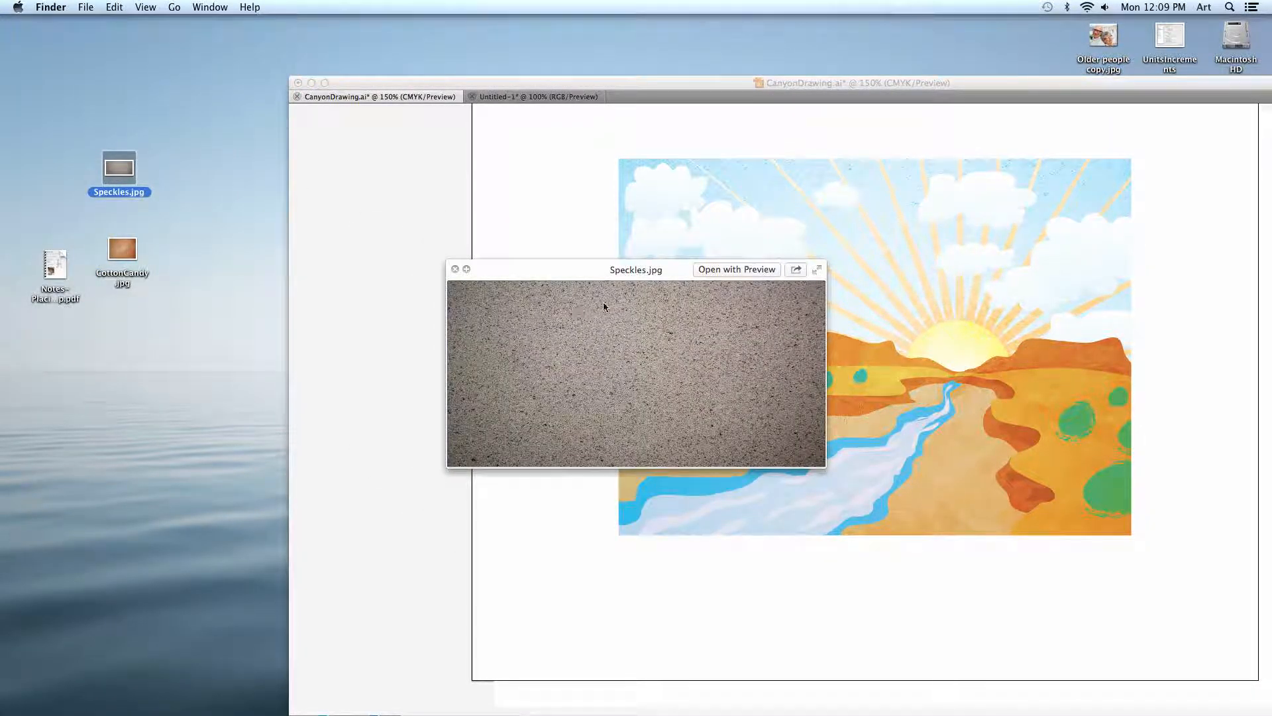
left_click(579, 245)
left_click_drag(750, 85, 507, 80)
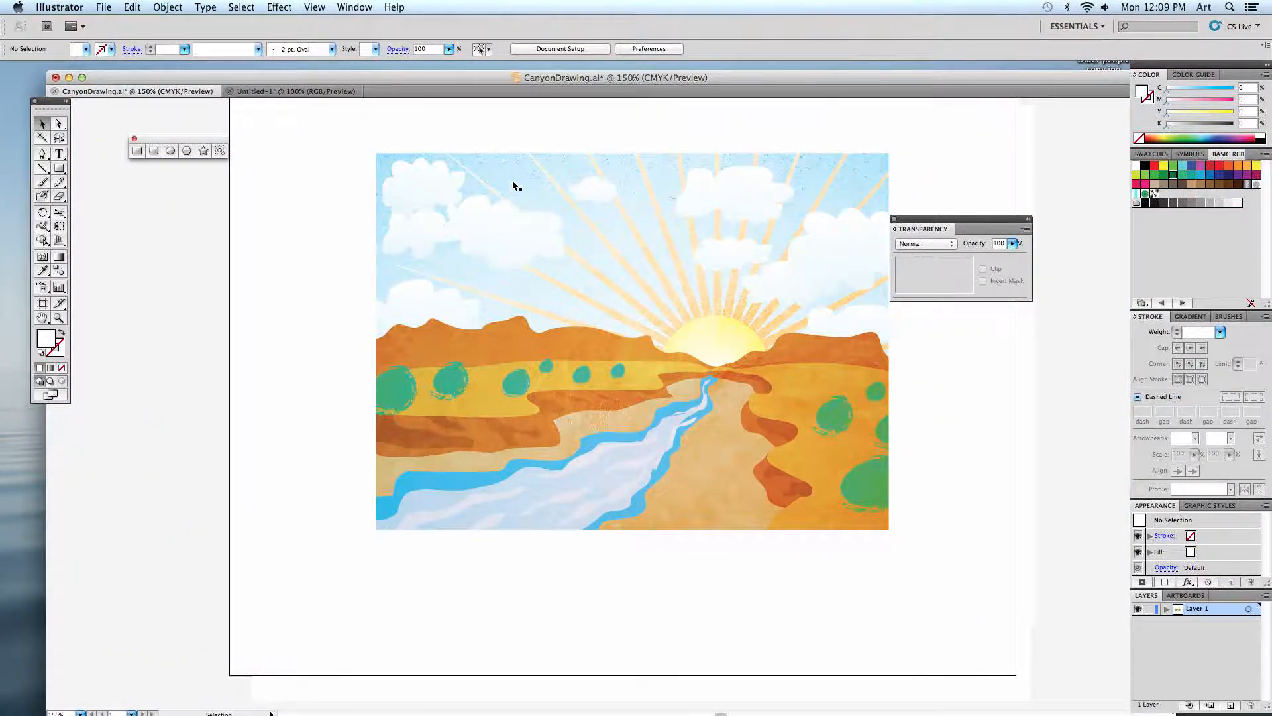
Examine the textures on the sky, sun rays and canyon at 400% zoom, and return to the whole artboard.
key("super+equal")
key("super+equal")
key("super+equal")
left_click_drag(523, 181, 548, 318)
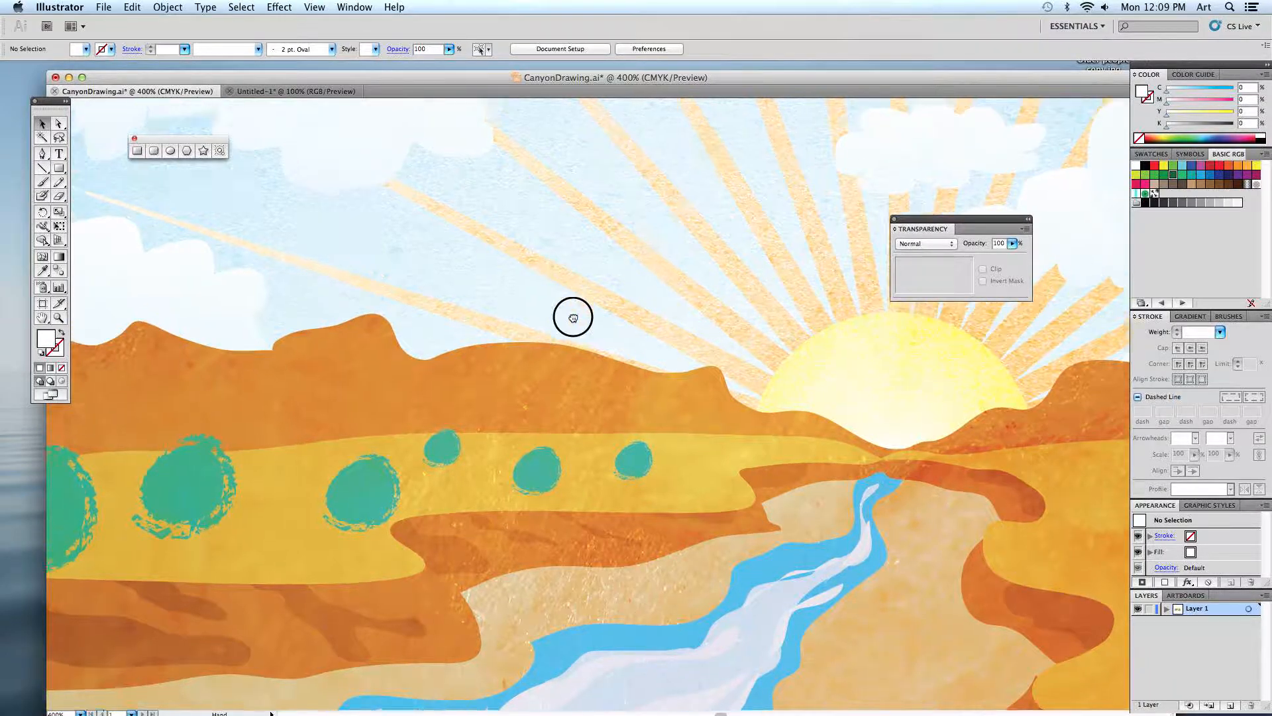
scroll(571, 315, "up", 5)
scroll(570, 315, "left", 2)
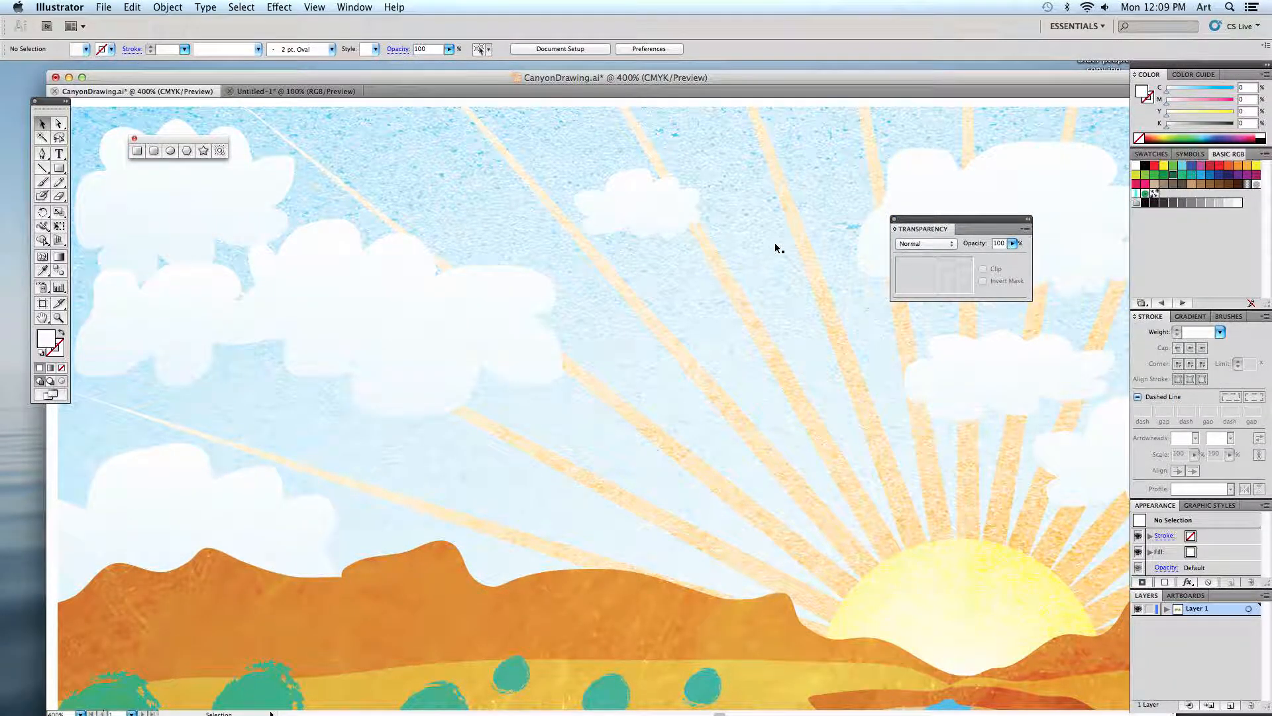
key("super+0")
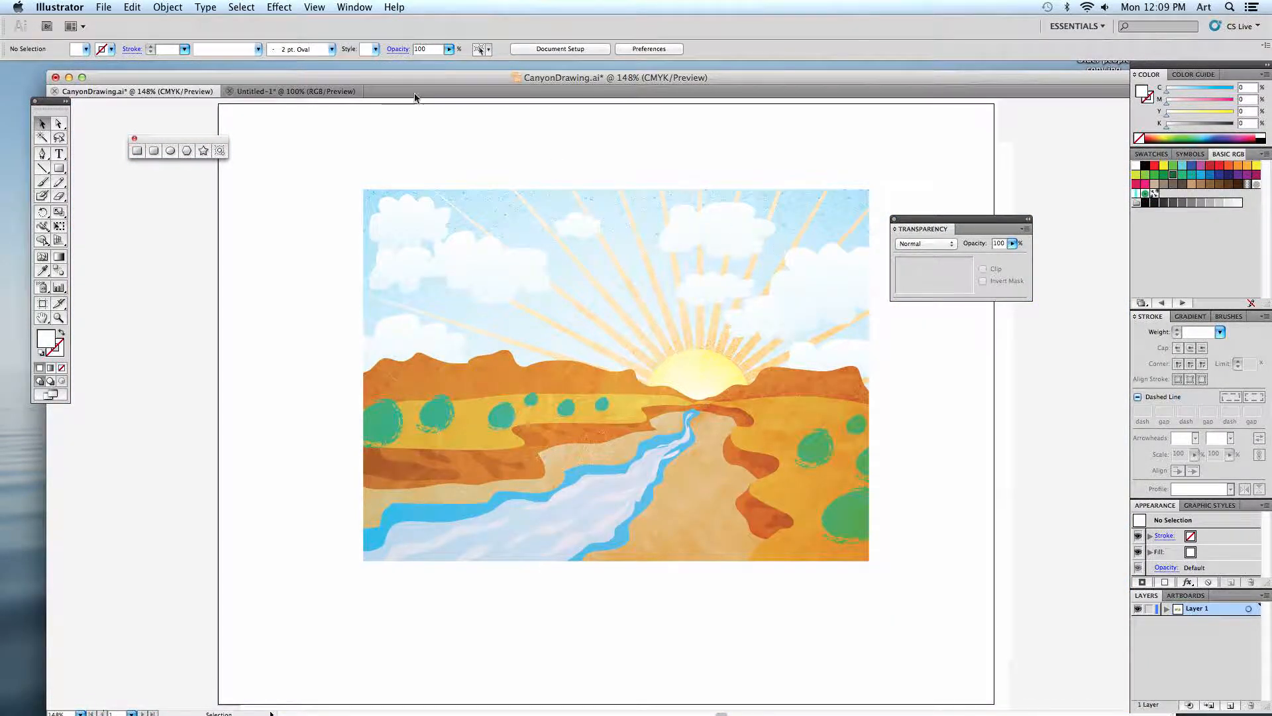
Create a new Letter-size document in landscape orientation, 11 by 8.5 in, in CMYK colour mode.
left_click(104, 7)
left_click(116, 23)
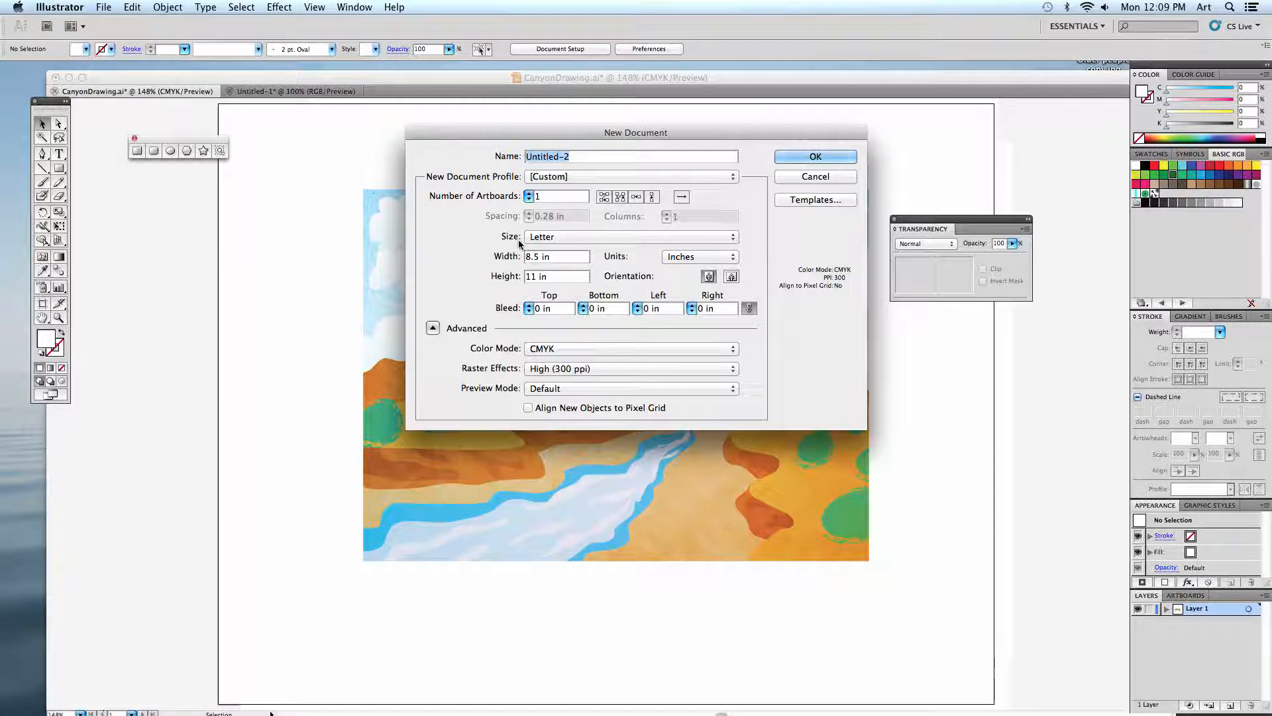
left_click(732, 276)
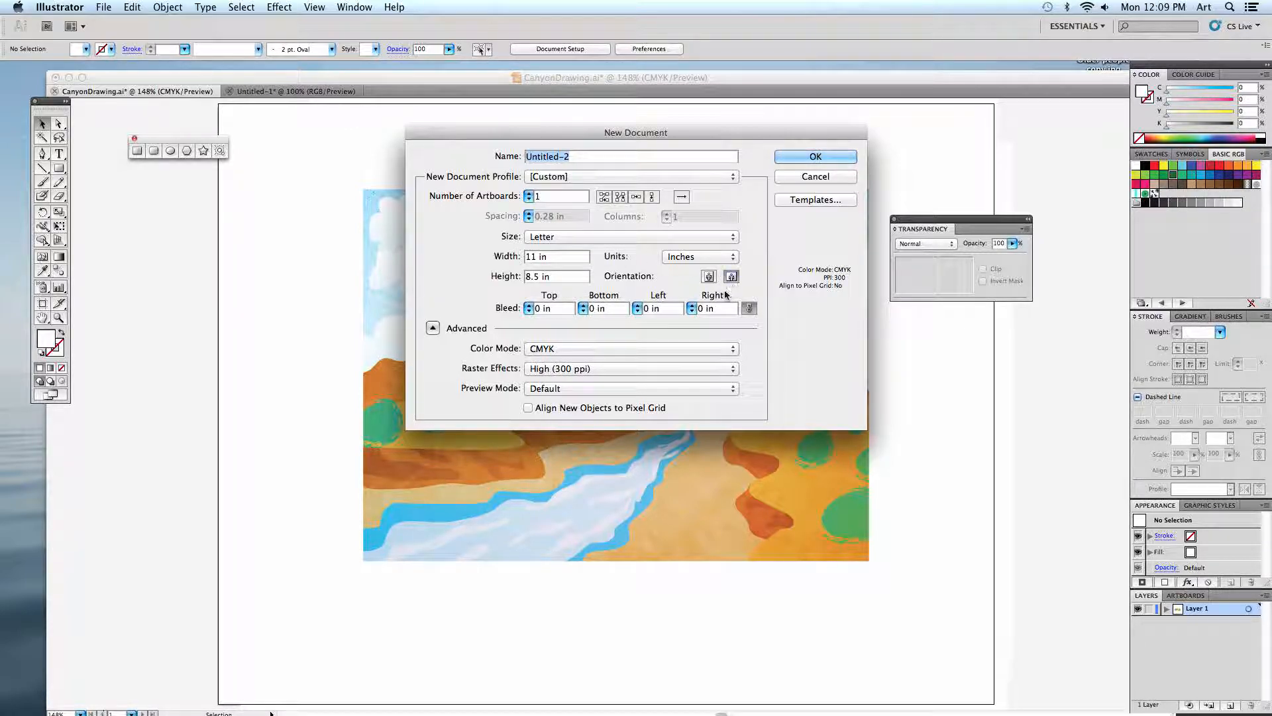
left_click(815, 157)
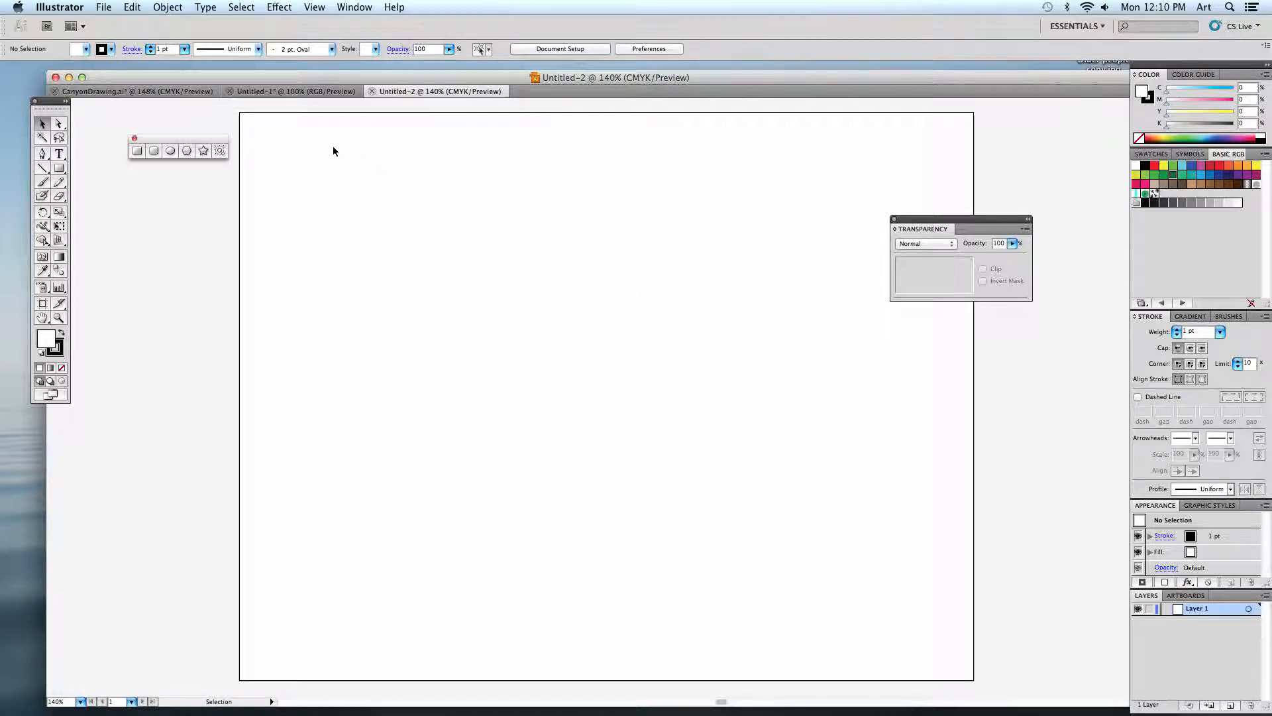
Draw a rectangle 7 in wide and 3 in high on the blank artboard.
left_click(138, 150)
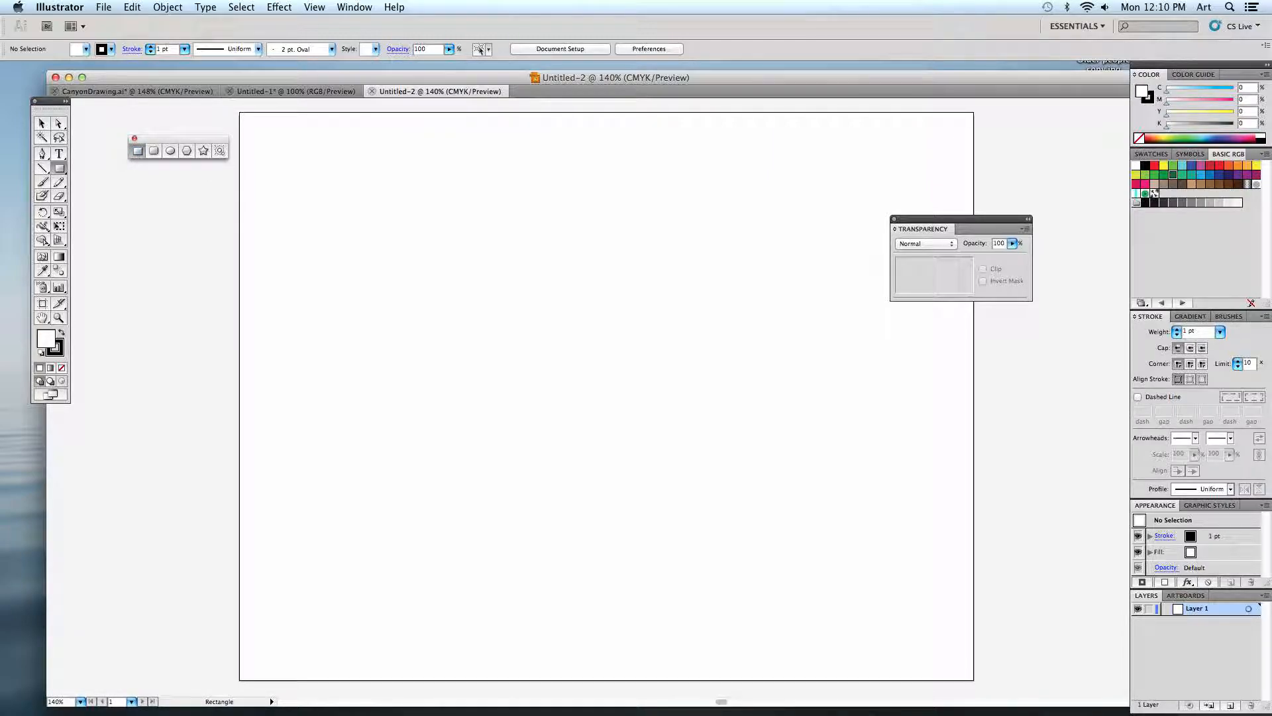
left_click(418, 289)
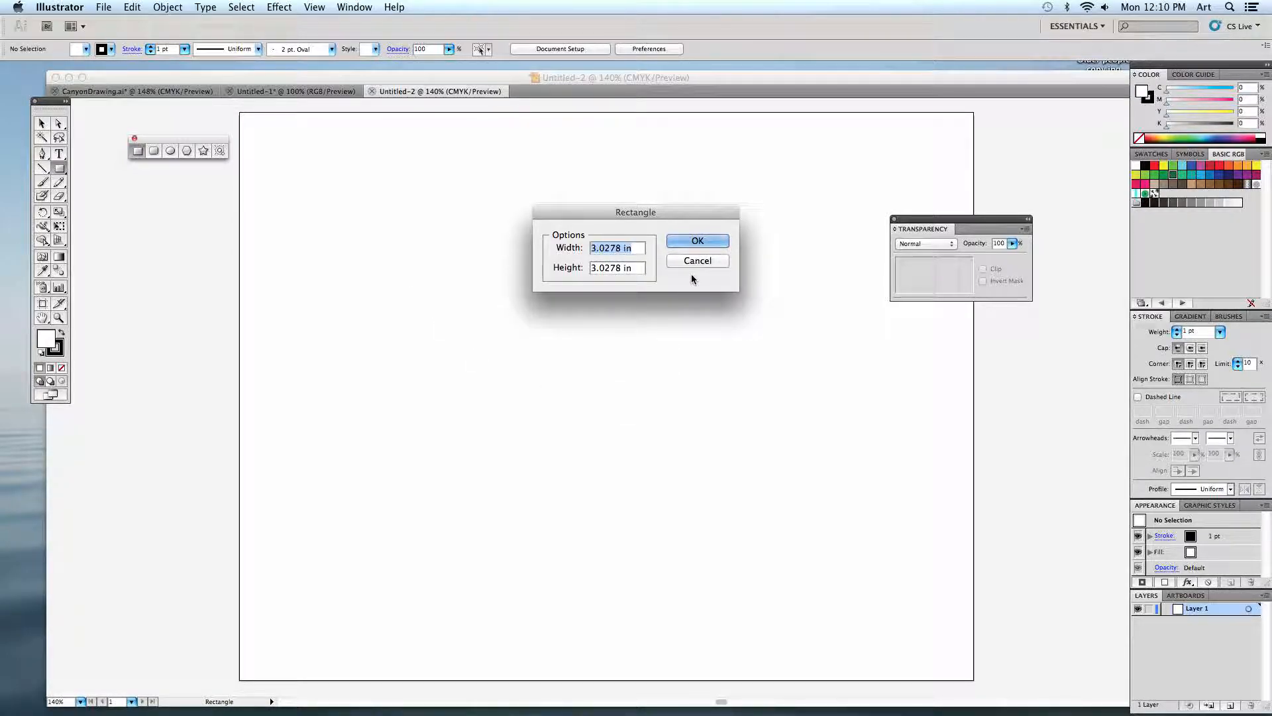
type("7")
left_click(634, 265)
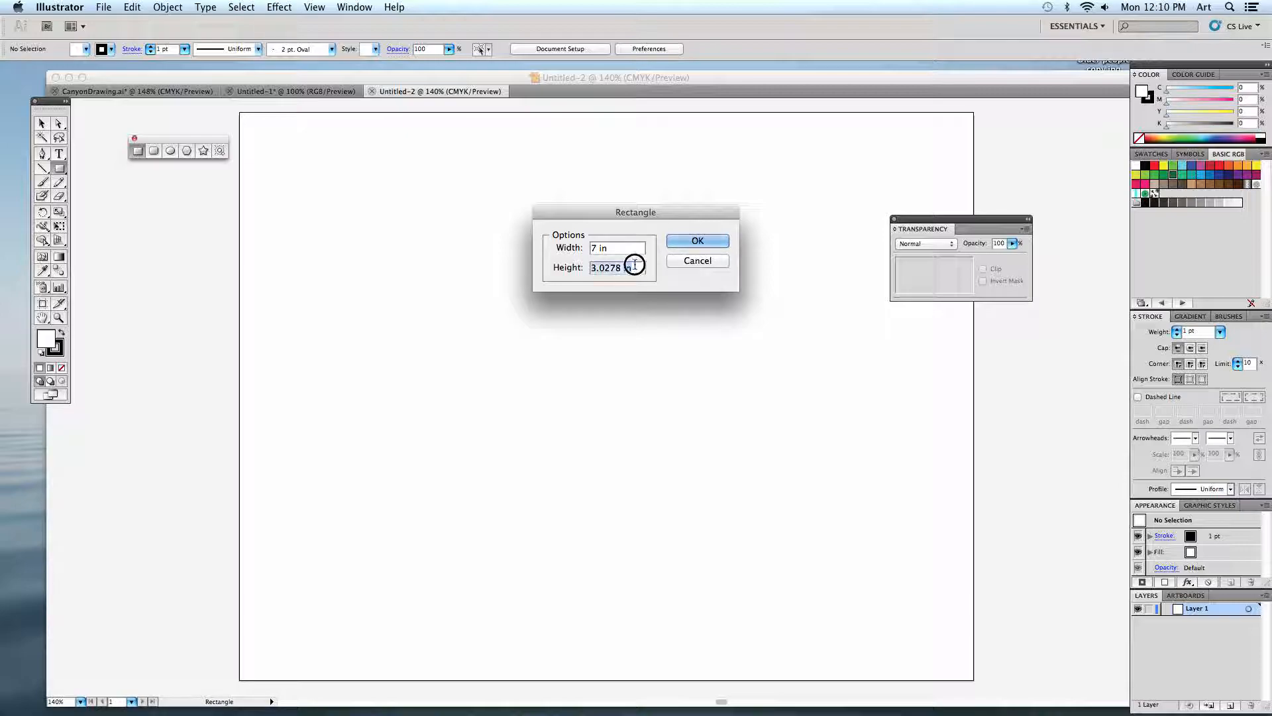
type("3")
left_click(702, 241)
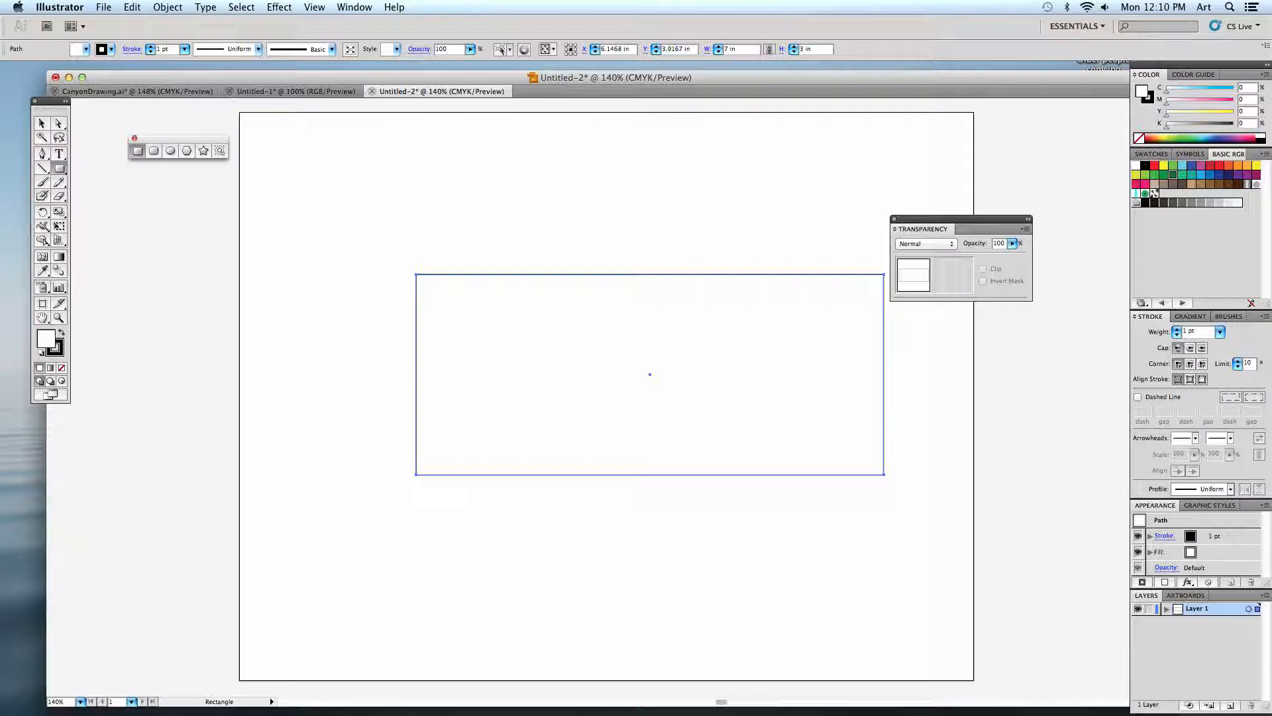
Move the Transparency panel off the rectangle, float the Gradient panel below it, and fill the rectangle with the linear gradient.
left_click_drag(913, 228, 953, 185)
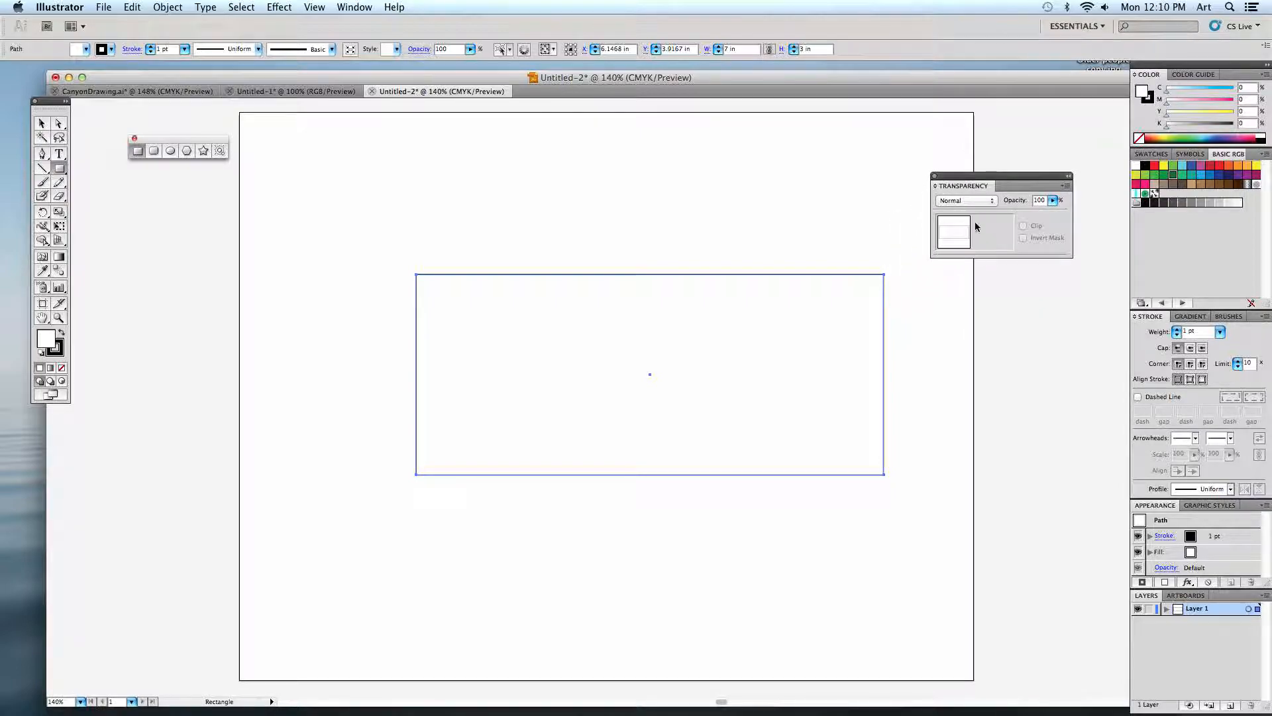
left_click(1182, 317)
mouse_move(1177, 321)
left_mouse_down()
mouse_move(952, 299)
mouse_move(956, 274)
left_mouse_up()
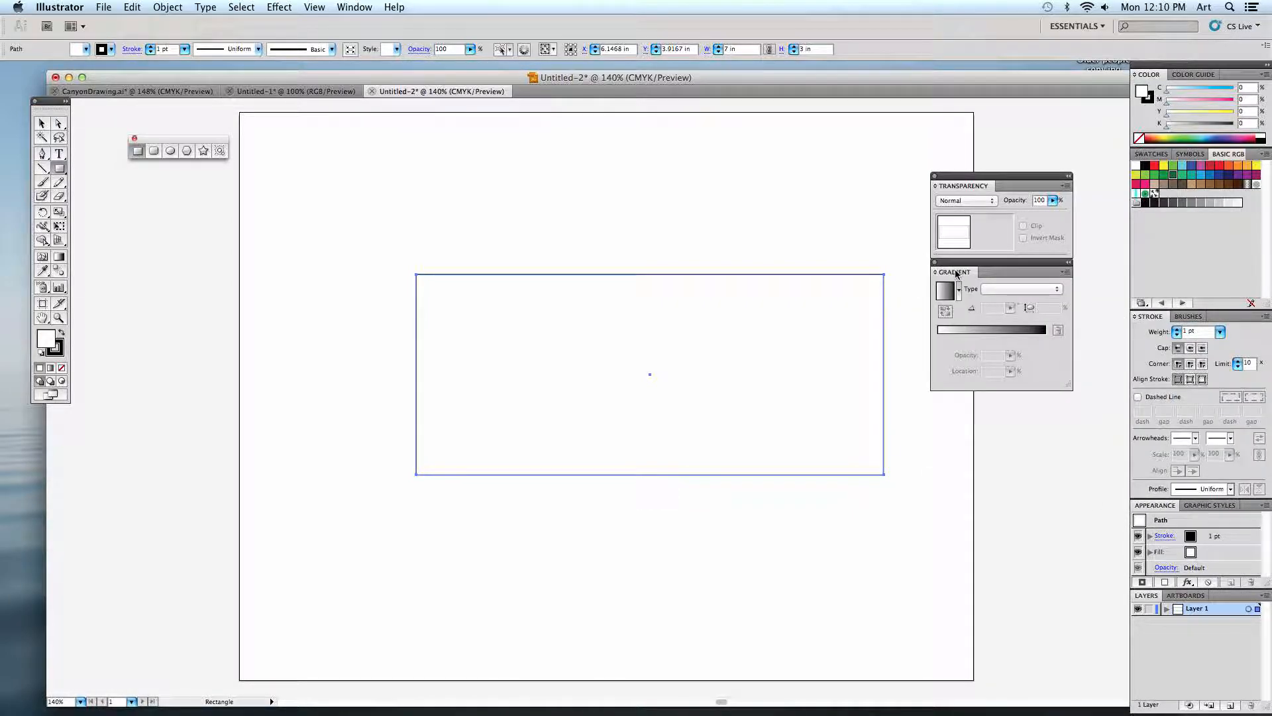
left_click(50, 369)
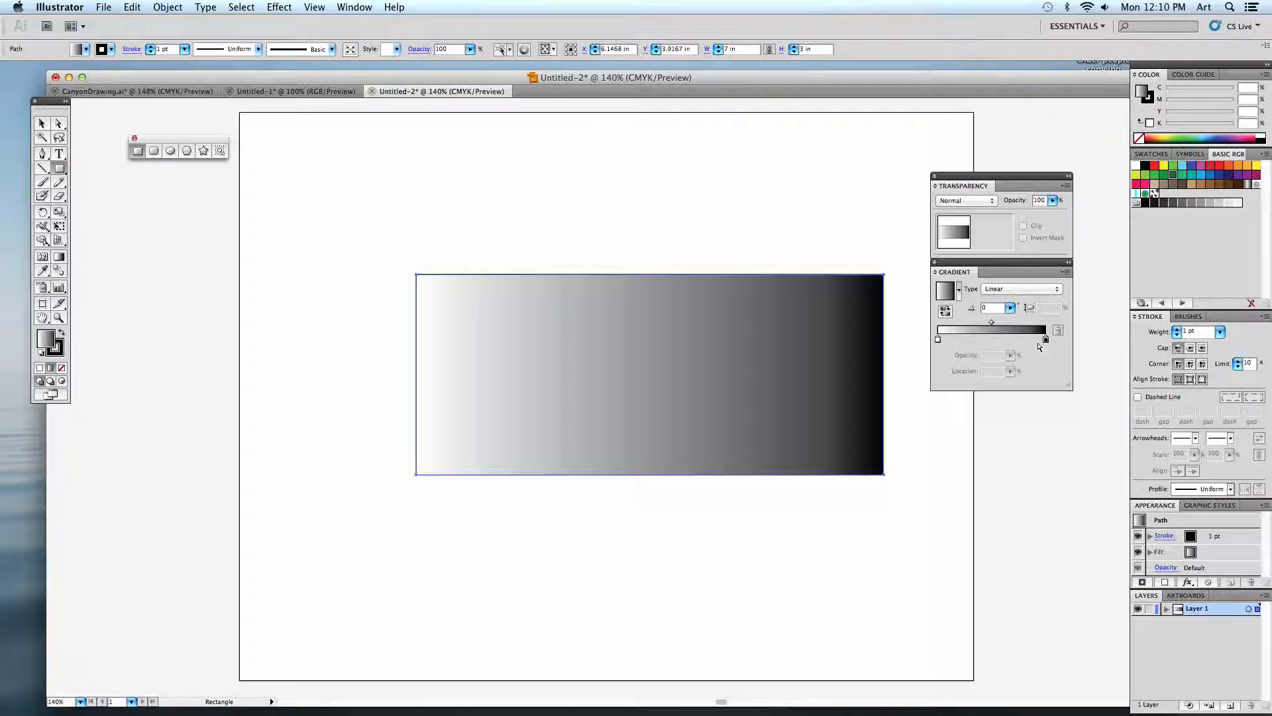
Recolour the gradient's white stop to the light blue swatch and its black stop to a darker blue swatch.
double_click(938, 340)
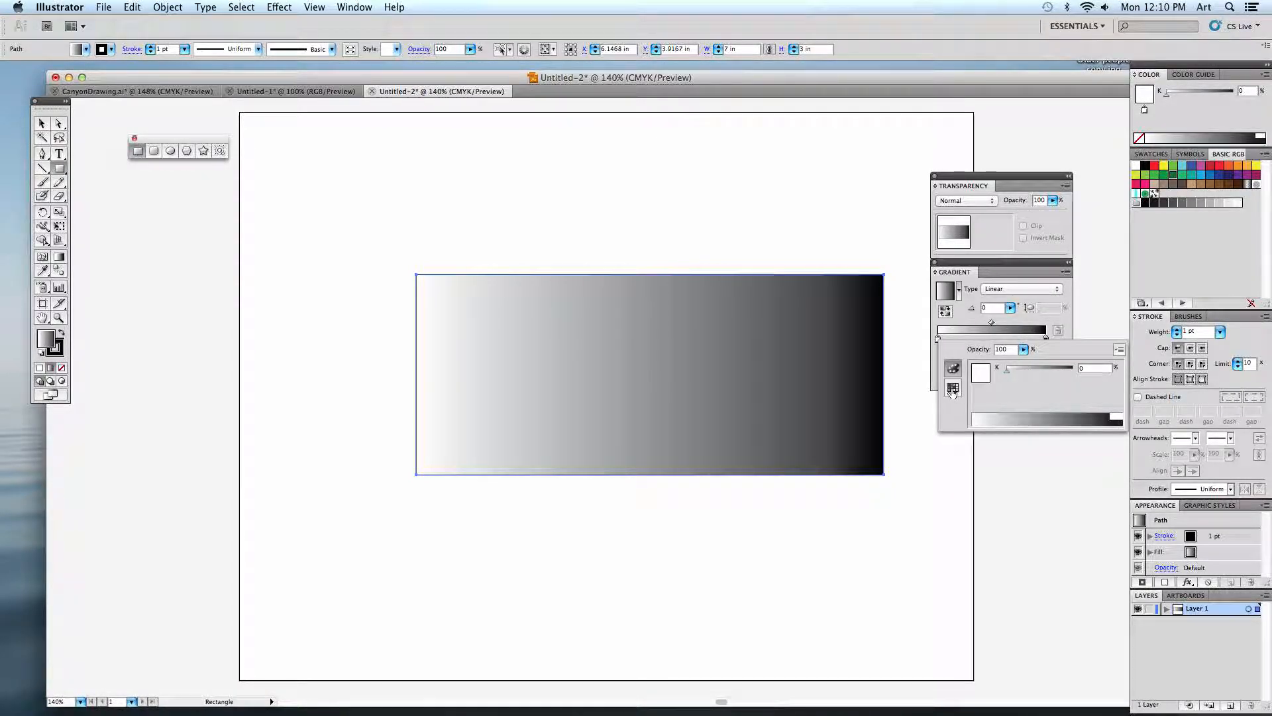
left_click(952, 390)
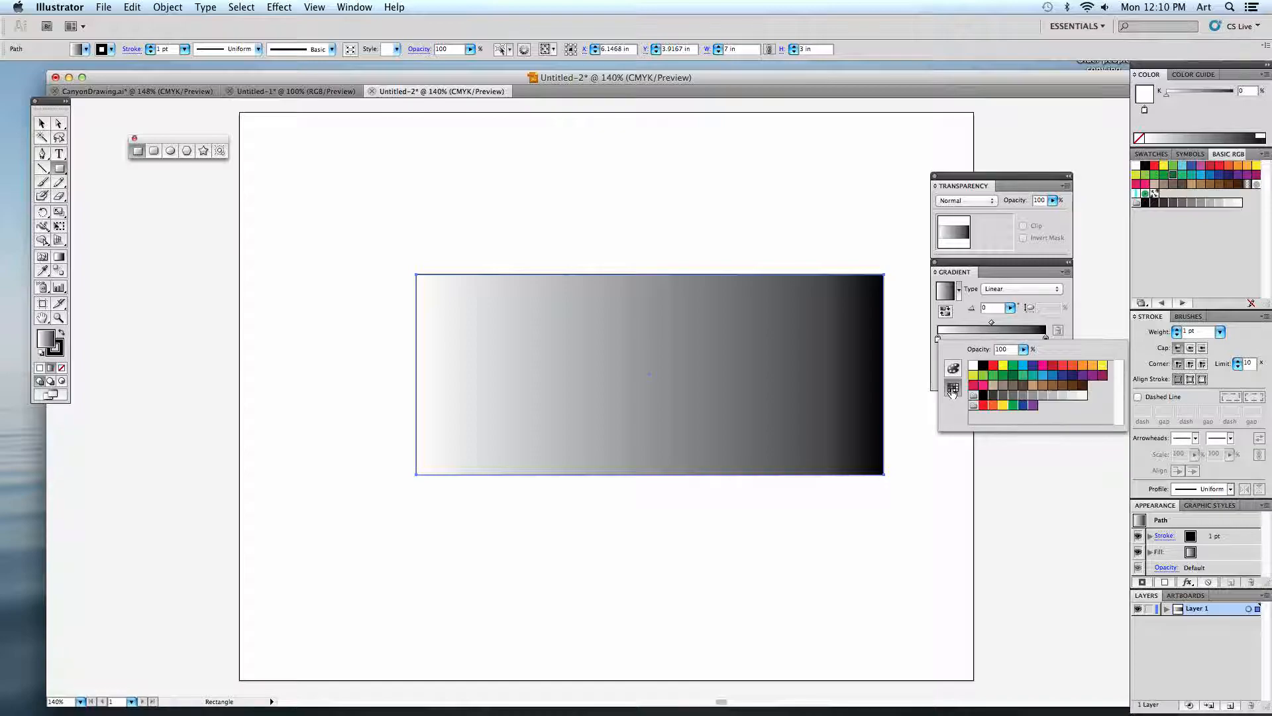
left_click(1043, 377)
left_click(1046, 339)
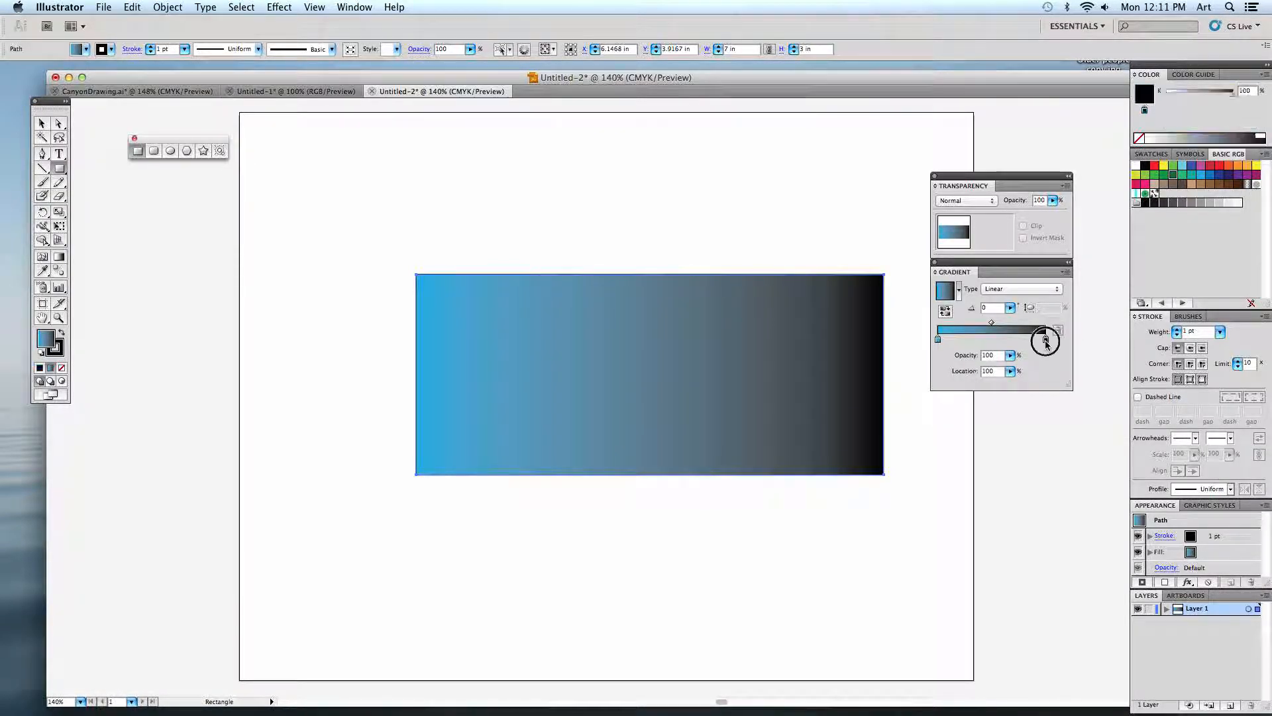
double_click(1045, 339)
left_click(1160, 376)
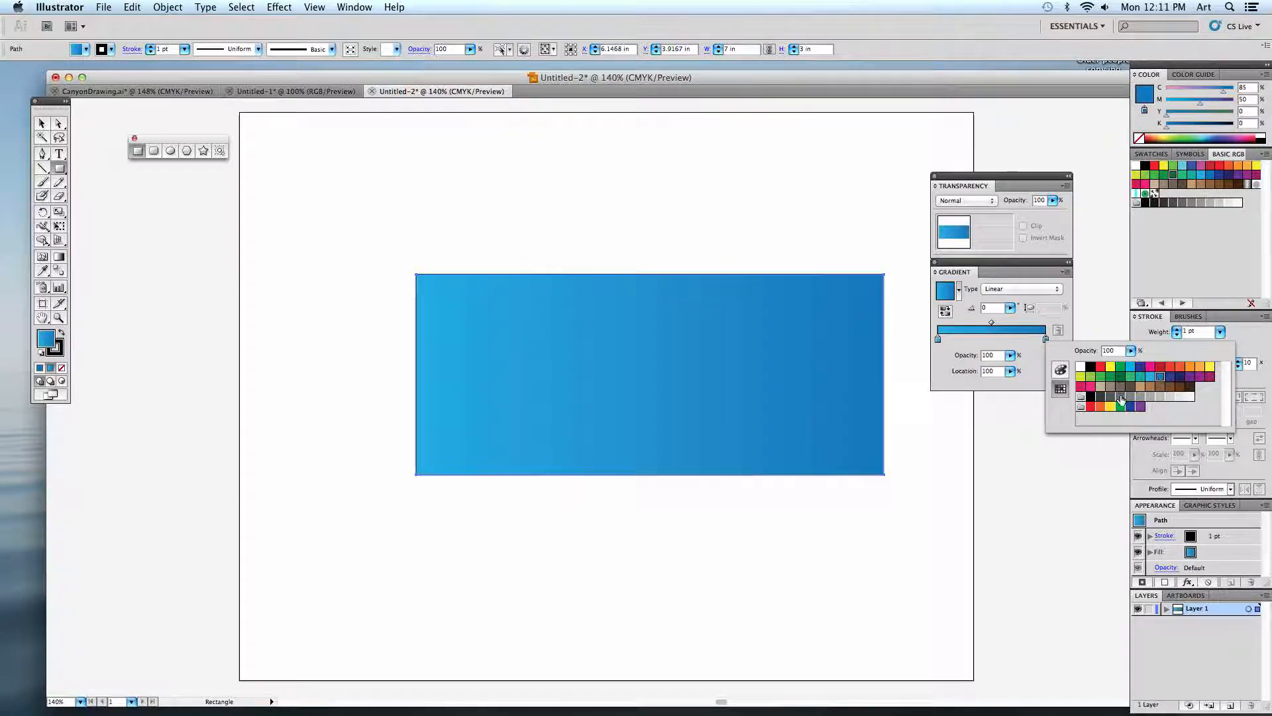
Lighten the gradient's light blue starting stop to a pale blue with cyan at 28%.
left_click(939, 340)
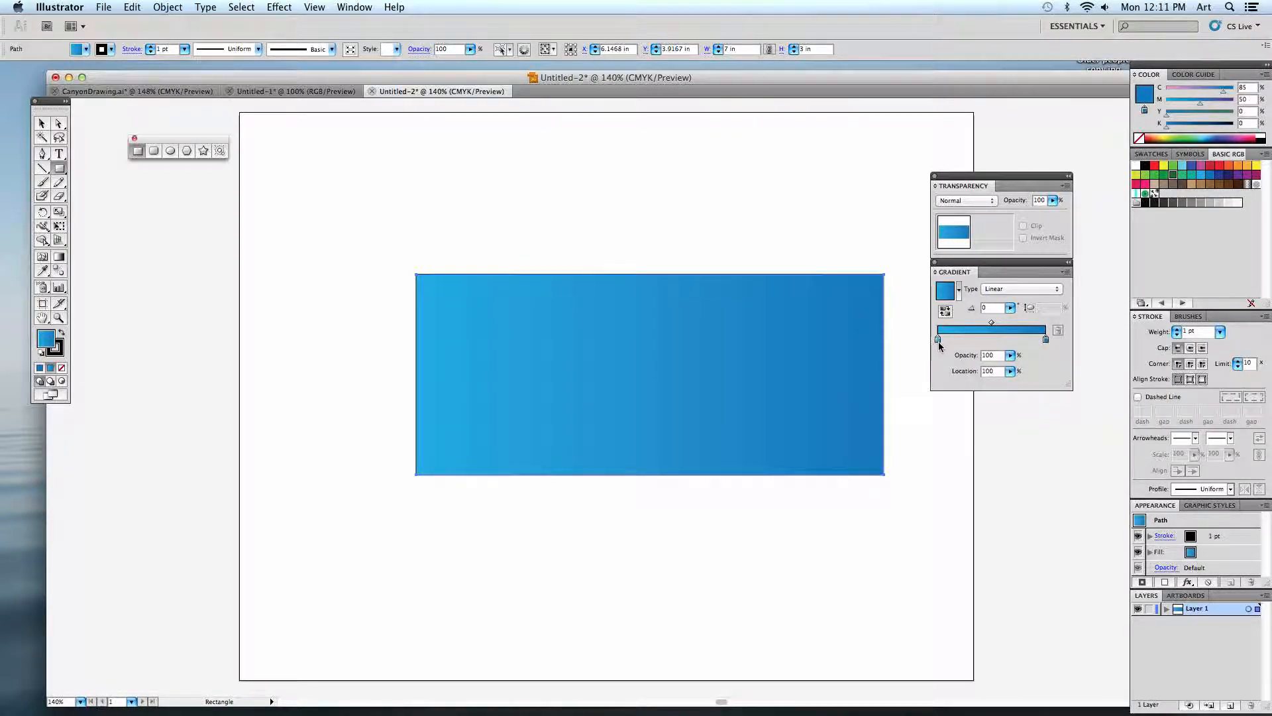
double_click(939, 340)
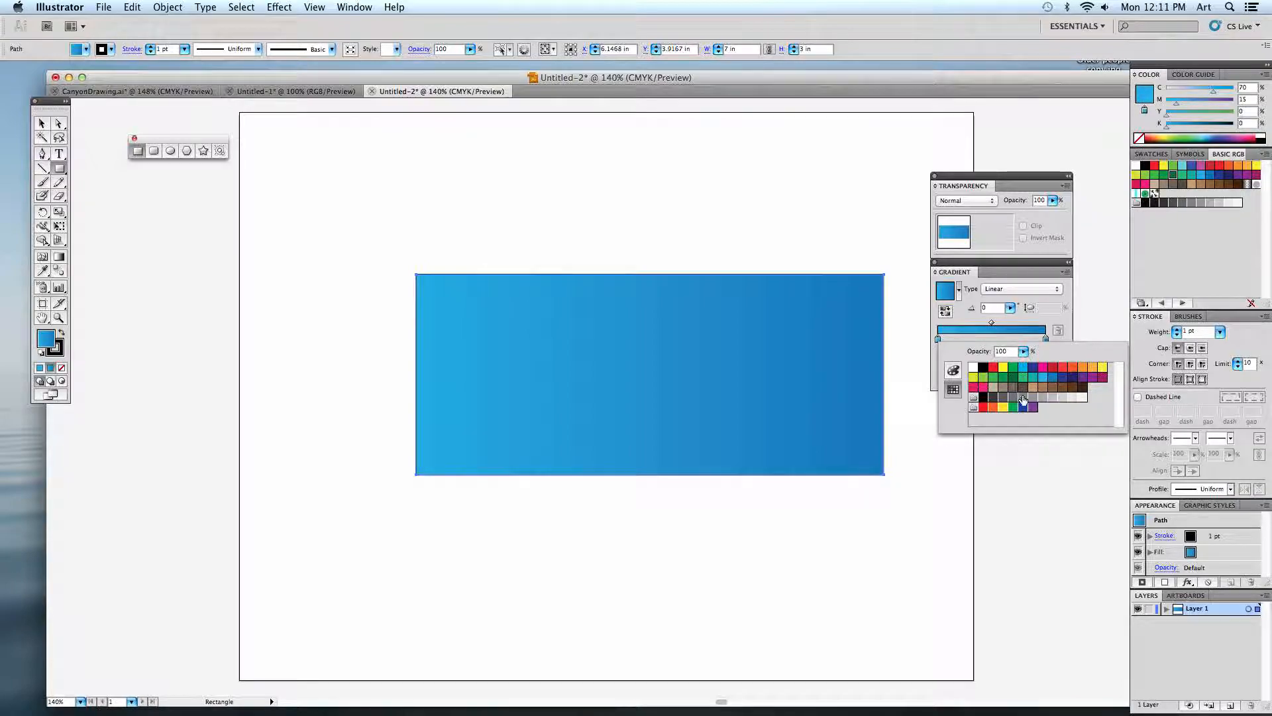
left_click(953, 371)
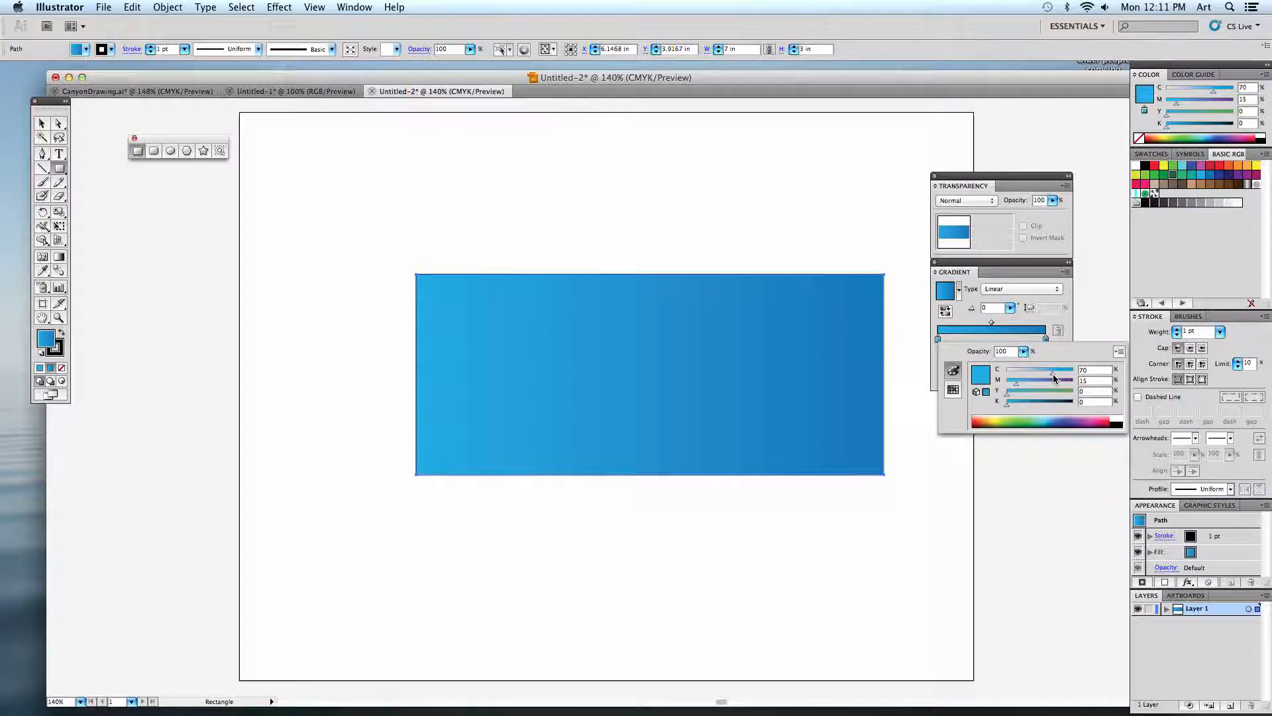
left_click_drag(1055, 375, 1023, 372)
left_click(1020, 316)
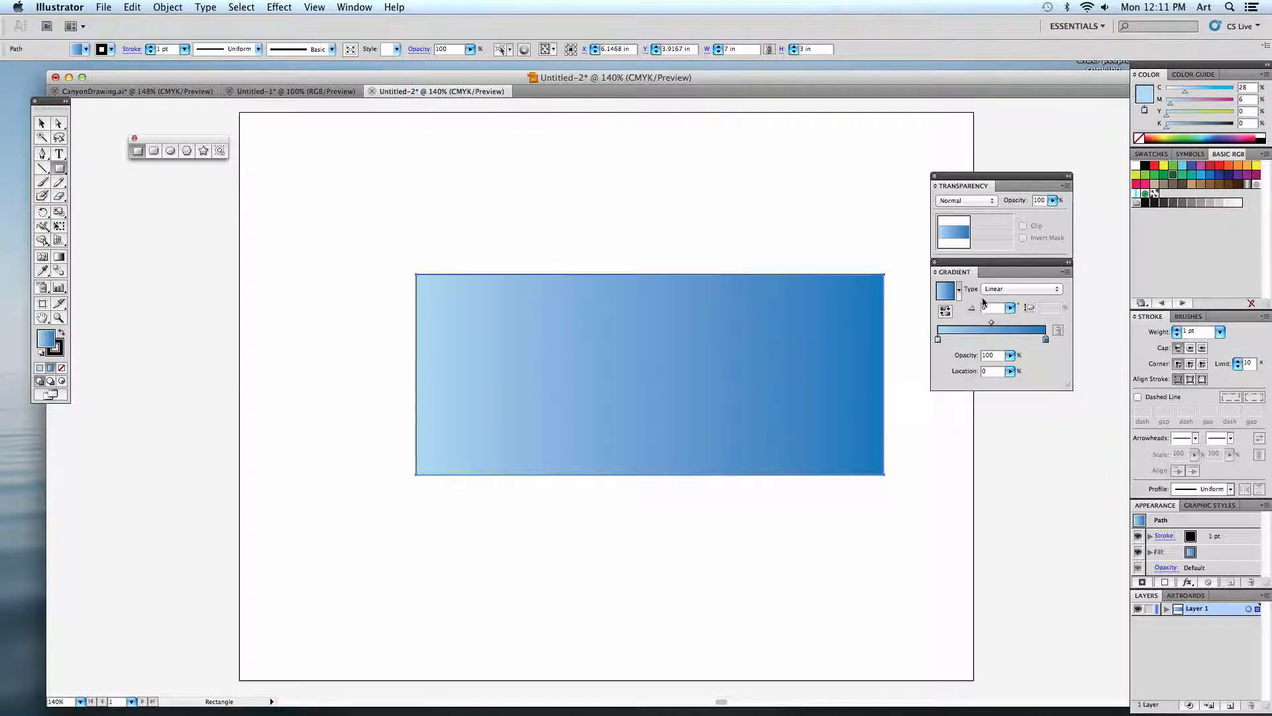
Set the gradient angle to 90° and remove the rectangle's stroke.
double_click(992, 308)
type("90")
key("Return")
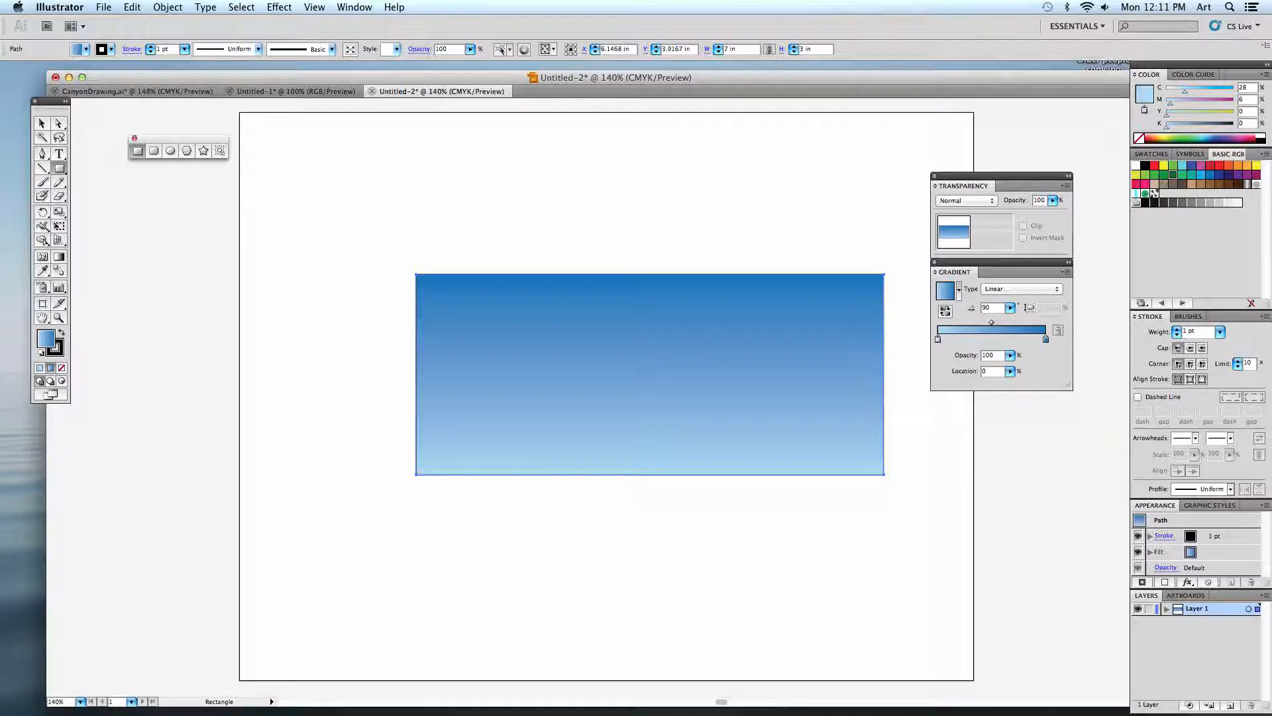
left_click(60, 356)
left_click(62, 369)
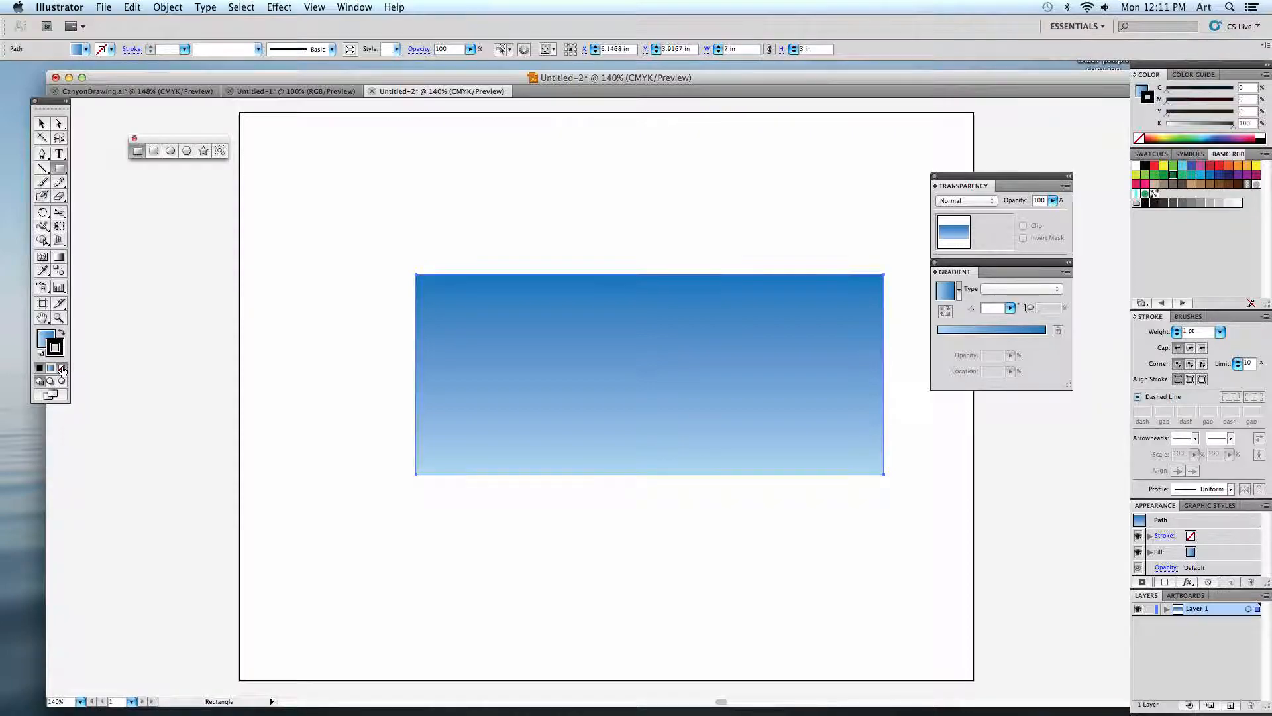
Move the blue gradient rectangle slightly up on the artboard and deselect it.
left_click(41, 123)
left_click(423, 272)
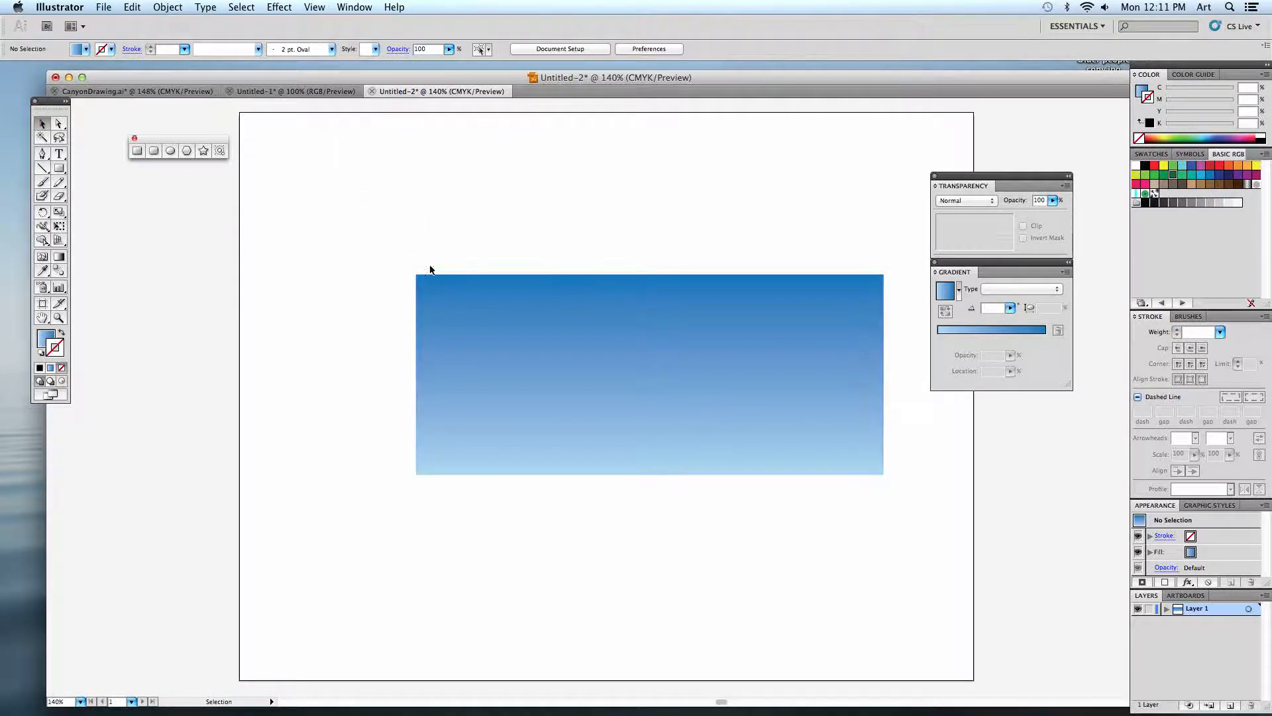
left_click_drag(460, 319, 454, 279)
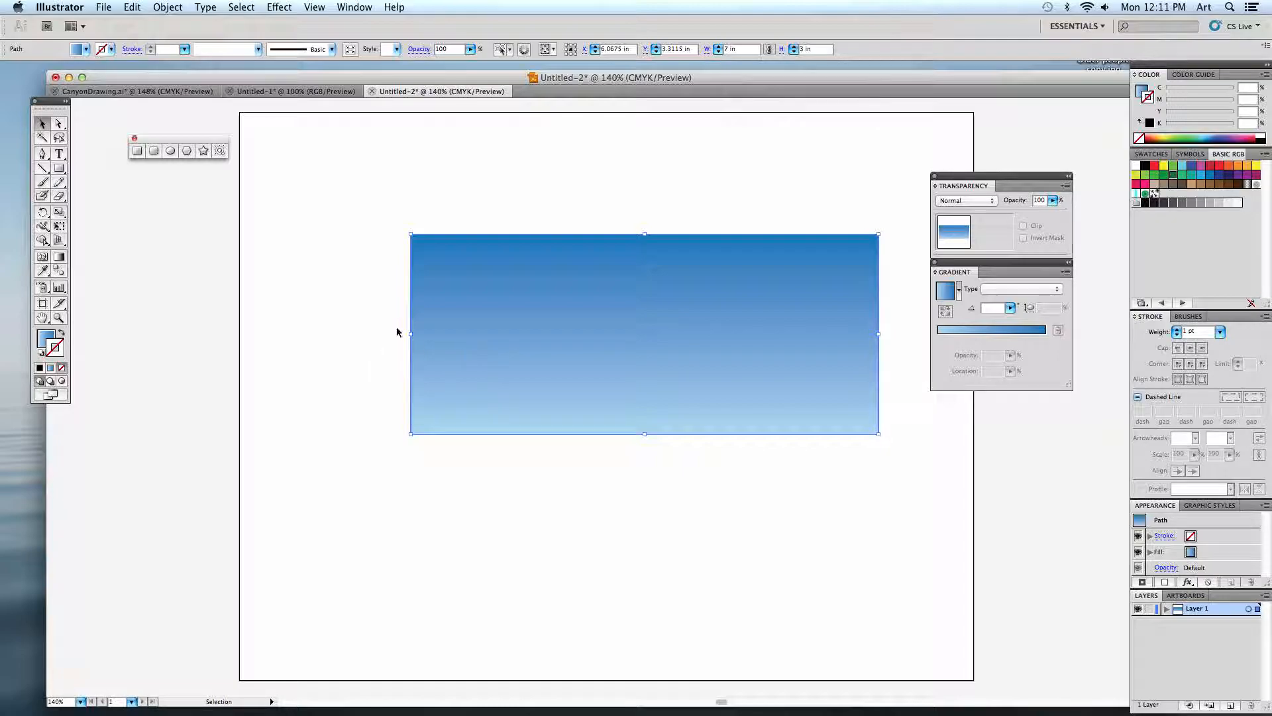
left_click(340, 329)
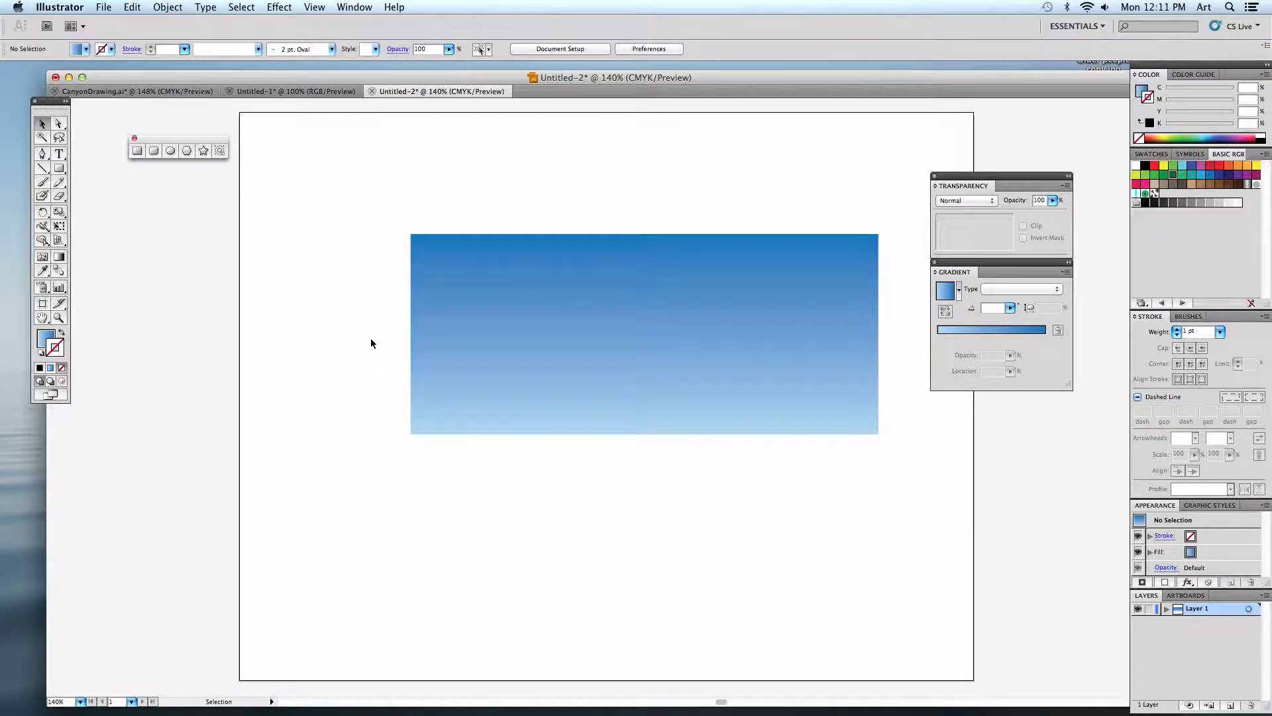
Draw a second rectangle 7 in wide and 2.5 in high, overlapping the lower left of the first one.
left_click(59, 168)
left_click(313, 332)
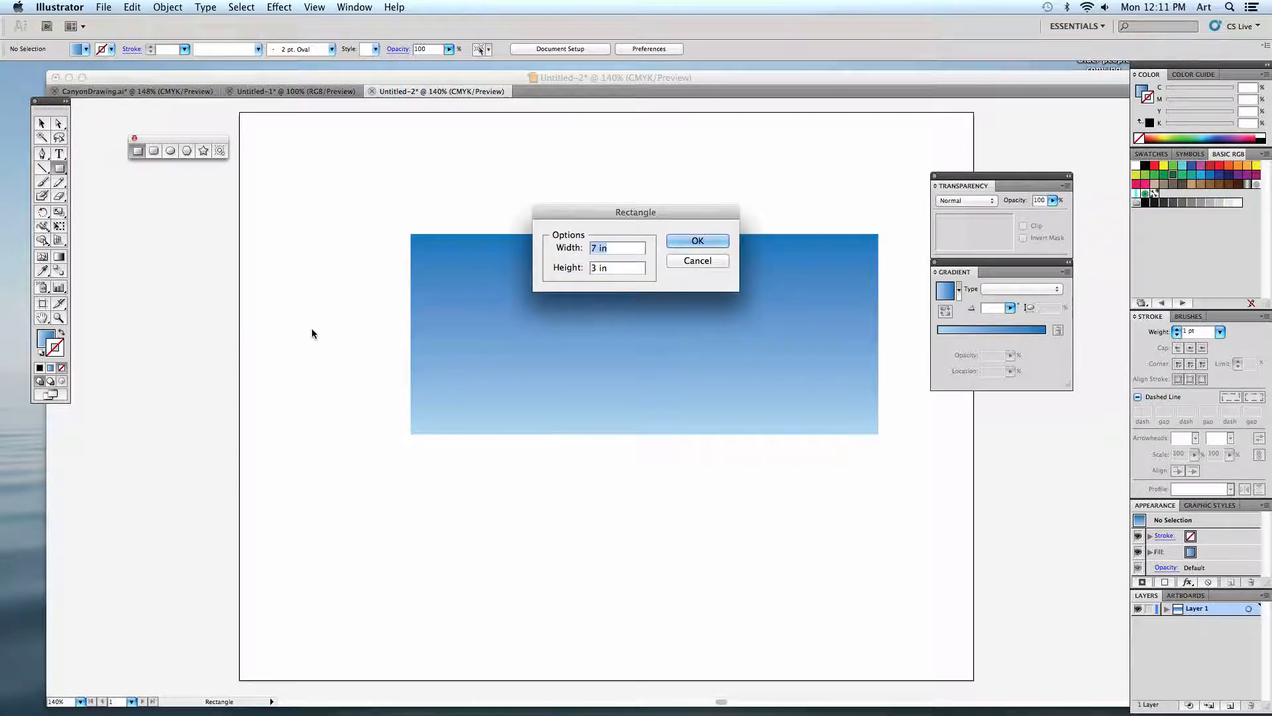
key("Tab")
type("2.5")
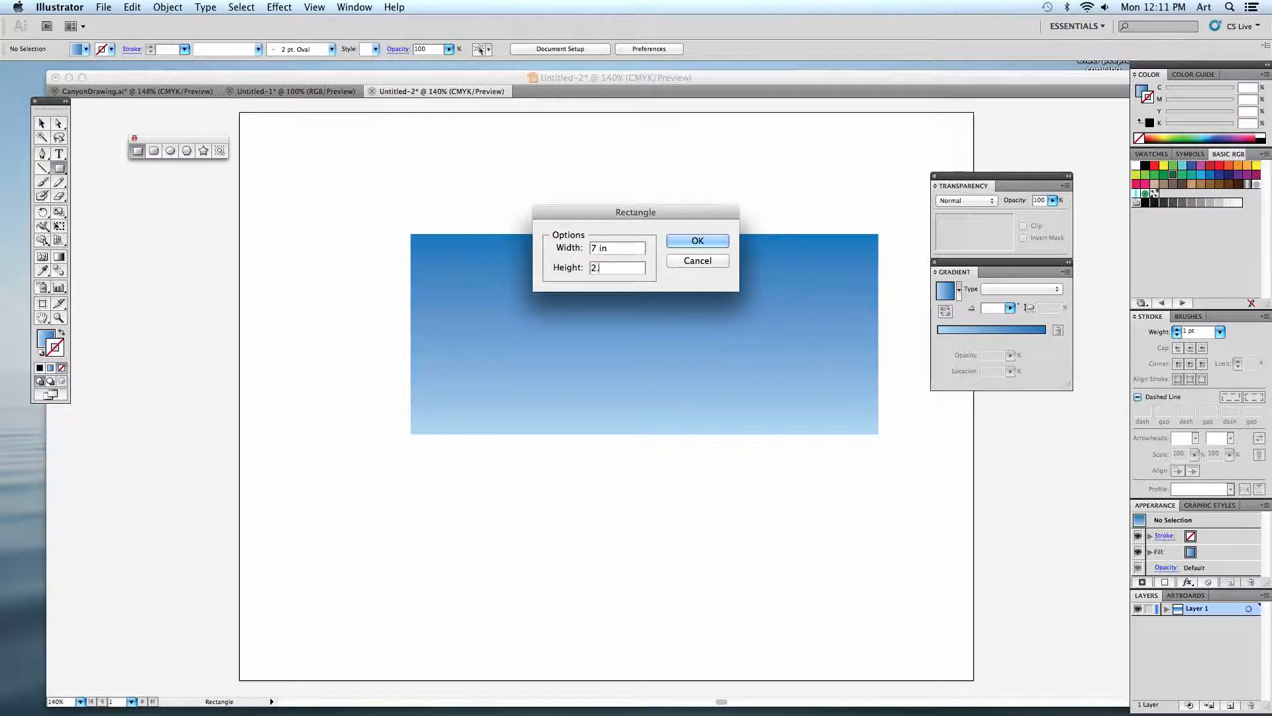
key("Return")
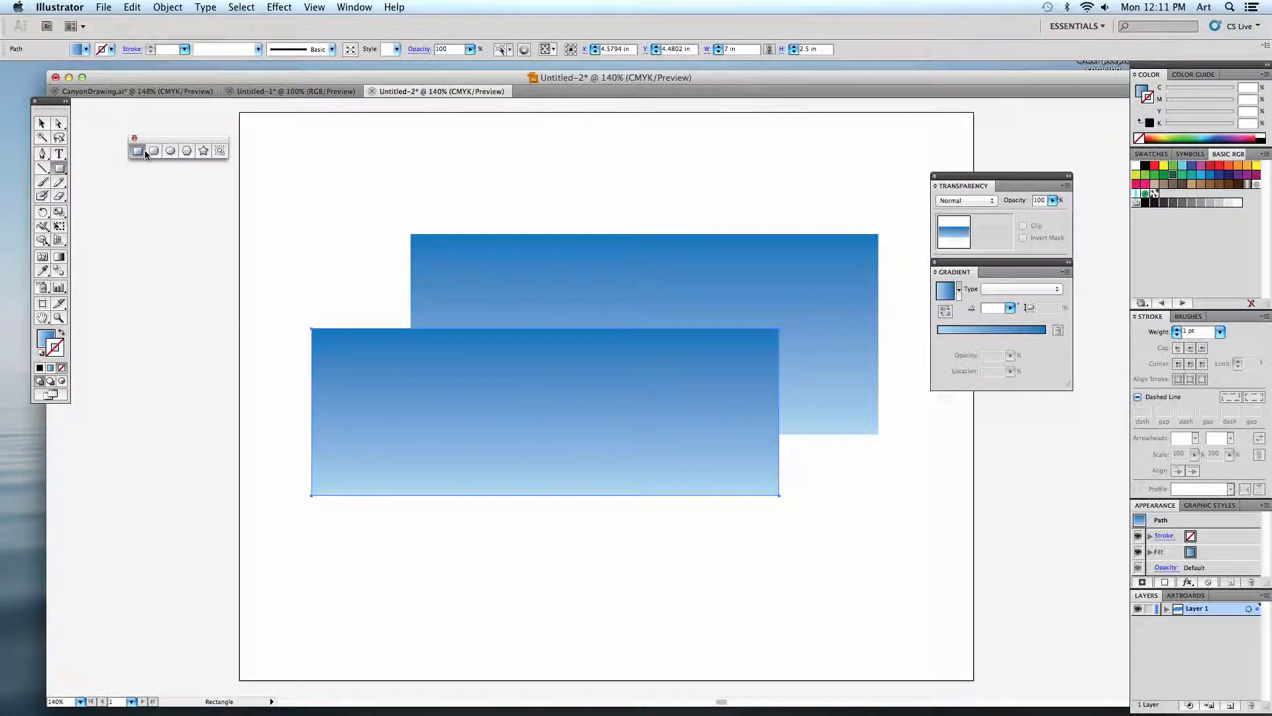
Fill the second rectangle with the tan brown swatch.
left_click(41, 123)
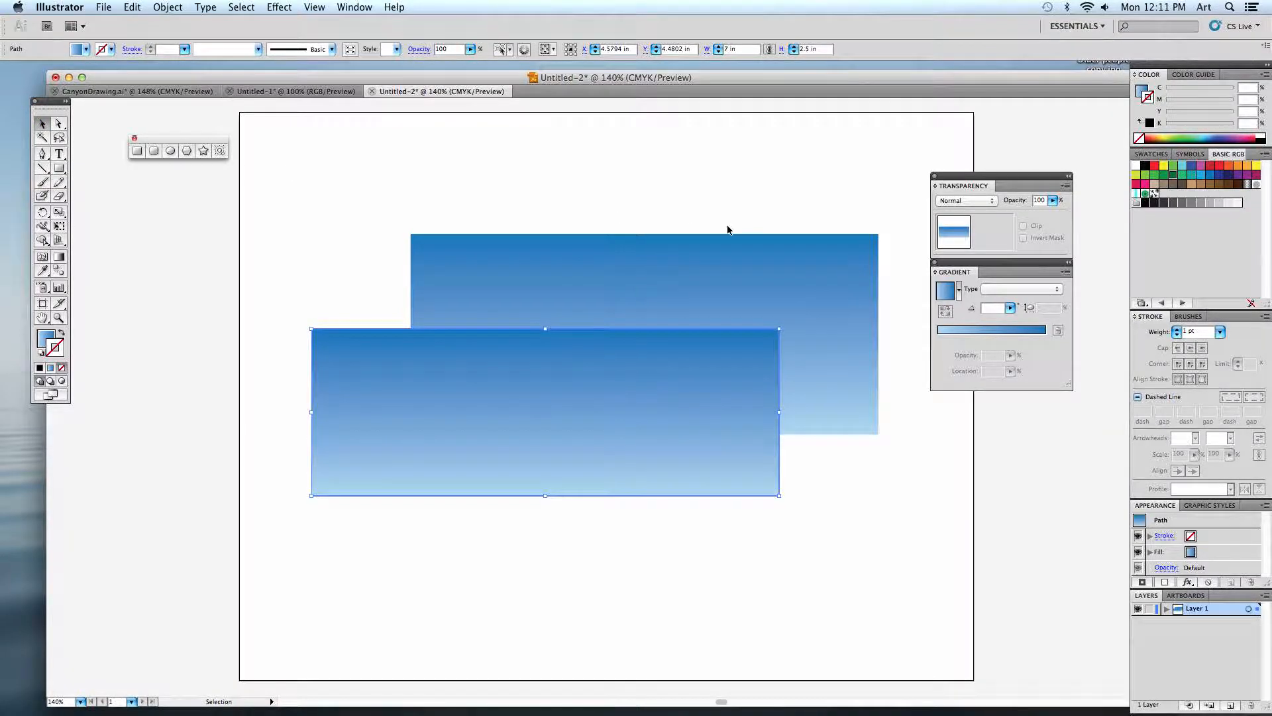
left_click(1191, 188)
left_click(44, 337)
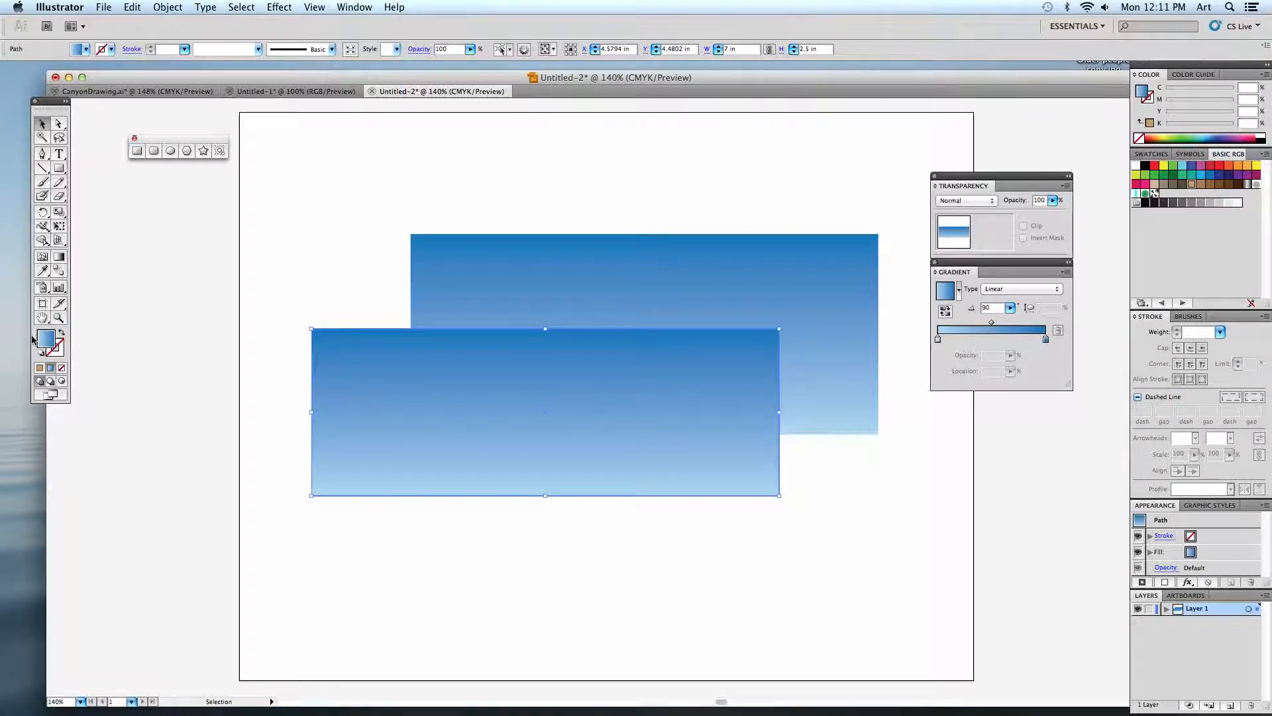
left_click(1192, 186)
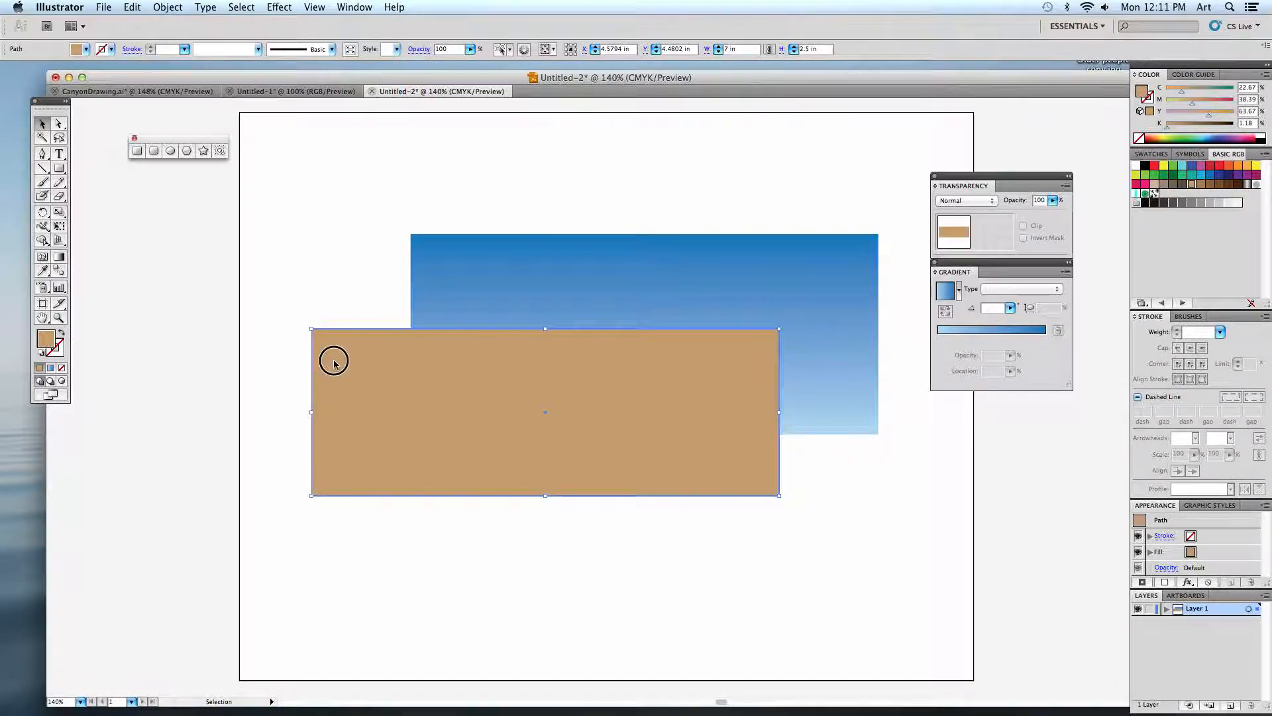
Align the blue rectangle directly above the tan one so they form sky and ground, centred in the artboard.
left_click_drag(333, 361, 433, 467)
left_click_drag(352, 406, 478, 433)
left_click(334, 425)
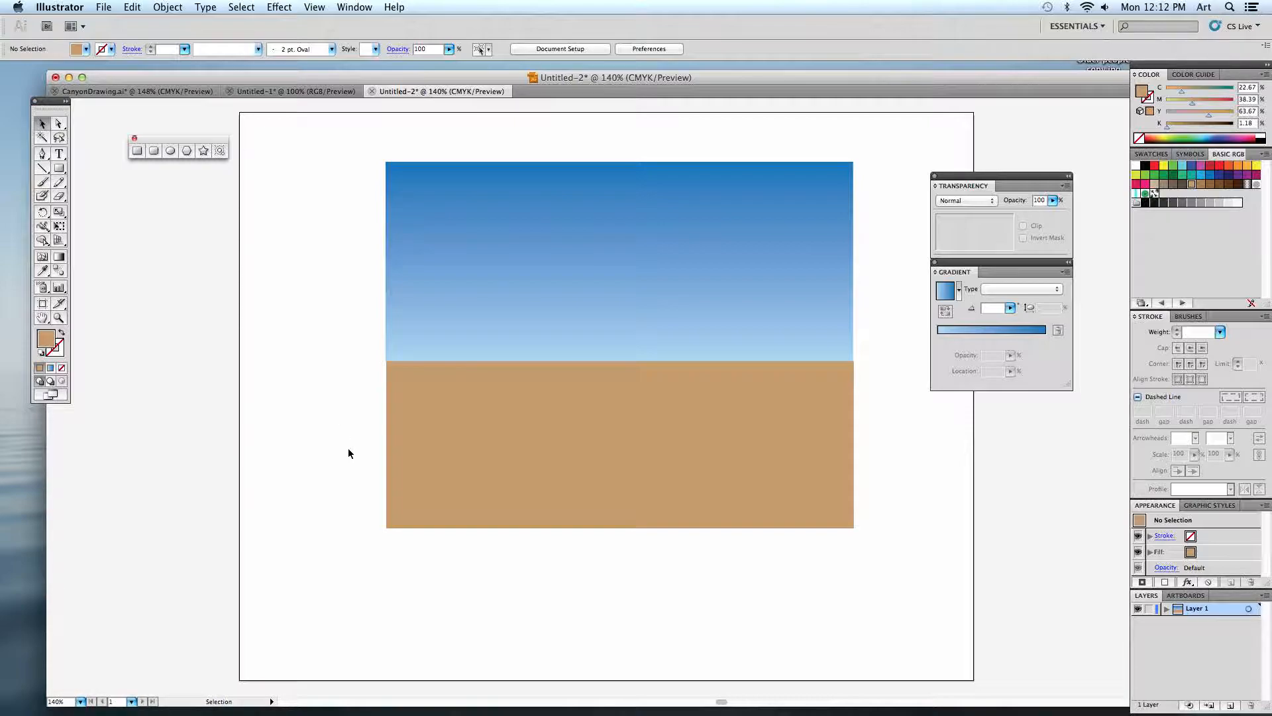
Create a 35-point star with radii of 5 in and 0.5 in beside the sky rectangle.
left_click(204, 151)
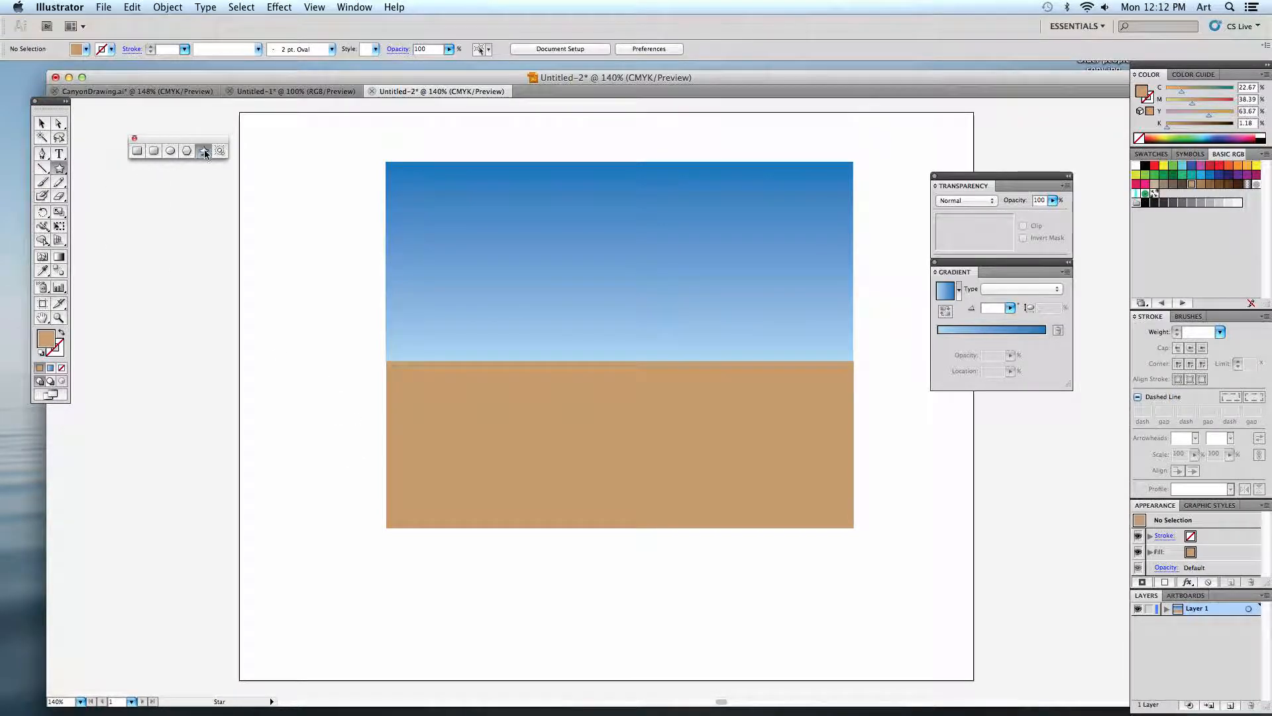
left_click(312, 318)
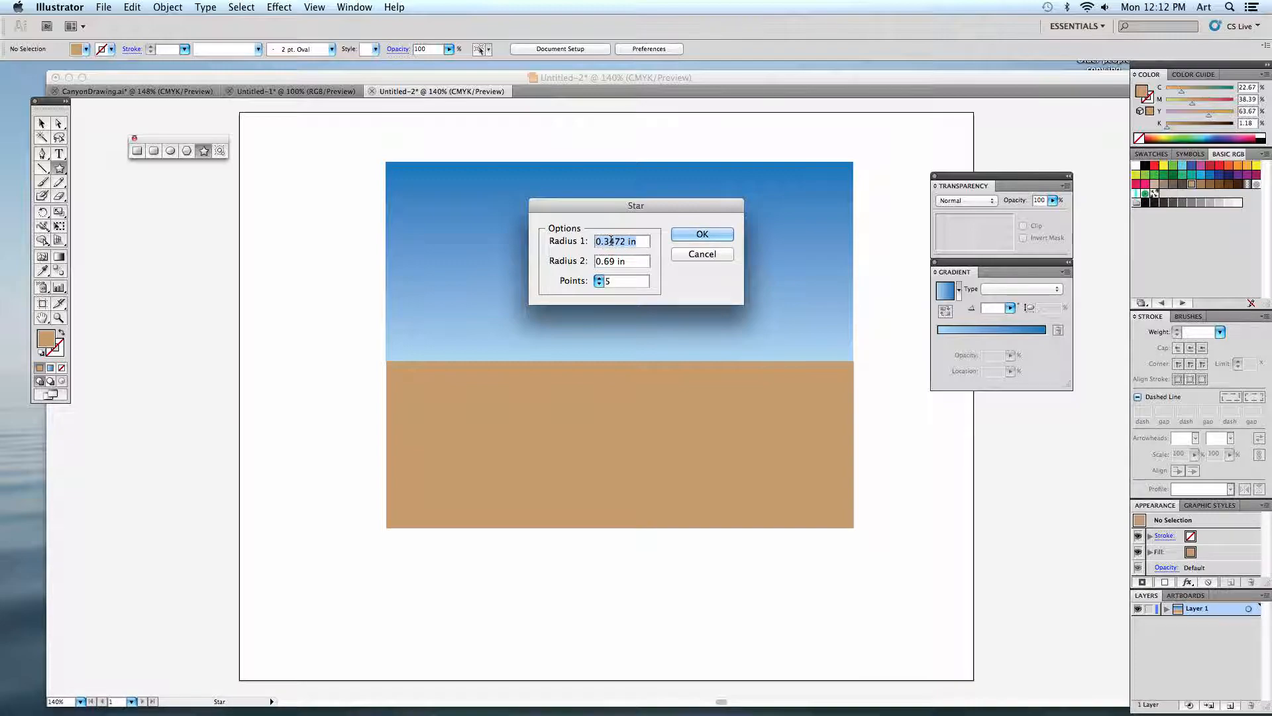
type("5")
left_click(630, 259)
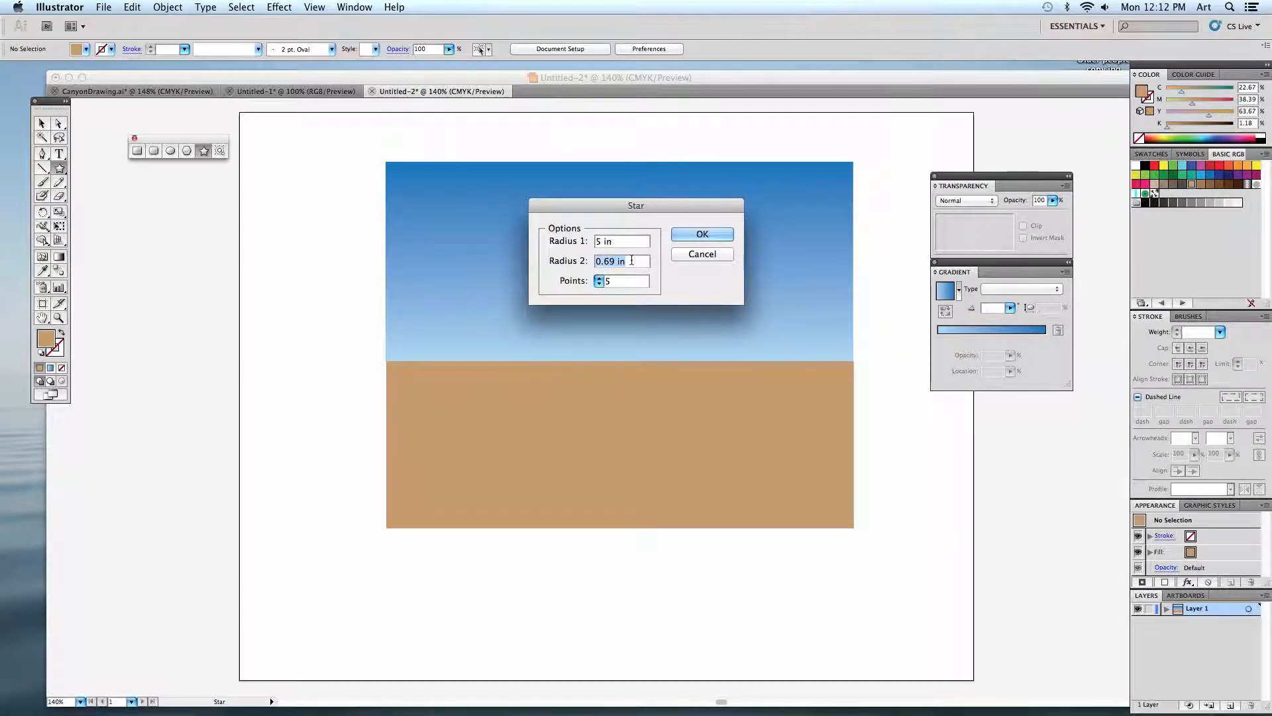
type(".5")
key("Tab")
type("35")
left_click(702, 235)
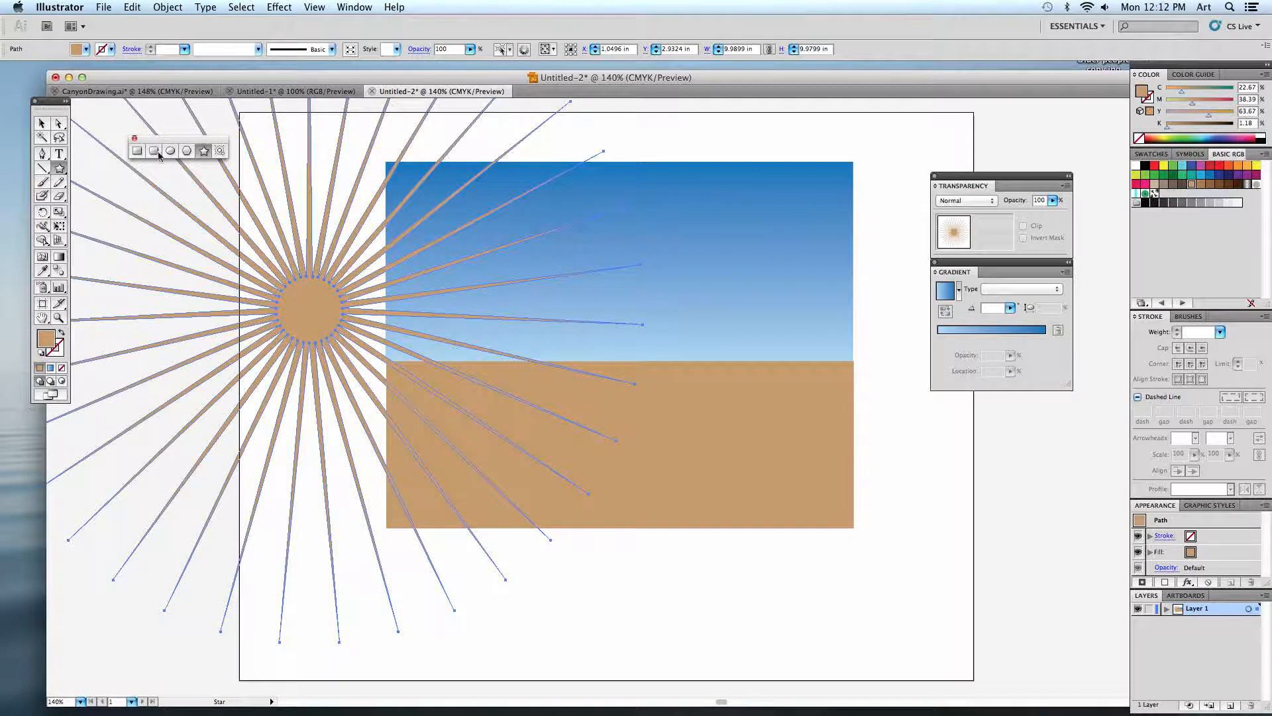
left_click(43, 124)
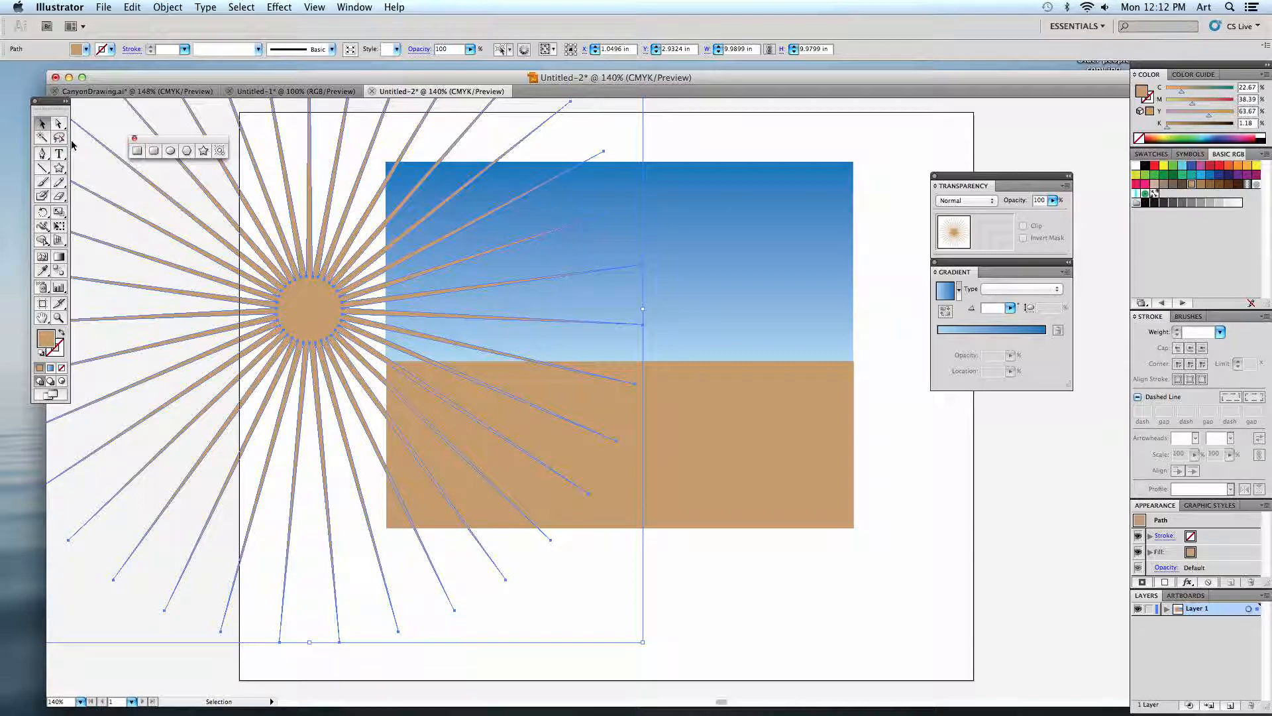
Move the star over the horizon in the scene's right half and fill it with a gradient from orange to white.
left_click_drag(310, 295, 729, 342)
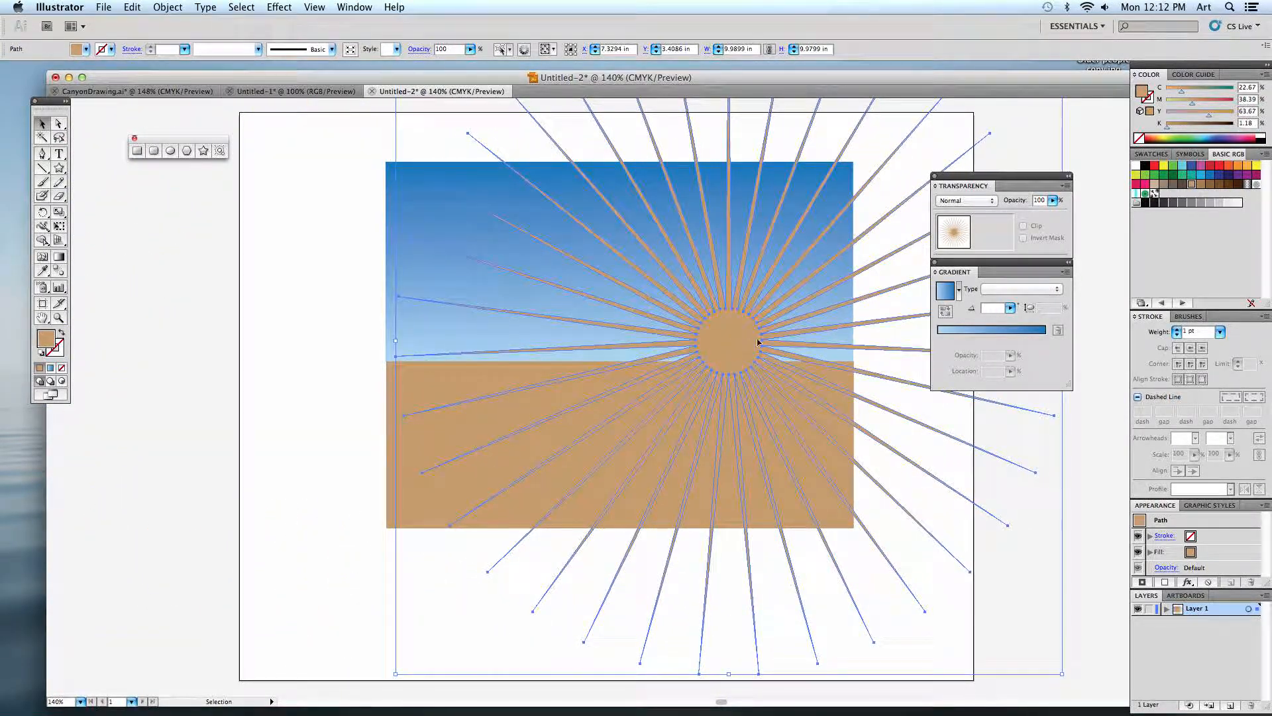
left_click(51, 369)
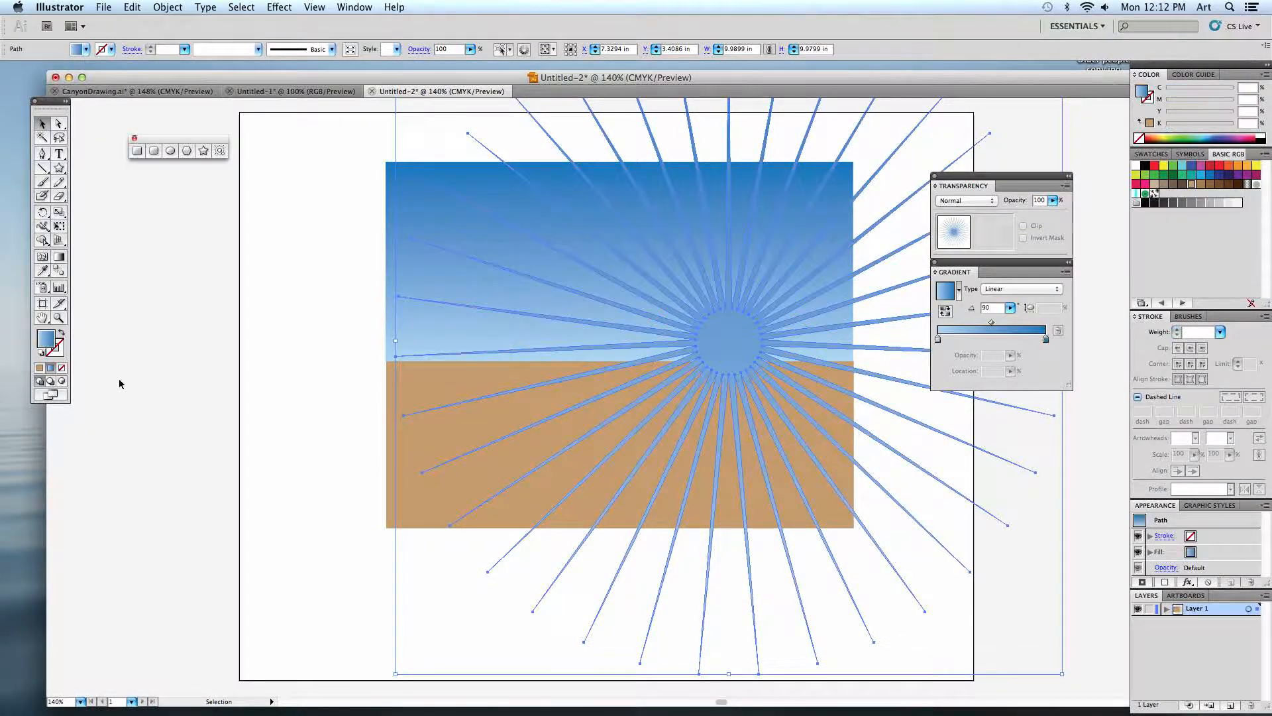
double_click(937, 340)
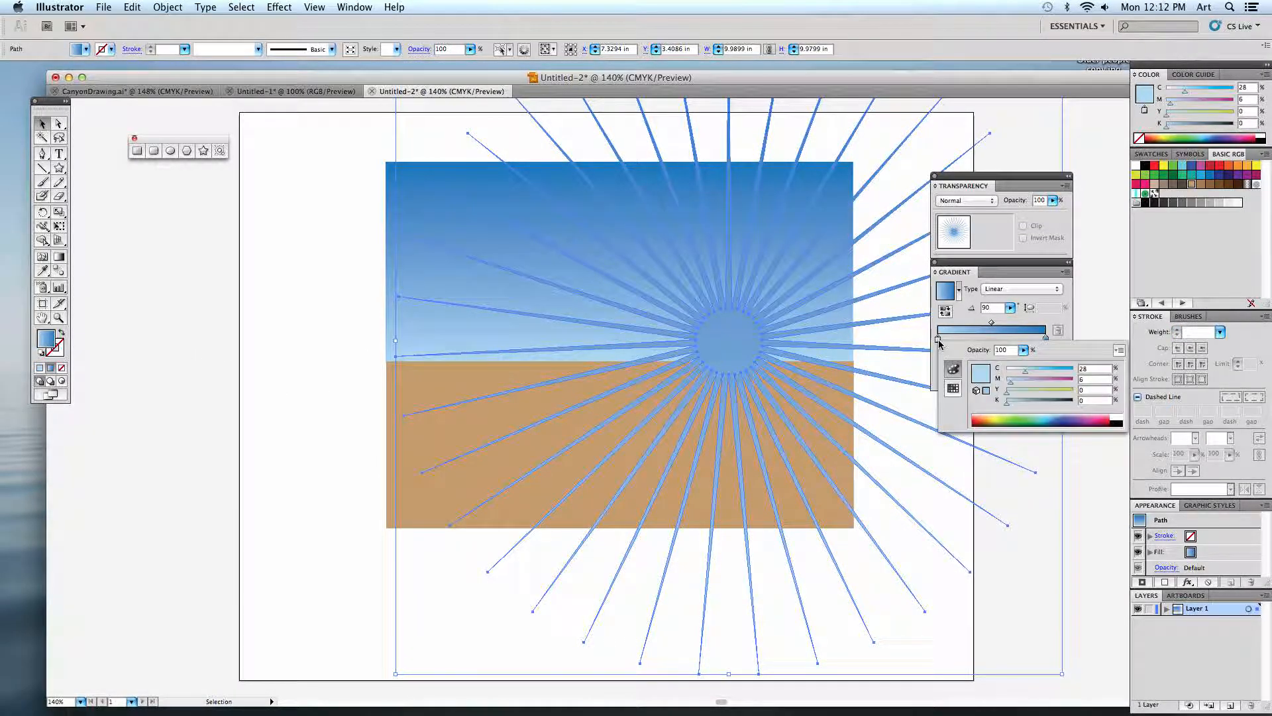
left_click(954, 388)
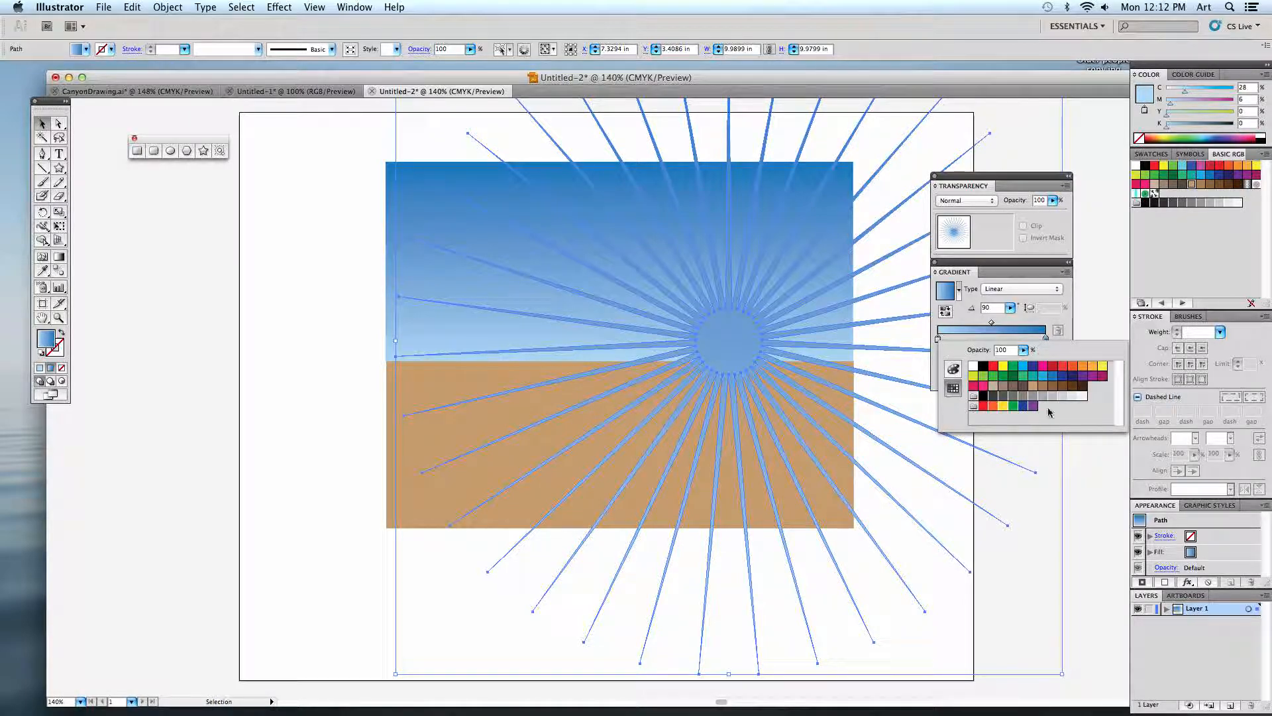
left_click(1082, 367)
left_click(1045, 339)
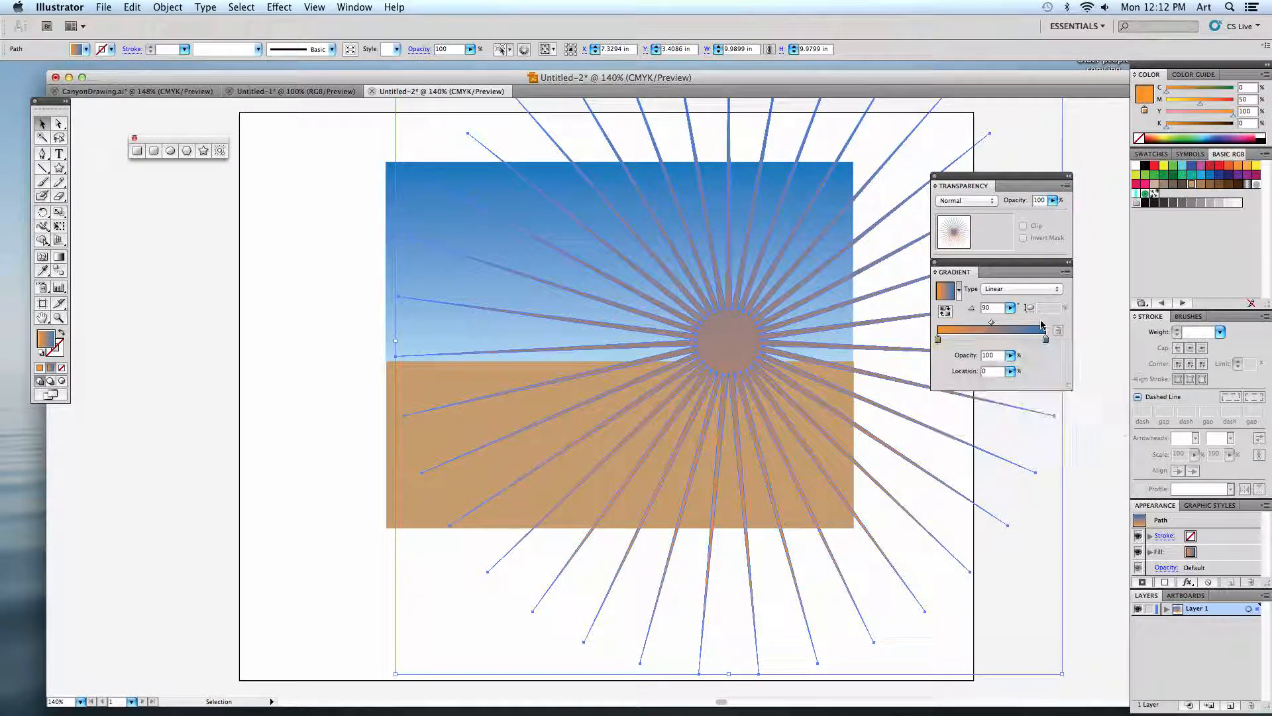
double_click(1045, 339)
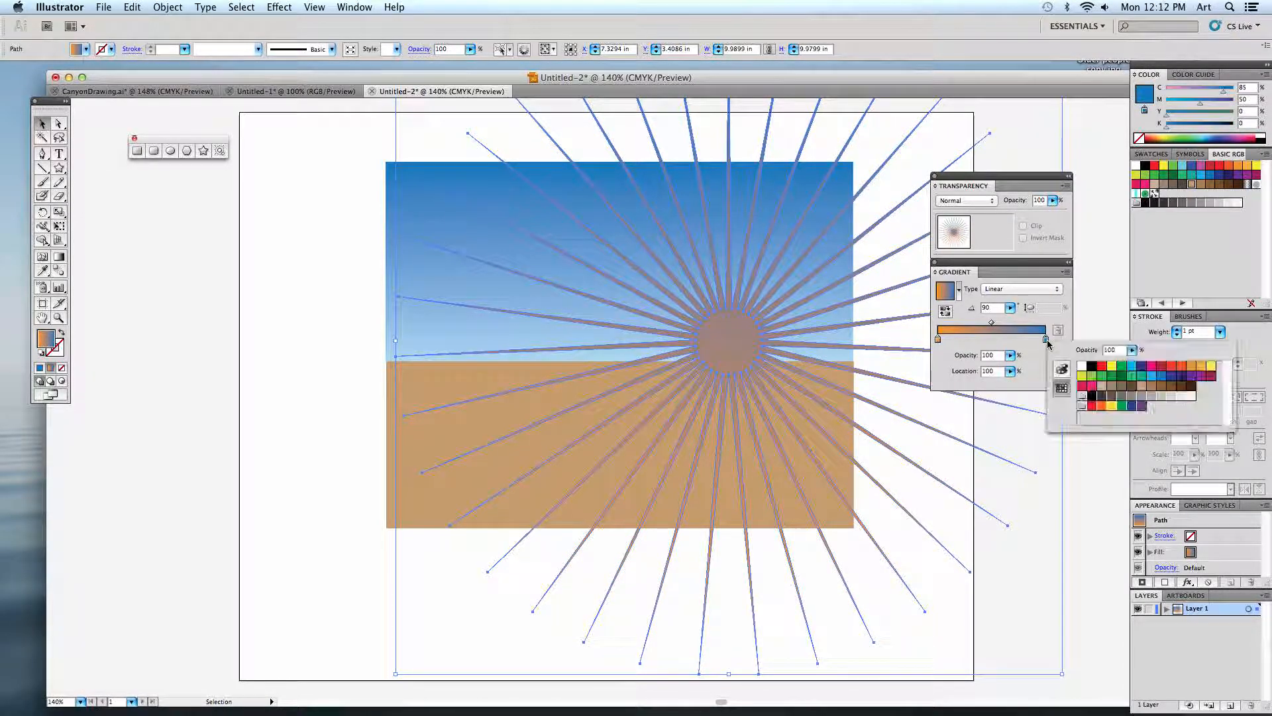
left_click(1082, 366)
Set the star's gradient type to Radial and deselect the star.
left_click(1002, 288)
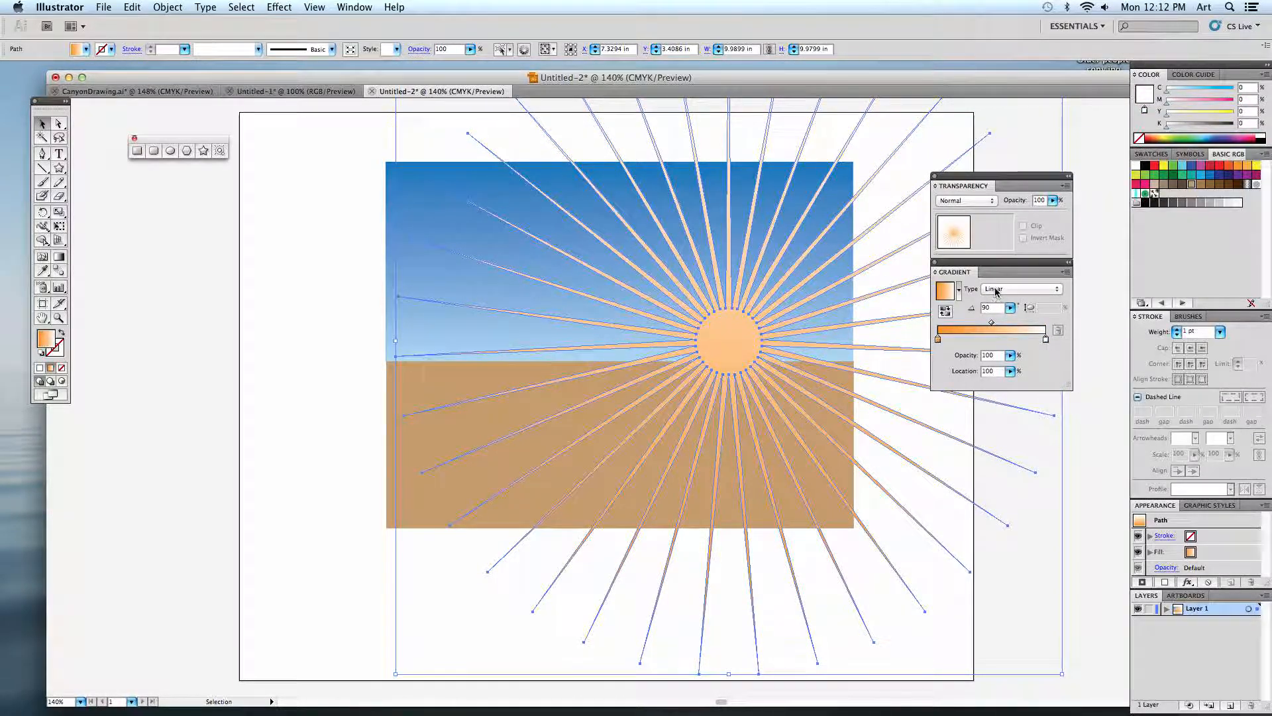
left_click(1000, 289)
left_click(999, 280)
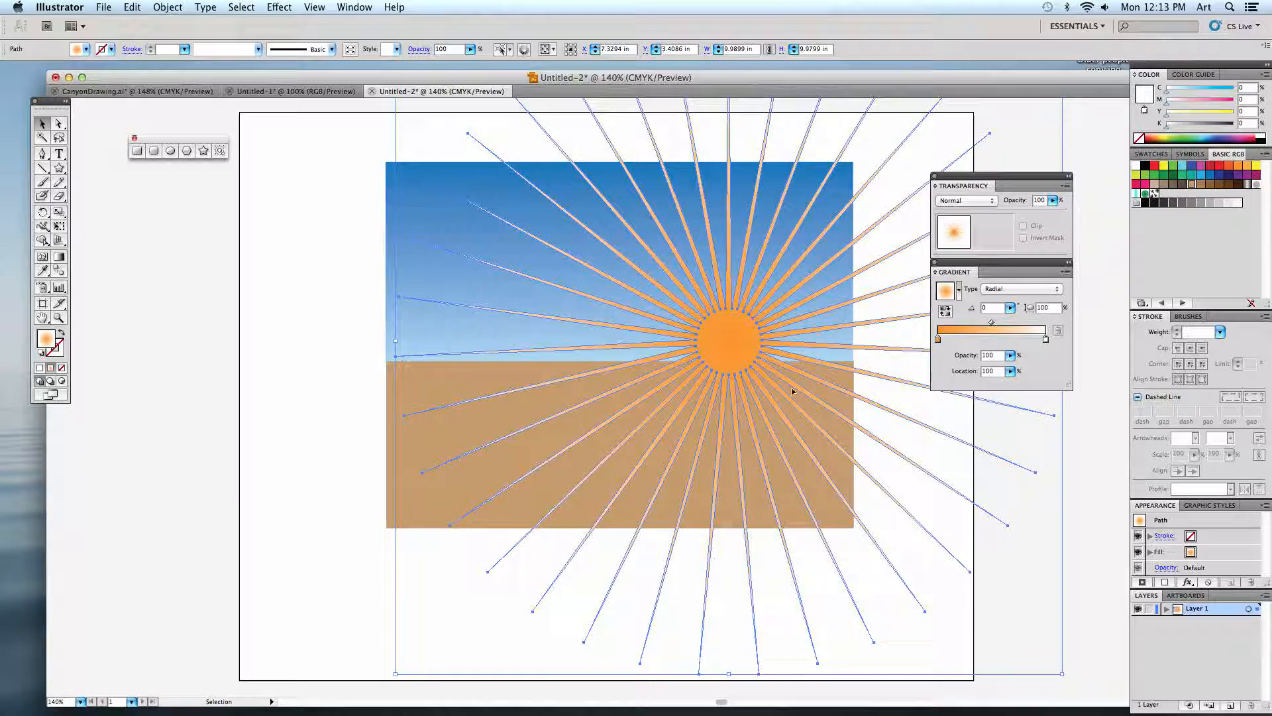
left_click(371, 265)
left_click(359, 279)
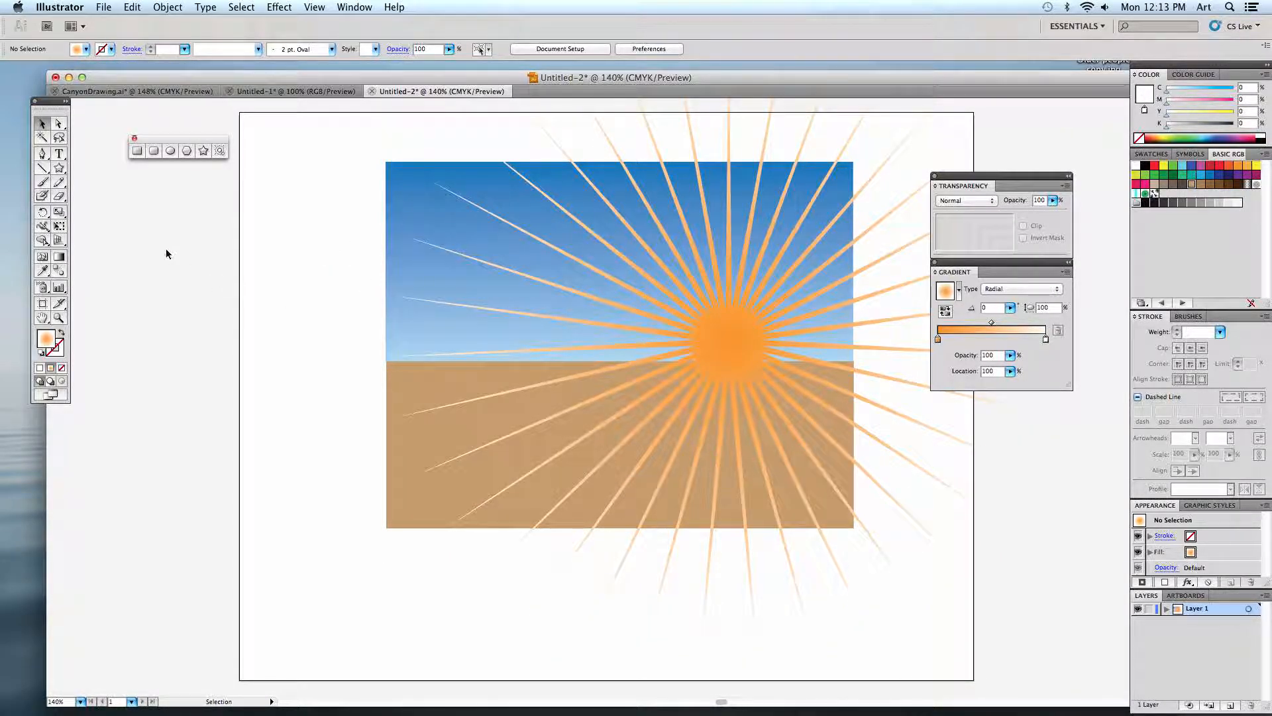
Draw a circle about 1.33 in across, centred on the star's solid core.
left_click(170, 150)
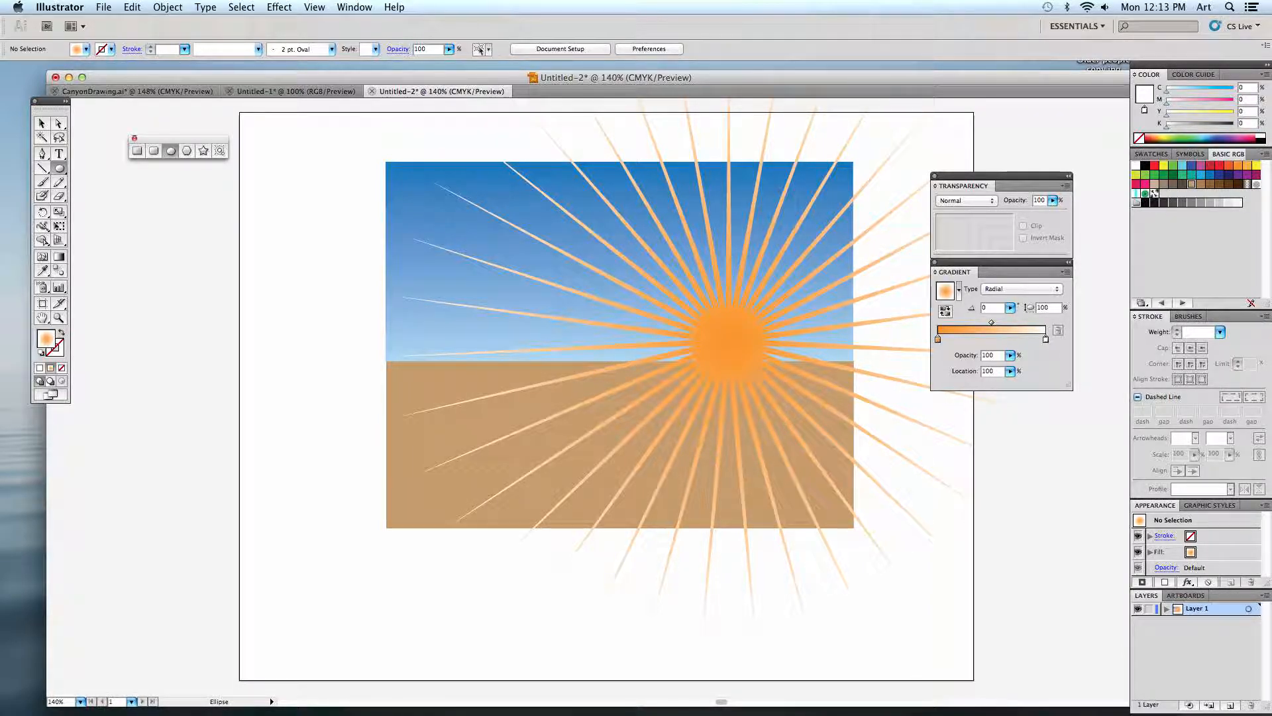
left_click_drag(728, 342, 761, 386)
left_click(757, 384)
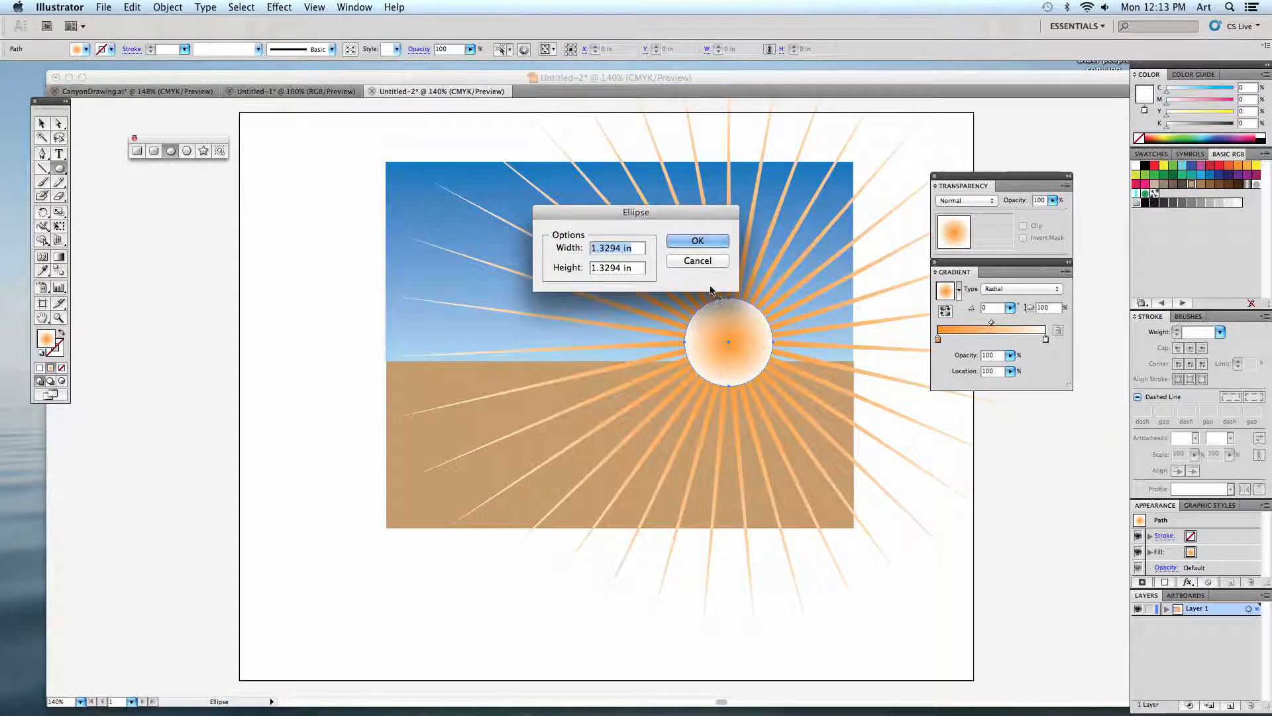
left_click(699, 261)
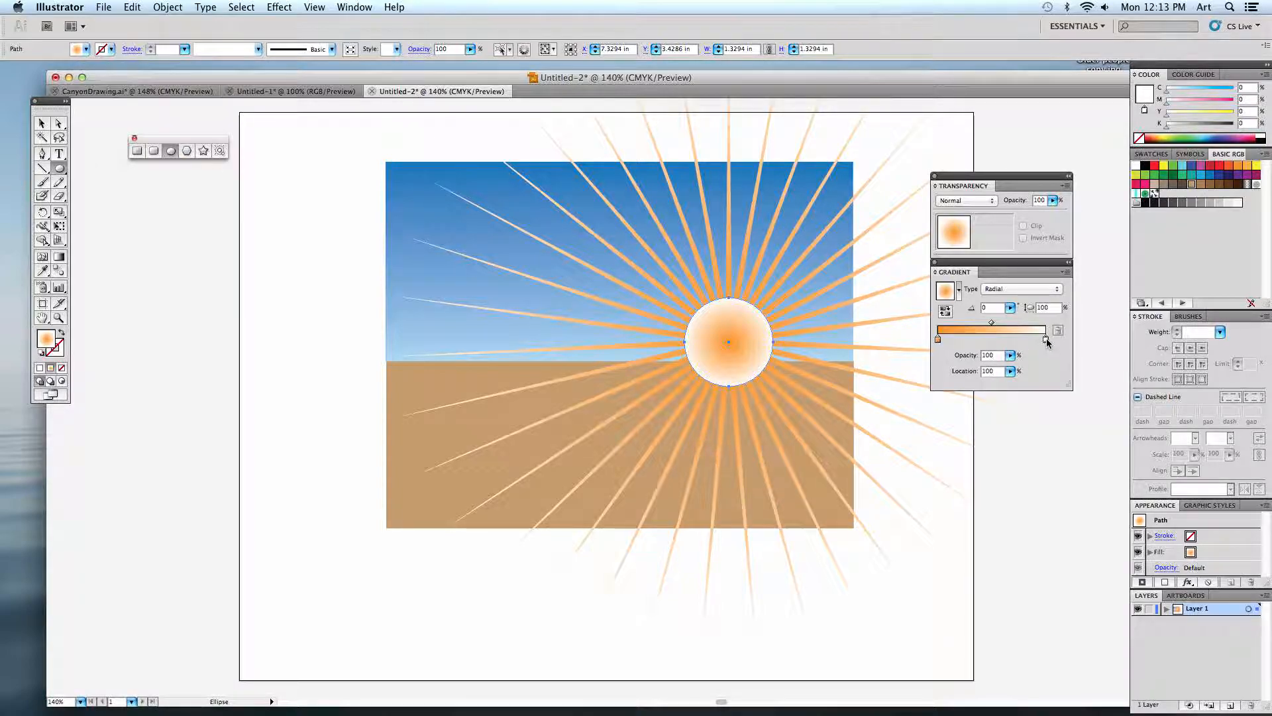
Recolour the circle's radial gradient to run from white at the centre to yellow at the edge.
double_click(938, 340)
left_click(972, 367)
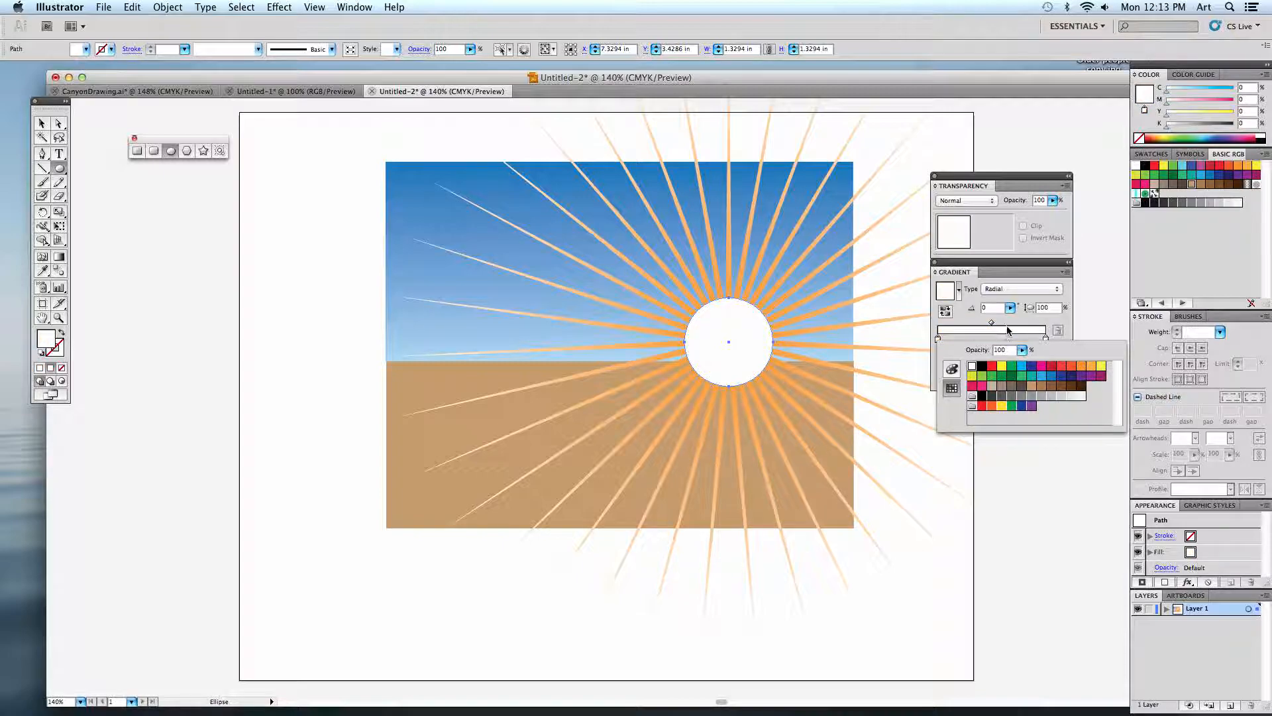
left_click(1045, 337)
double_click(1046, 339)
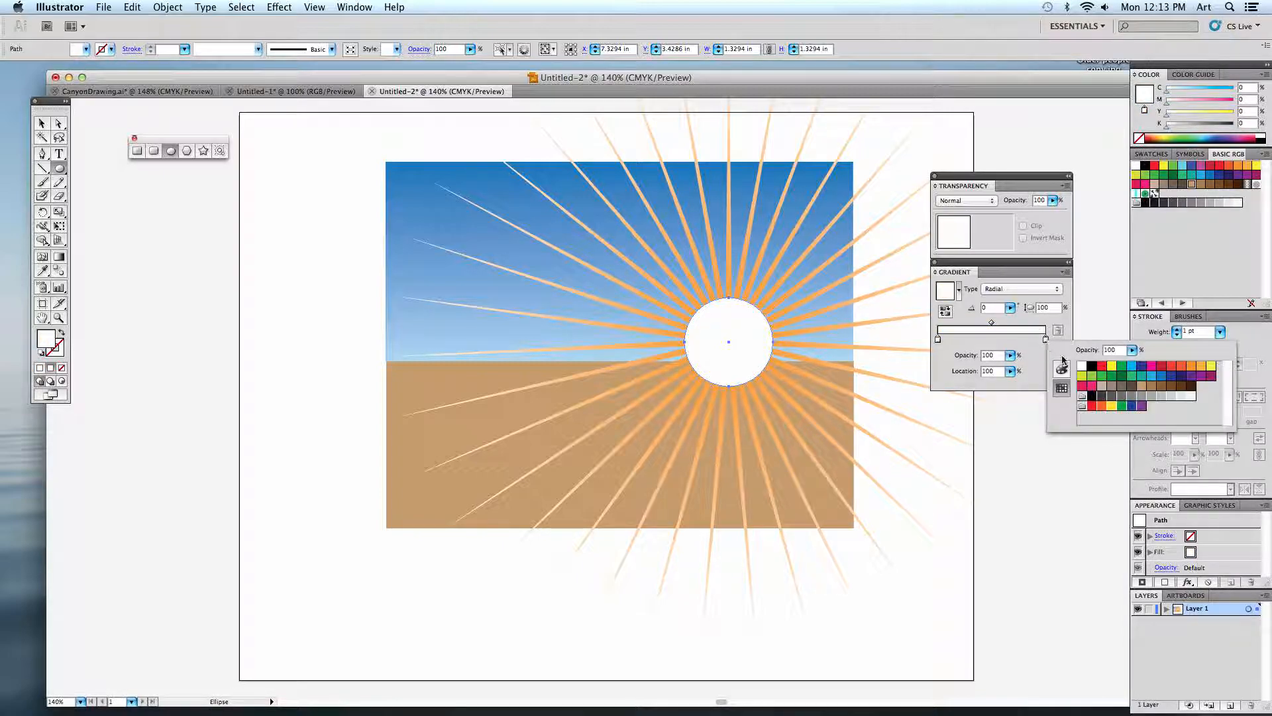
left_click(1213, 367)
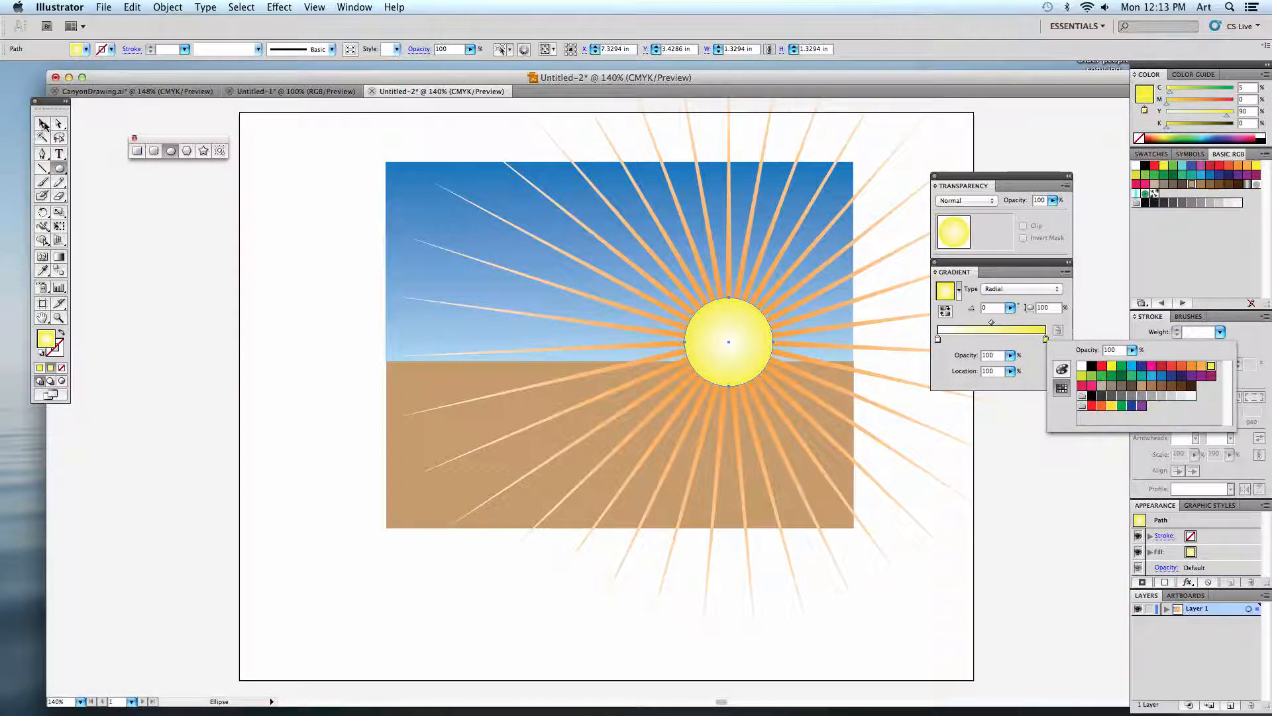
Scale the yellow circle down proportionally about its centre so it just covers the star's core, and deselect it.
left_click(43, 124)
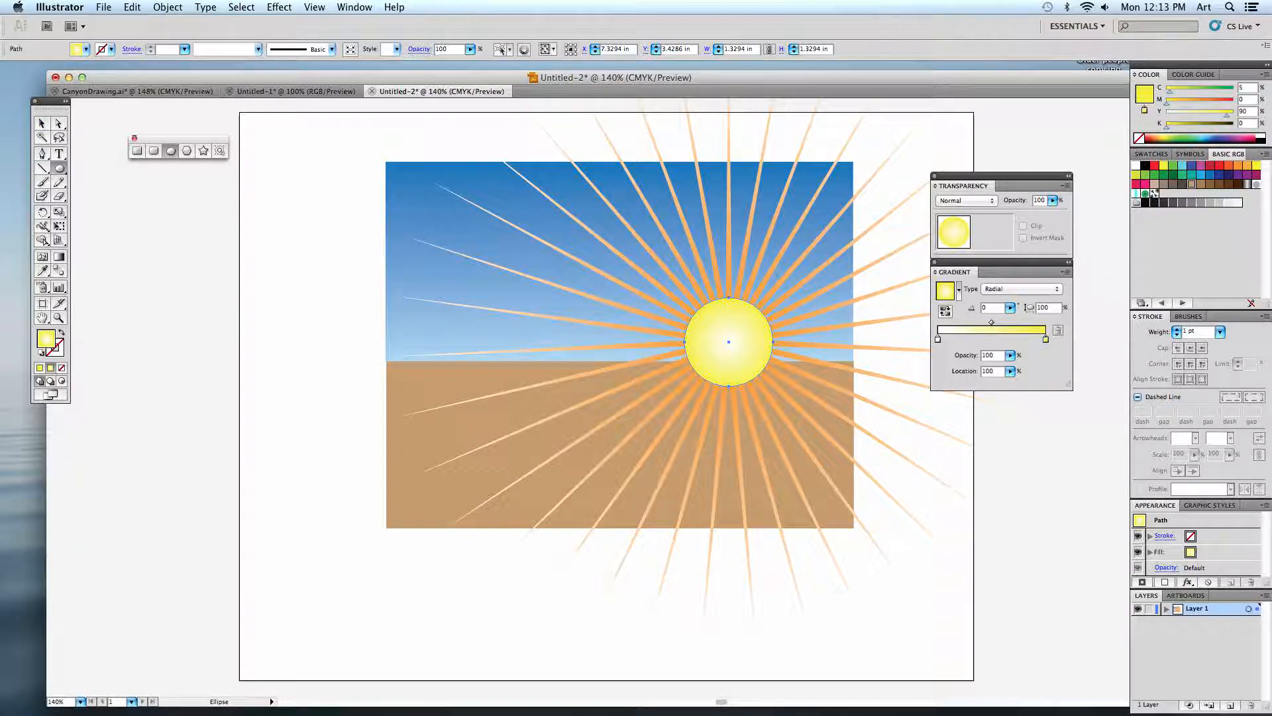
left_click(41, 124)
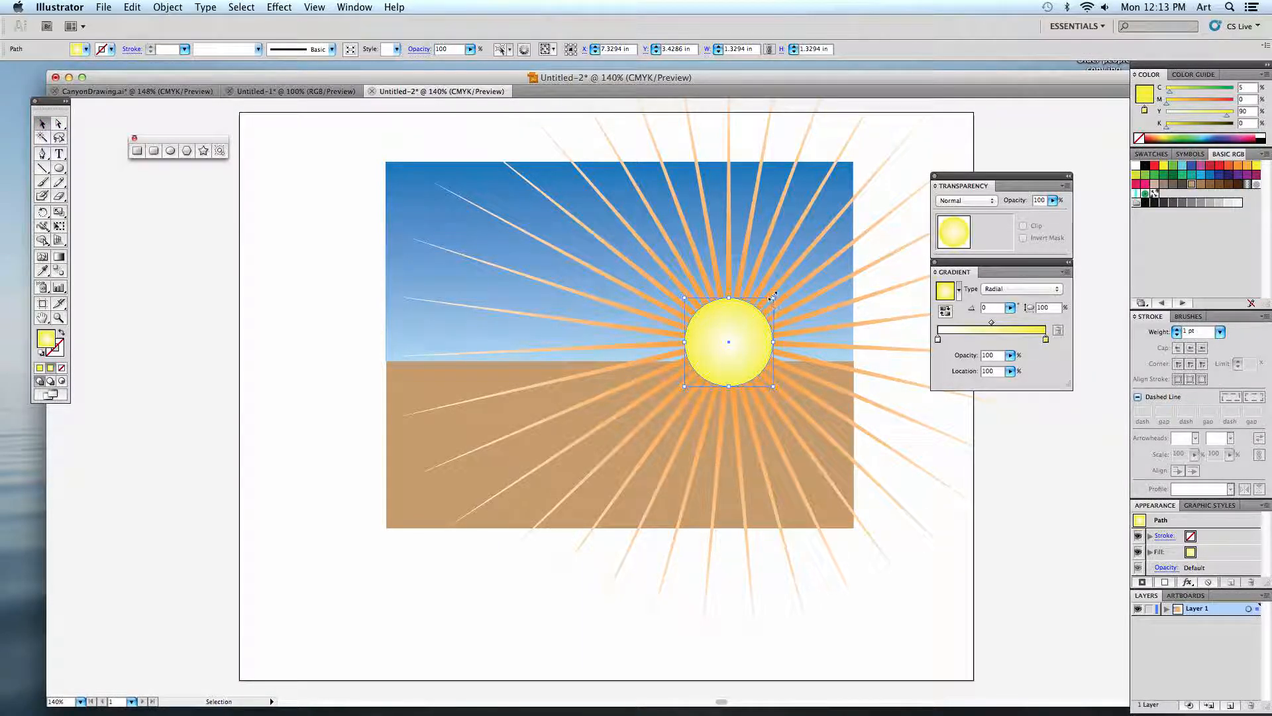
left_click_drag(772, 297, 765, 305)
left_click(928, 476)
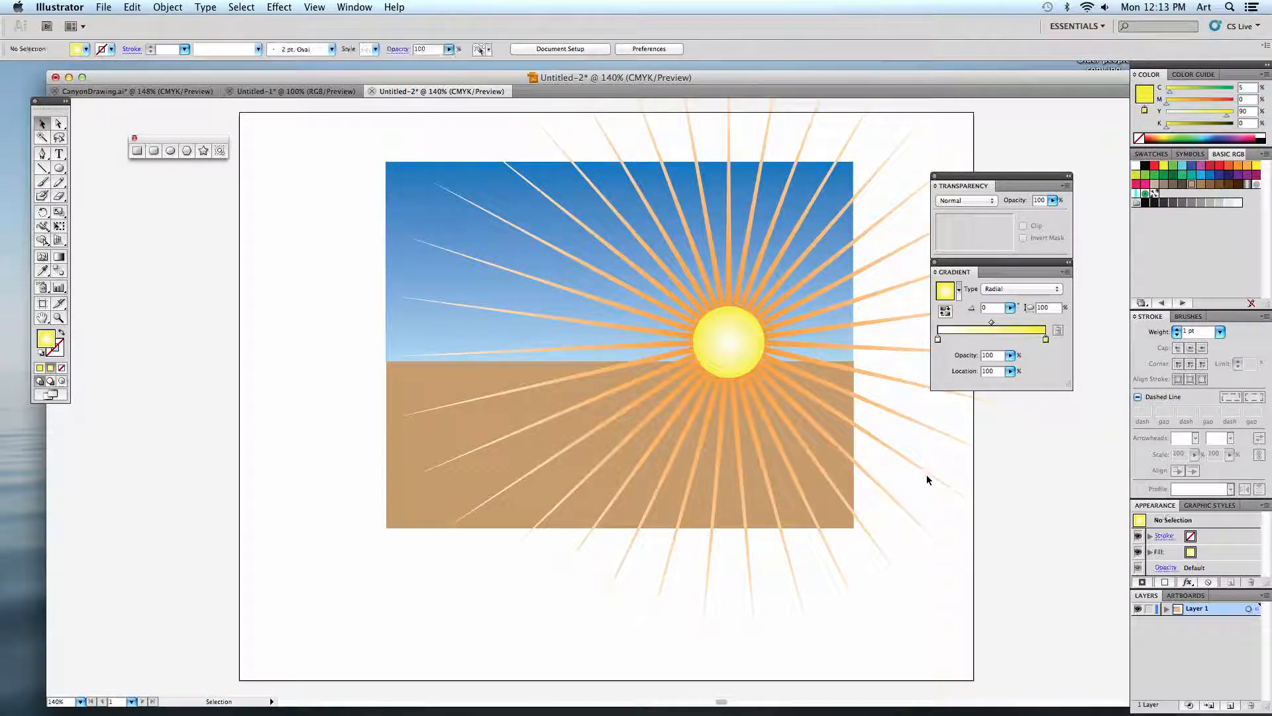
left_click_drag(897, 475, 869, 499)
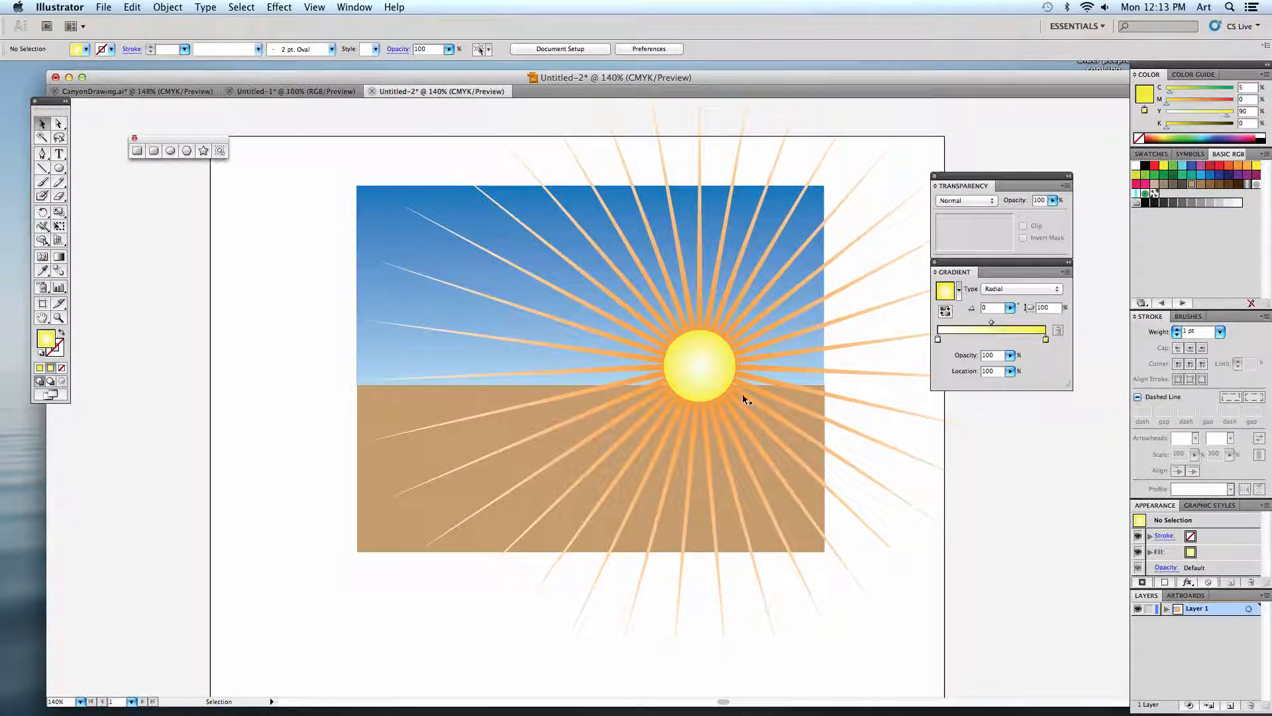
In CanyonDrawing.ai, move the white masking rectangles off the artwork's right, lower and upper edges to expose the overhanging shapes.
left_click(129, 91)
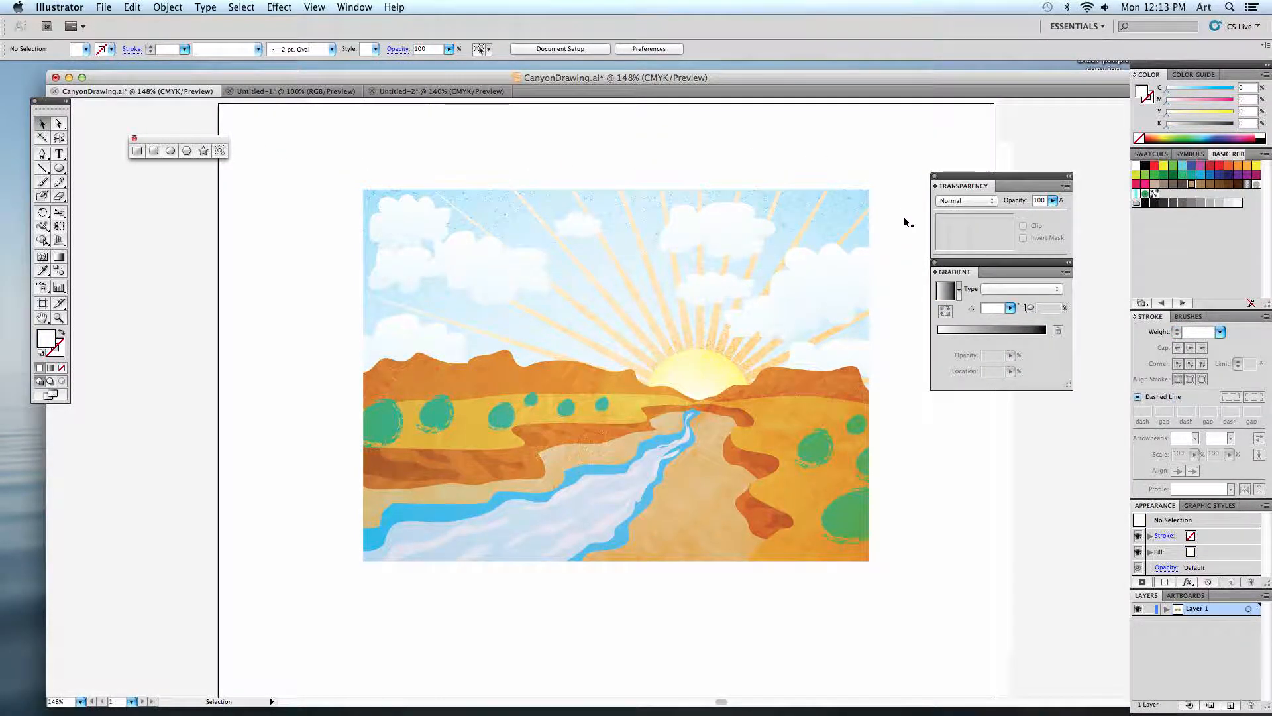
left_click_drag(914, 548, 971, 565)
left_click(746, 538)
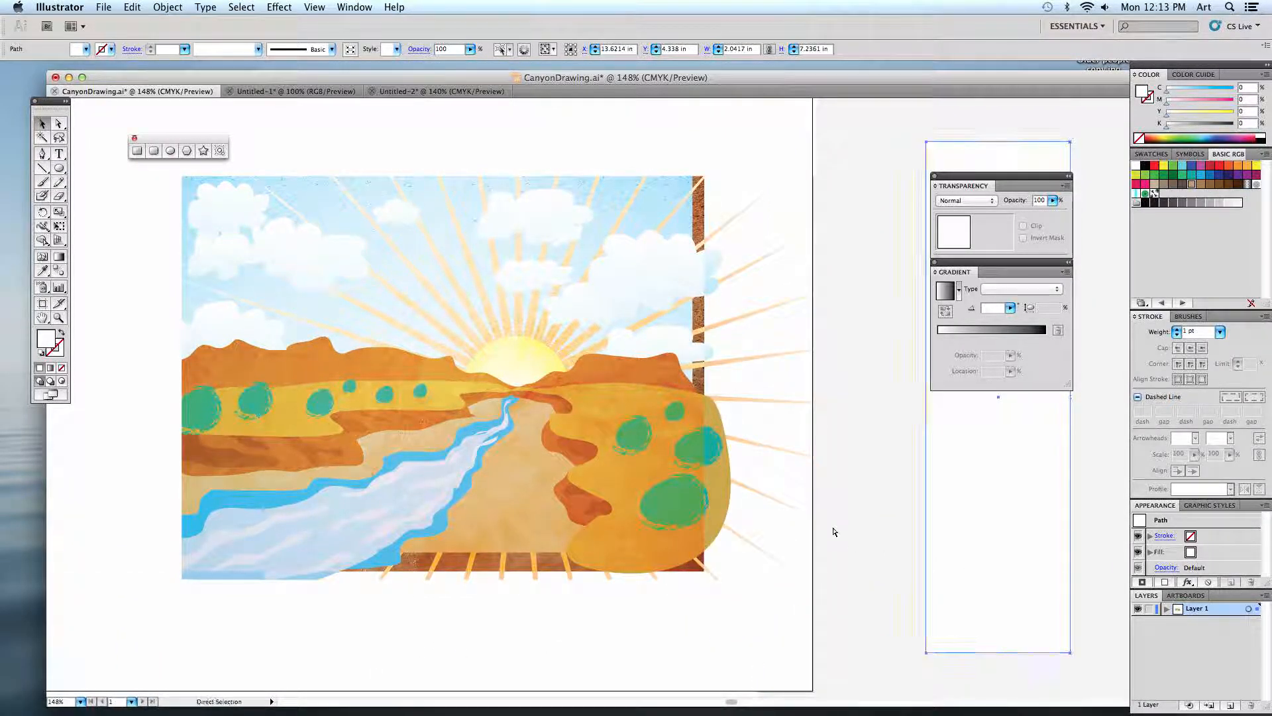
key("super+minus")
left_click_drag(577, 591, 163, 596)
left_click_drag(390, 220, 413, 150)
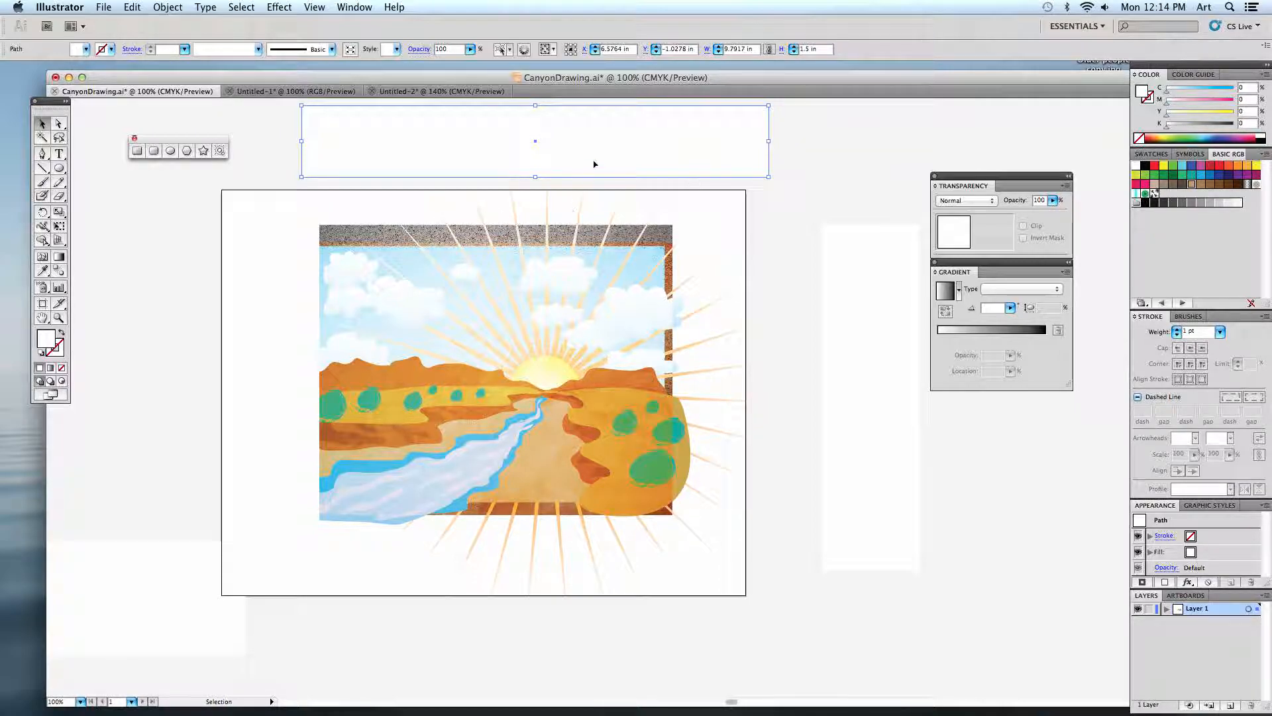
Move the upper and right masking rectangles back over the canyon artwork's edges and return to the Untitled-2 document.
left_click_drag(593, 161, 565, 233)
left_click_drag(839, 310, 675, 312)
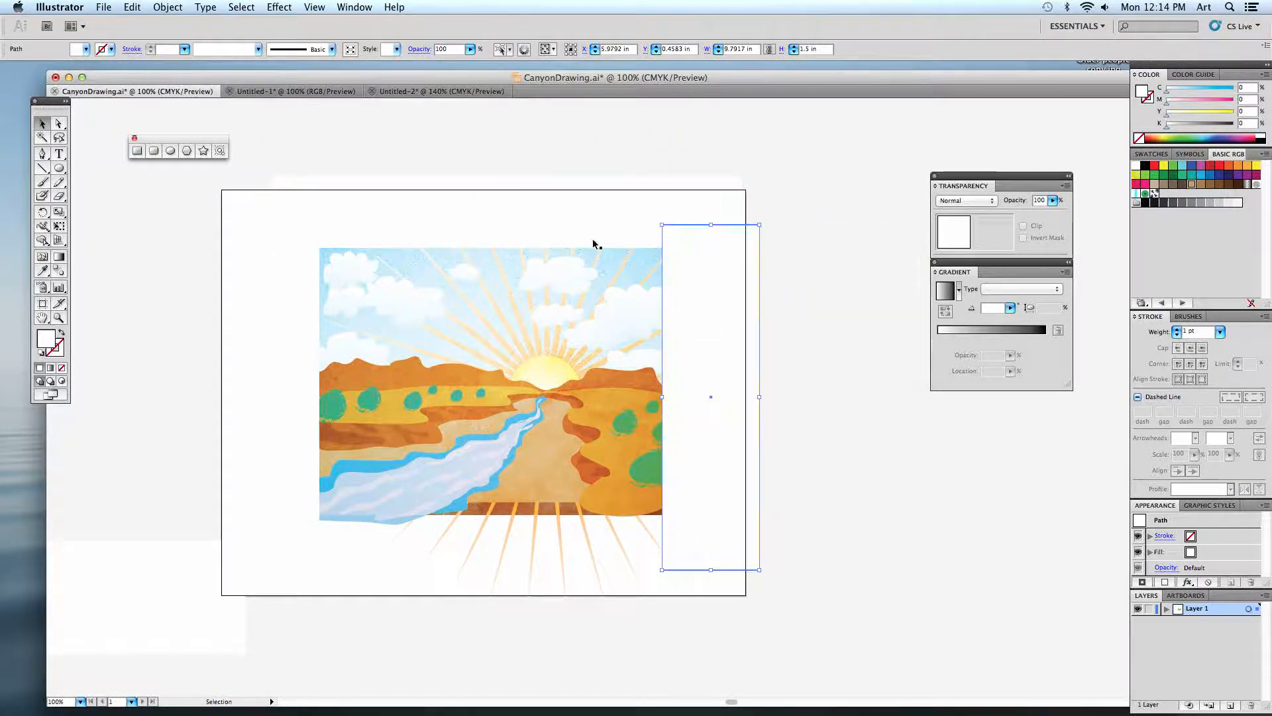
left_click(351, 92)
left_click(397, 92)
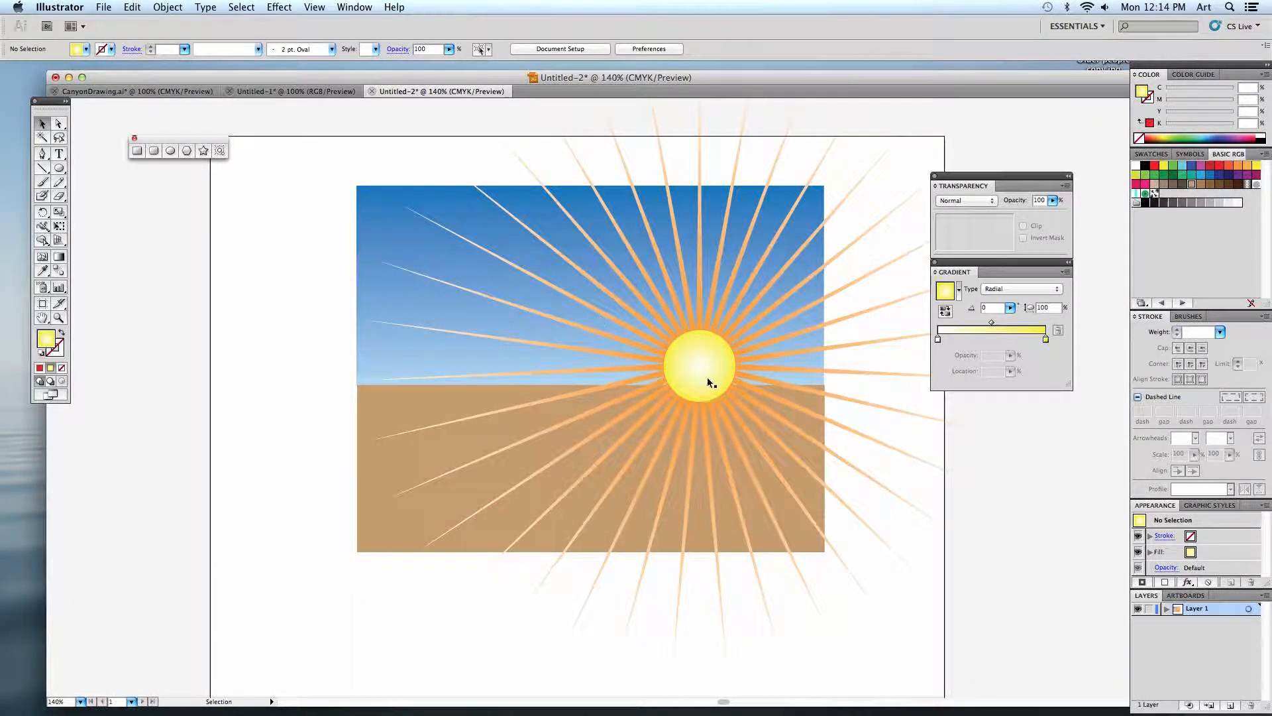
Select the star and sun circle together and restack them behind the tan ground but in front of the sky.
left_click(650, 308)
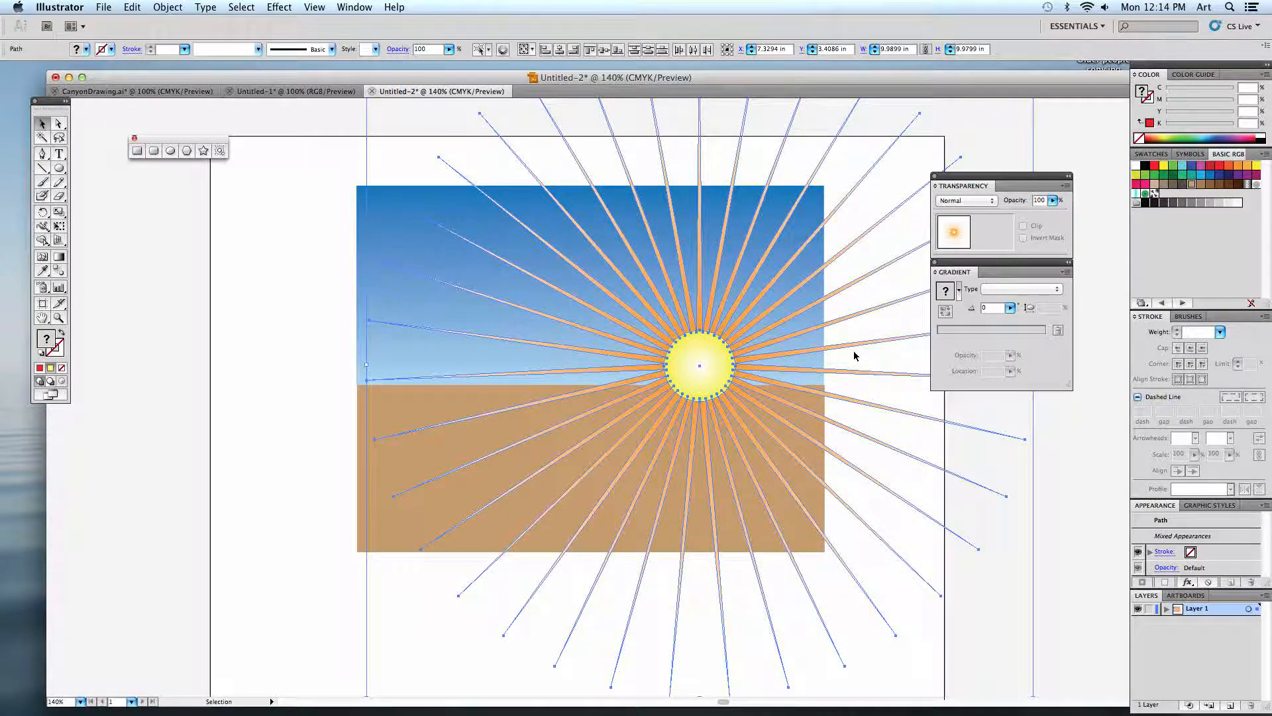
key("super")
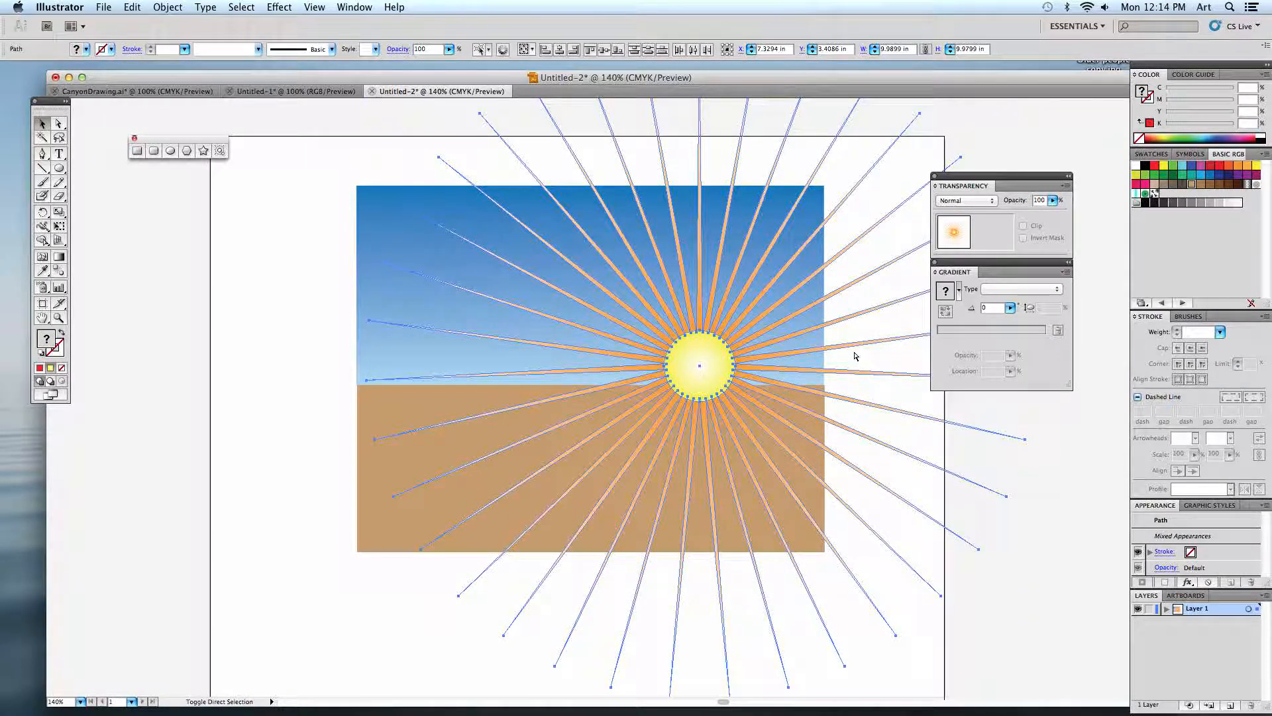
key("super+shift+bracketleft")
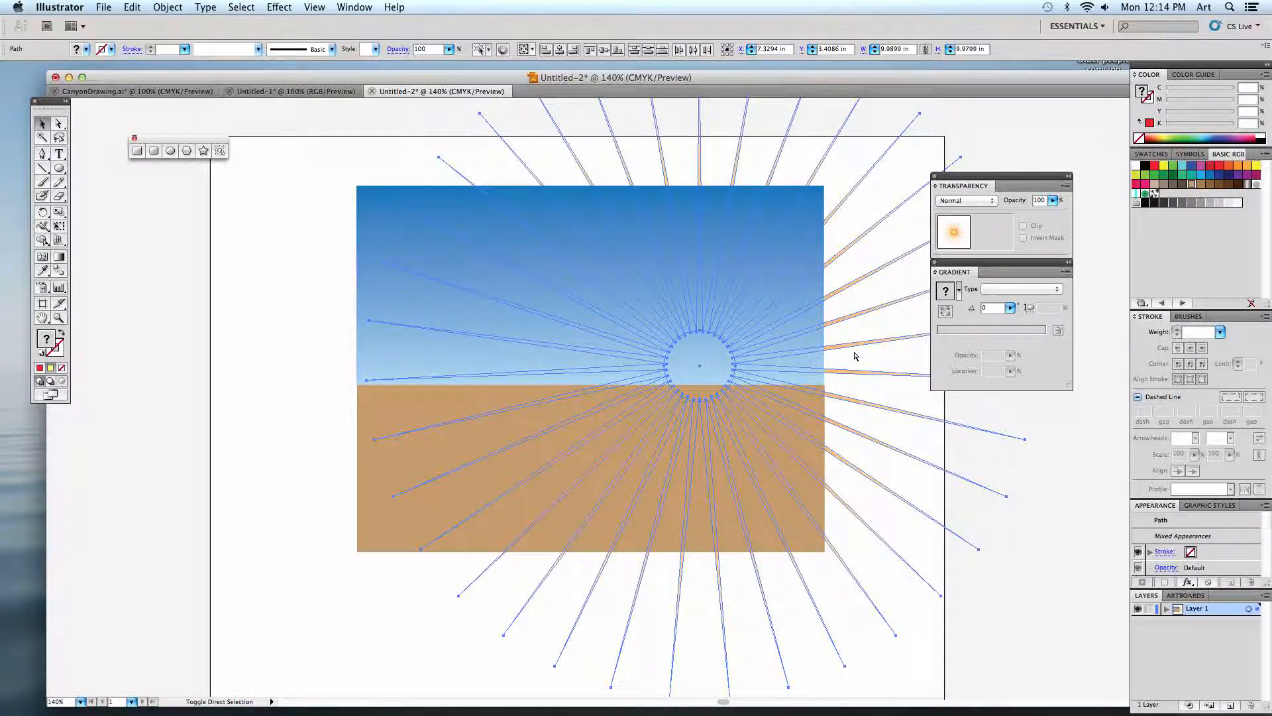
key("super+bracketright")
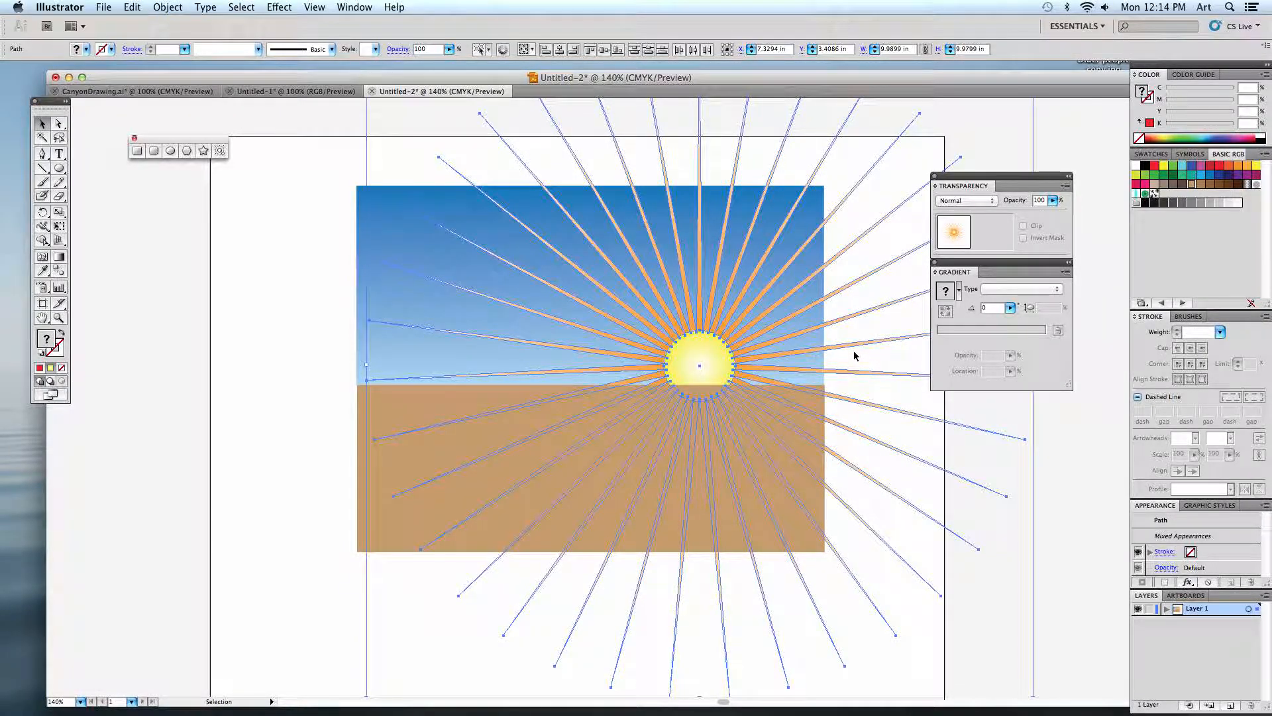
left_click(869, 359)
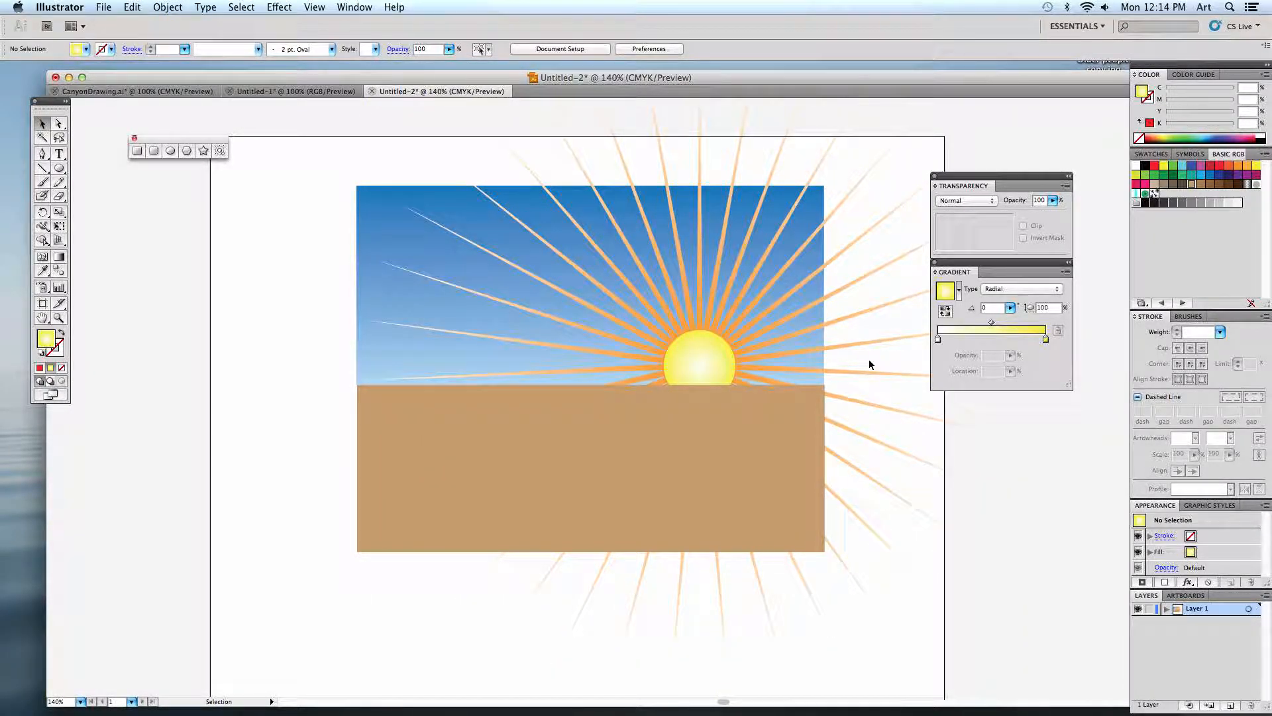
Nudge the sun circle and star down about 0.24 in so the sun sits half below the horizon.
left_click(757, 319)
key("super+bracketright")
key("Down")
key("Down")
key("Down")
key("Down")
key("Down")
key("Down")
key("Down")
key("Down")
key("Down")
key("Down")
key("Down")
key("Down")
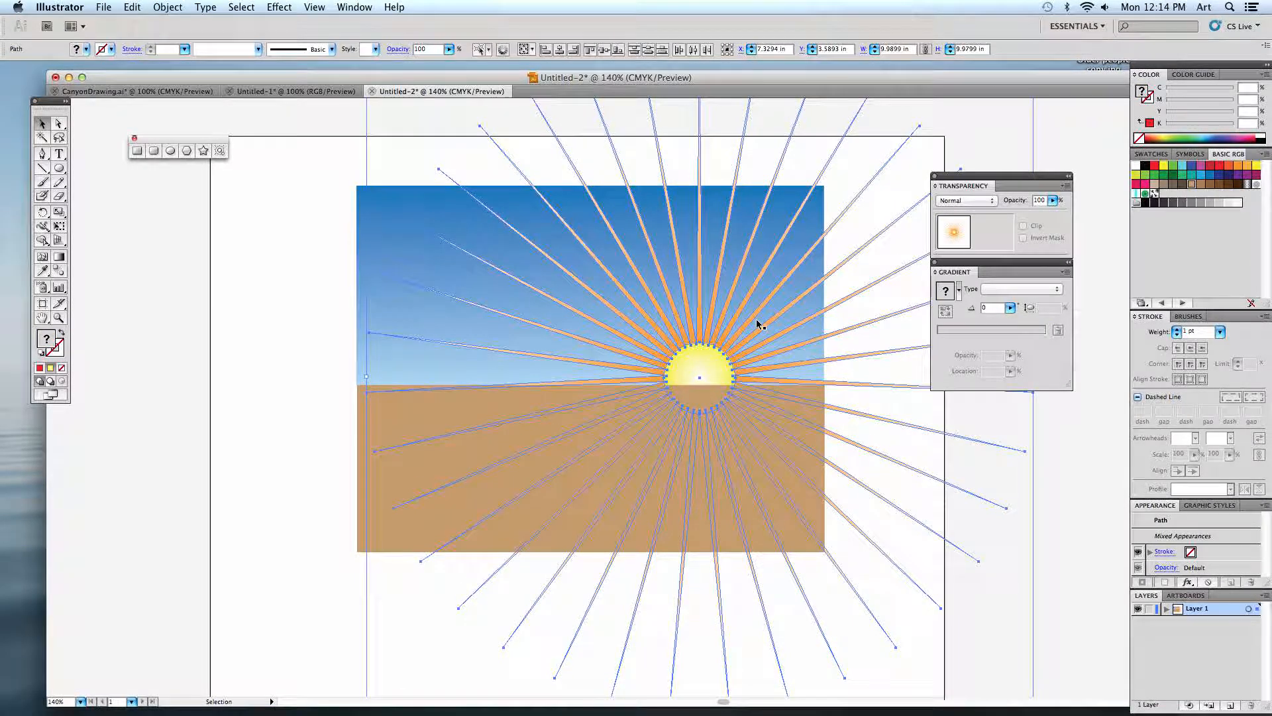
key("Down")
key("Down")
key("Down")
key("Down")
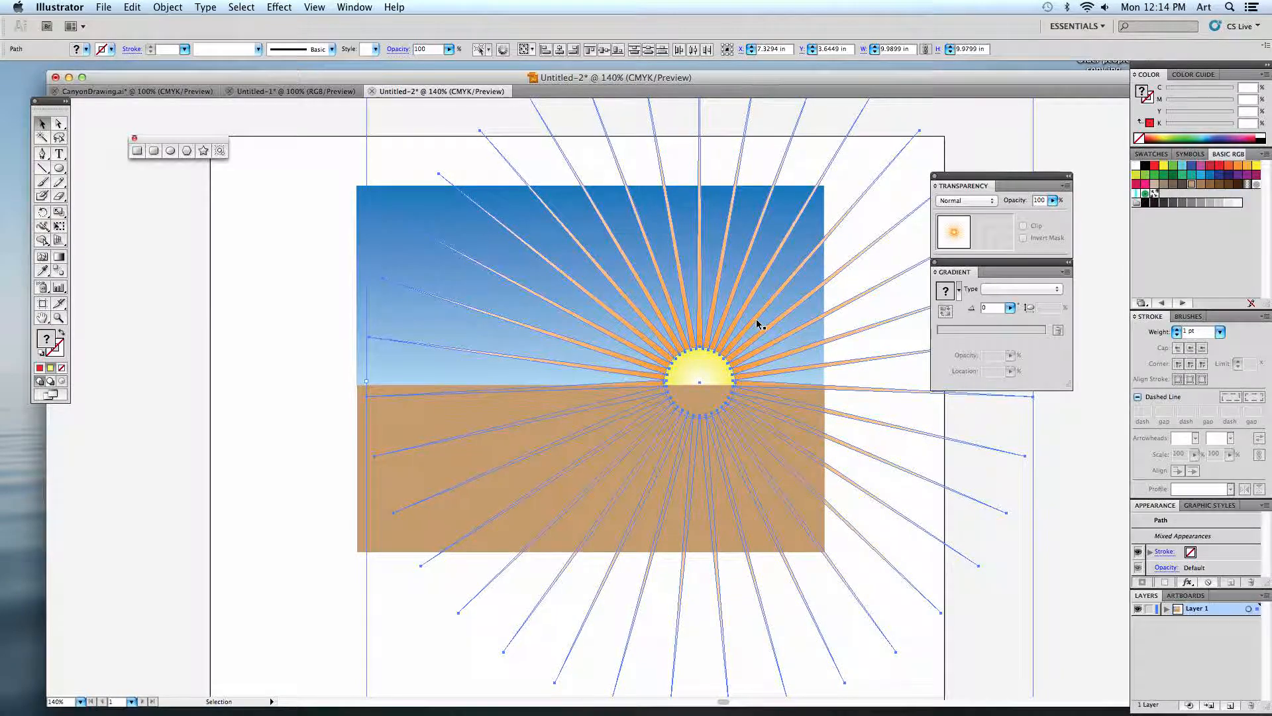
left_click(860, 340)
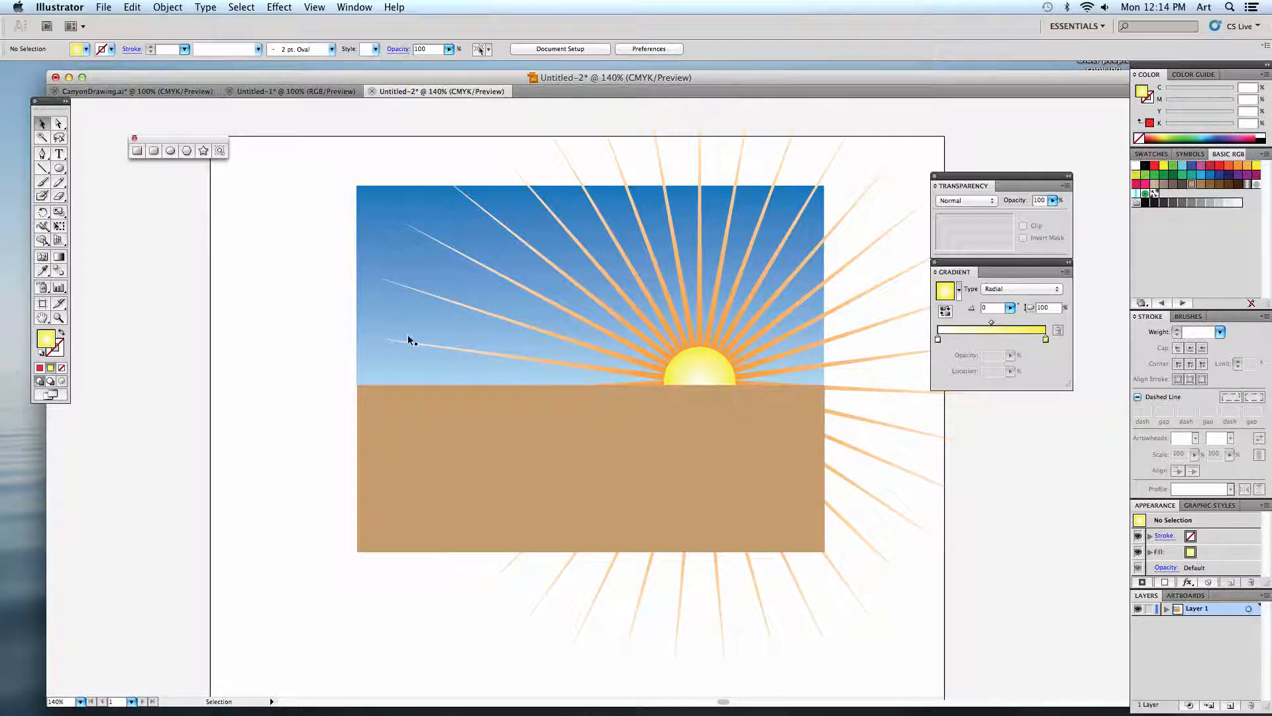
Set up the Pencil tool with a linear gradient fill that runs from white to light blue.
left_click(59, 183)
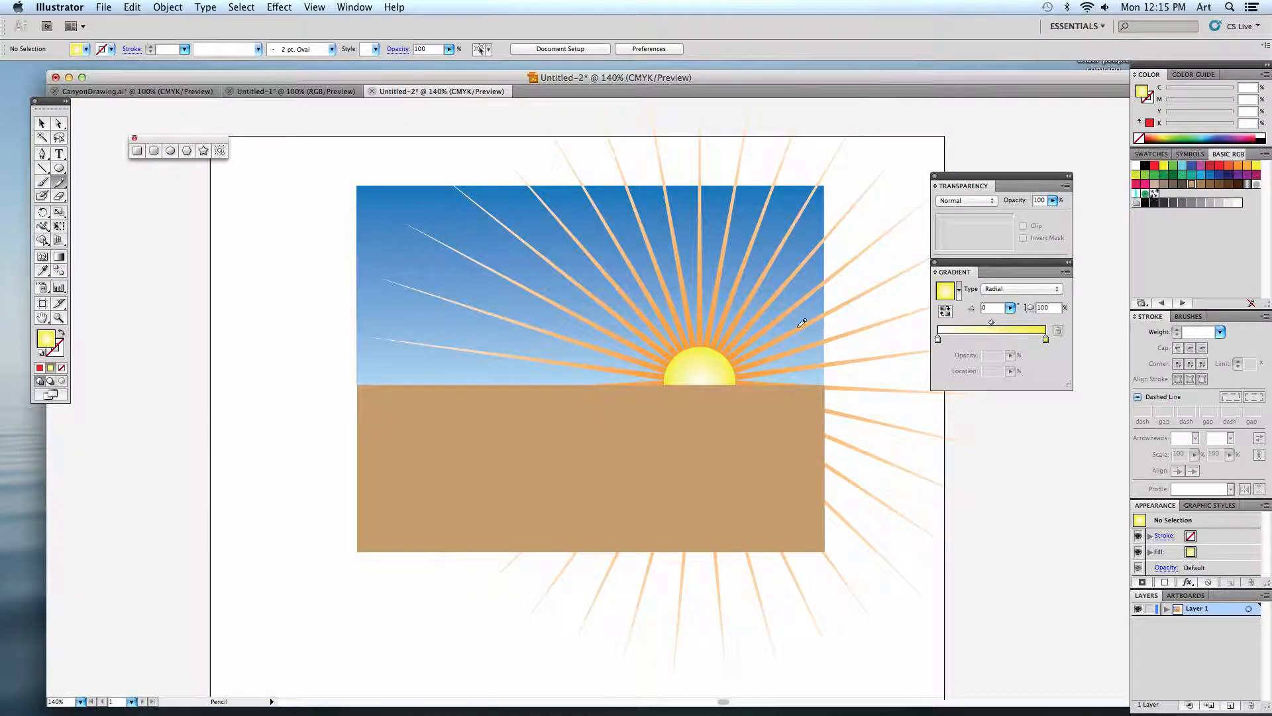
double_click(1046, 337)
left_click(1151, 374)
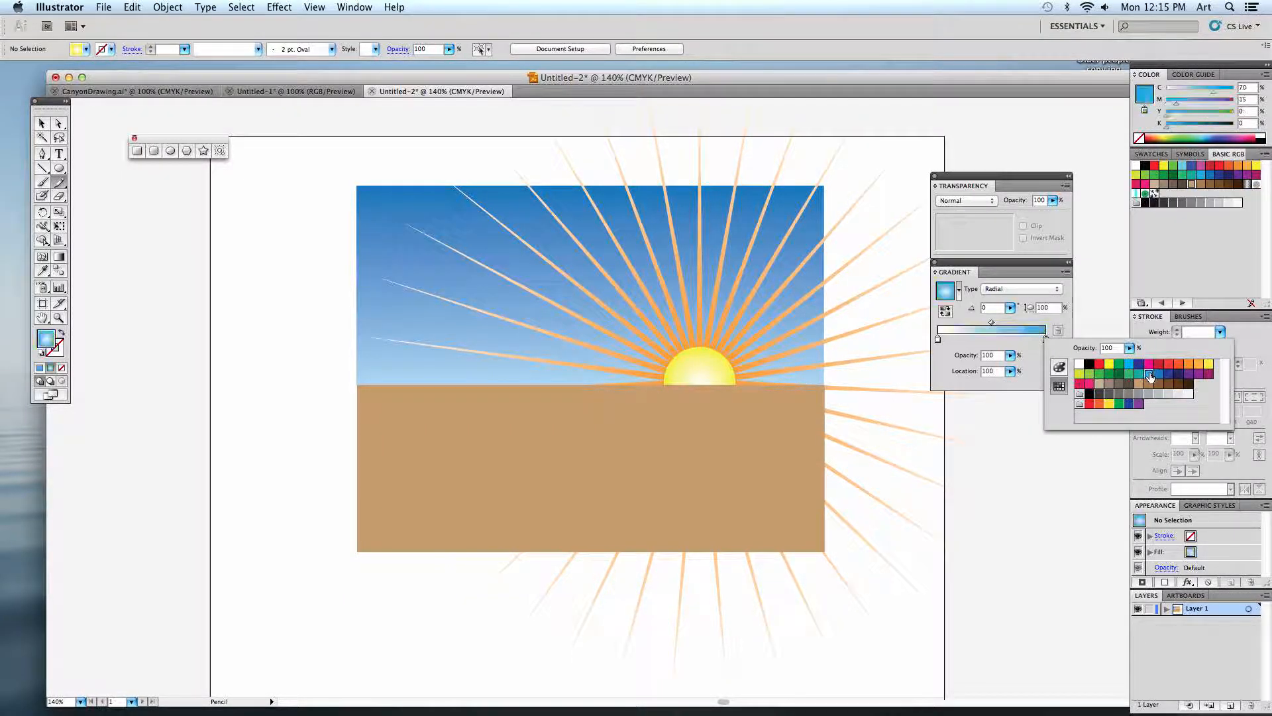
left_click(1021, 301)
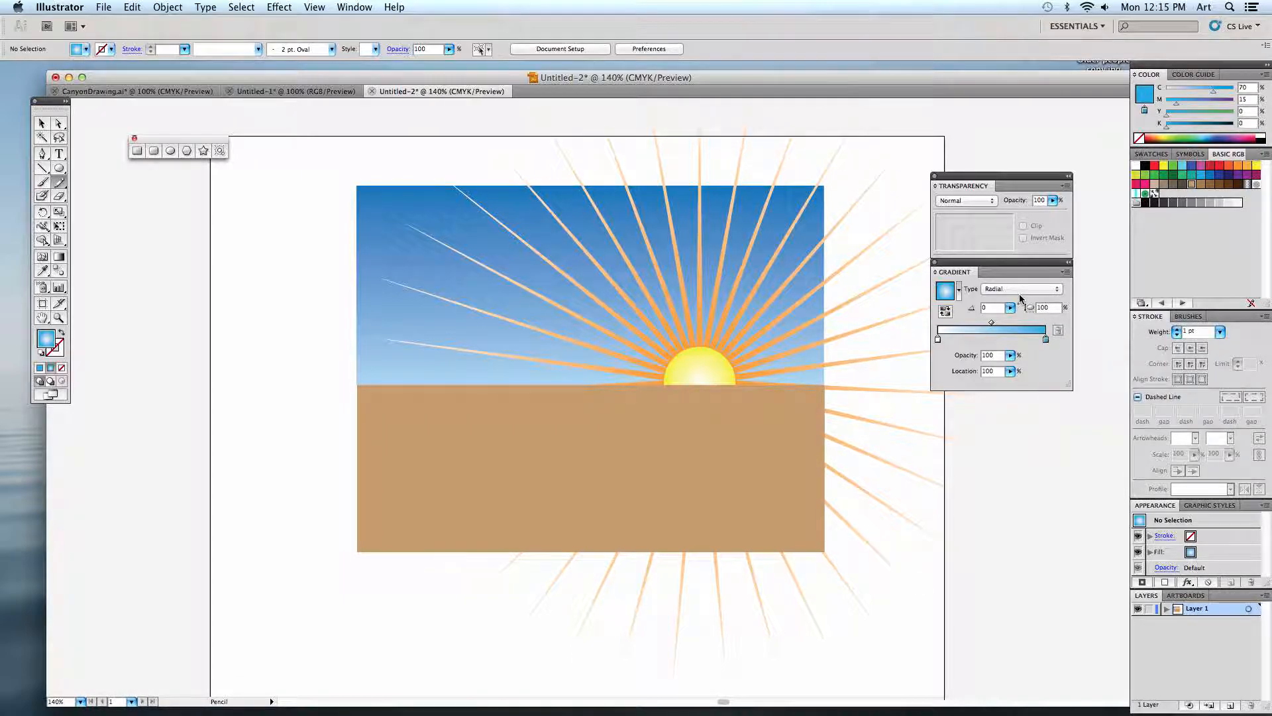
left_click(1021, 290)
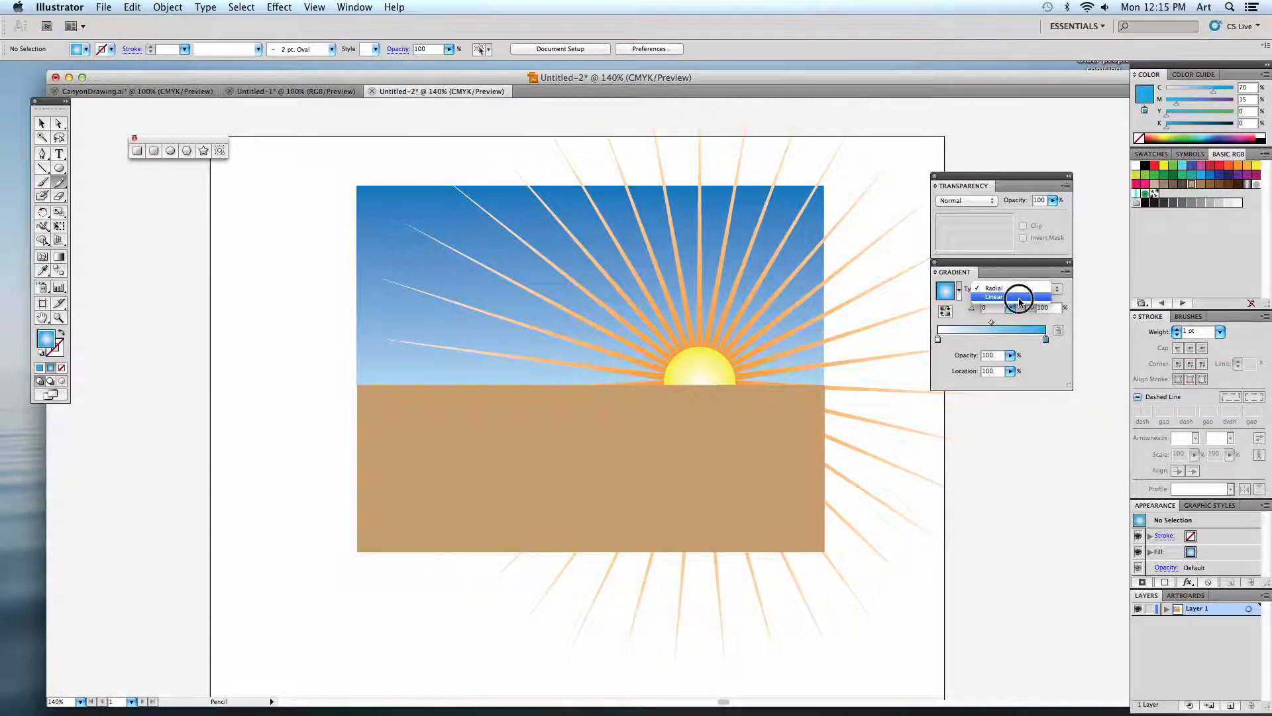
left_click(1019, 297)
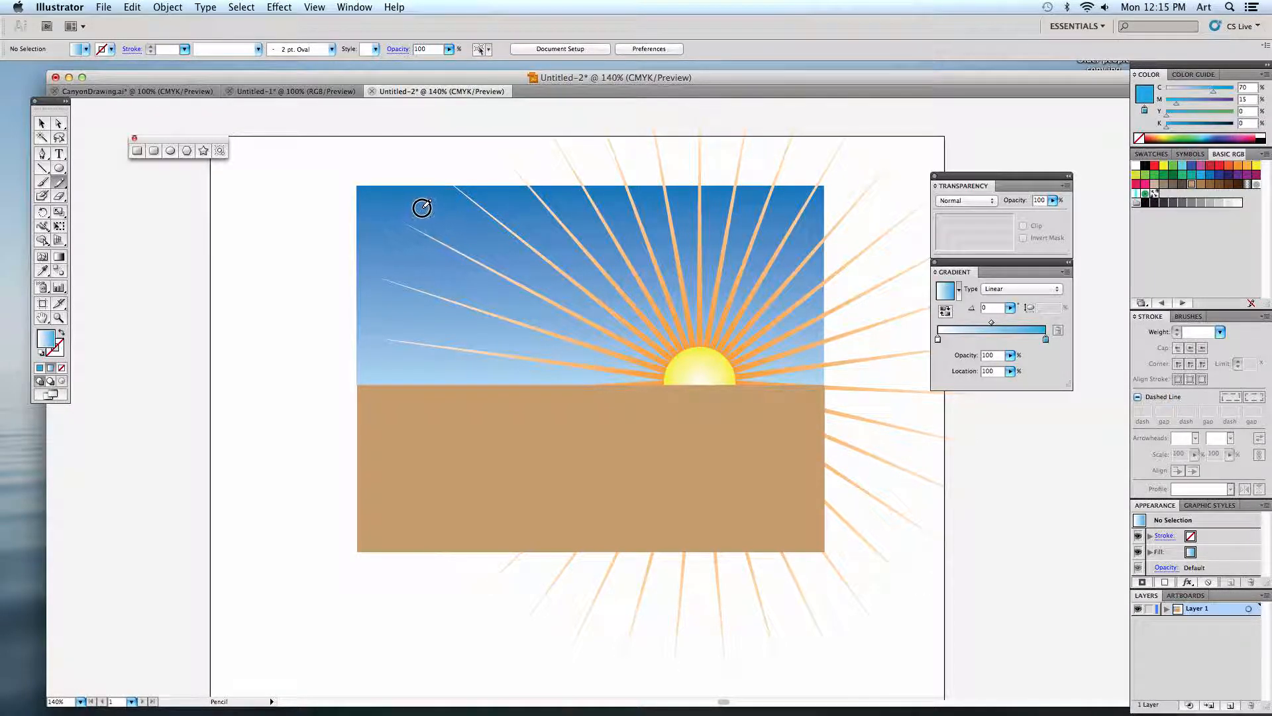
Draw a freeform cloud outline about 3.3 by 1.5 in over the sky's upper left and select it.
mouse_move(335, 262)
left_mouse_down()
mouse_move(376, 304)
mouse_move(481, 302)
mouse_move(531, 277)
mouse_move(548, 246)
mouse_move(450, 226)
left_mouse_up()
left_click(41, 124)
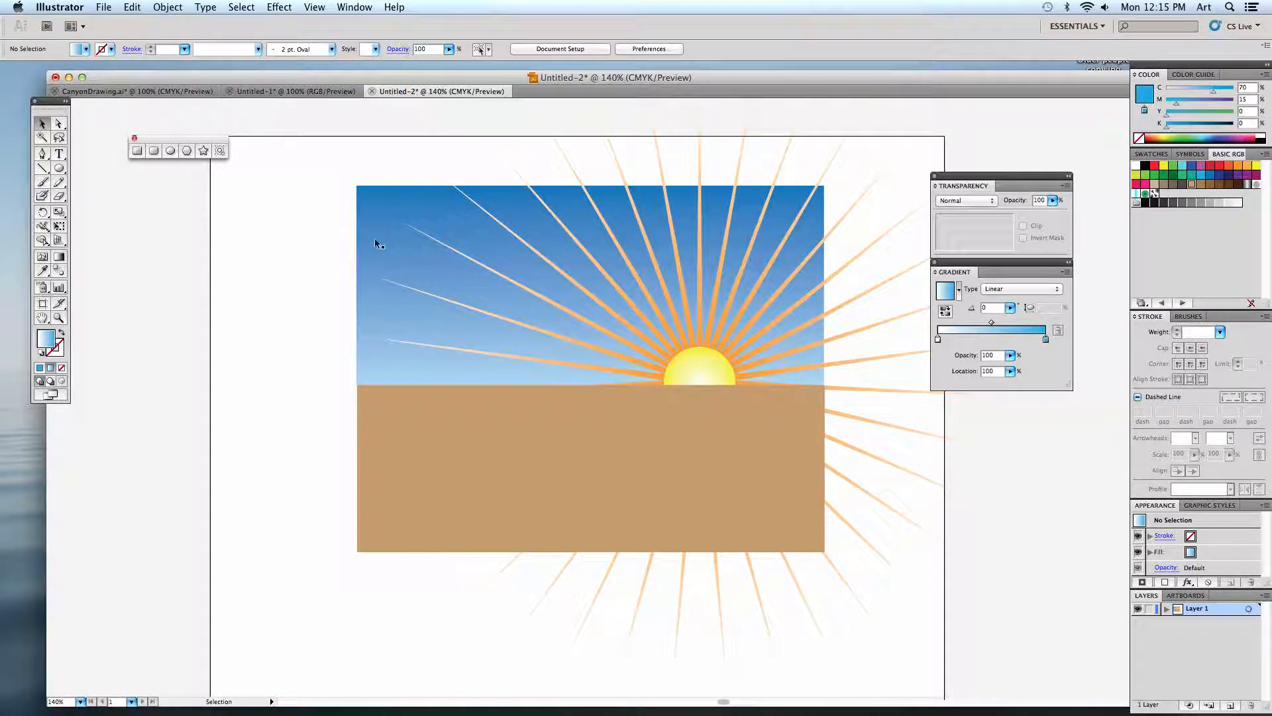
left_click_drag(321, 227, 367, 276)
left_click(300, 242)
left_click_drag(302, 227, 352, 295)
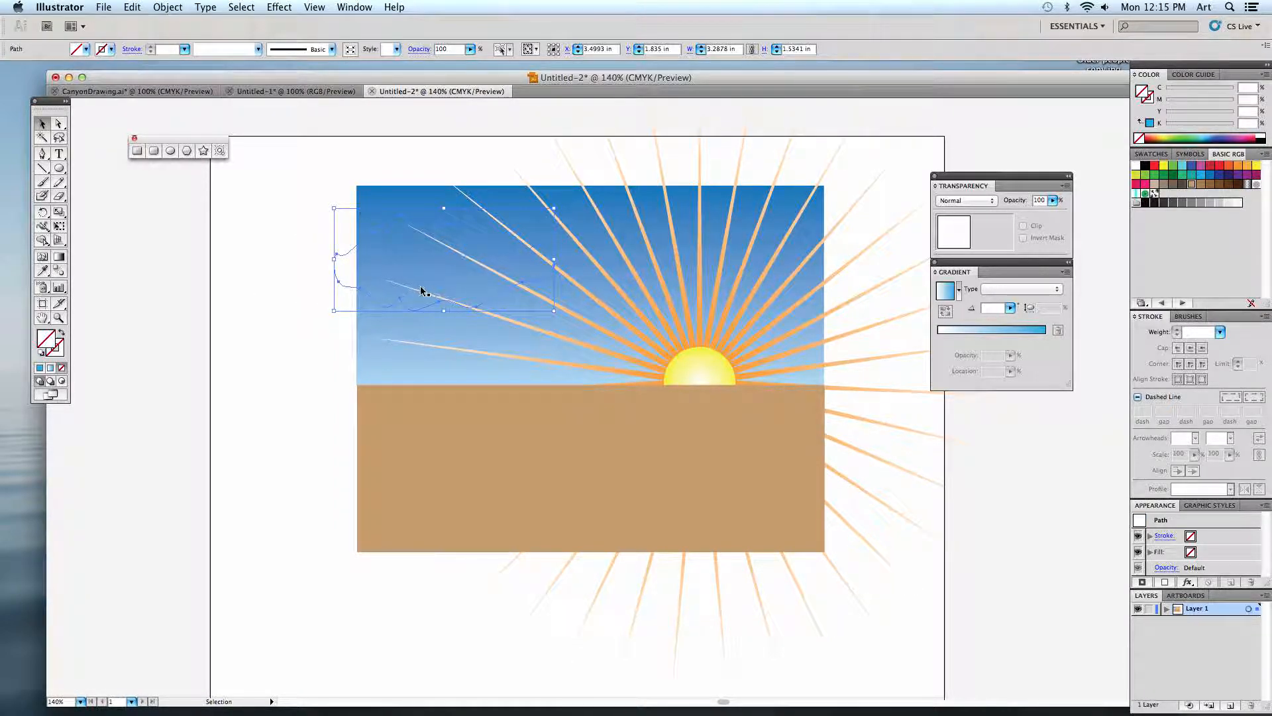
Turn on filling of new pencil strokes in the Pencil tool options.
double_click(60, 184)
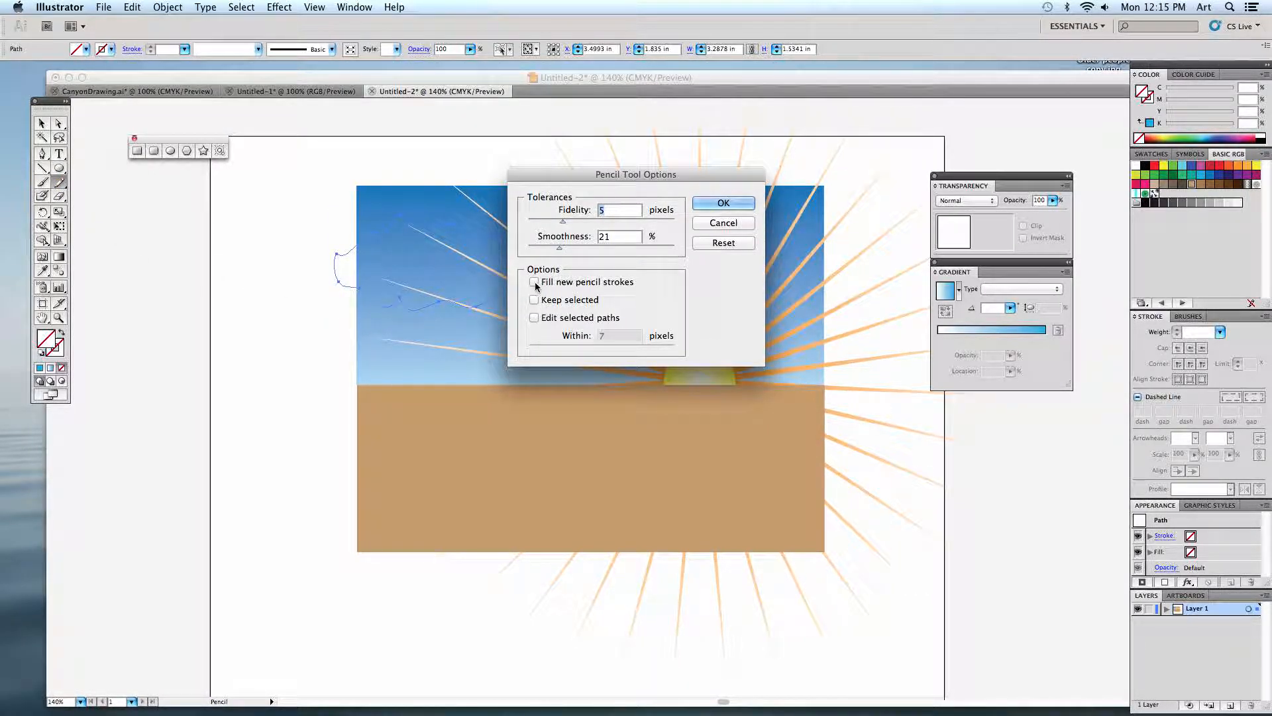
left_click(534, 283)
left_click(724, 202)
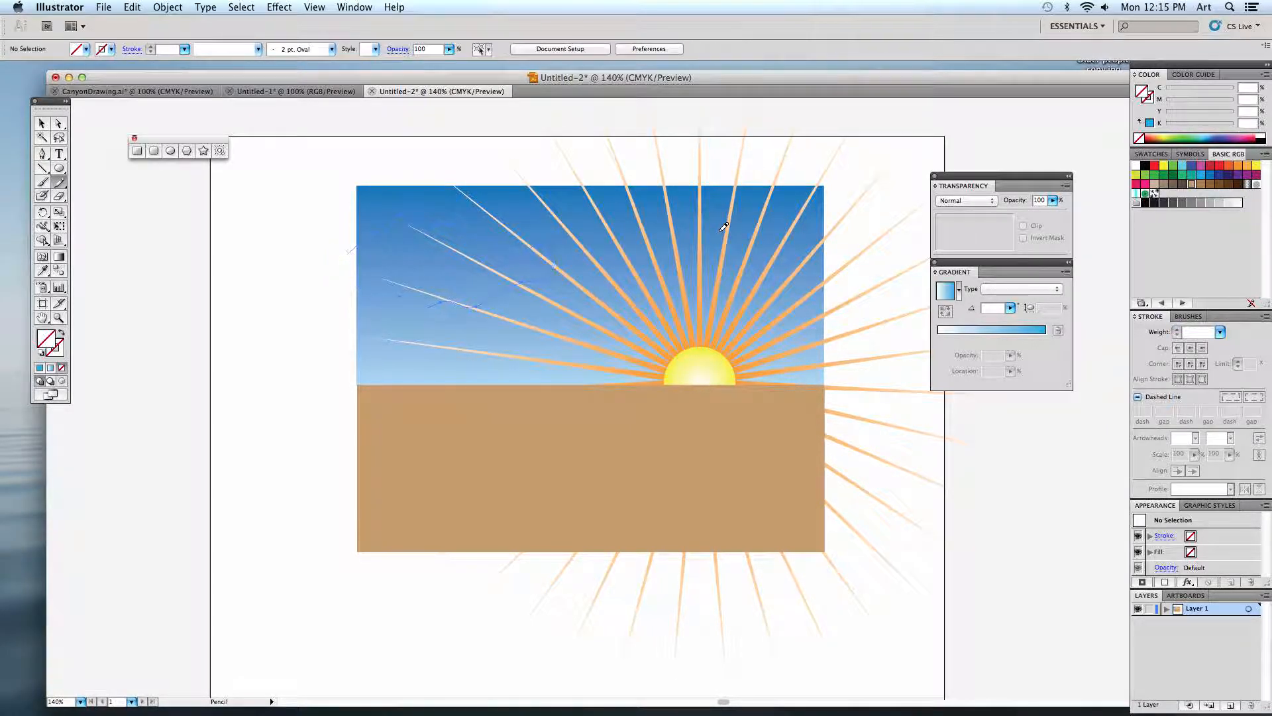
Draw a large cloud with the white-to-blue gradient in the sky's upper left and reshape its upper-left end by moving an anchor point.
left_click(1023, 329)
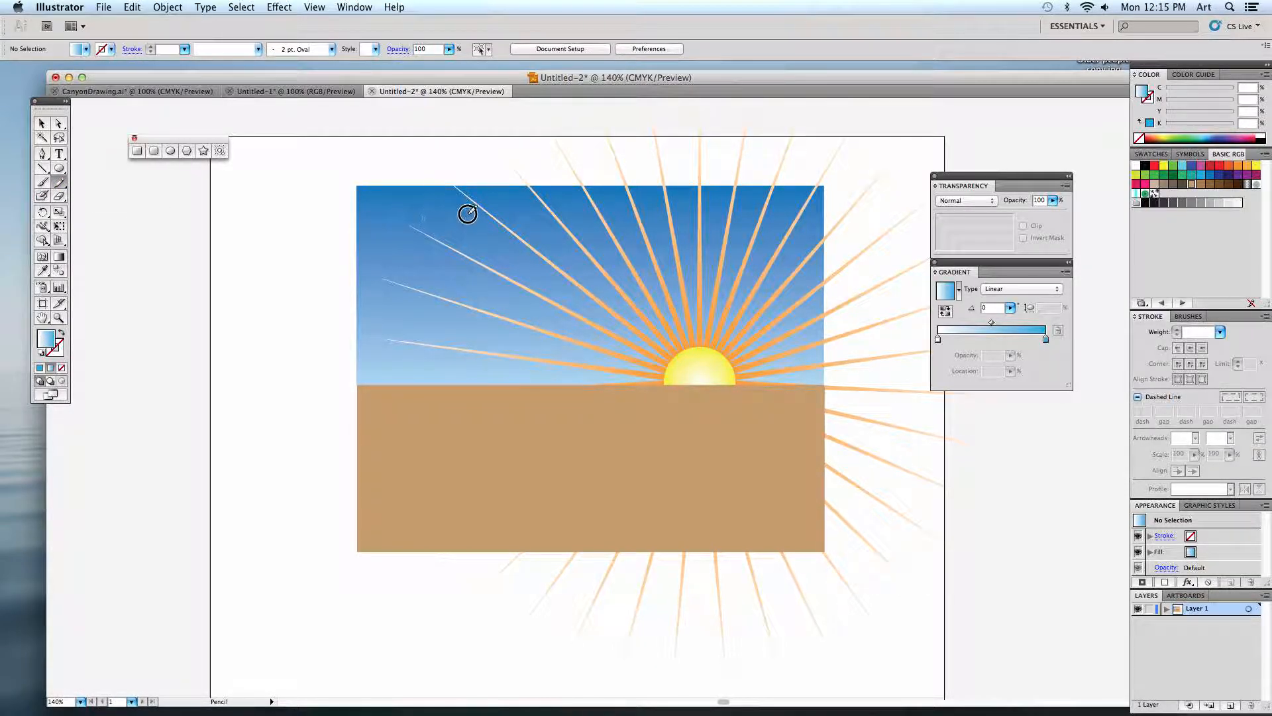
mouse_move(377, 295)
left_mouse_down()
mouse_move(389, 236)
mouse_move(482, 279)
left_mouse_up()
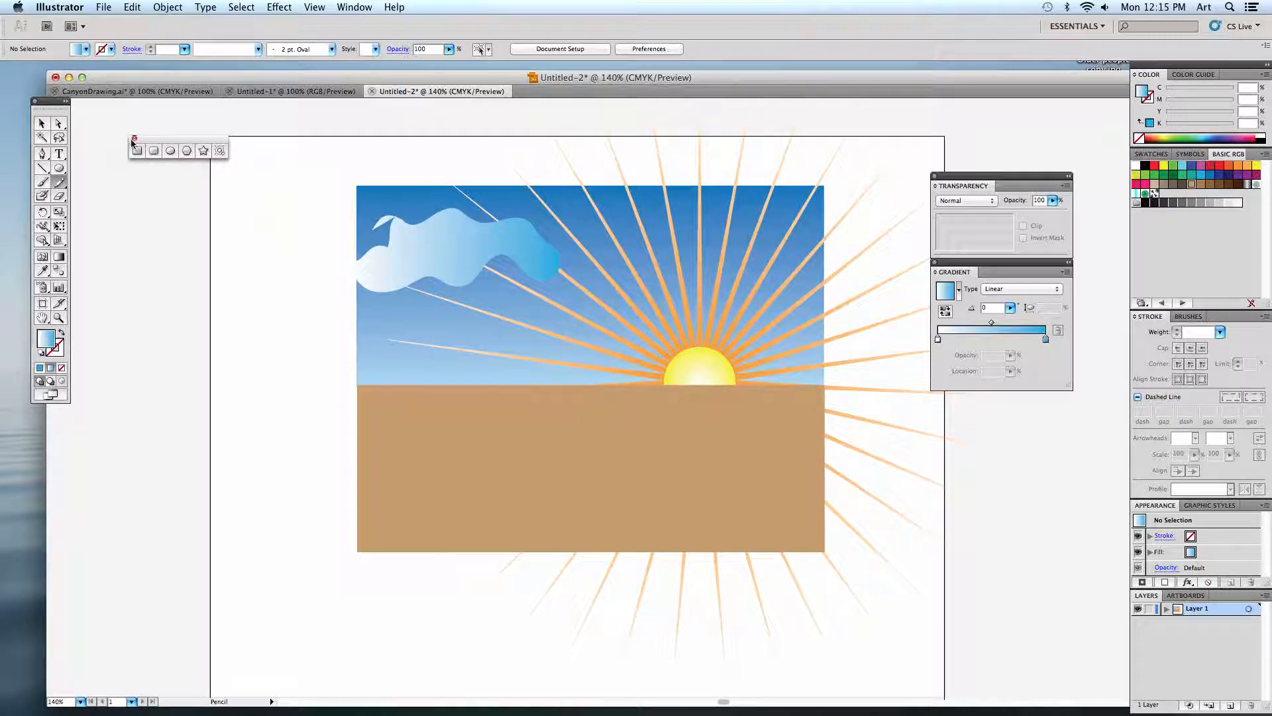
left_click(59, 125)
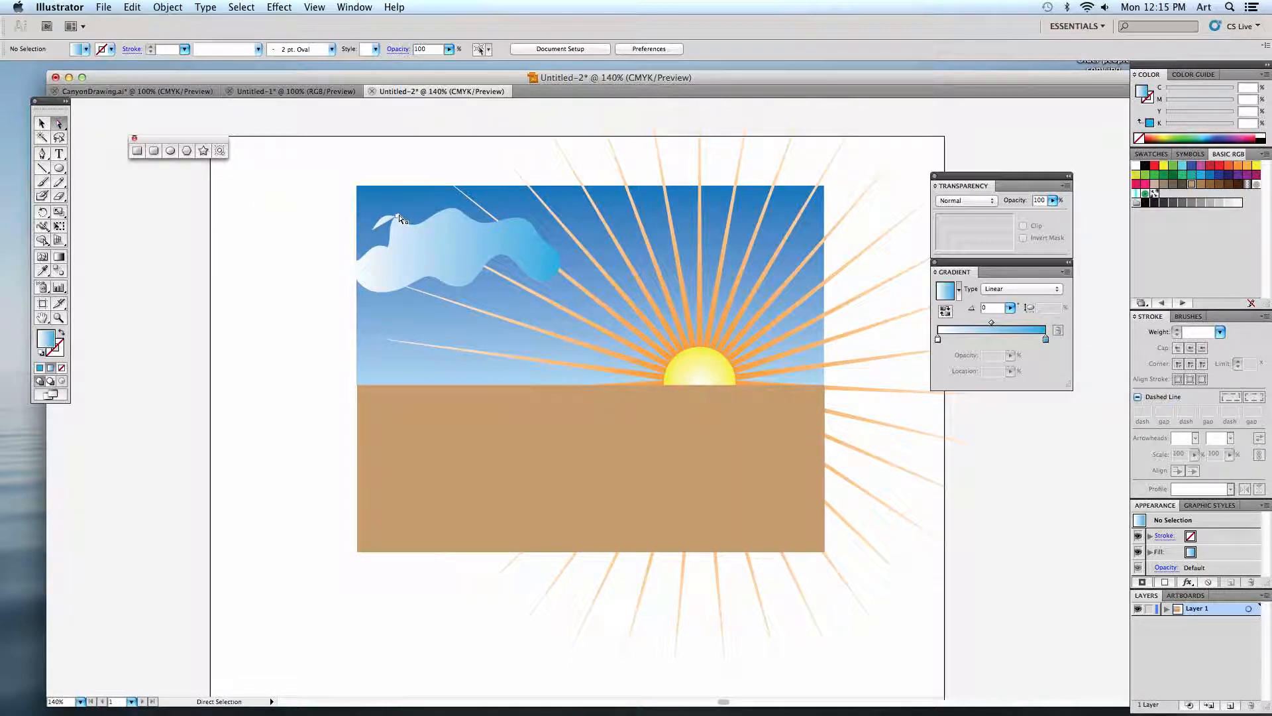
left_click(347, 260)
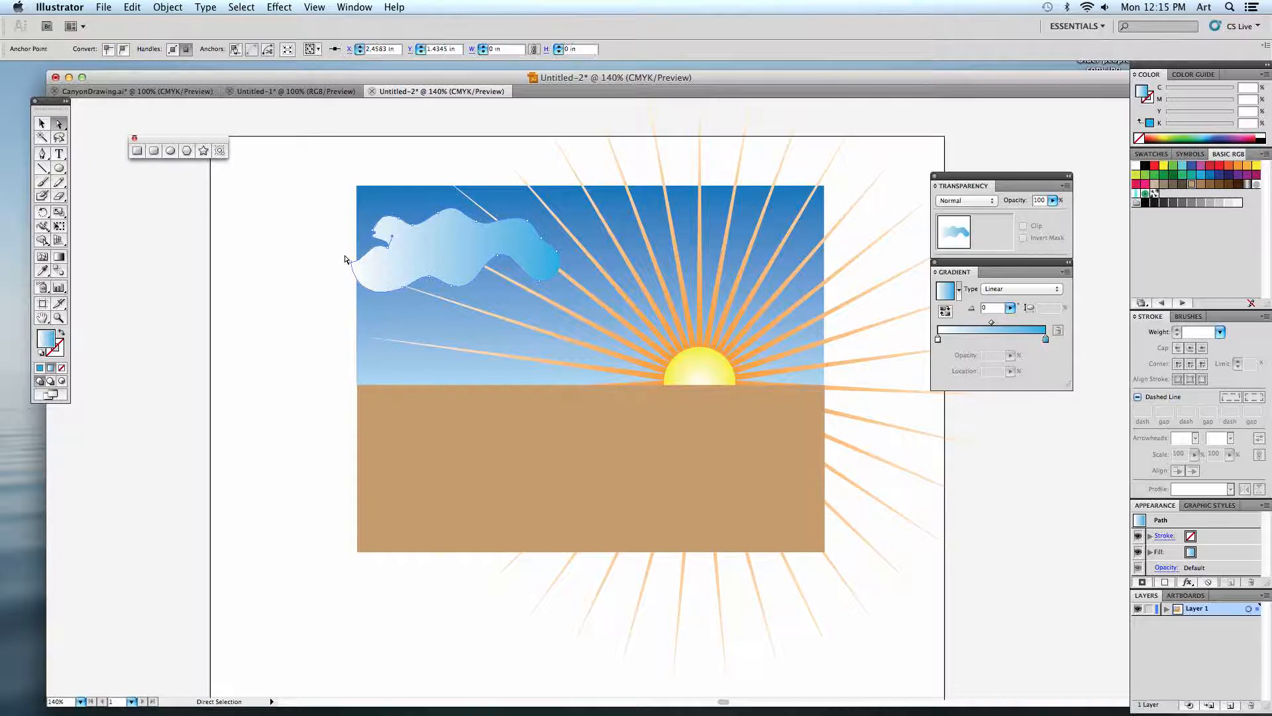
left_click(221, 204)
Draw two smaller gradient-filled clouds with the Pencil below the large cloud, one toward the sun and one near the horizon.
left_click(60, 183)
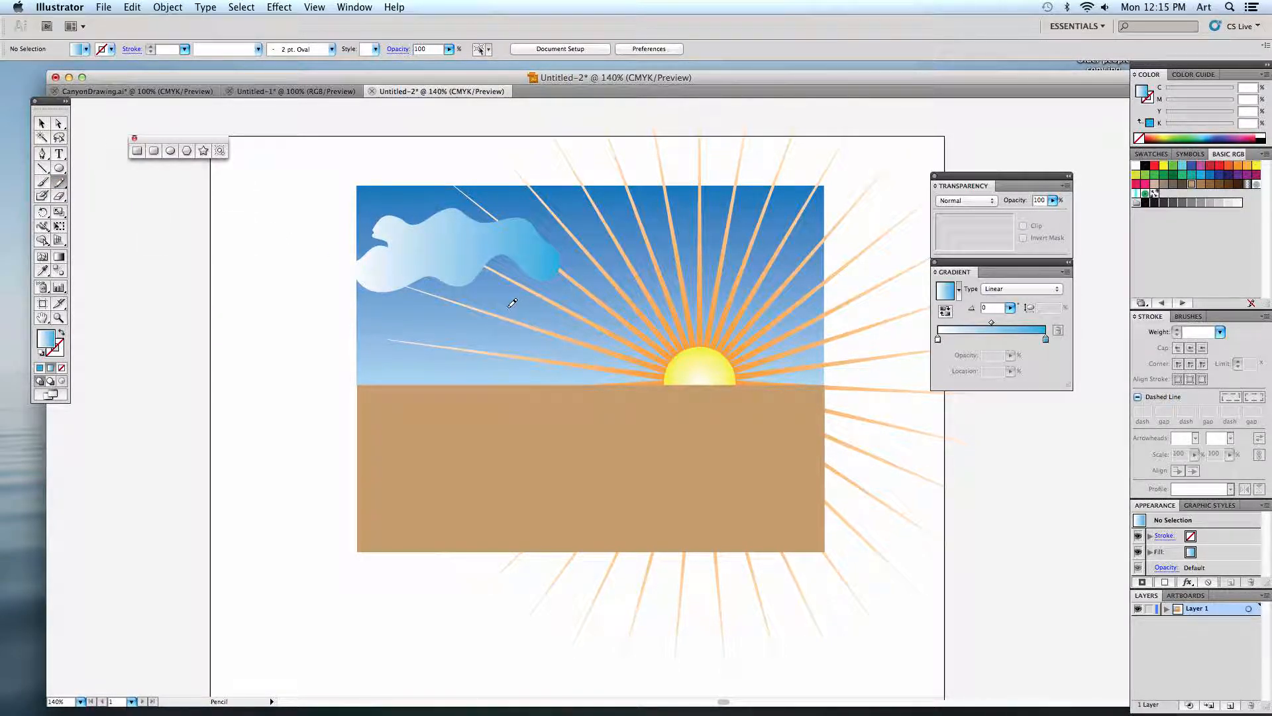
mouse_move(497, 286)
left_mouse_down()
mouse_move(591, 299)
mouse_move(534, 318)
mouse_move(495, 289)
left_mouse_up()
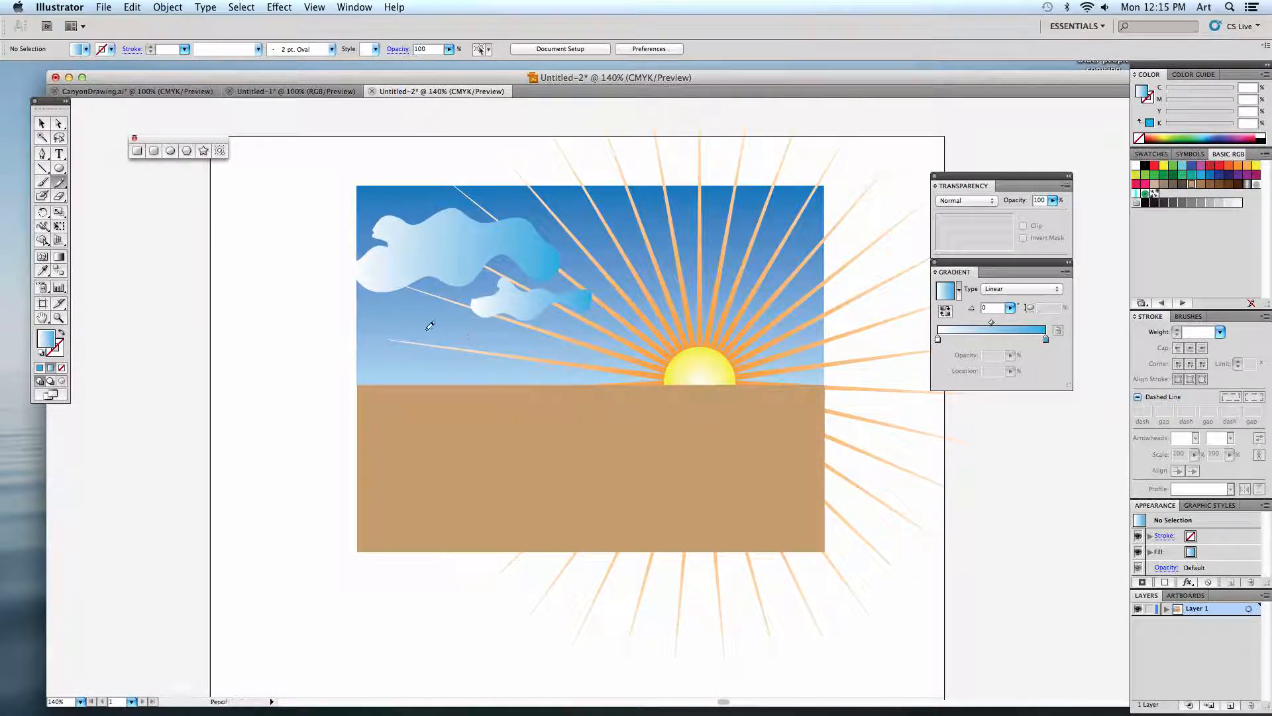
mouse_move(394, 316)
left_mouse_down()
mouse_move(467, 330)
mouse_move(472, 361)
mouse_move(402, 377)
mouse_move(370, 361)
mouse_move(395, 351)
mouse_move(396, 321)
left_mouse_up()
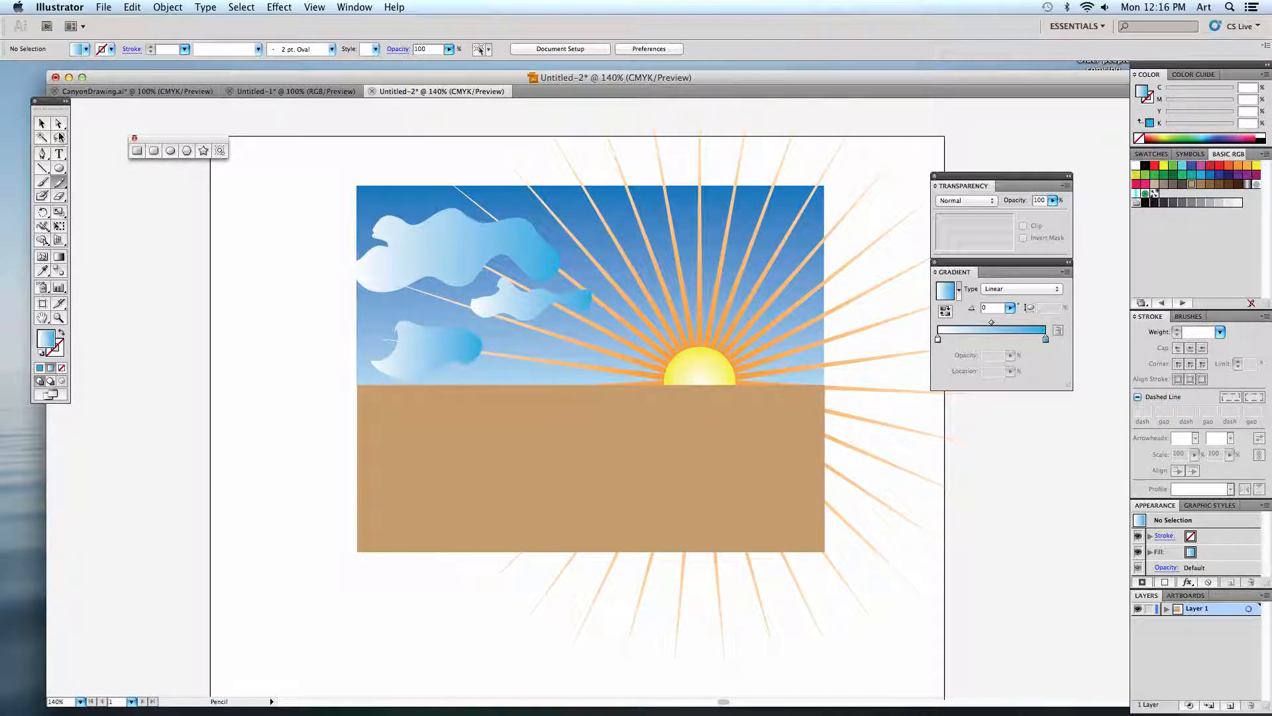
Shrink the lowest cloud and place it on the large cloud's upper right, and enlarge the middle cloud to about 2.24 by 0.80 in.
left_click(44, 124)
left_click(402, 343)
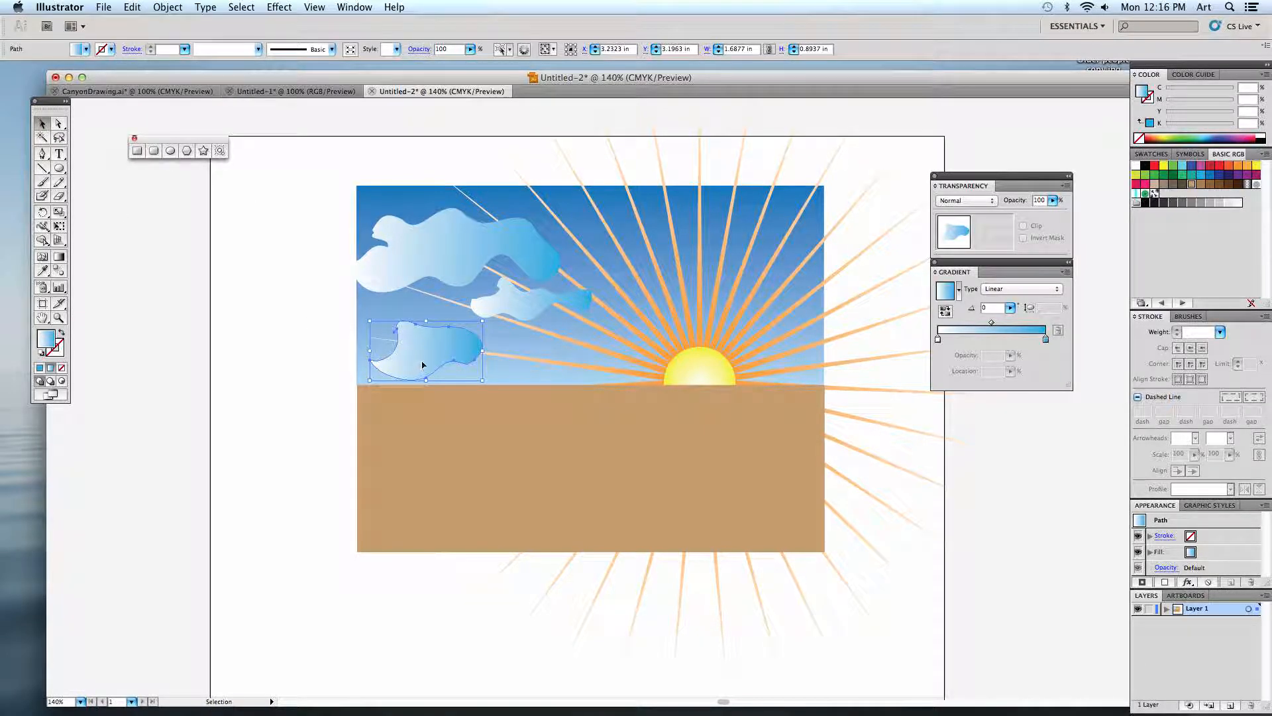
mouse_move(424, 364)
left_mouse_down()
mouse_move(521, 361)
mouse_move(425, 362)
left_mouse_up()
left_click_drag(503, 322, 559, 239)
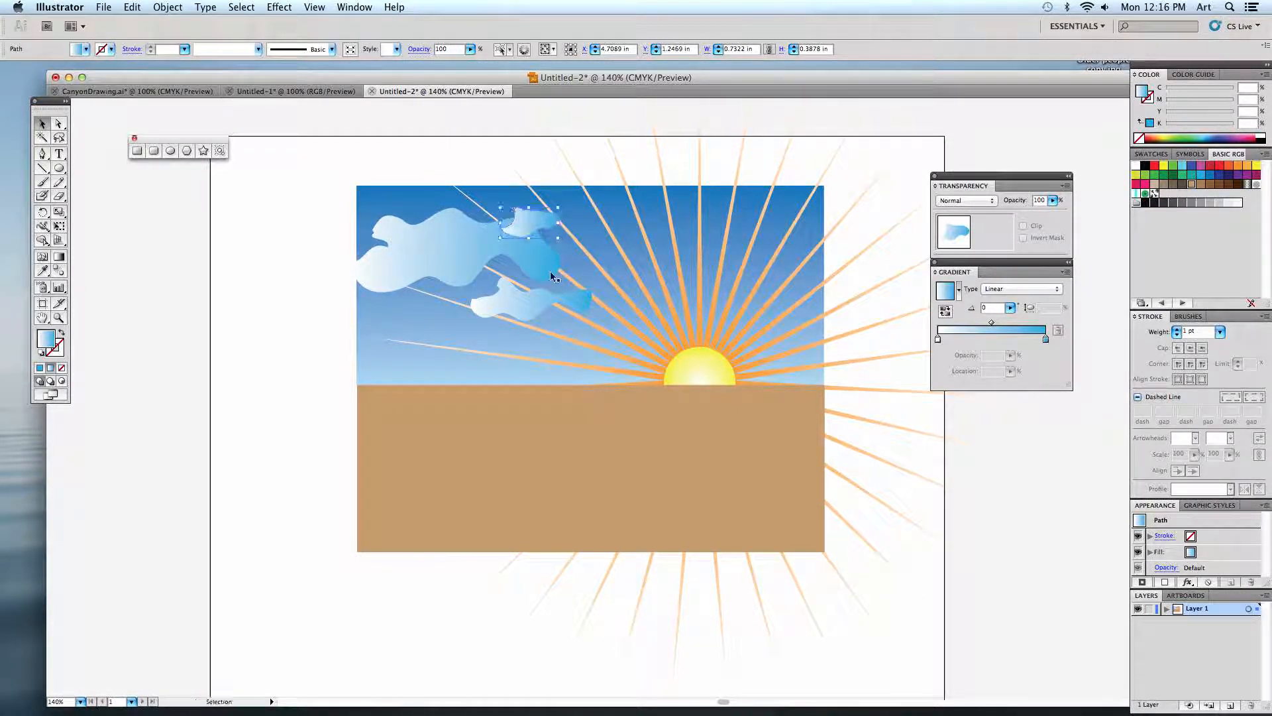
left_click_drag(527, 298, 560, 324)
left_click(306, 318)
Copy the middle cloud to the sky's right edge, and copy the large cloud above the sun at about 1.88 by 0.75 in.
left_click_drag(466, 301, 760, 312)
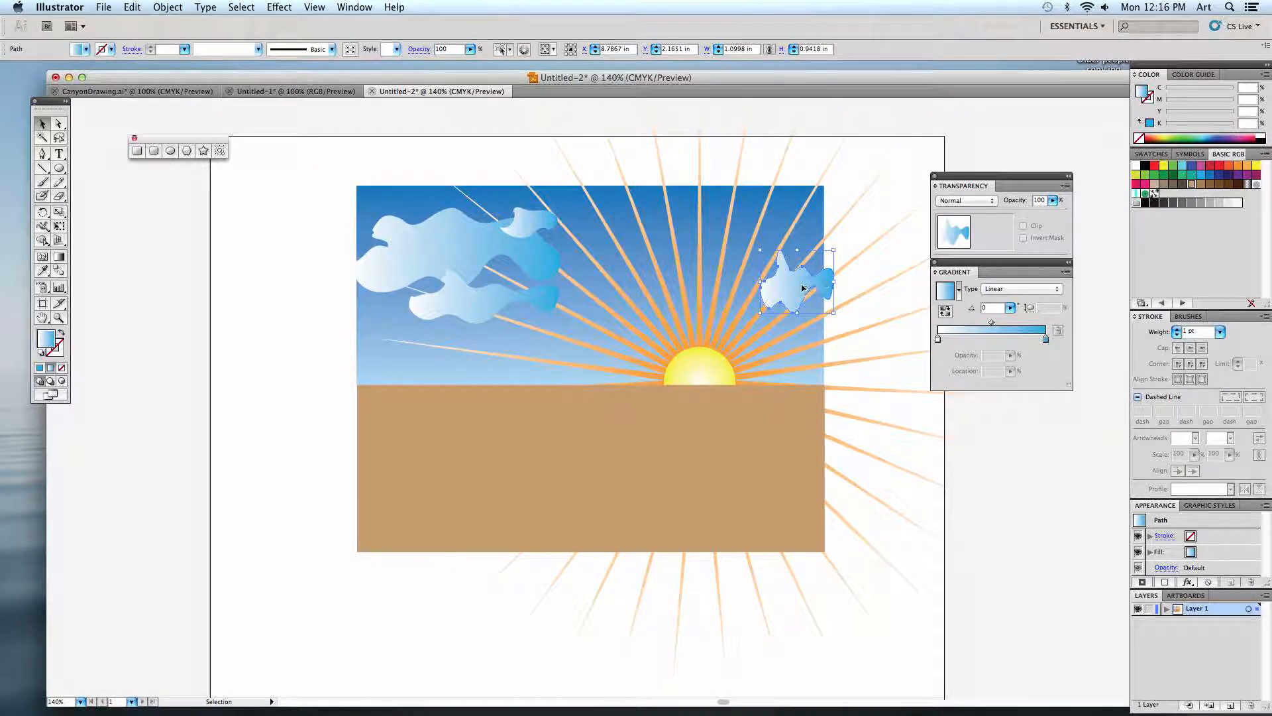
left_click_drag(497, 250, 788, 210)
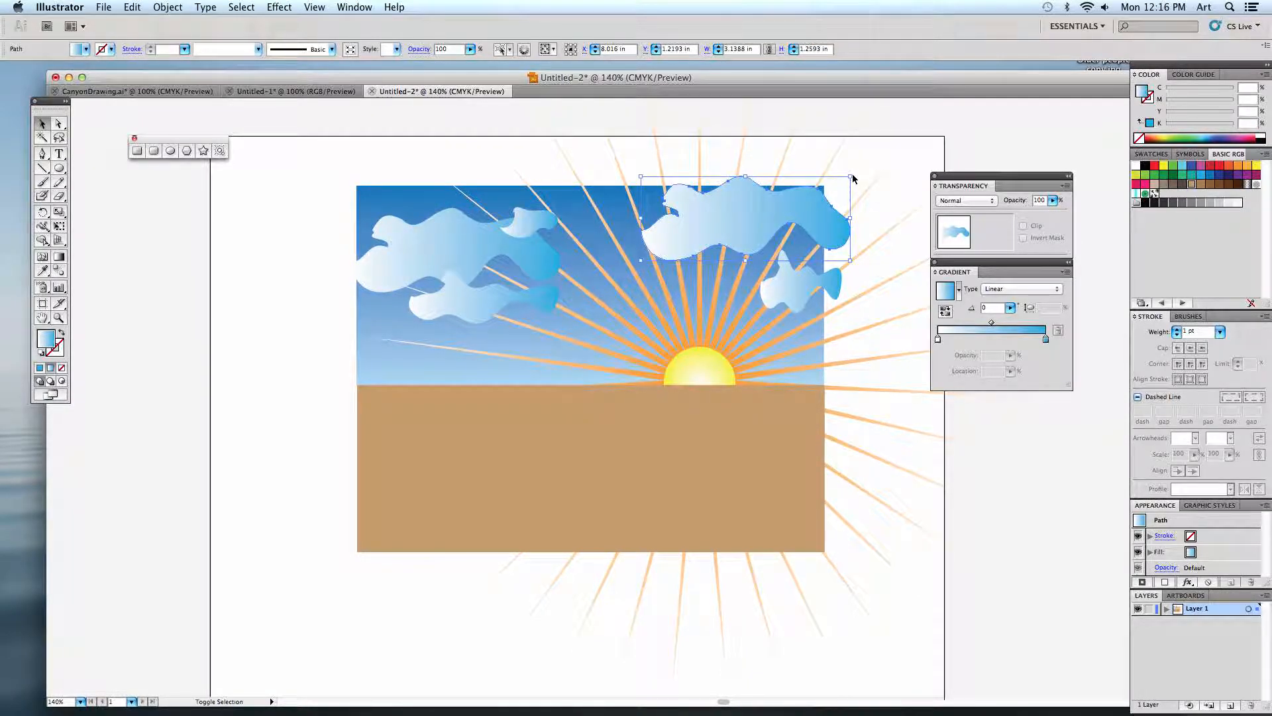
left_click_drag(850, 176, 716, 213)
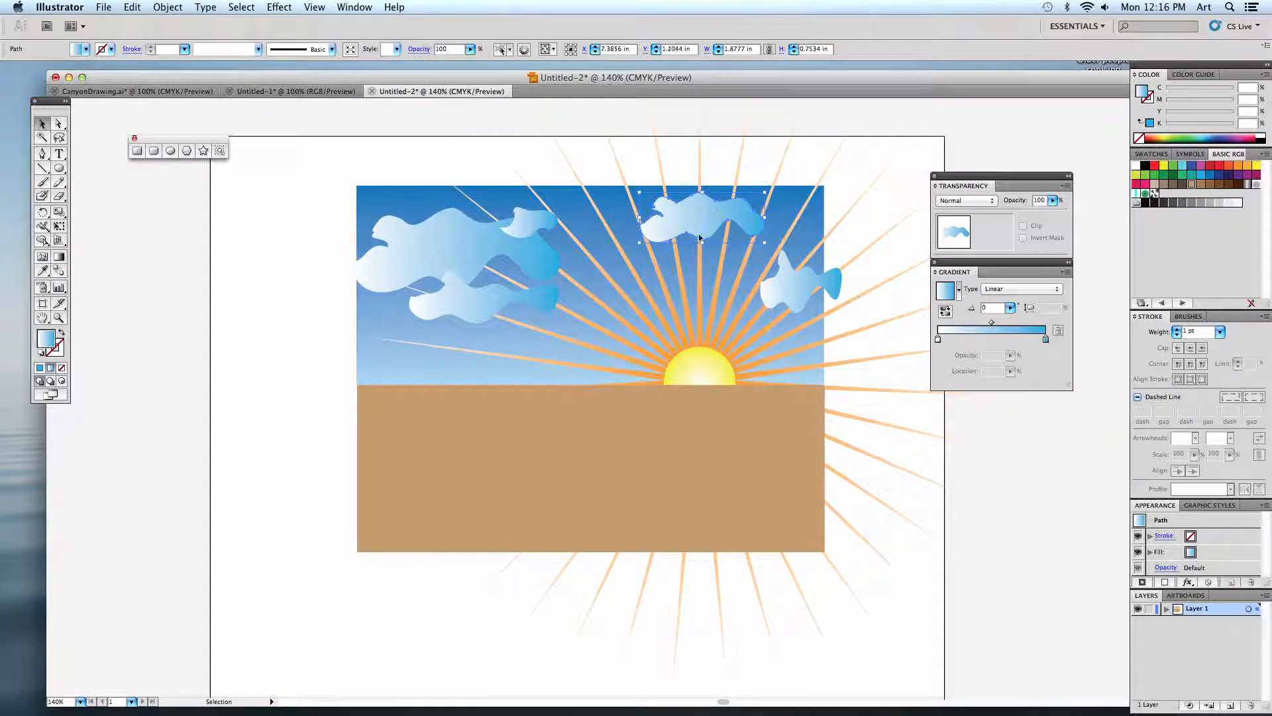
left_click(620, 158)
Copy the smallest cloud to the sky's upper right corner at about 1.63 by 0.86 in and shift the cloud above the sun slightly left.
left_click(498, 231)
left_click(548, 224)
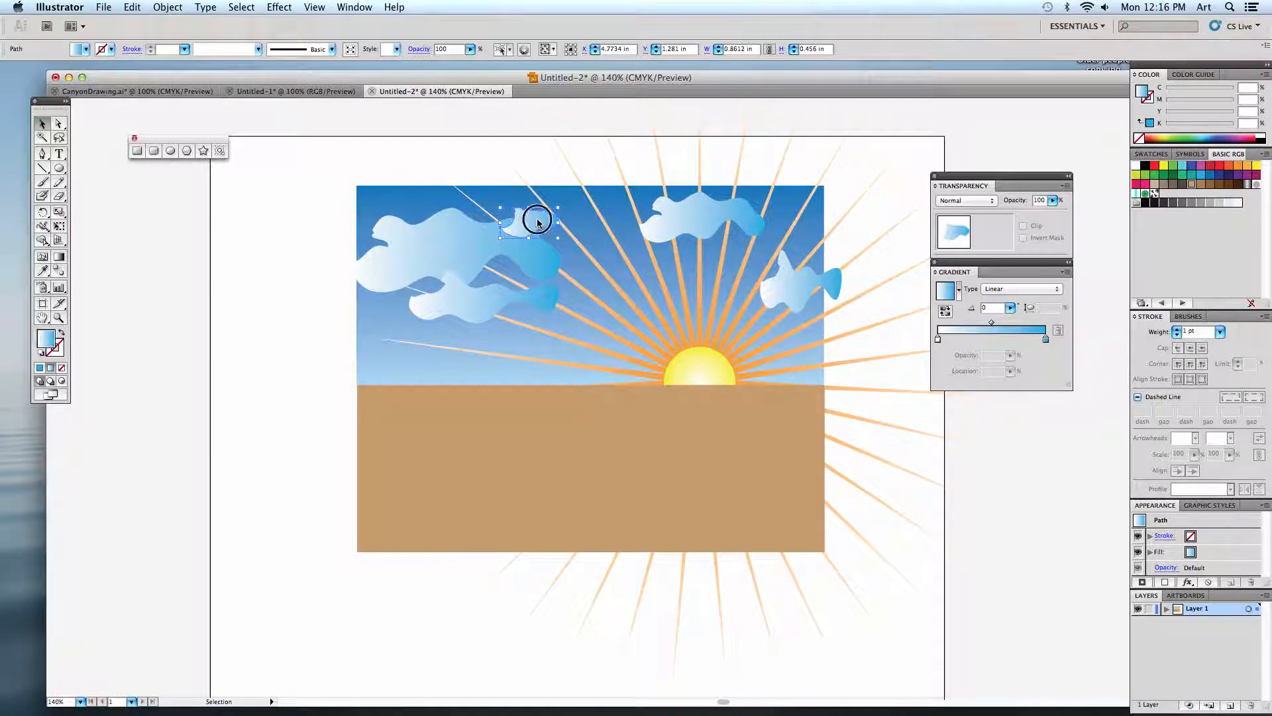
left_click_drag(547, 224, 809, 219)
left_click(701, 245)
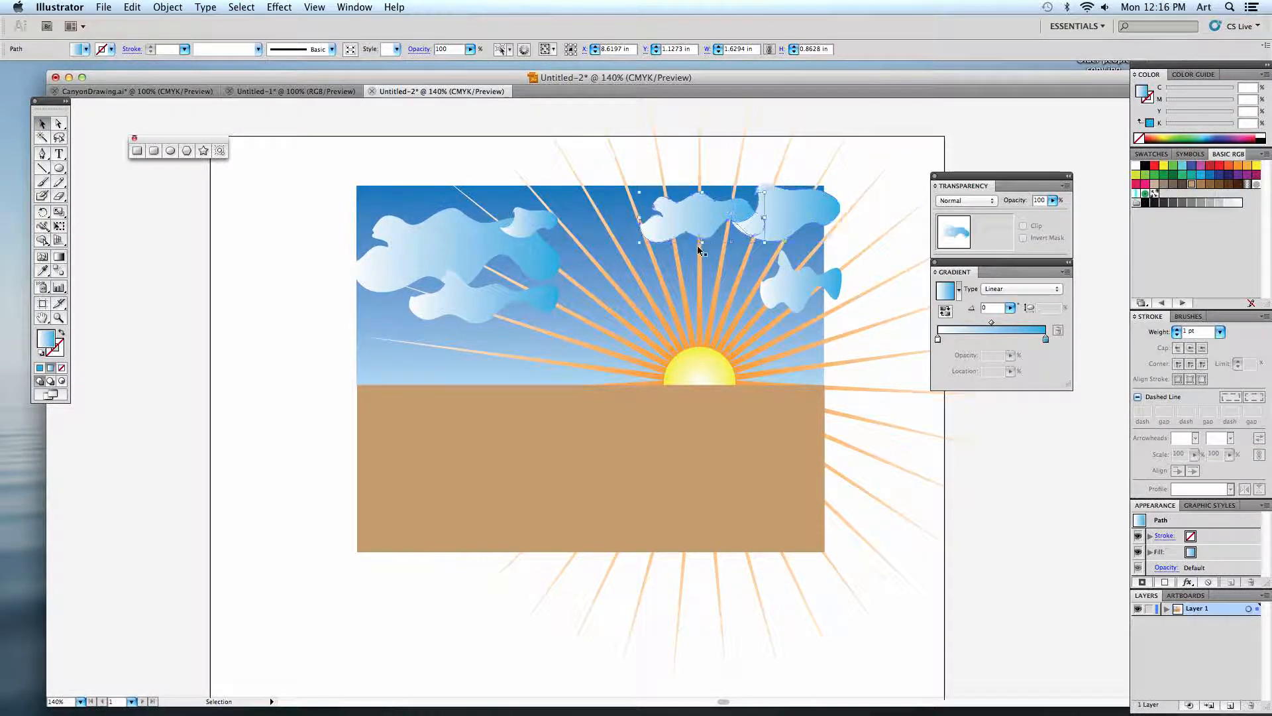
left_click_drag(666, 226, 648, 224)
Place a shrunken copy of the right-edge cloud just above the sun, and reduce the lower-left cloud to about 1.16 by 0.42 in.
left_click(790, 293)
left_click_drag(789, 292, 688, 317, "alt")
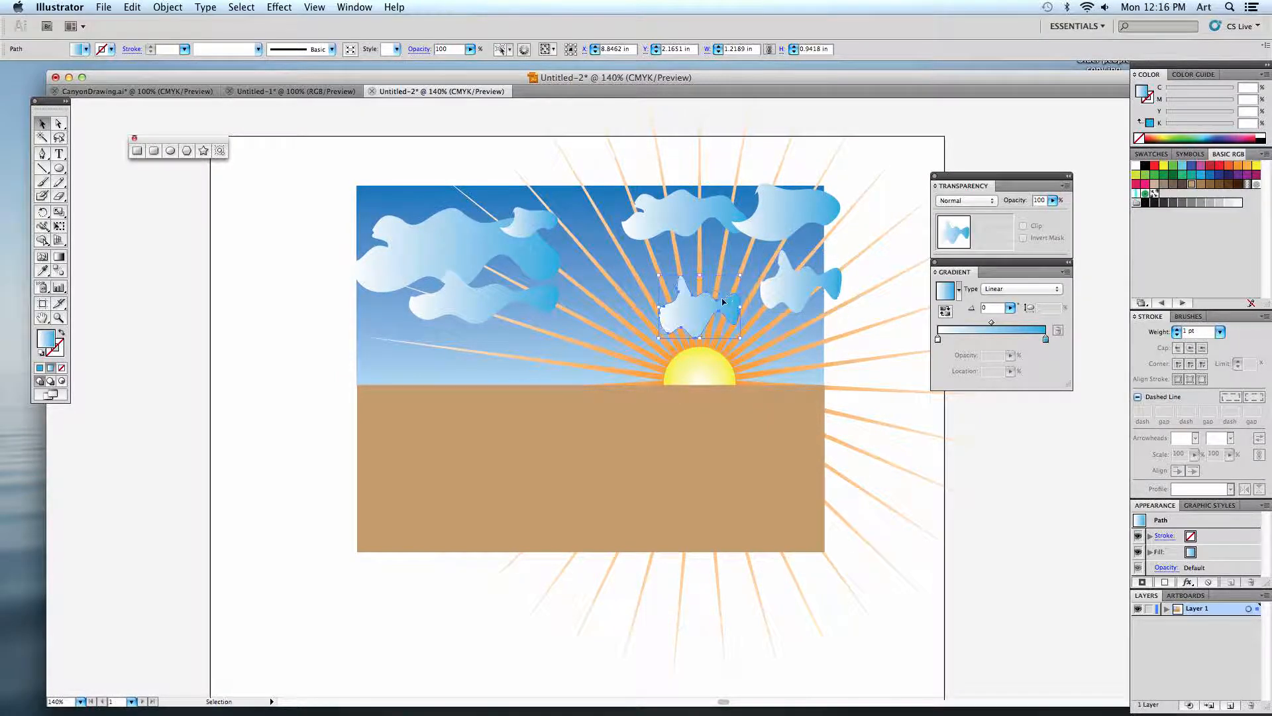
left_click_drag(740, 275, 732, 323, "shift")
left_click(534, 304)
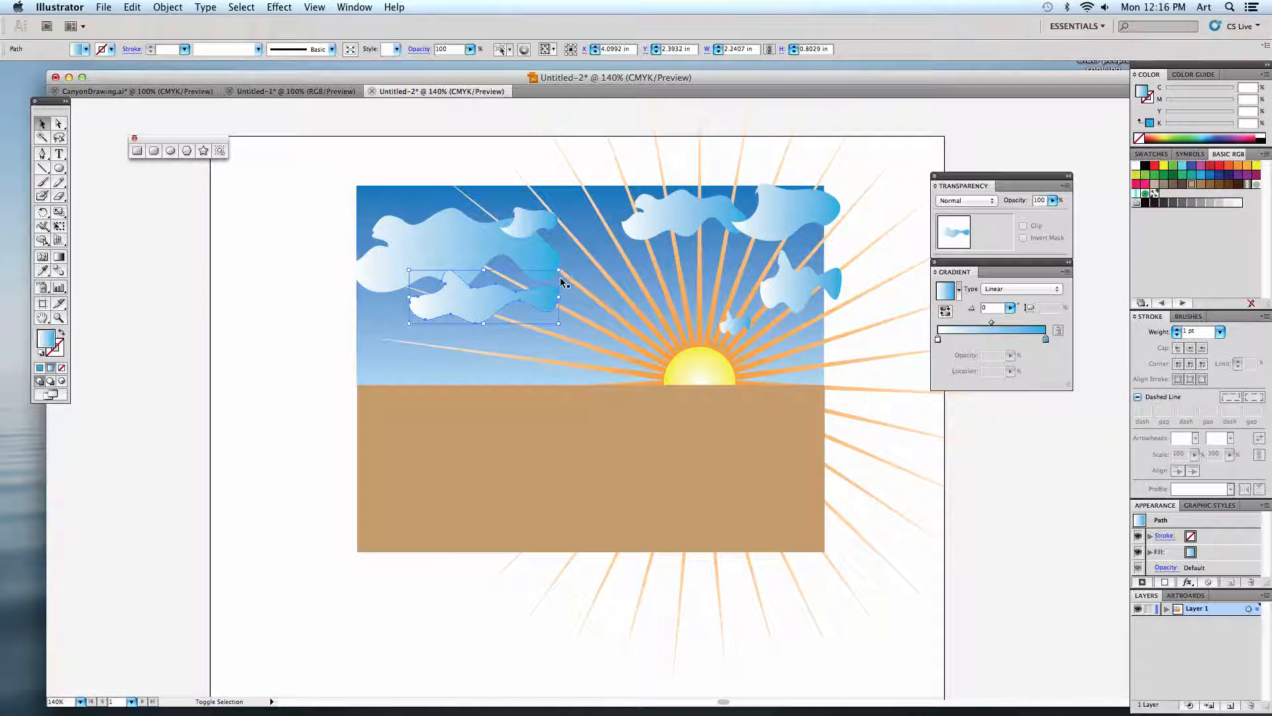
left_click_drag(560, 269, 559, 319, "shift")
Copy the top-centre cloud to the area below the large cloud, beside the small one.
left_click(720, 232)
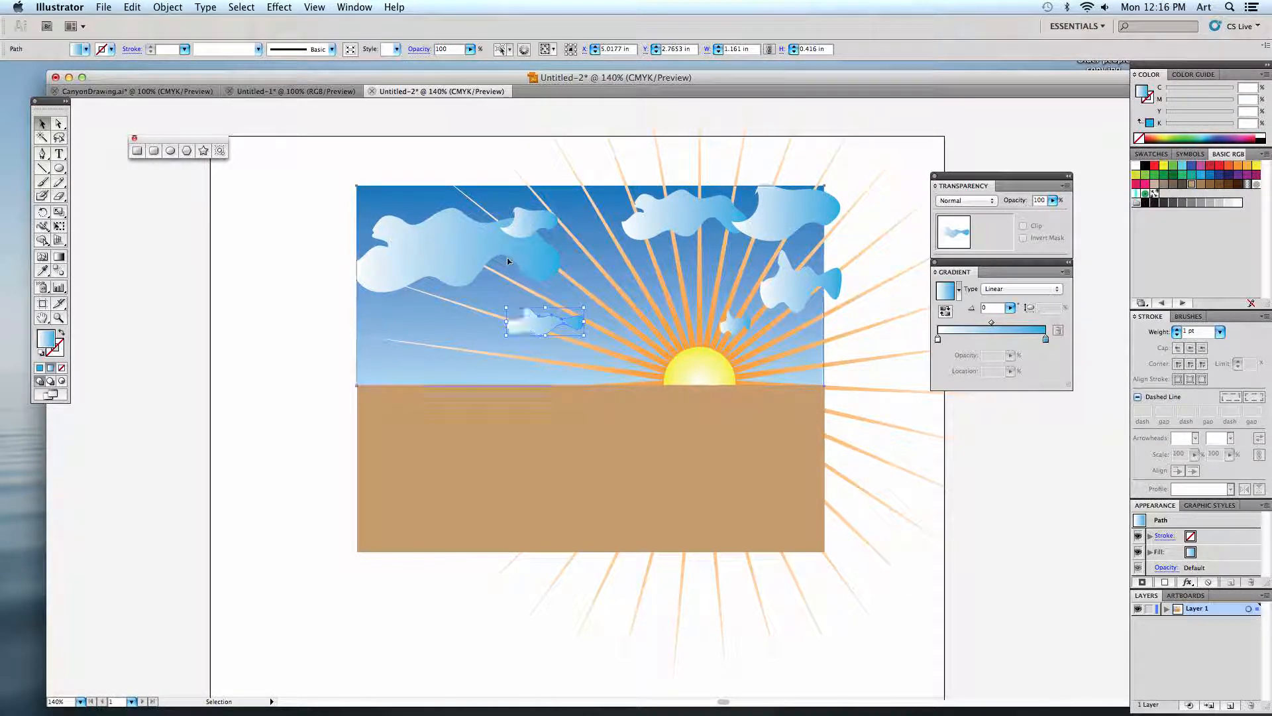
left_click(681, 221)
left_click_drag(681, 221, 450, 320, "alt")
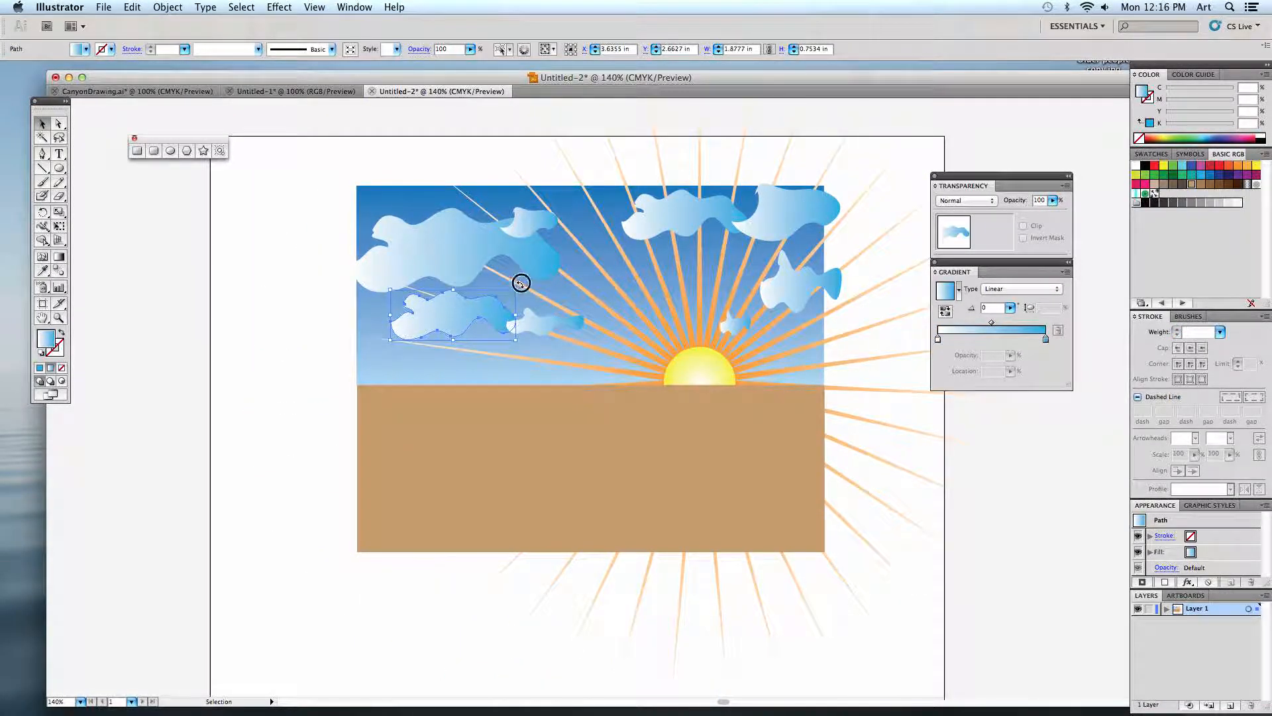
Rotate the copied cloud 180° and scale both it and the small cloud beside it down.
left_click_drag(519, 278, 398, 335)
key("super+z")
left_click(425, 325)
left_click(426, 325)
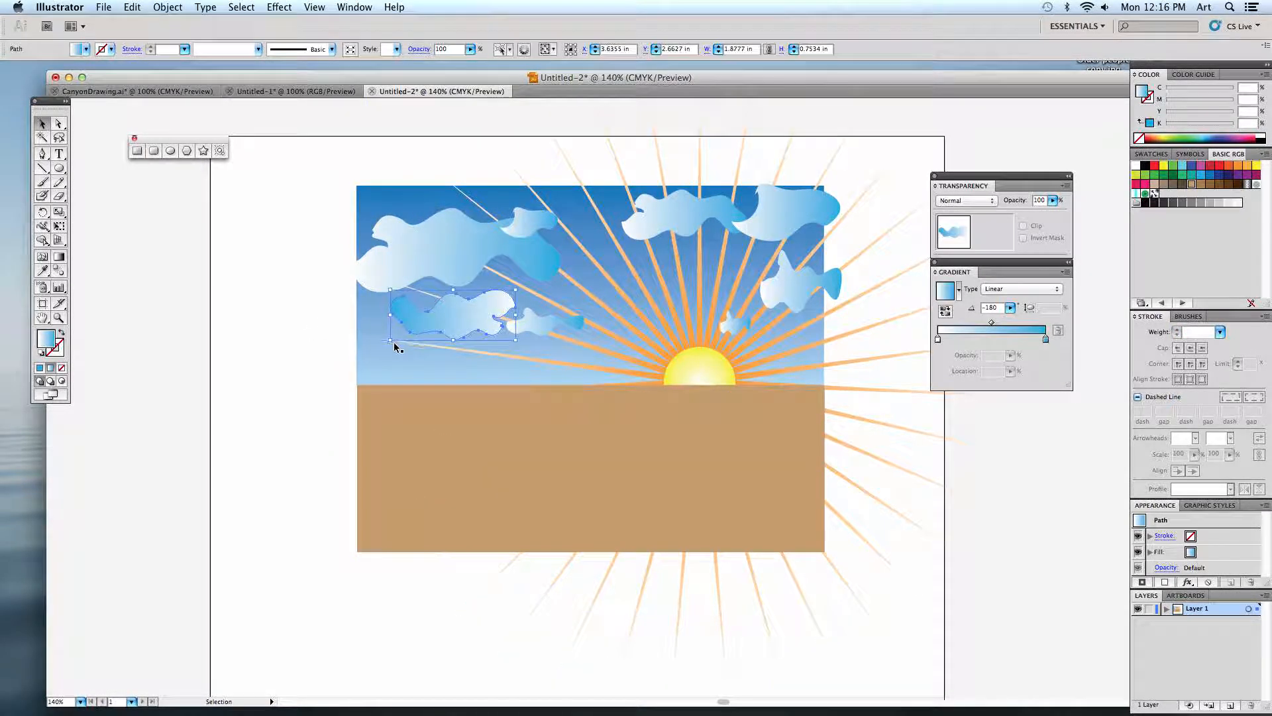
left_click_drag(421, 330, 516, 329)
left_click(530, 324)
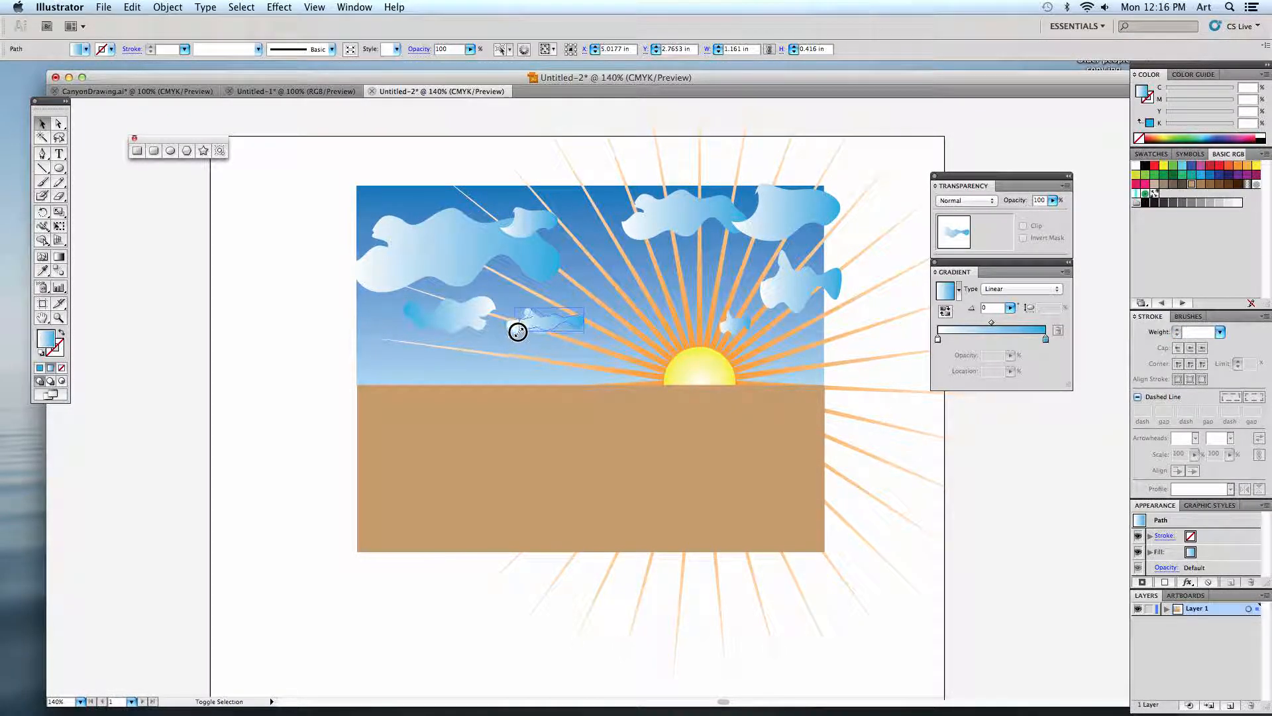
left_click(312, 318)
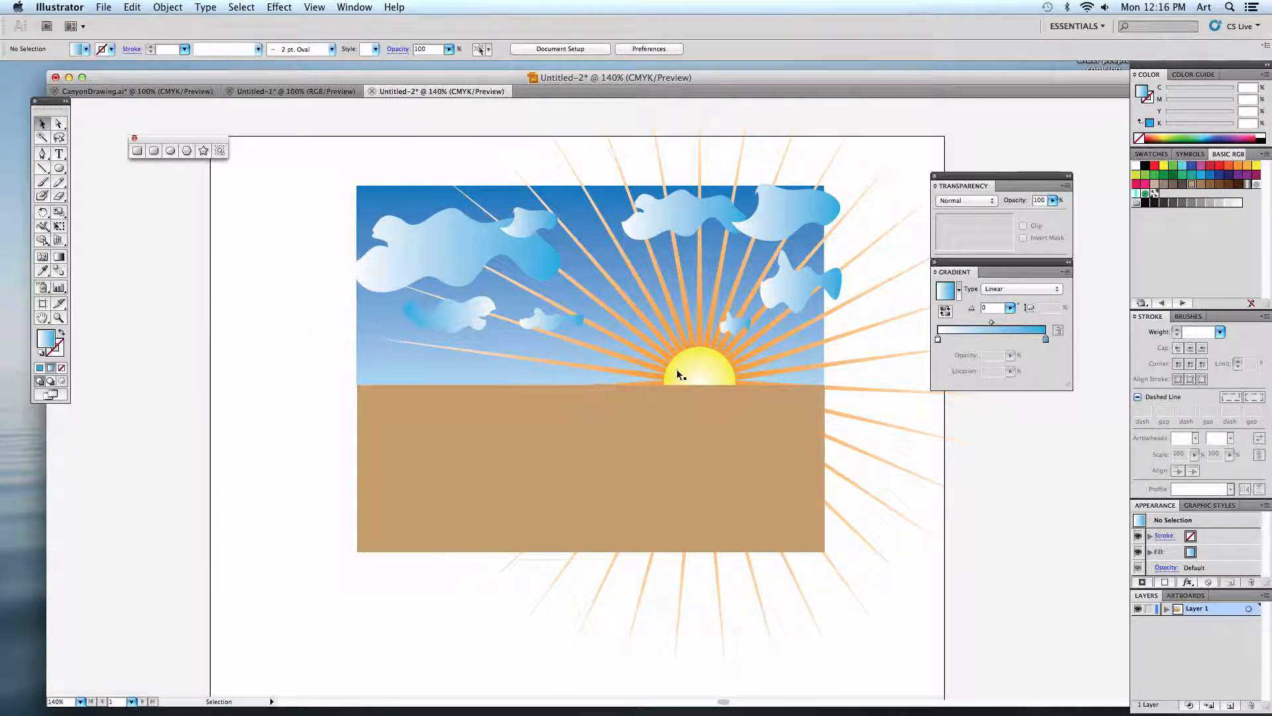
Send the top-centre cloud behind all other objects and bring it back in front of the sky and sun rays.
left_click(682, 228)
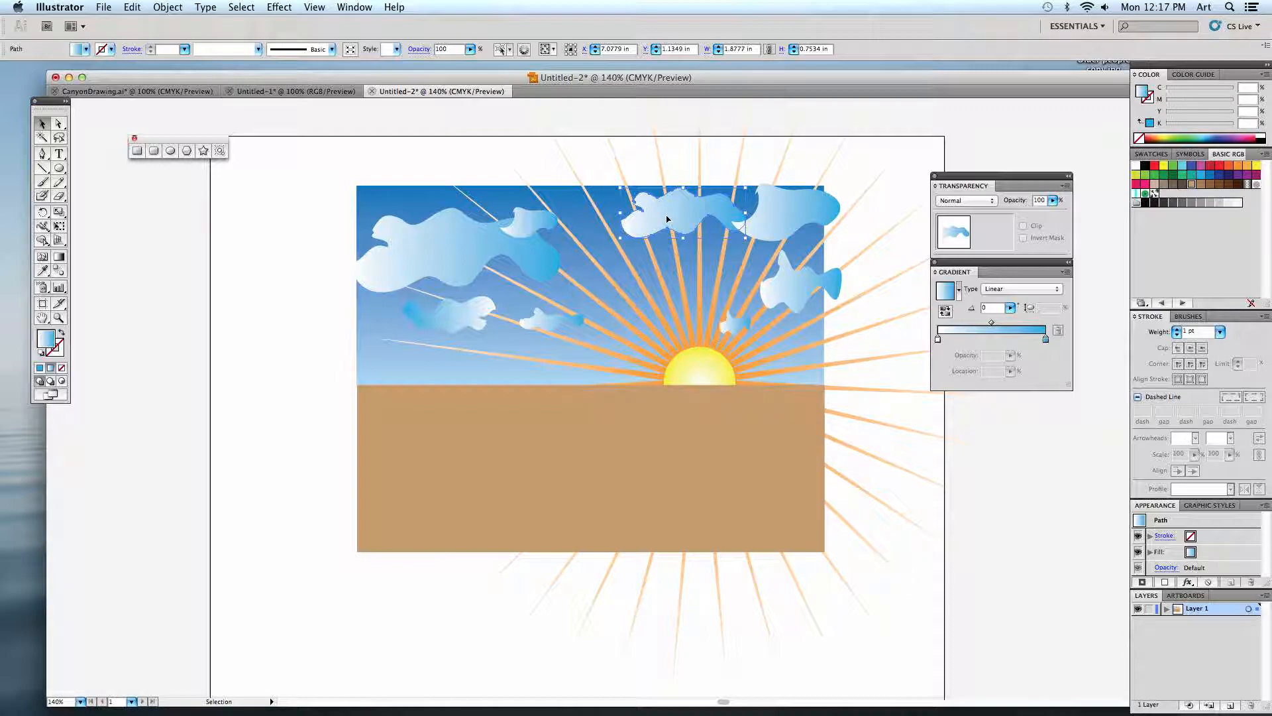
key("shift+super+bracketleft")
key("super+bracketright")
left_click(682, 178)
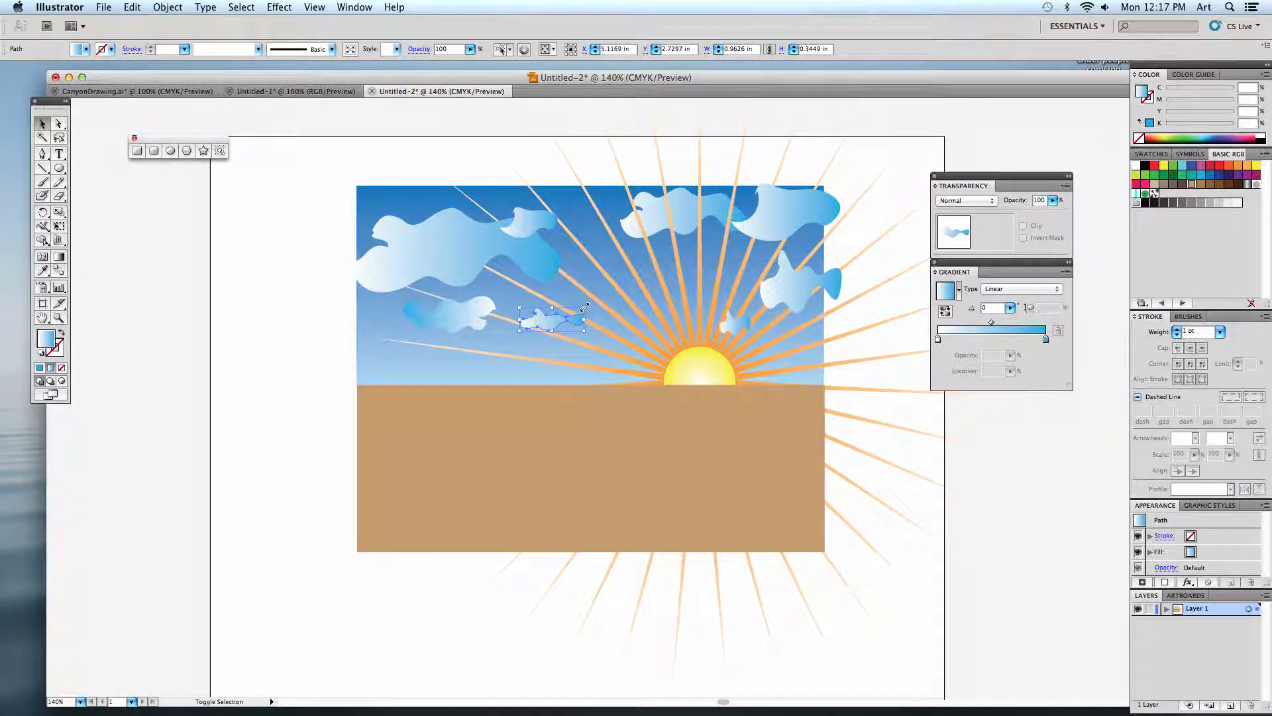
Enlarge the small cloud beside the rotated copy to about 1.22 by 0.44 in, and move the document window up and to the left.
left_click_drag(586, 309, 603, 301)
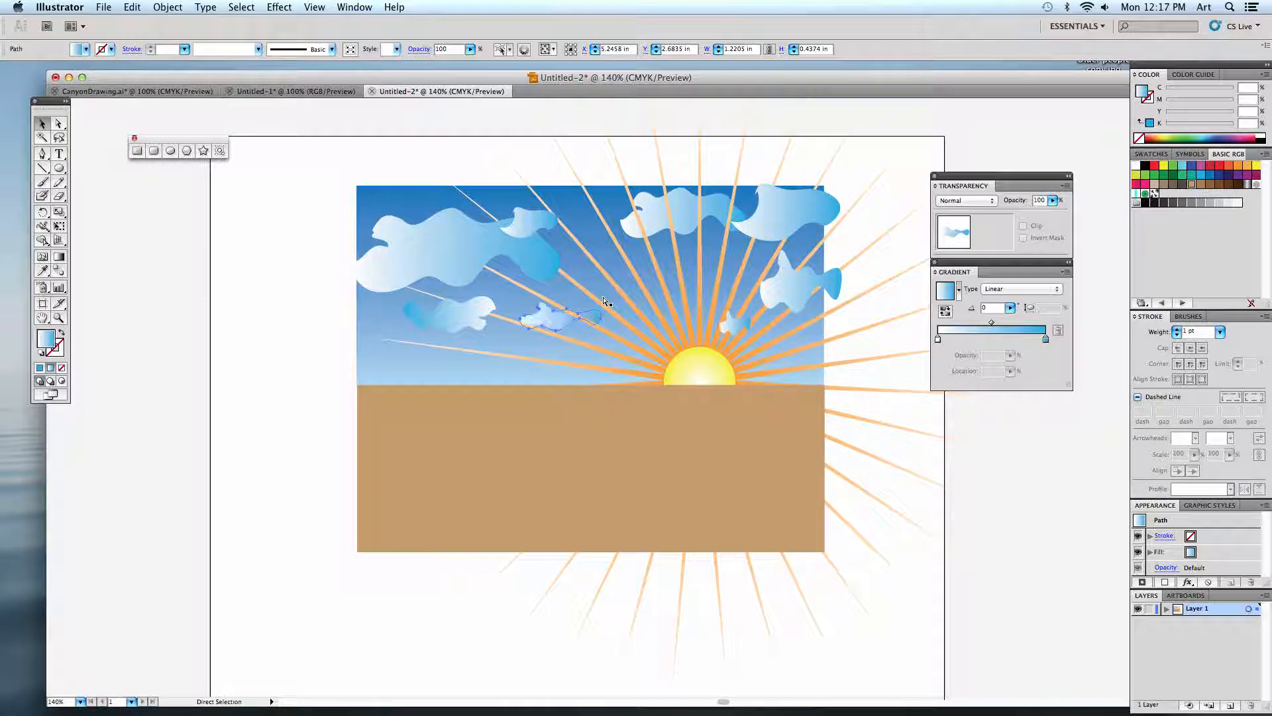
left_click(327, 362)
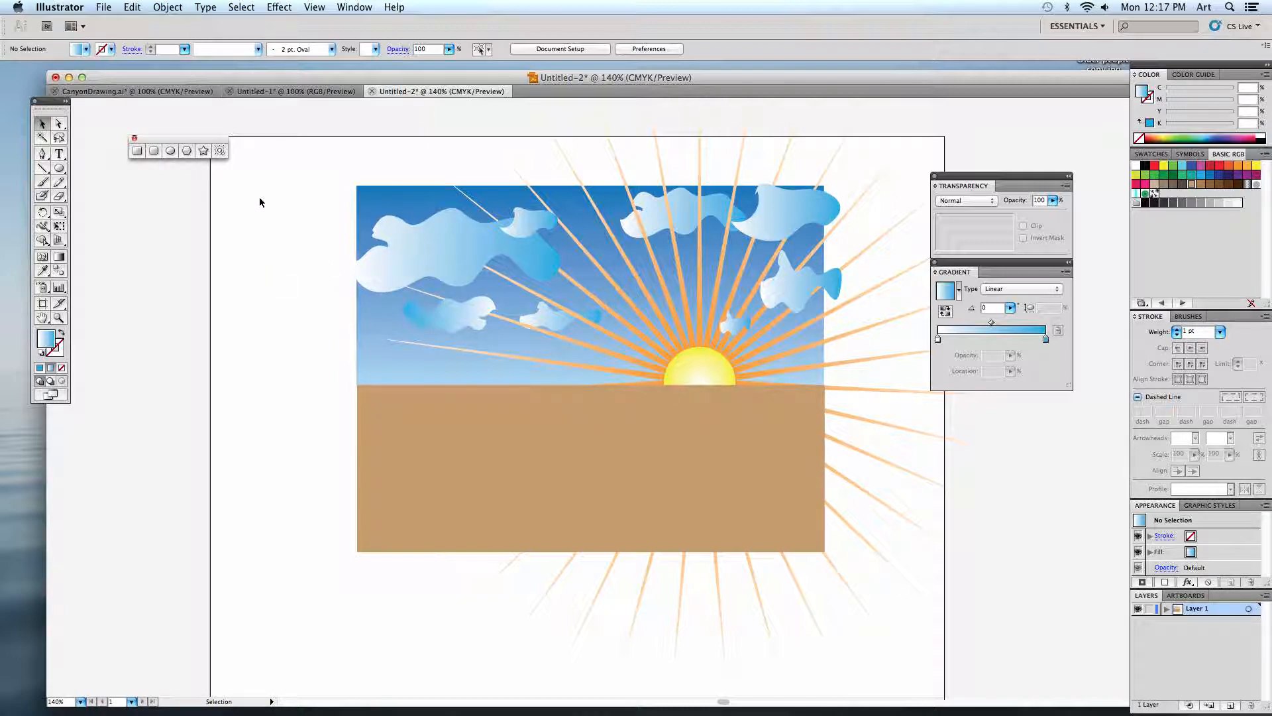
left_click_drag(203, 82, 143, 69)
left_click(189, 315)
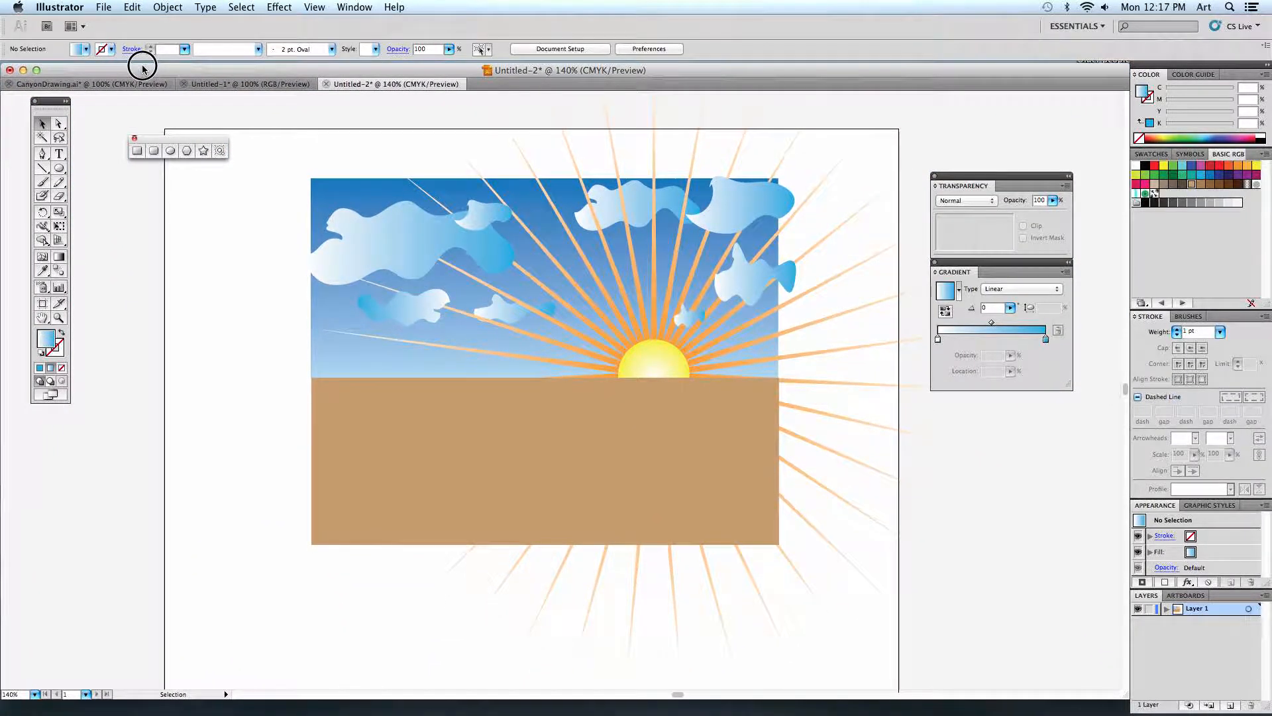
Place the linked image Speckles.jpg from the Desktop and fit it over the sky at about 7.11 by 3.13 in.
left_click(104, 8)
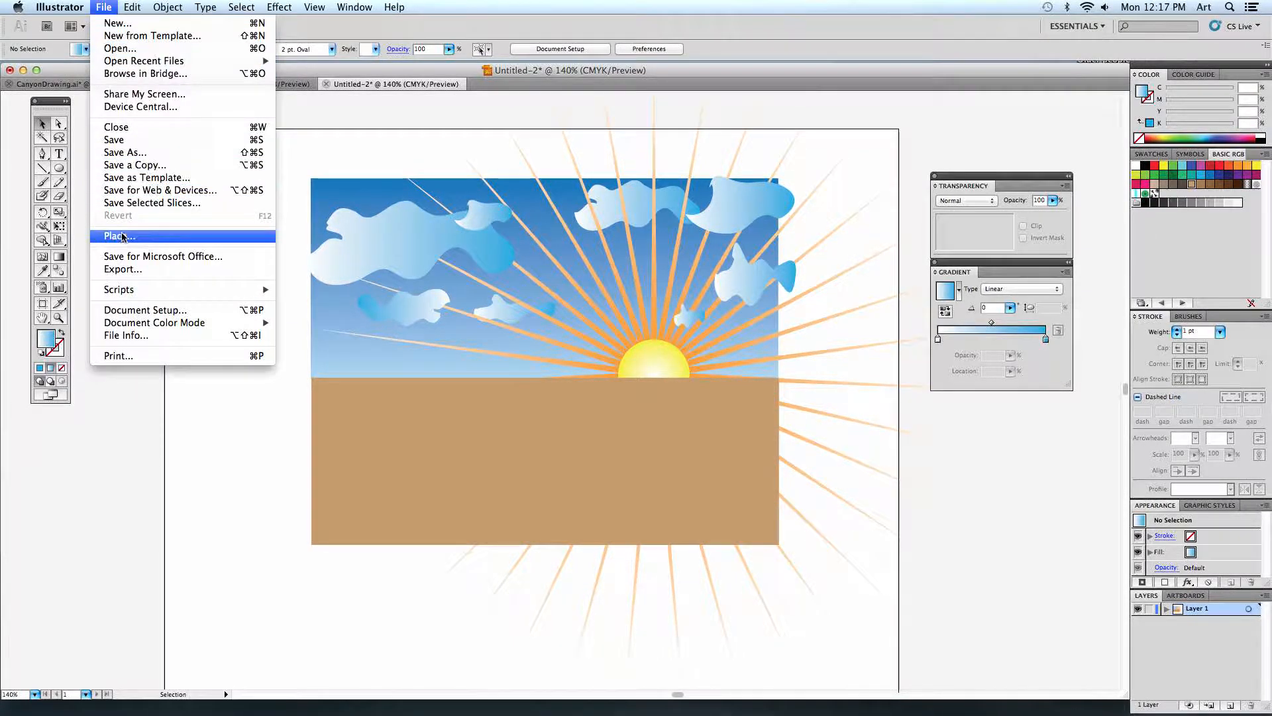
left_click(156, 242)
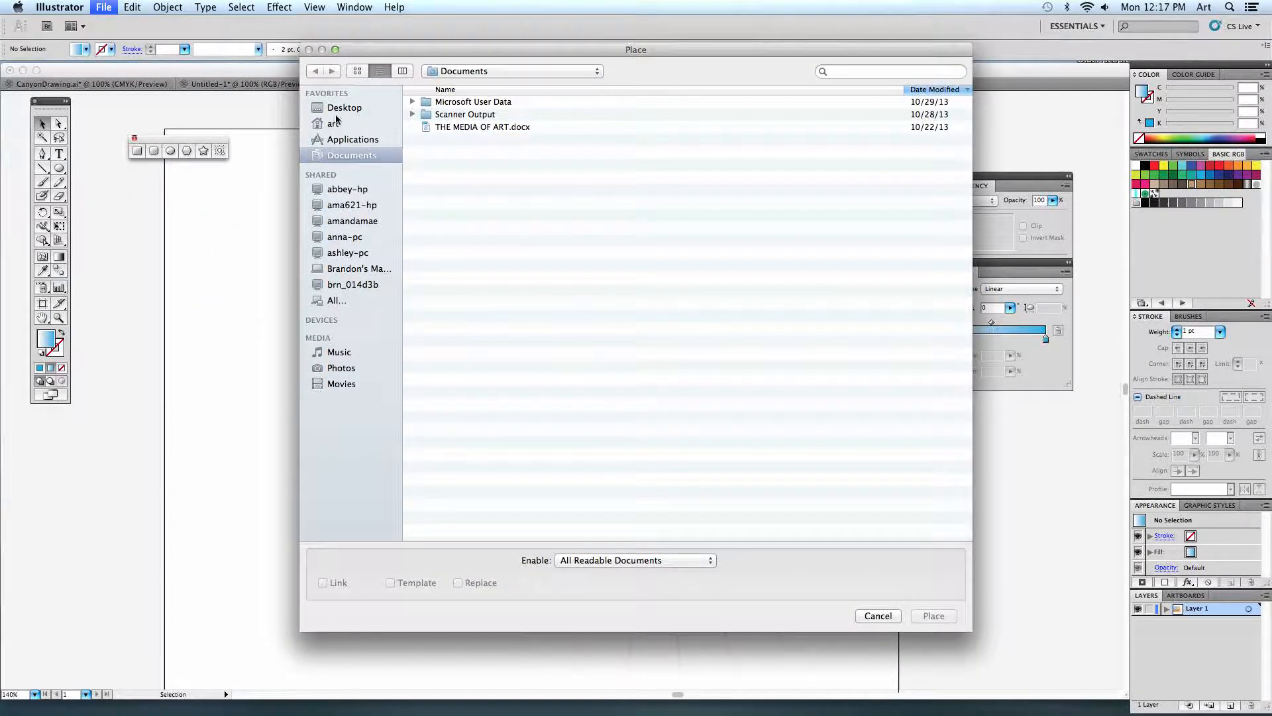
left_click(341, 109)
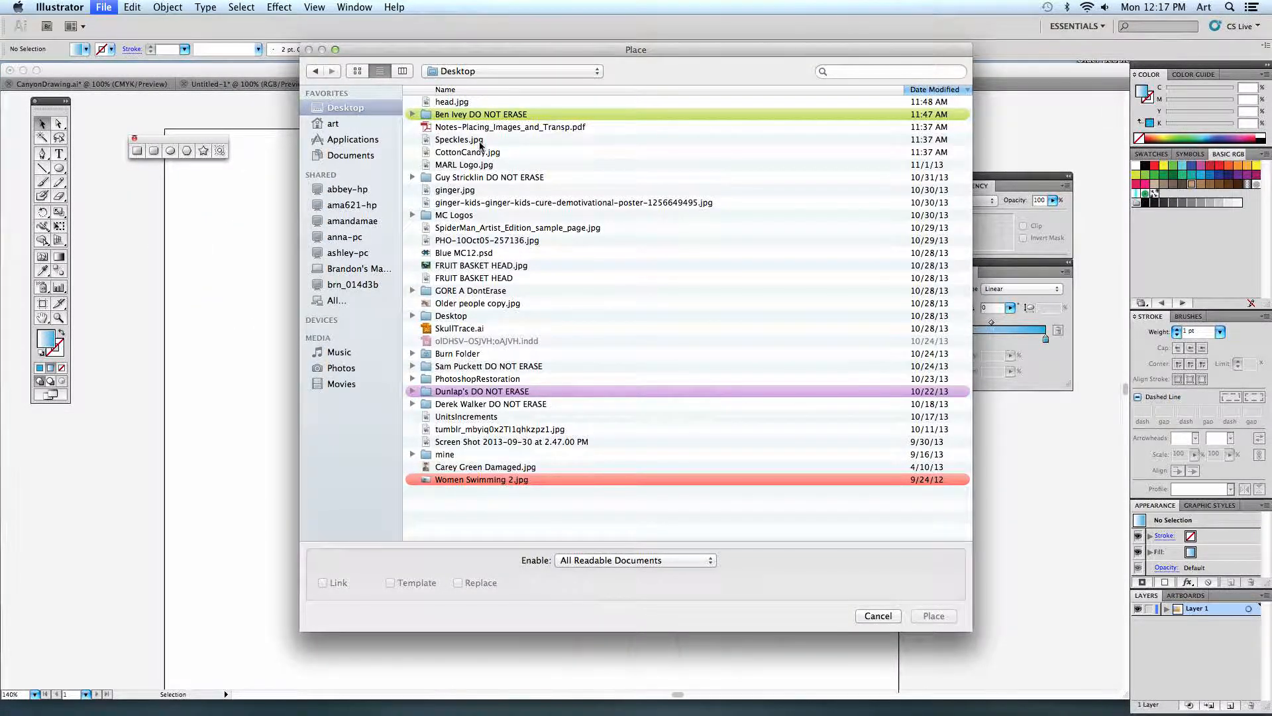
left_click(464, 140)
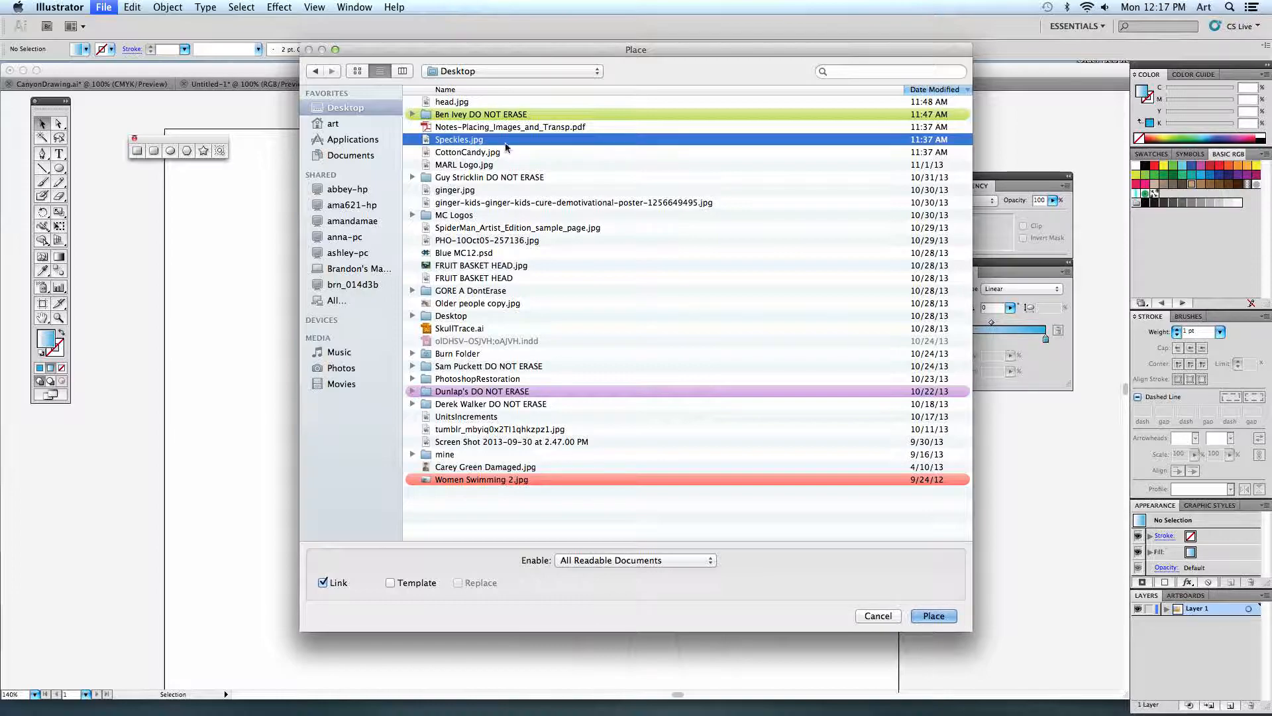
left_click(934, 616)
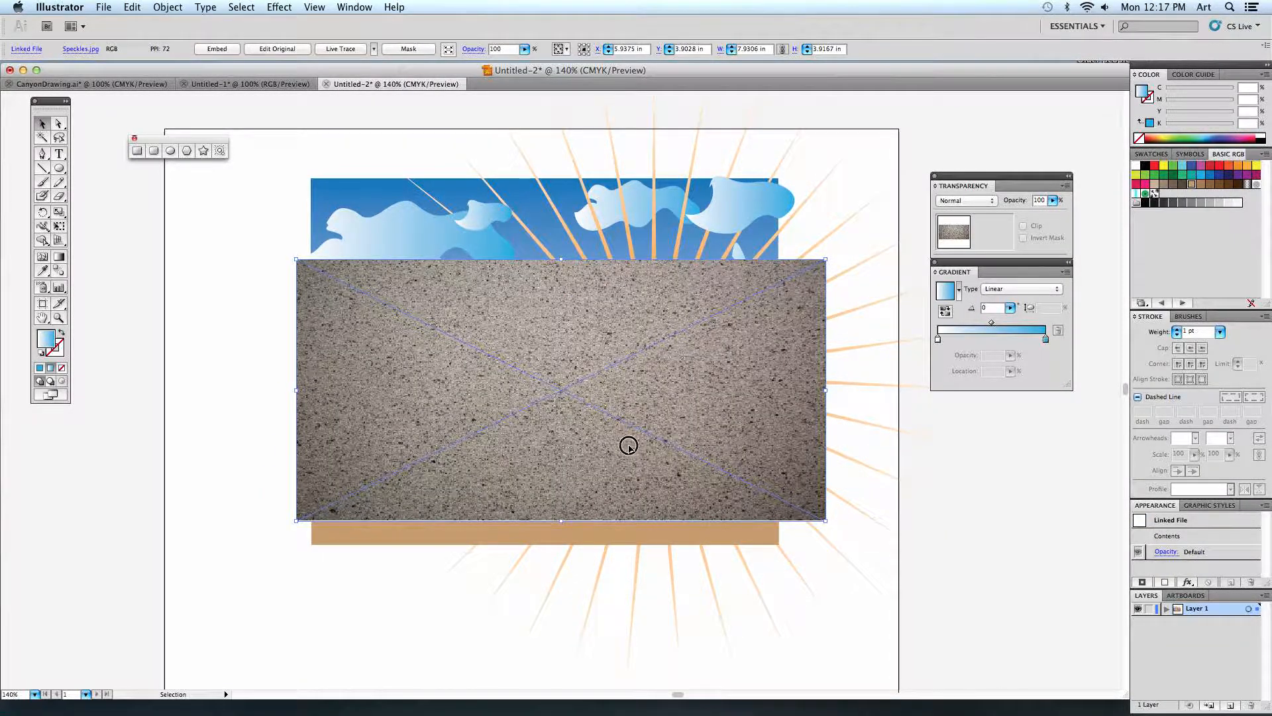
left_click_drag(628, 443, 642, 356)
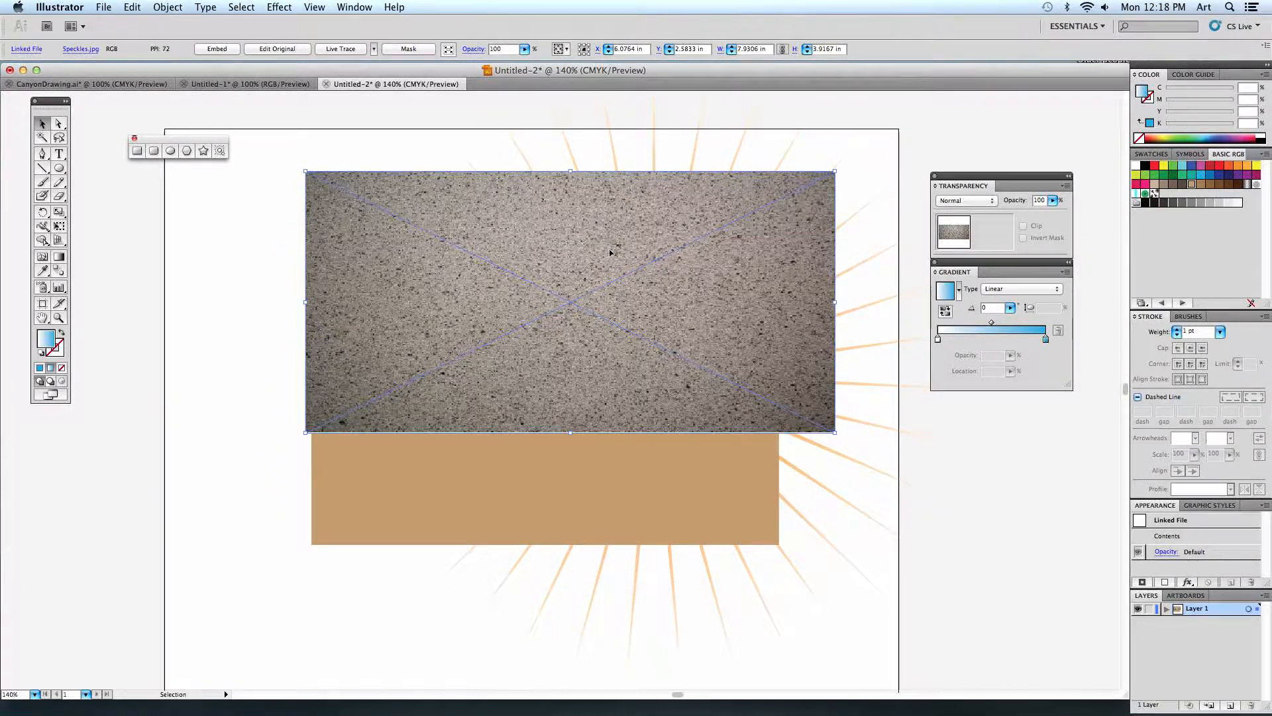
left_click_drag(835, 432, 780, 380)
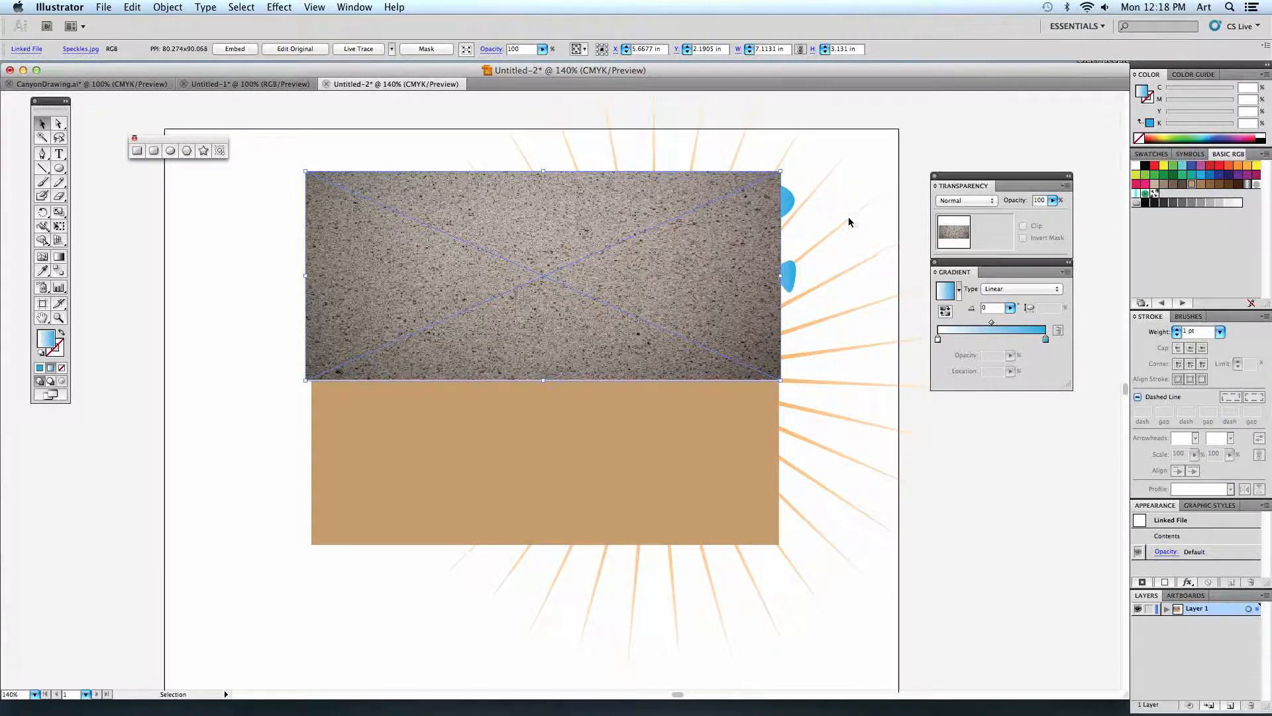
Set the speckled texture's blending mode to Screen, shifting the floating Transparency panel slightly.
left_click_drag(950, 185, 924, 180)
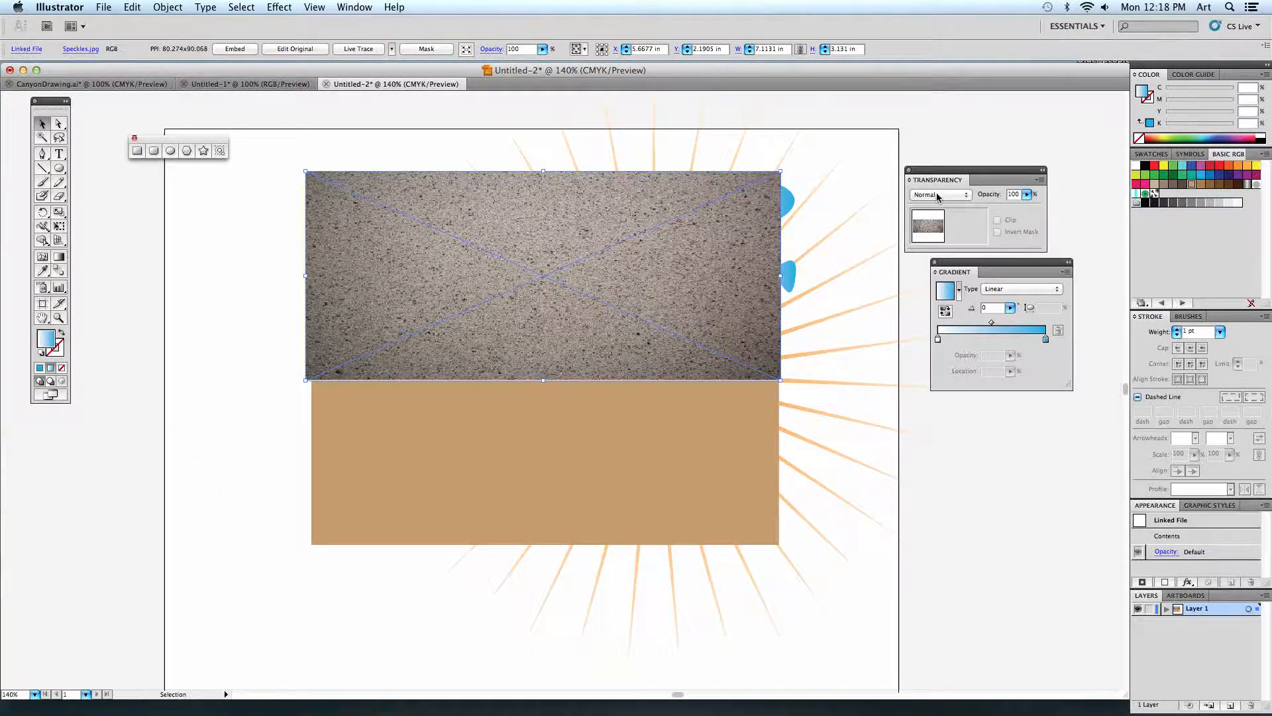
left_click(938, 195)
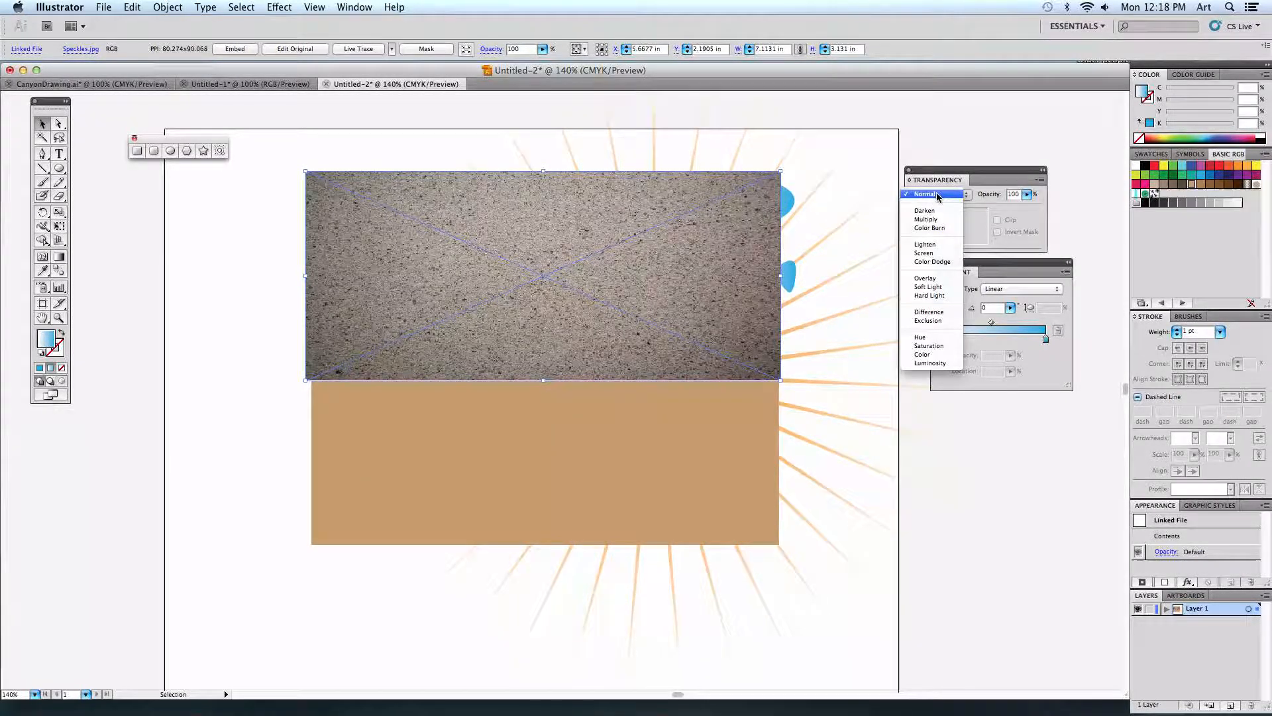
left_click(941, 255)
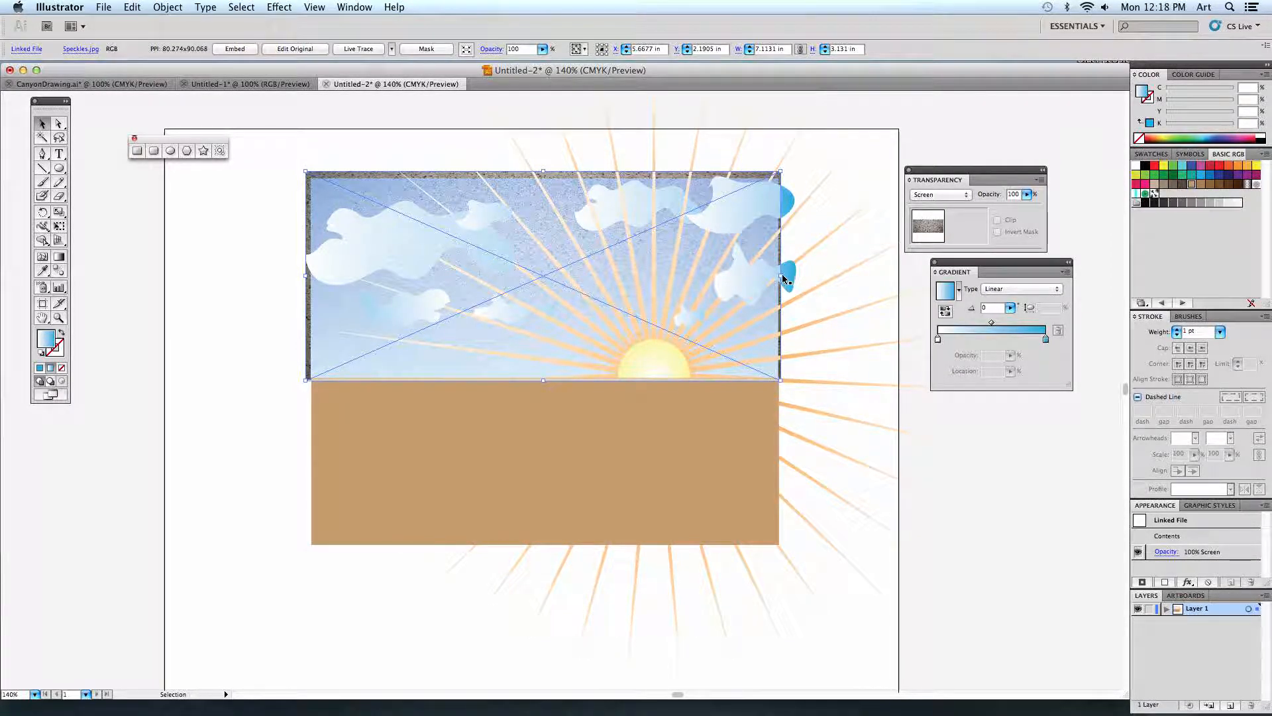
Widen the speckled texture to about 7.25 in and reposition it so that it covers the whole sky.
left_click_drag(780, 276, 789, 277)
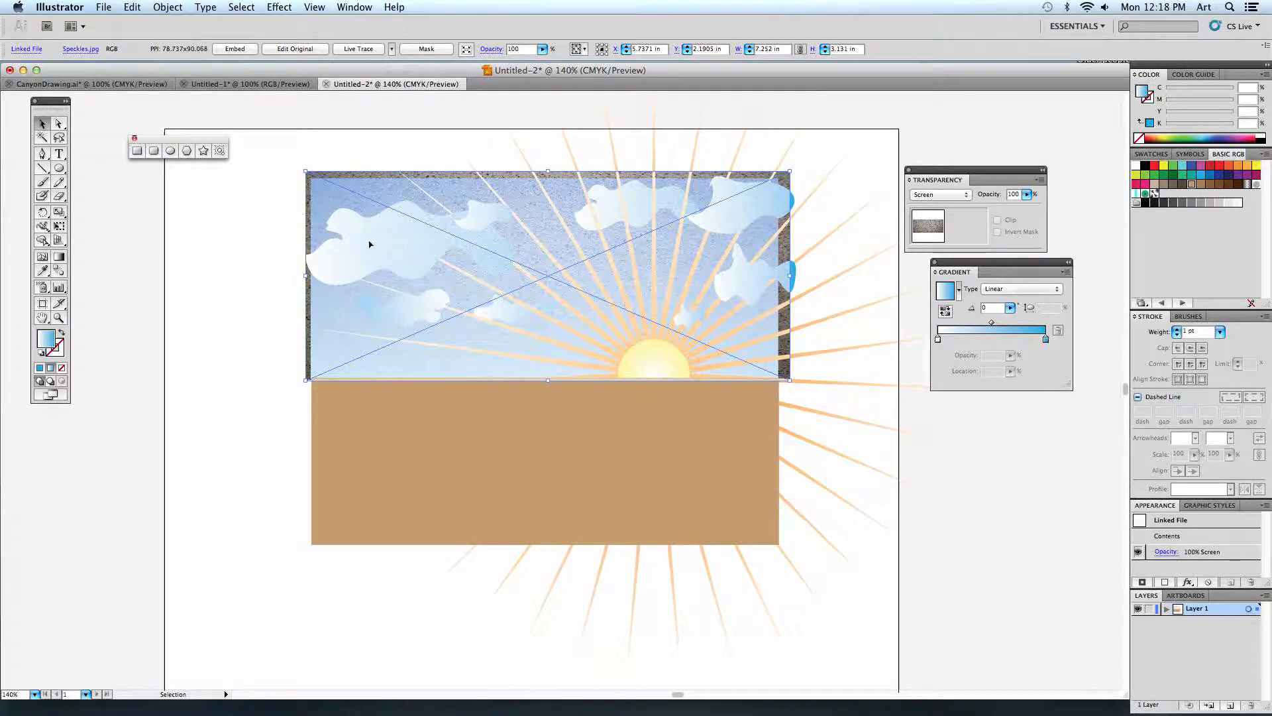
left_click_drag(370, 245, 733, 338)
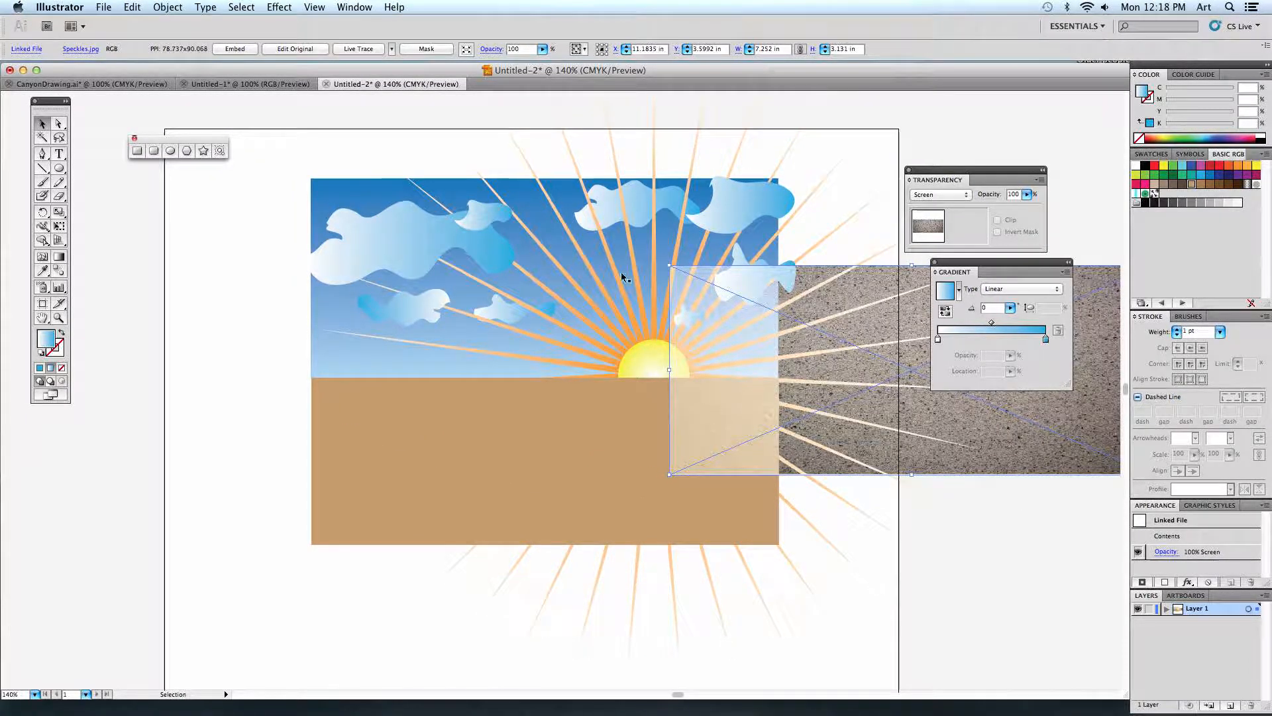
left_click_drag(828, 362, 476, 270)
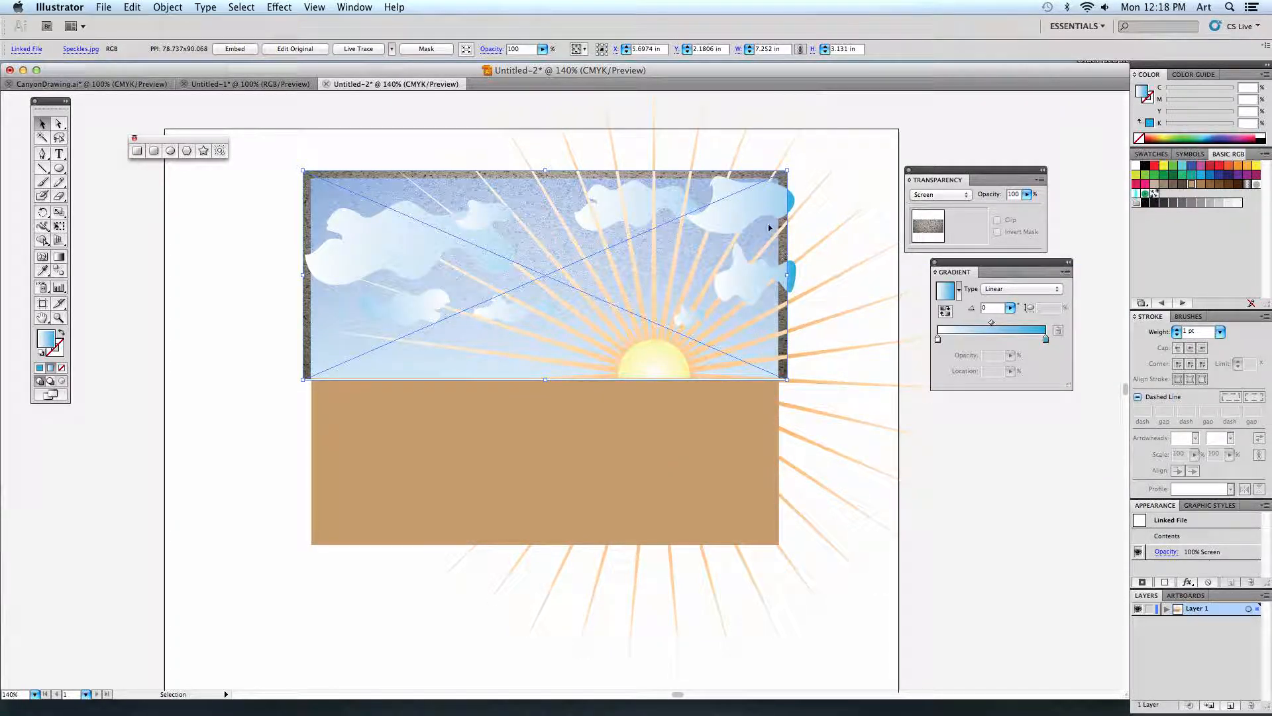
left_click_drag(732, 250, 735, 250)
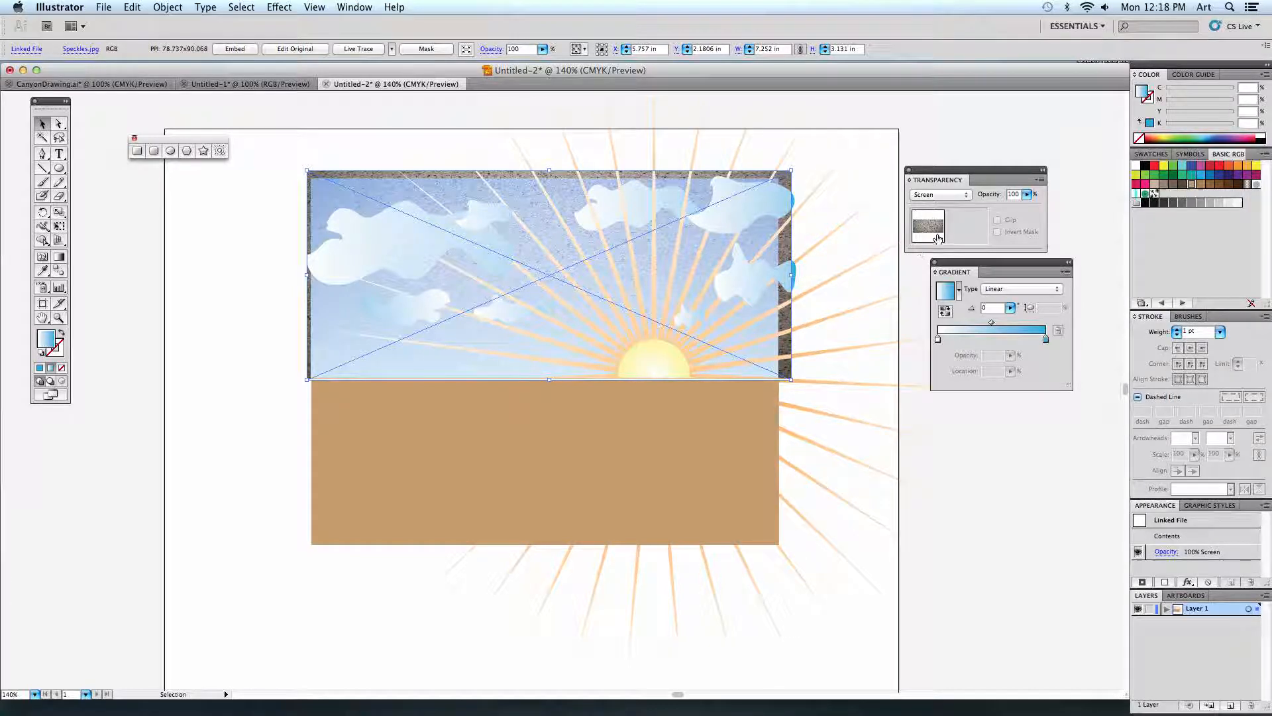
Lower the speckled texture's opacity to 55% and deselect it.
left_click(1026, 194)
left_click_drag(1026, 211, 995, 210)
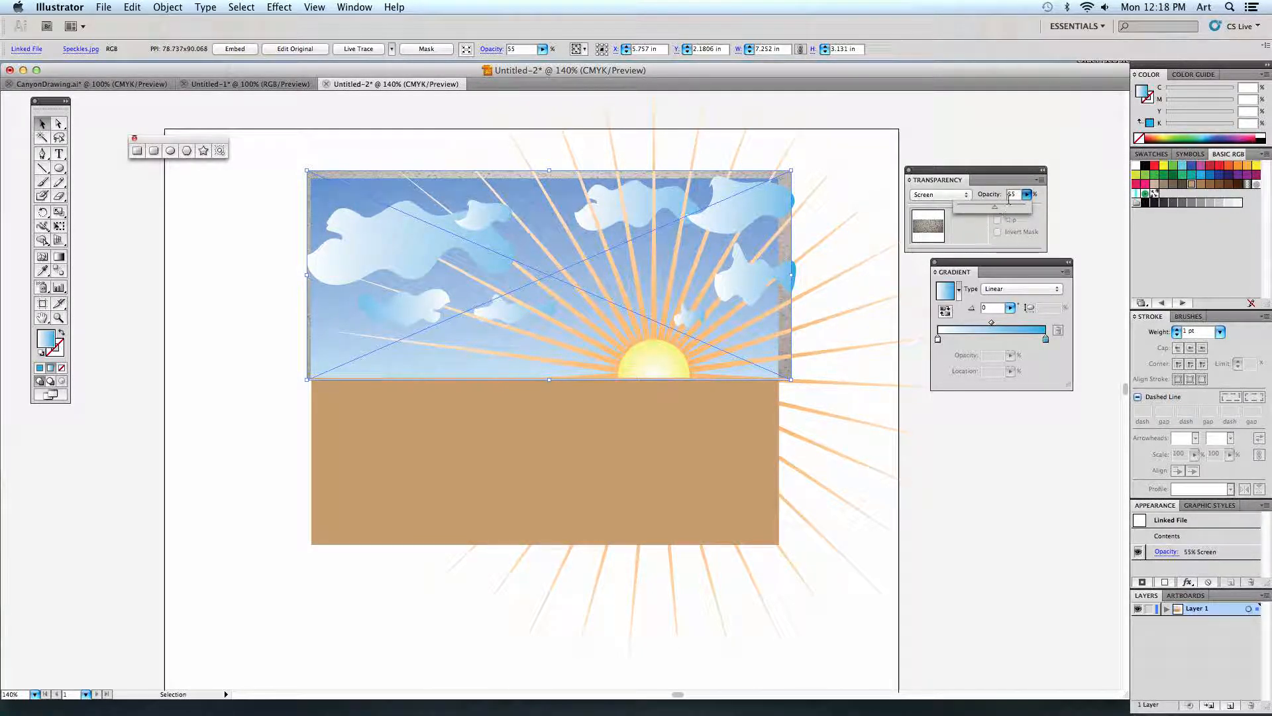
left_click(1011, 195)
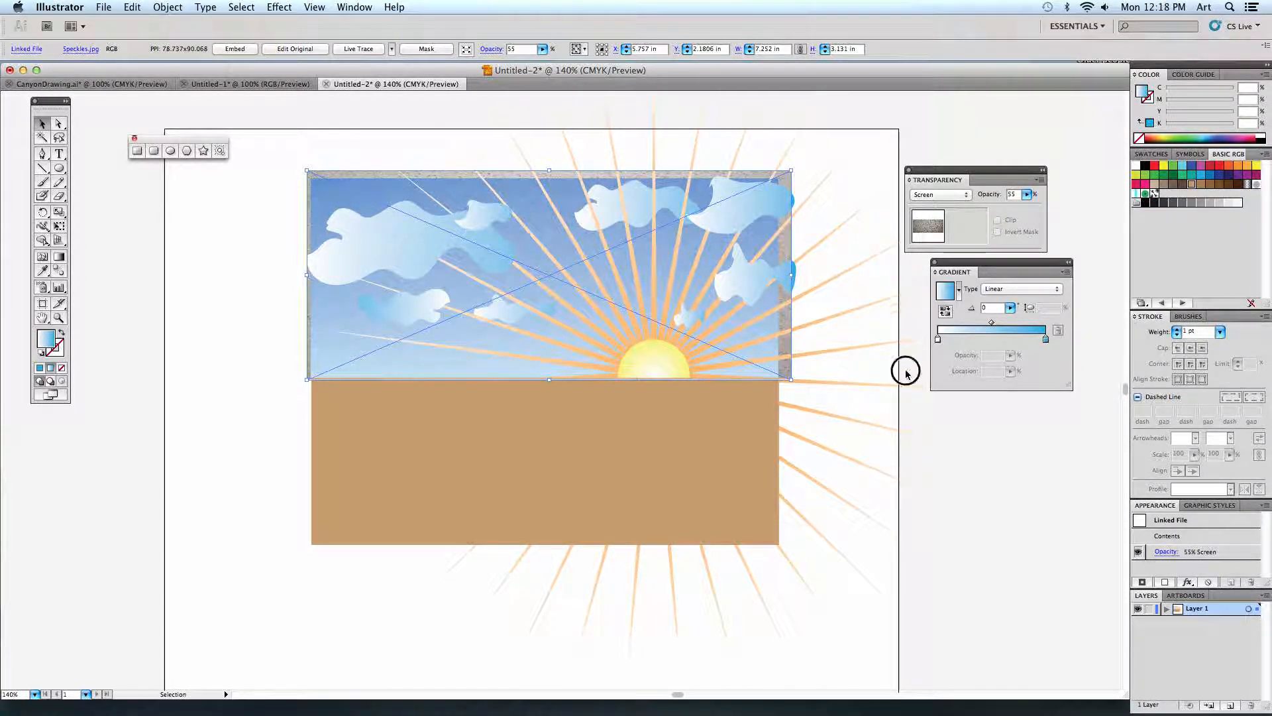
left_click(901, 421)
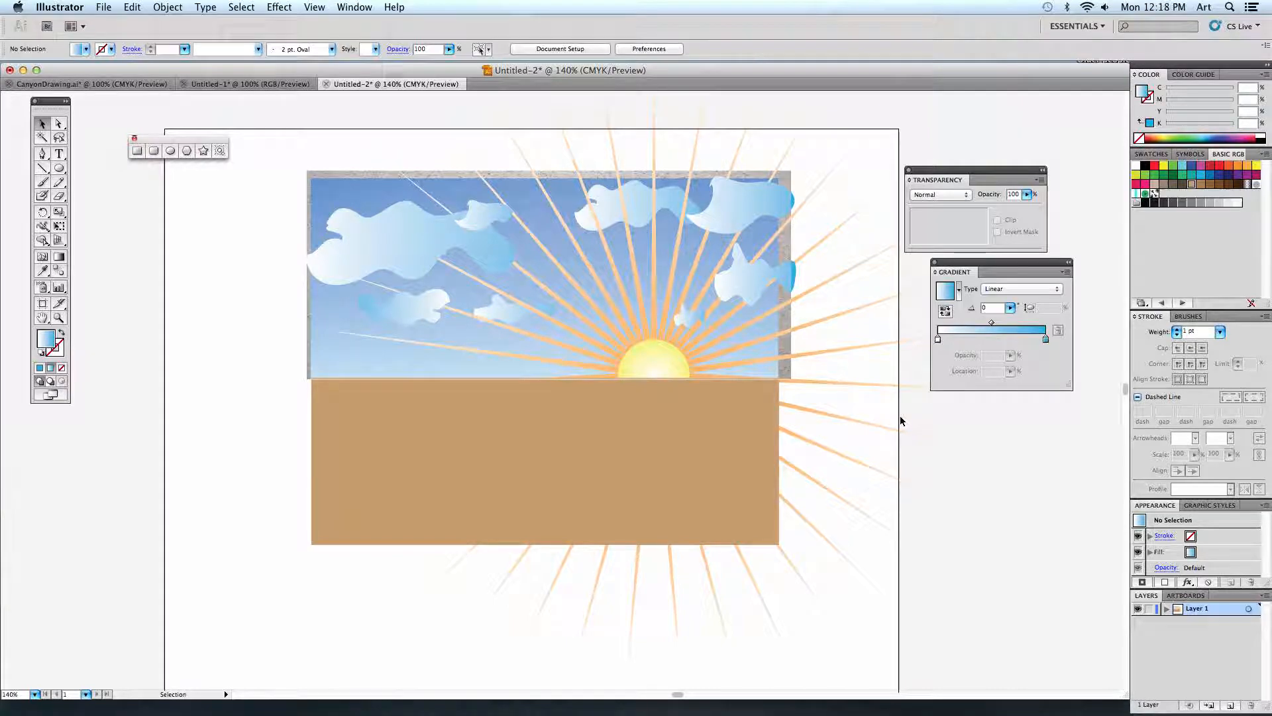
Move the floating Transparency and Gradient panels up and to the right to uncover more of the horizon.
key("super+equal")
key("super+equal")
key("super+equal")
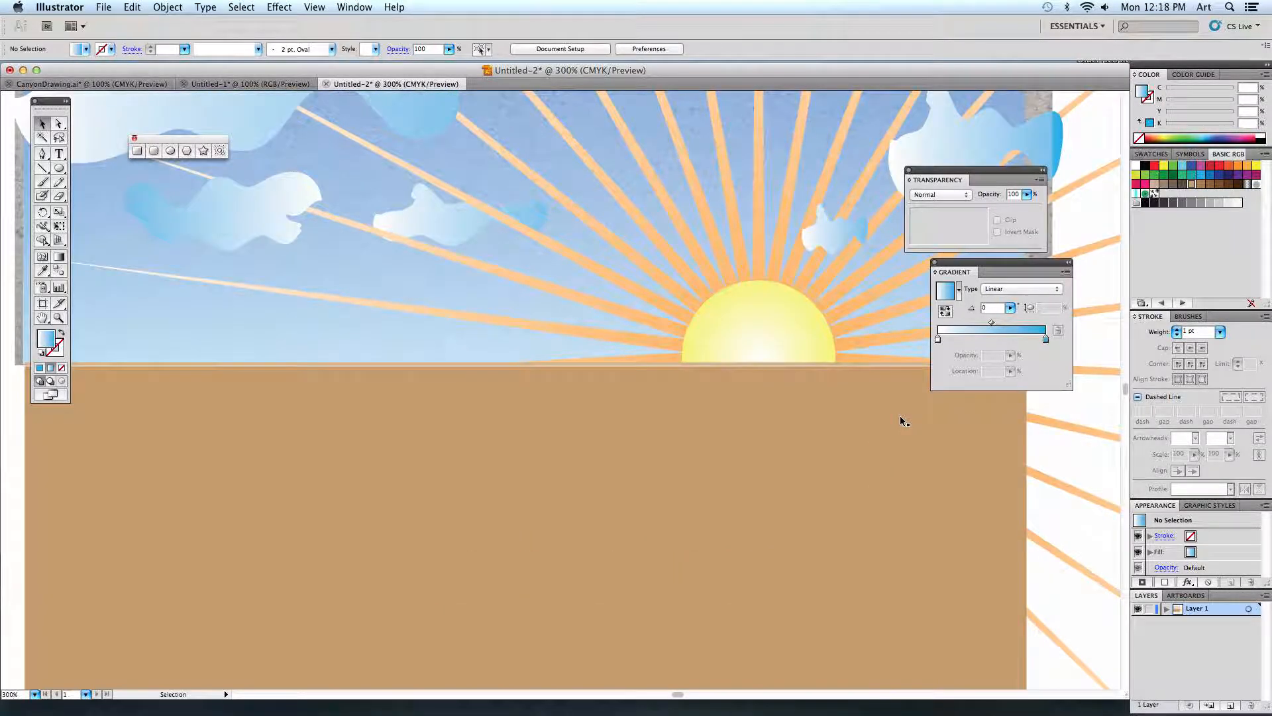
left_click_drag(809, 397, 830, 439)
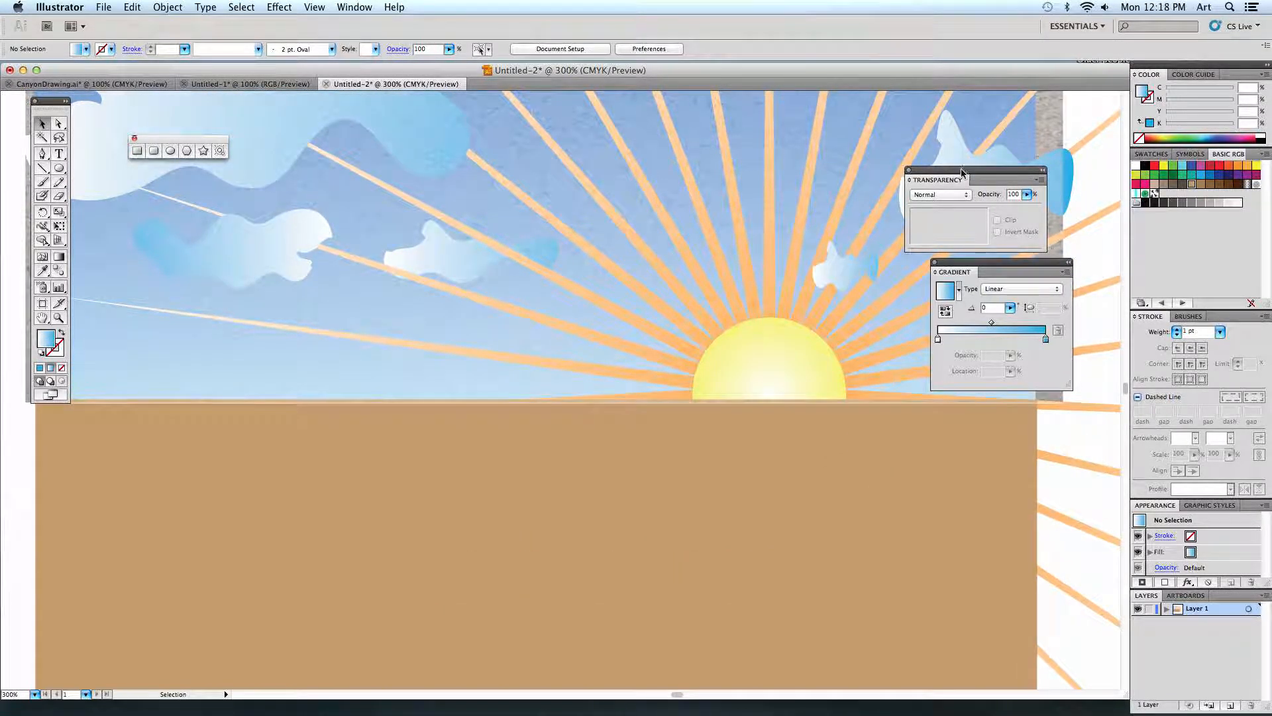
left_click_drag(964, 173, 1001, 123)
left_click_drag(995, 264, 1007, 230)
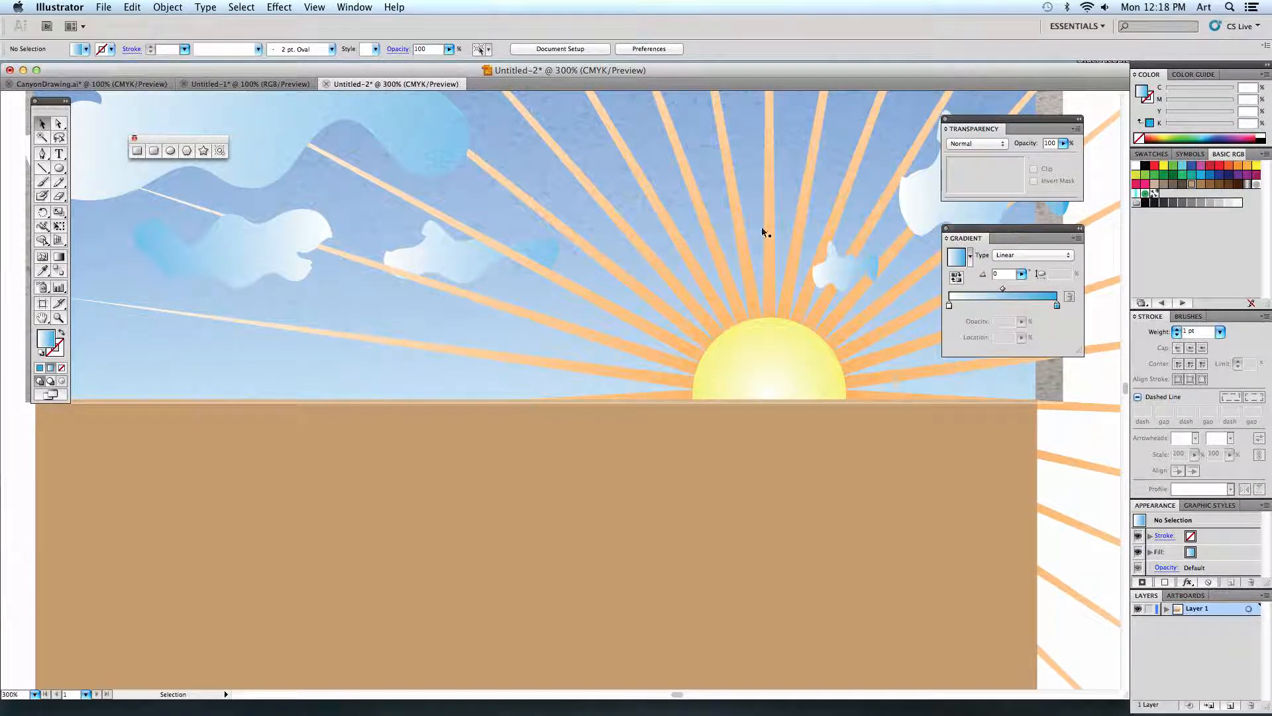
Draw a dark brown mountain range with the Pencil tool across the horizon, about 7.48 by 1.17 in, dipping at the sun.
left_click(59, 181)
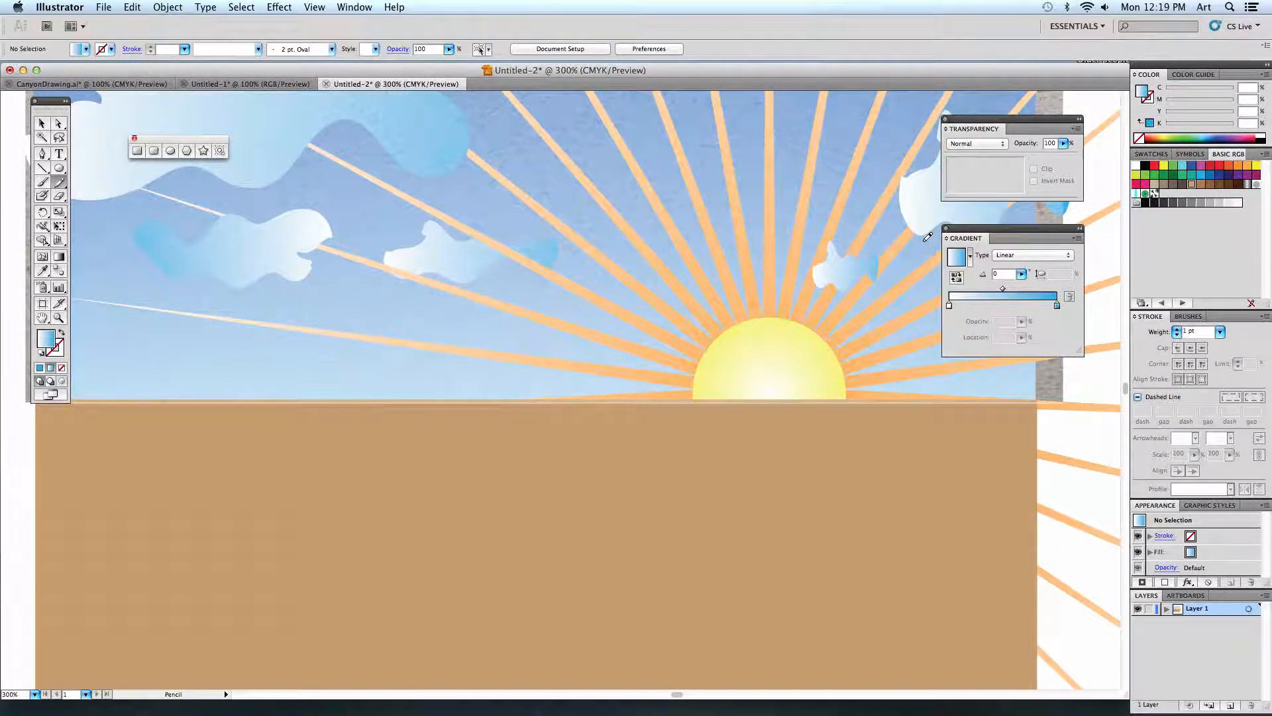
left_click(1238, 184)
key("super+minus")
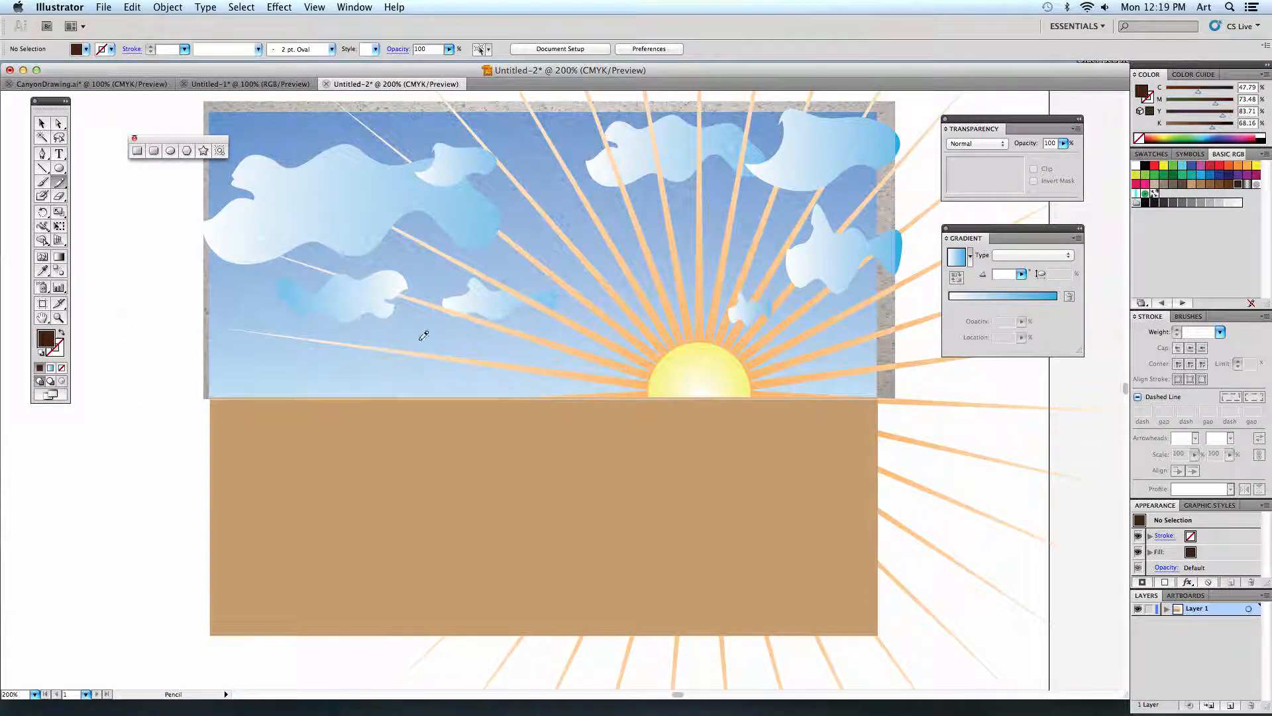
mouse_move(193, 343)
left_mouse_down()
mouse_move(236, 329)
mouse_move(254, 349)
mouse_move(306, 345)
mouse_move(352, 370)
mouse_move(426, 379)
mouse_move(470, 345)
mouse_move(495, 372)
mouse_move(523, 362)
mouse_move(609, 369)
mouse_move(692, 400)
mouse_move(860, 346)
mouse_move(895, 366)
mouse_move(894, 403)
mouse_move(891, 424)
mouse_move(861, 431)
mouse_move(741, 426)
mouse_move(668, 404)
mouse_move(543, 429)
mouse_move(402, 424)
mouse_move(280, 440)
mouse_move(204, 418)
mouse_move(192, 358)
left_mouse_up()
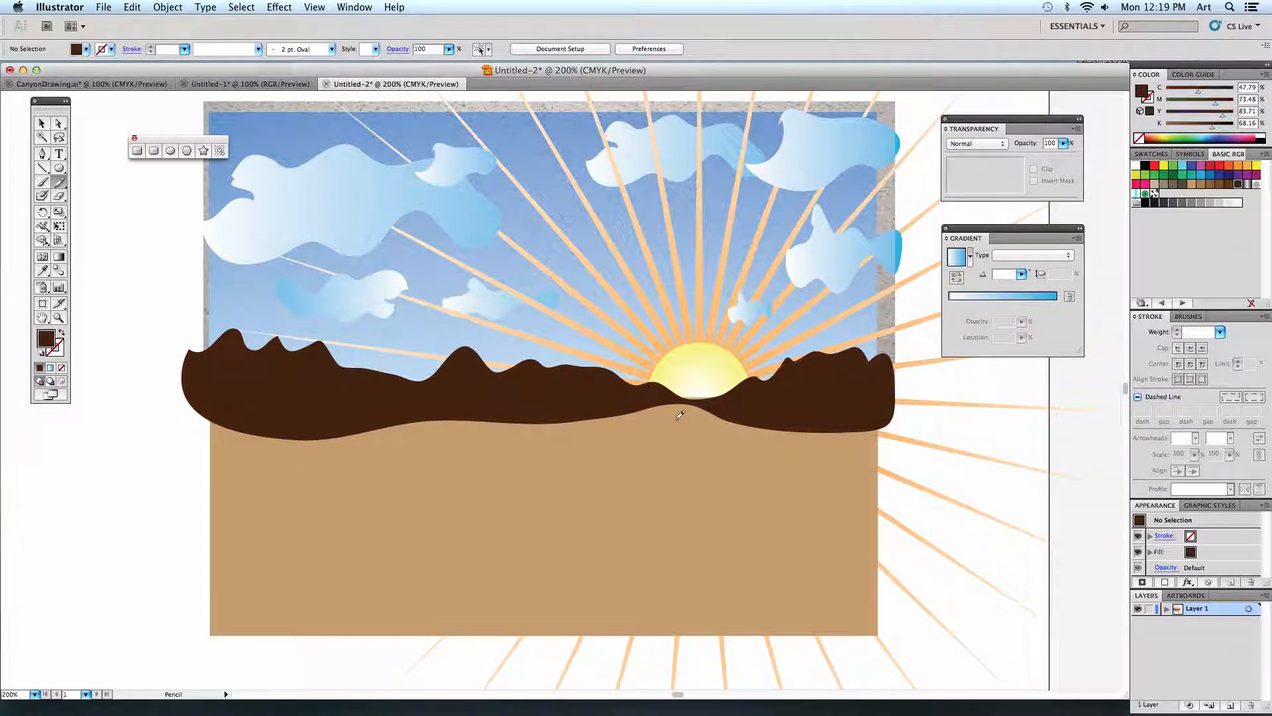
Nudge the dark brown mountain range up by two increments and deselect it.
left_click(42, 124)
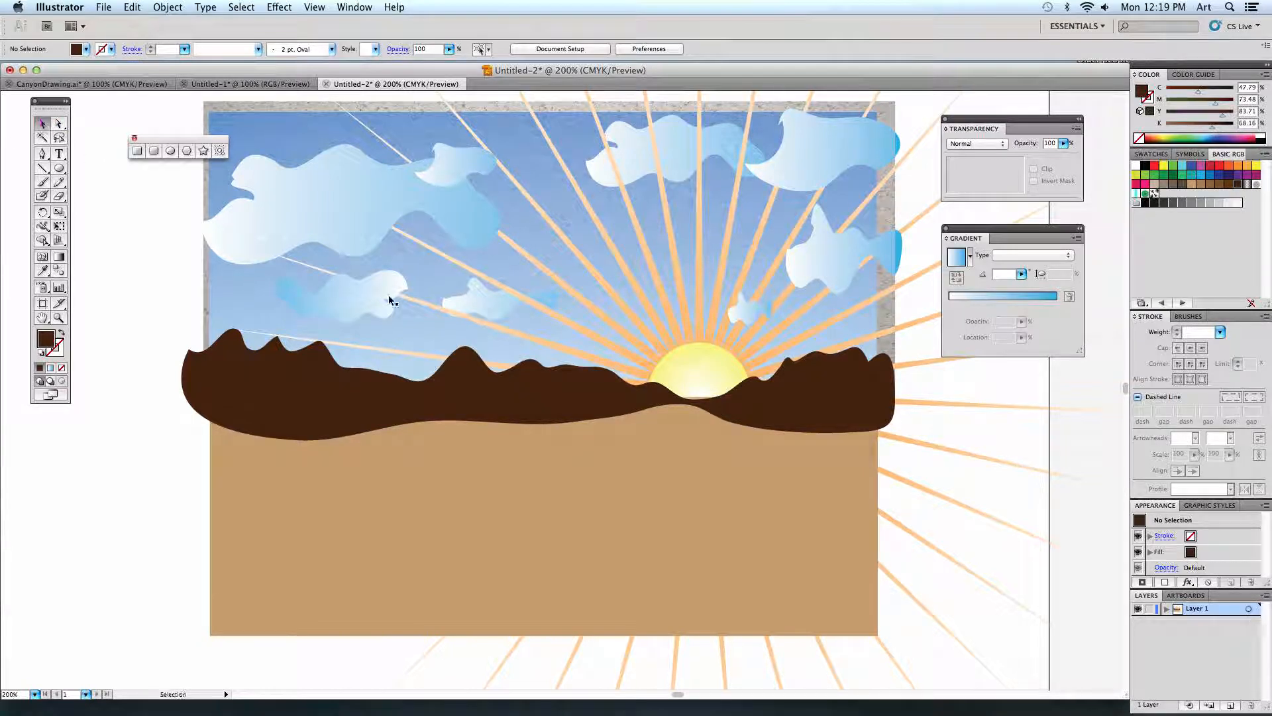
left_click(567, 387)
key("Up")
key("Up")
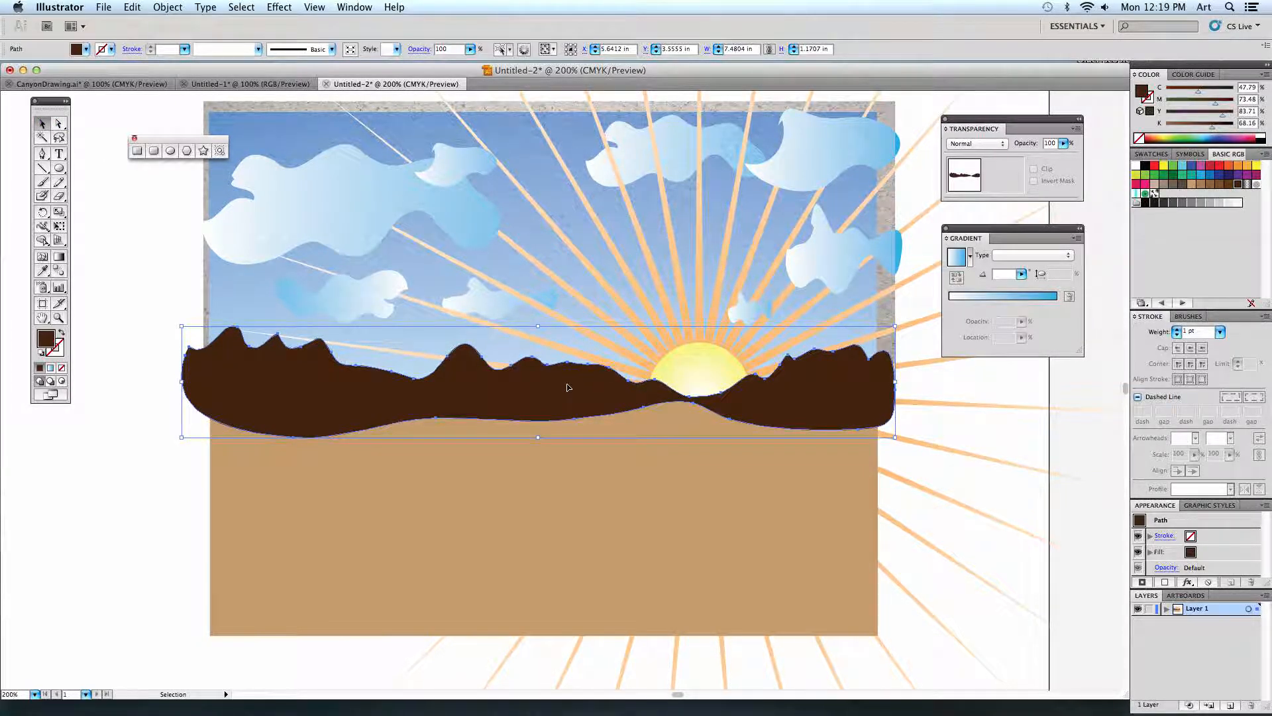
left_click(133, 417)
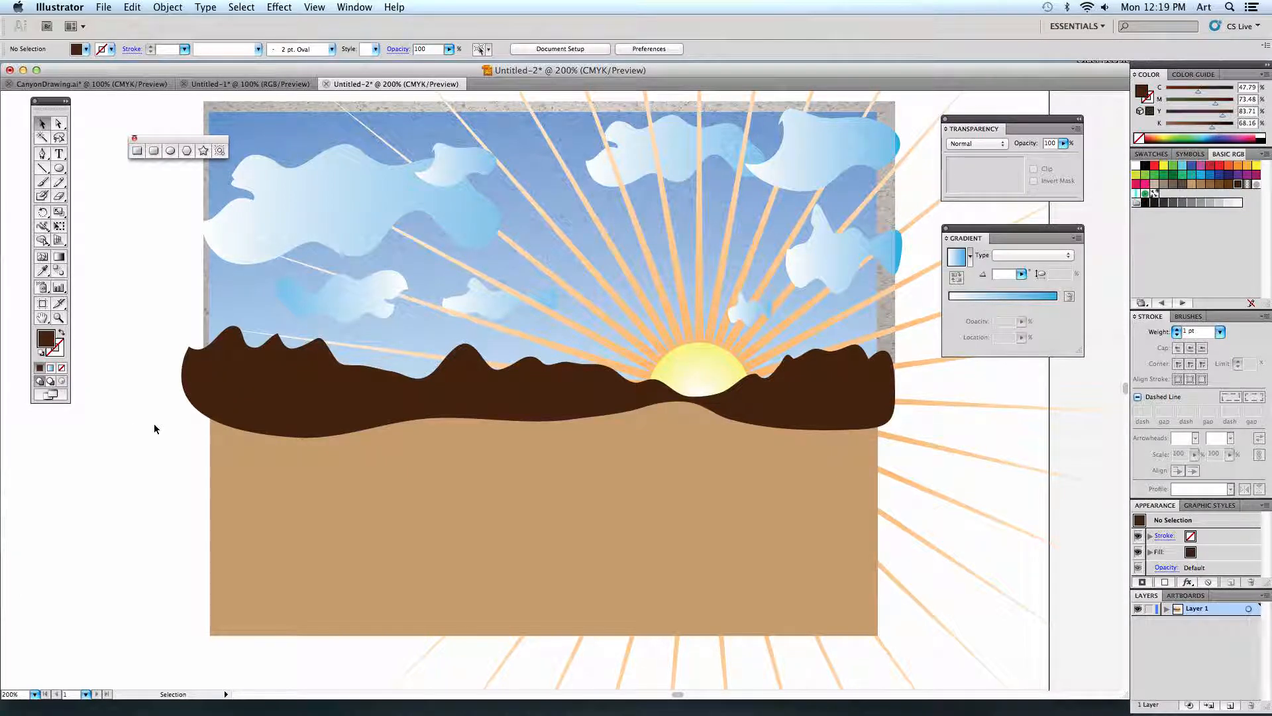
Using the CanyonDrawing.ai reference, pencil wavy orange land shapes on both sides of the ground, leaving a tan path widening from the sun.
left_click(59, 182)
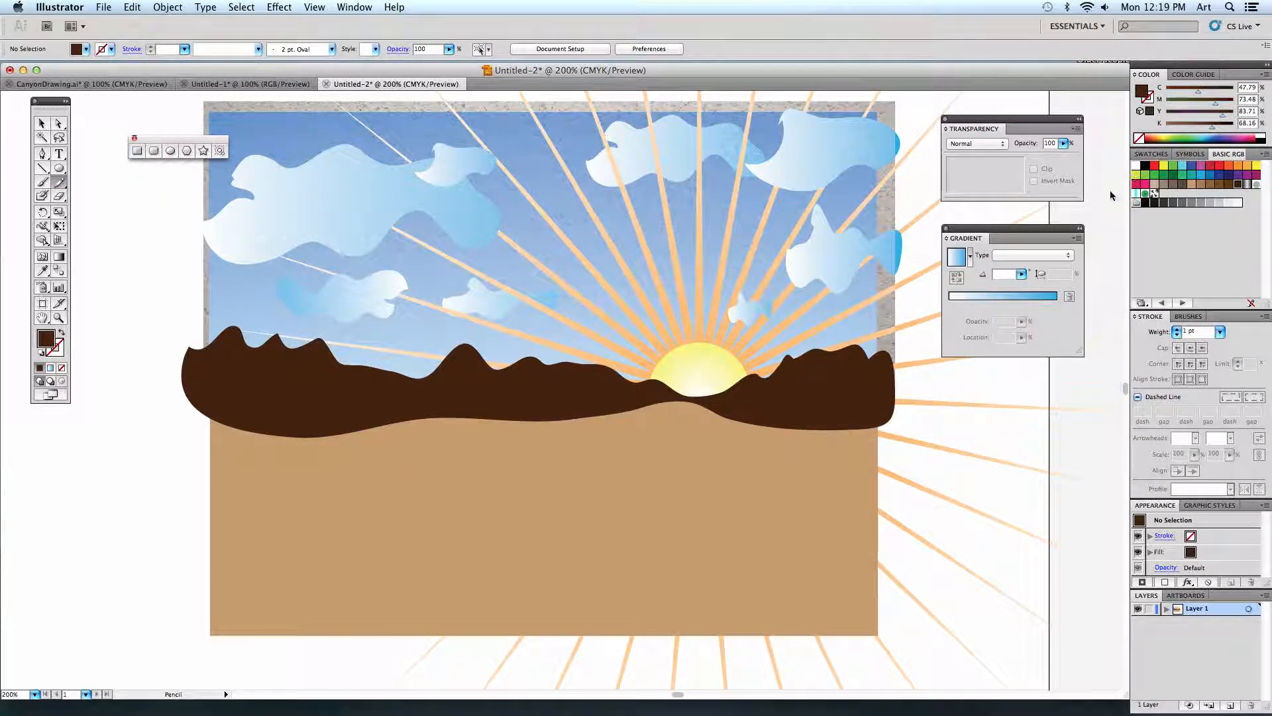
left_click(1238, 167)
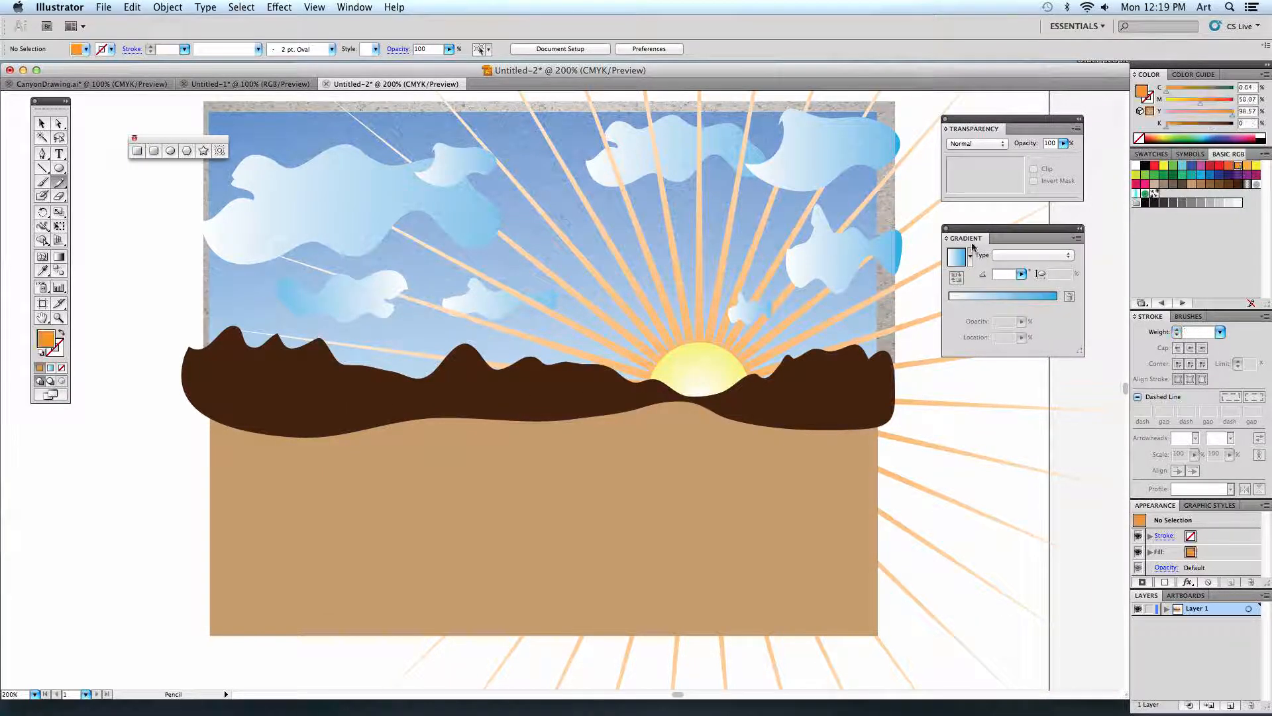
left_click(141, 87)
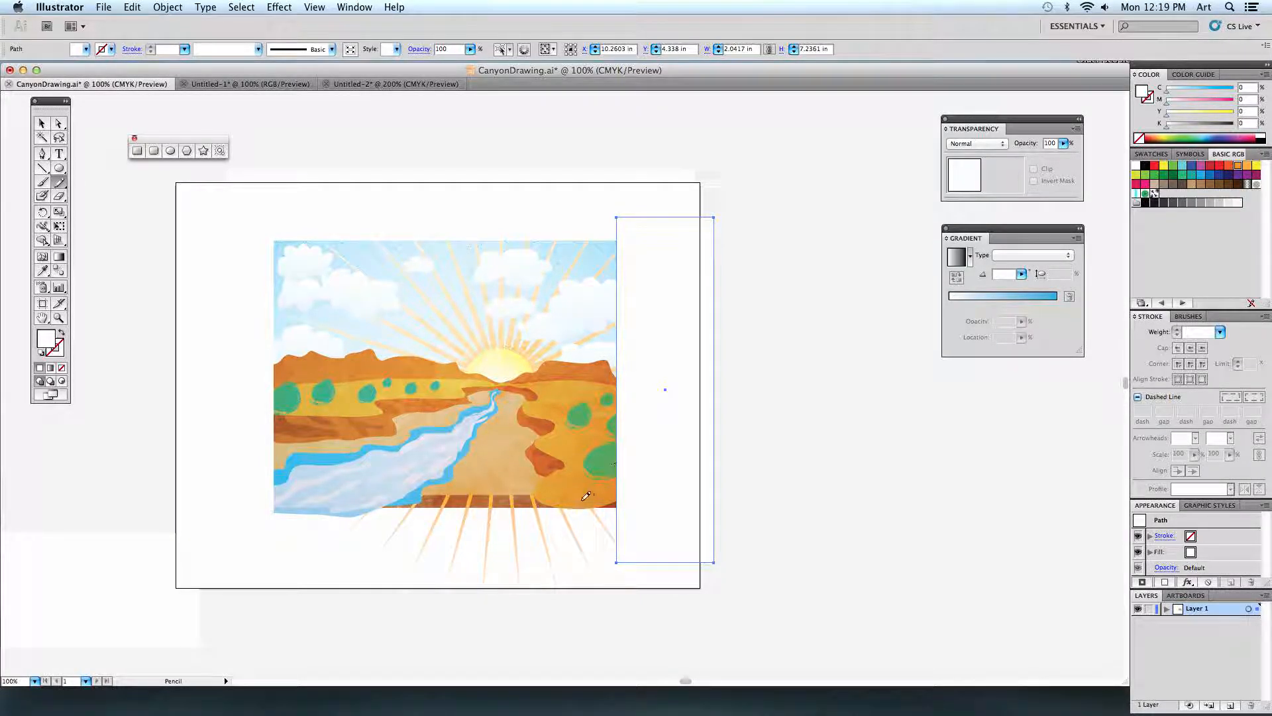
left_click(396, 84)
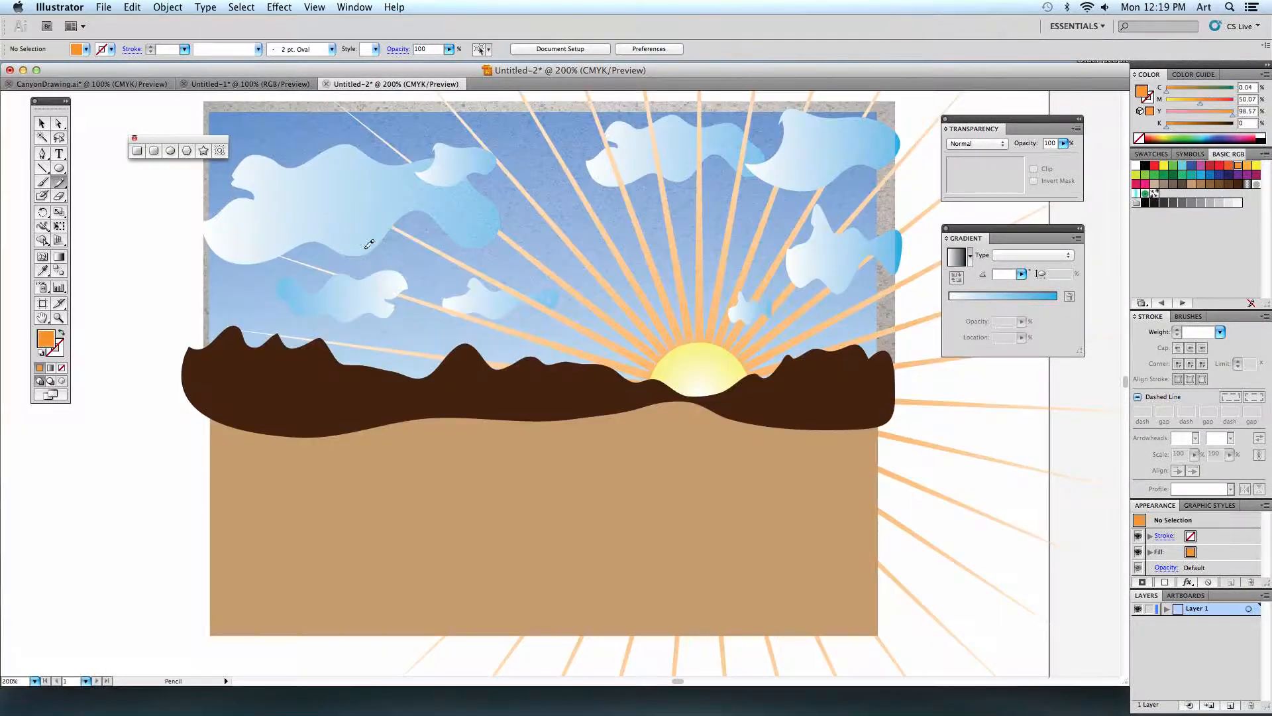
mouse_move(200, 396)
left_mouse_down()
mouse_move(685, 404)
mouse_move(594, 430)
mouse_move(620, 445)
mouse_move(625, 459)
mouse_move(608, 469)
mouse_move(498, 455)
mouse_move(487, 465)
mouse_move(507, 479)
mouse_move(486, 507)
mouse_move(351, 492)
mouse_move(361, 554)
mouse_move(250, 563)
mouse_move(217, 615)
mouse_move(178, 607)
mouse_move(169, 566)
mouse_move(197, 396)
left_mouse_up()
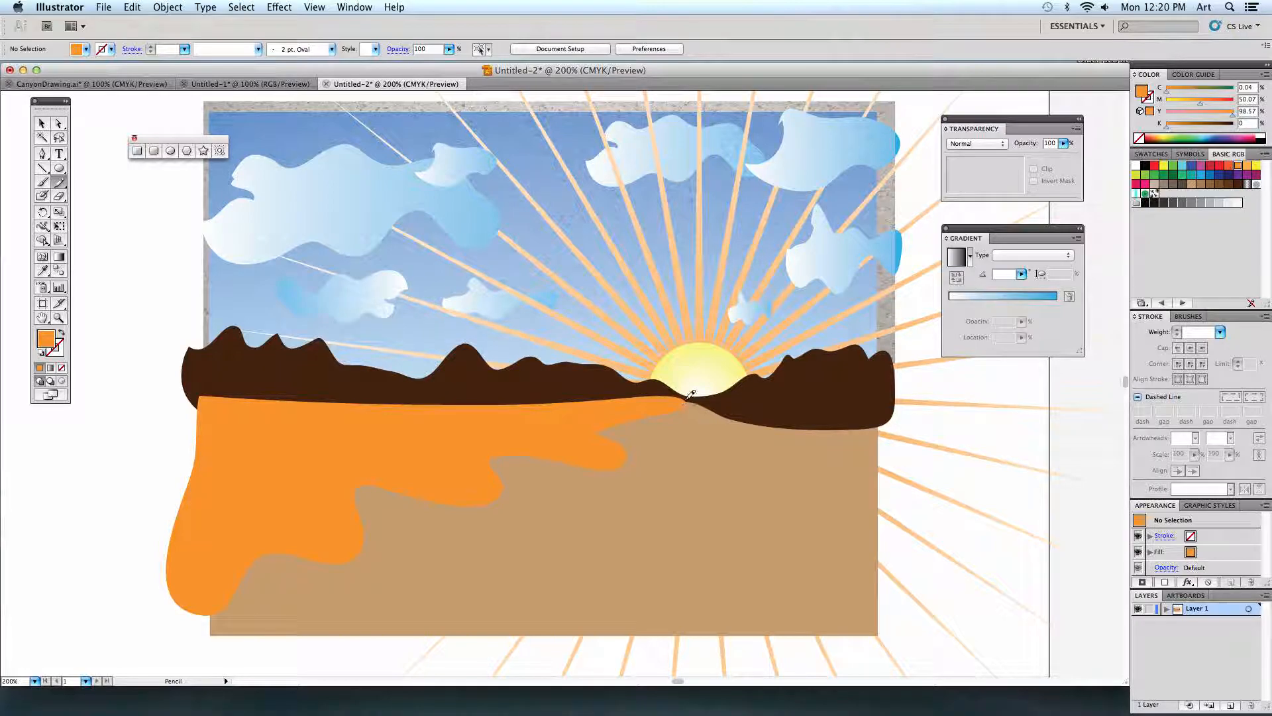
mouse_move(920, 397)
left_mouse_down()
mouse_move(678, 400)
mouse_move(714, 433)
mouse_move(678, 450)
mouse_move(739, 477)
mouse_move(691, 511)
mouse_move(774, 548)
mouse_move(717, 591)
mouse_move(738, 622)
mouse_move(842, 651)
mouse_move(935, 623)
mouse_move(956, 540)
mouse_move(921, 398)
left_mouse_up()
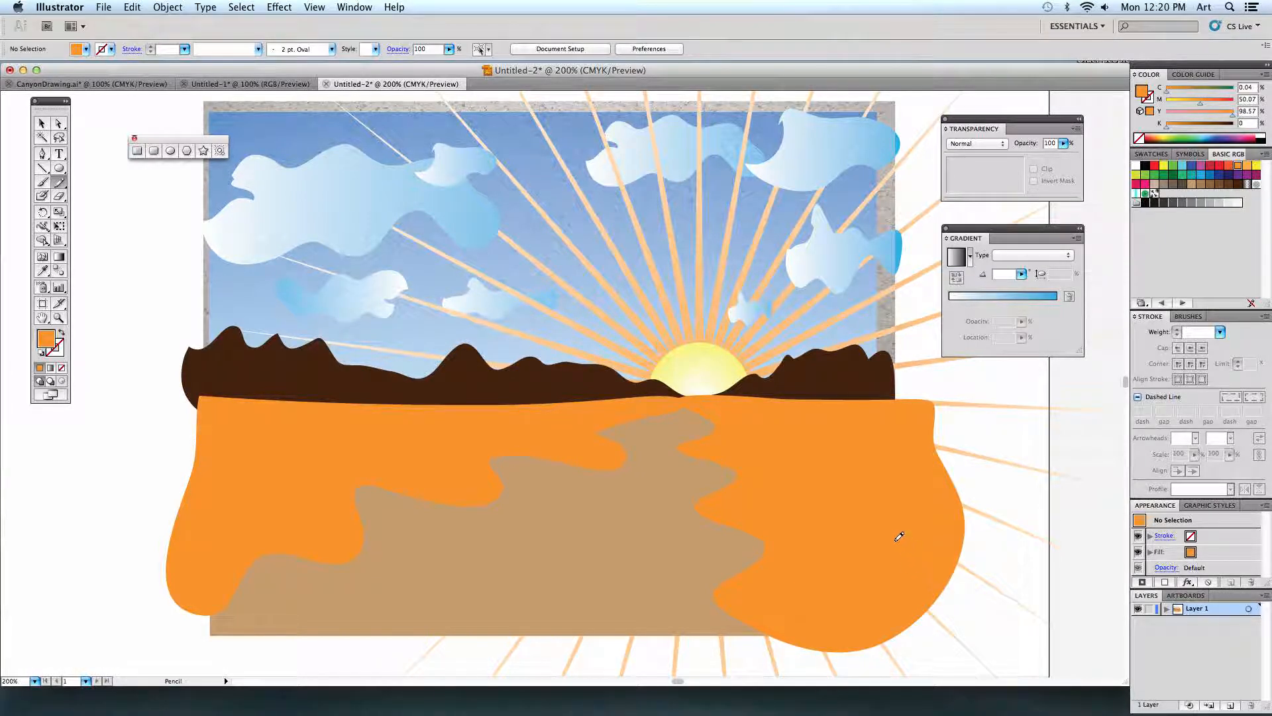
Using the CanyonDrawing.ai reference, pencil a medium-brown wavy bank, about 5.33 by 2.67 in, over the inner edge of the left orange land.
left_click(142, 84)
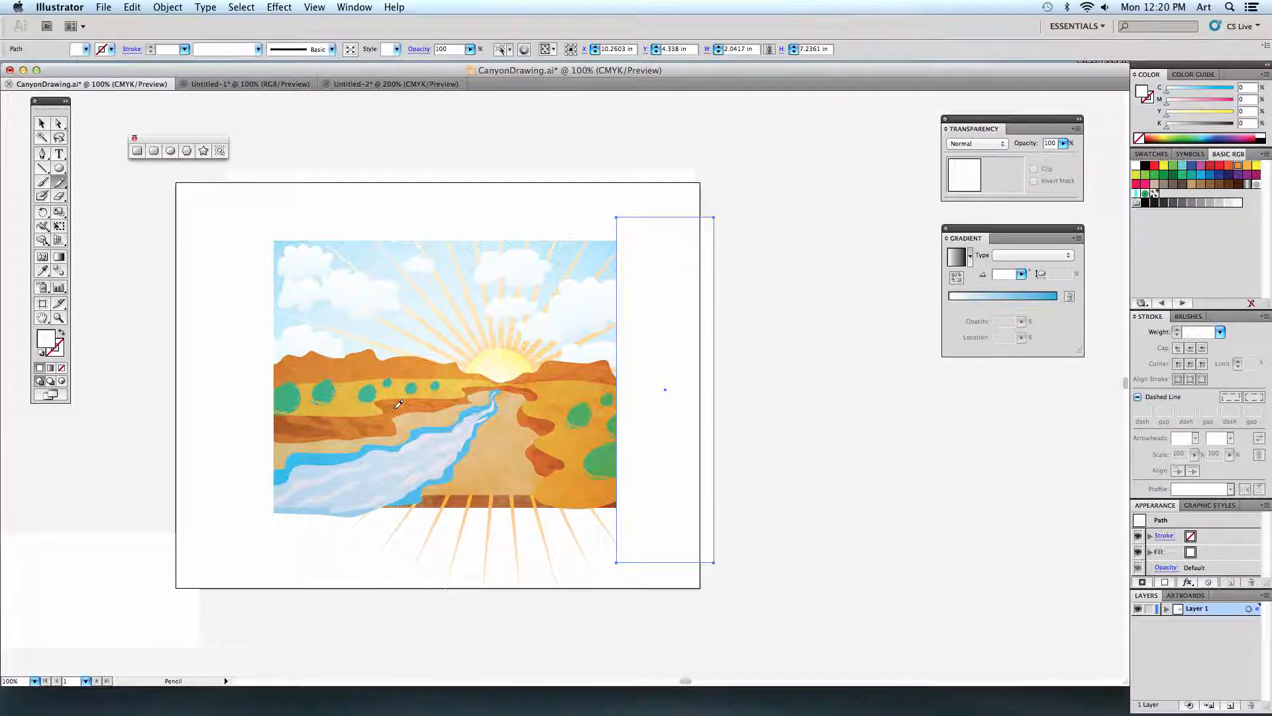
left_click(373, 82)
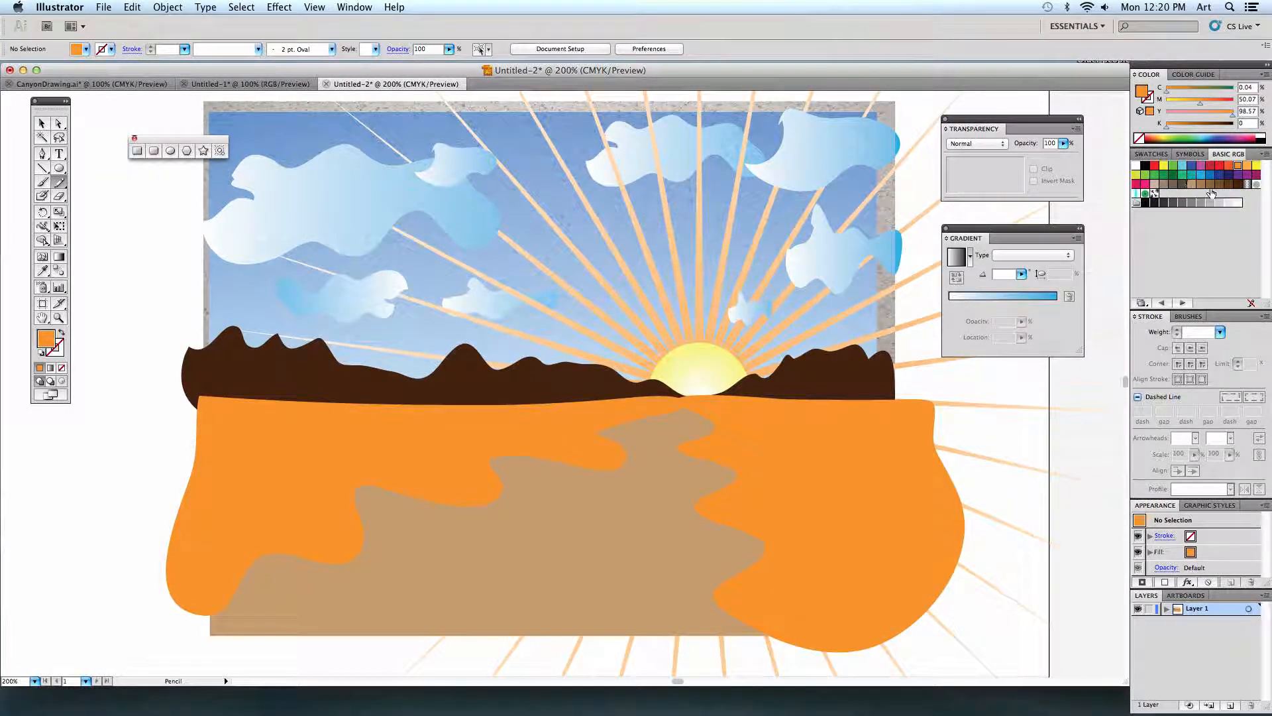
left_click(1210, 184)
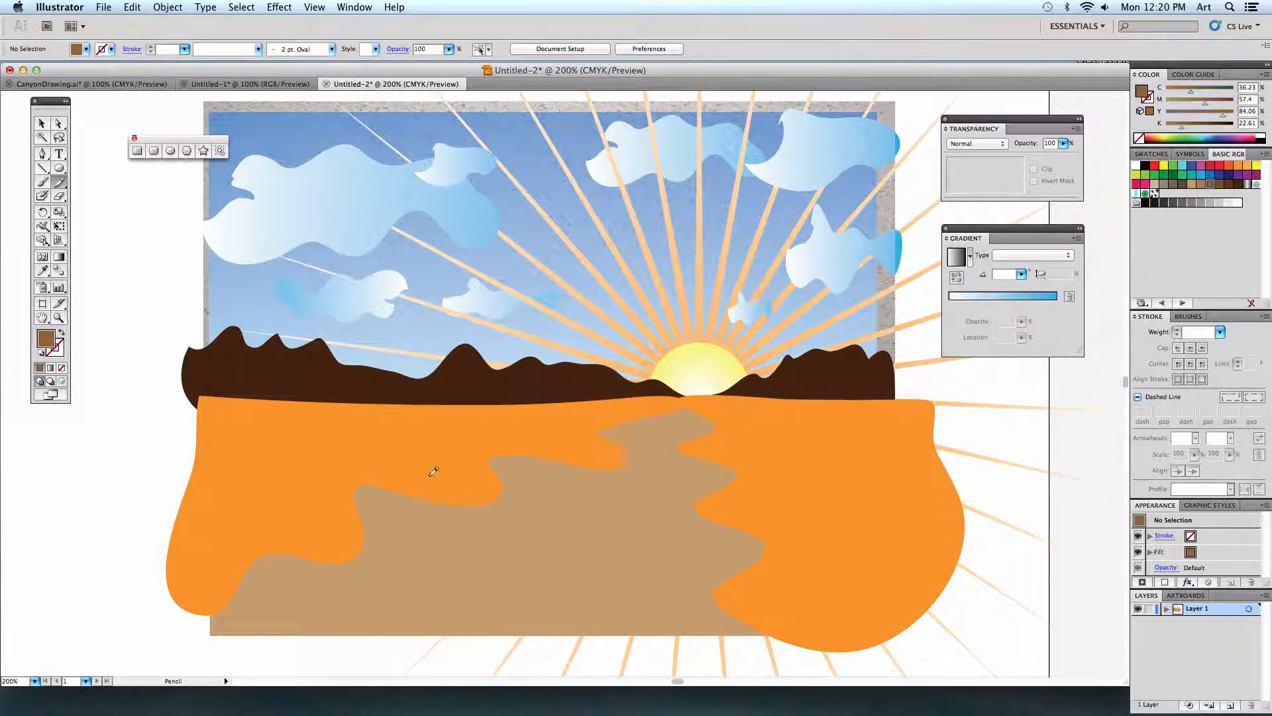
mouse_move(685, 407)
left_mouse_down()
mouse_move(620, 438)
mouse_move(635, 464)
mouse_move(623, 488)
mouse_move(494, 485)
mouse_move(520, 529)
mouse_move(511, 550)
mouse_move(409, 542)
mouse_move(376, 568)
mouse_move(322, 568)
mouse_move(277, 589)
mouse_move(247, 651)
mouse_move(197, 645)
mouse_move(173, 619)
left_mouse_up()
left_click_drag(676, 399, 678, 401)
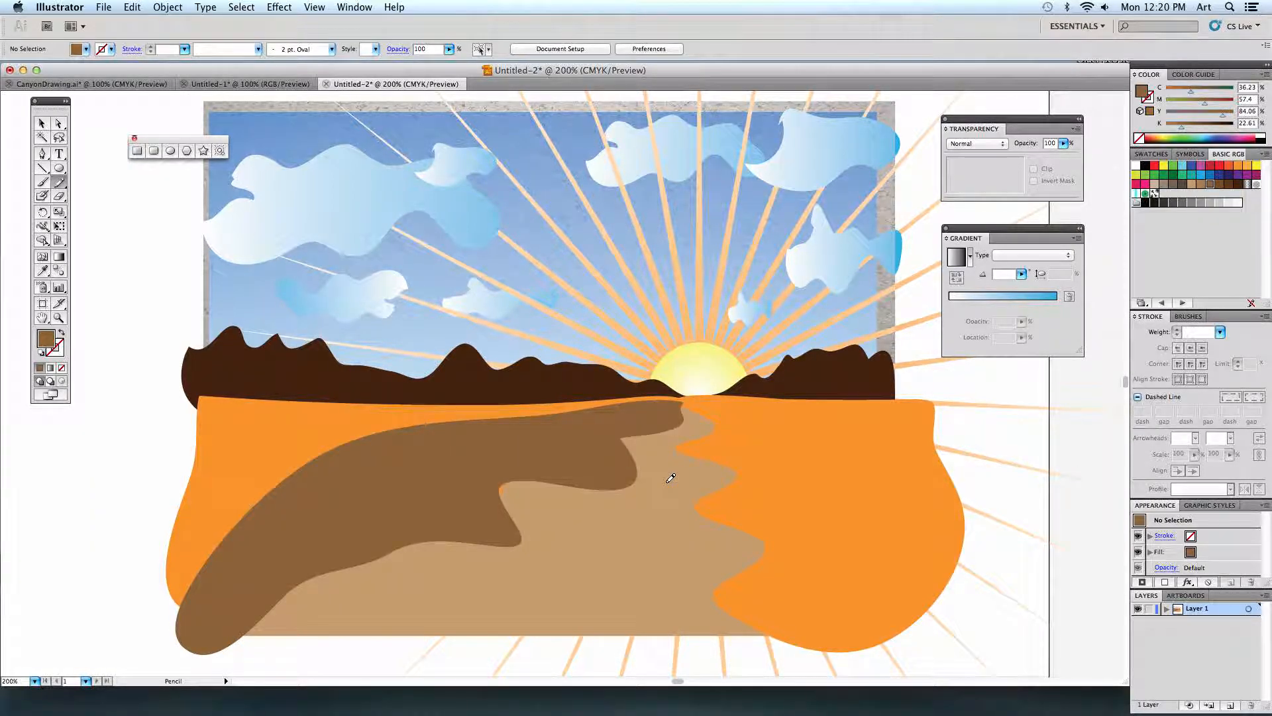
Send the brown bank backward behind the left orange land shape and deselect it.
left_click(42, 123)
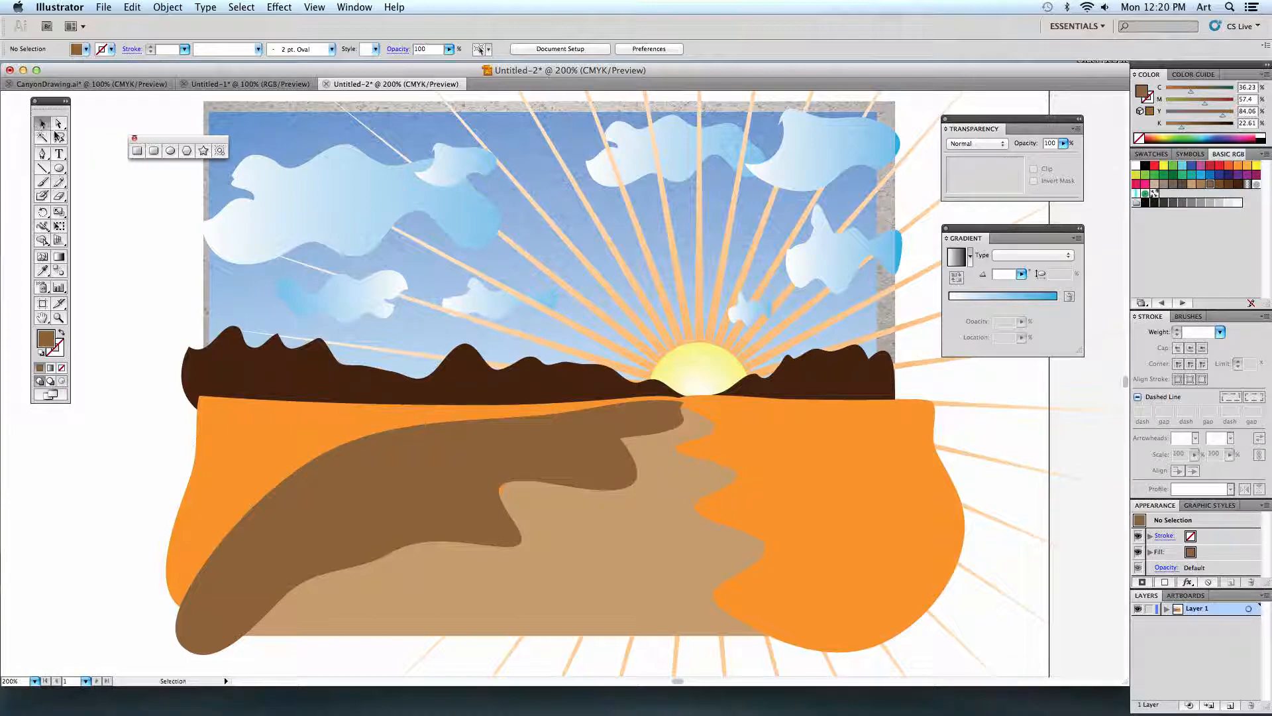
left_click(424, 450)
left_click(168, 8)
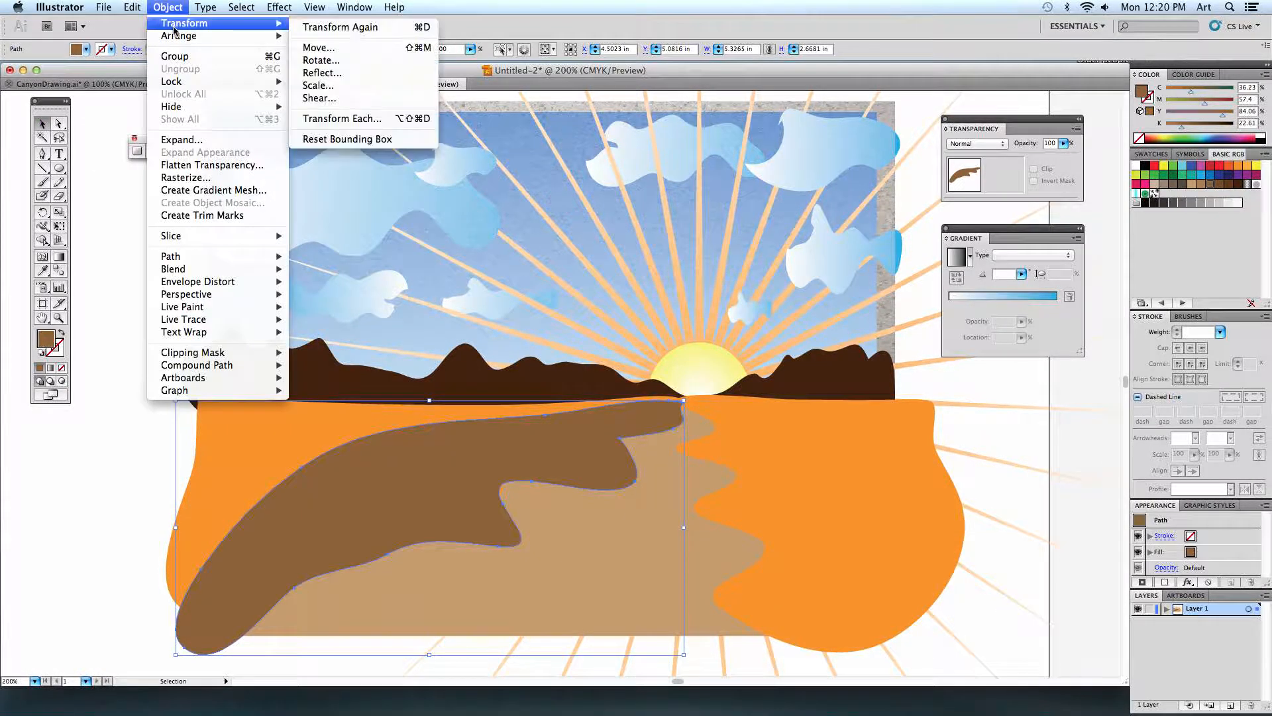
mouse_move(179, 36)
left_click(329, 61)
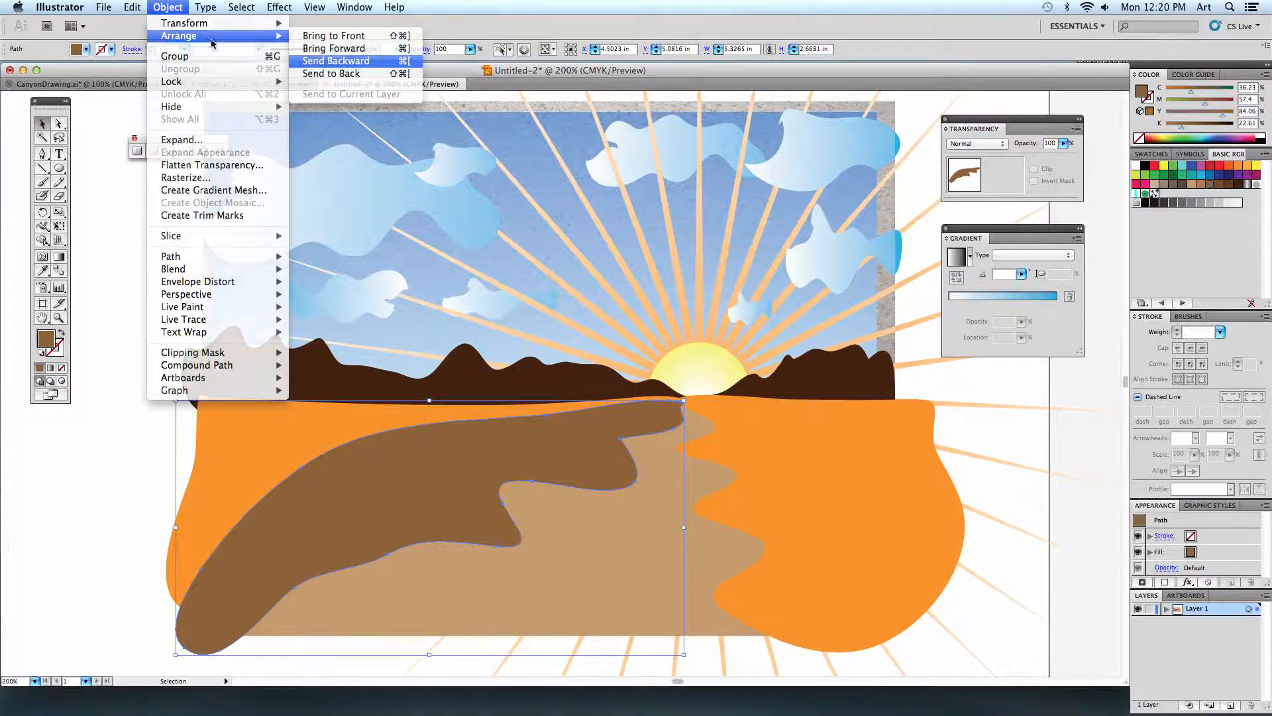
left_click(132, 8)
mouse_move(167, 8)
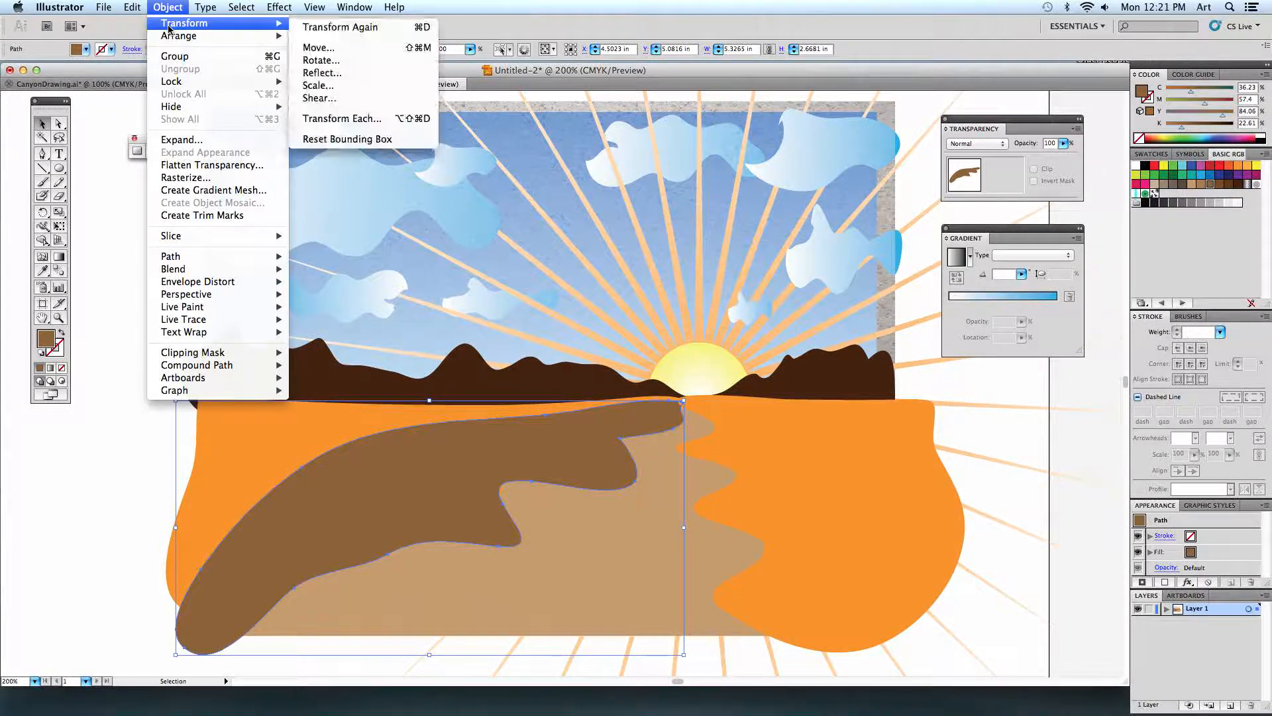
mouse_move(265, 36)
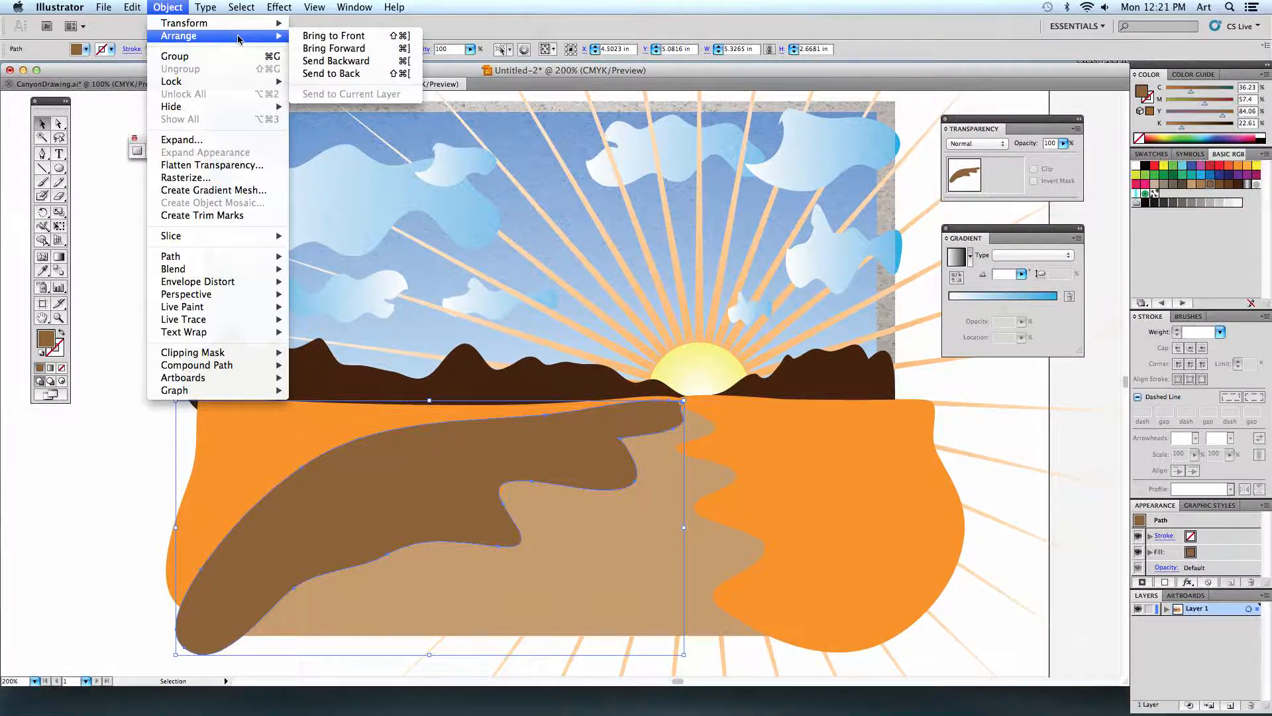
left_click(331, 54)
key("super+shift+a")
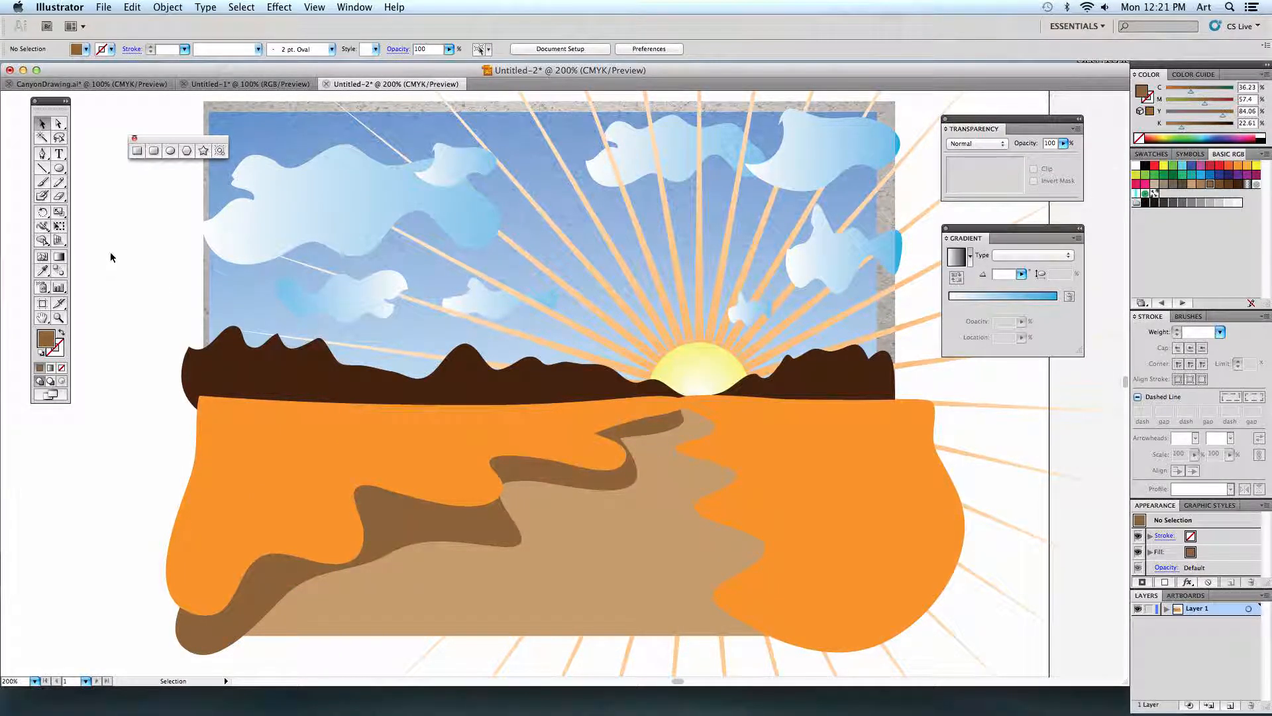
Pencil a matching brown bank along the path's right side, about 2.39 by 2.94 in, and send it behind the right orange land.
left_click(58, 181)
mouse_move(687, 400)
left_mouse_down()
mouse_move(661, 453)
mouse_move(725, 484)
mouse_move(681, 534)
mouse_move(686, 560)
mouse_move(726, 579)
mouse_move(691, 629)
mouse_move(699, 648)
mouse_move(722, 669)
mouse_move(783, 674)
mouse_move(858, 665)
mouse_move(901, 637)
mouse_move(838, 513)
mouse_move(687, 401)
left_mouse_up()
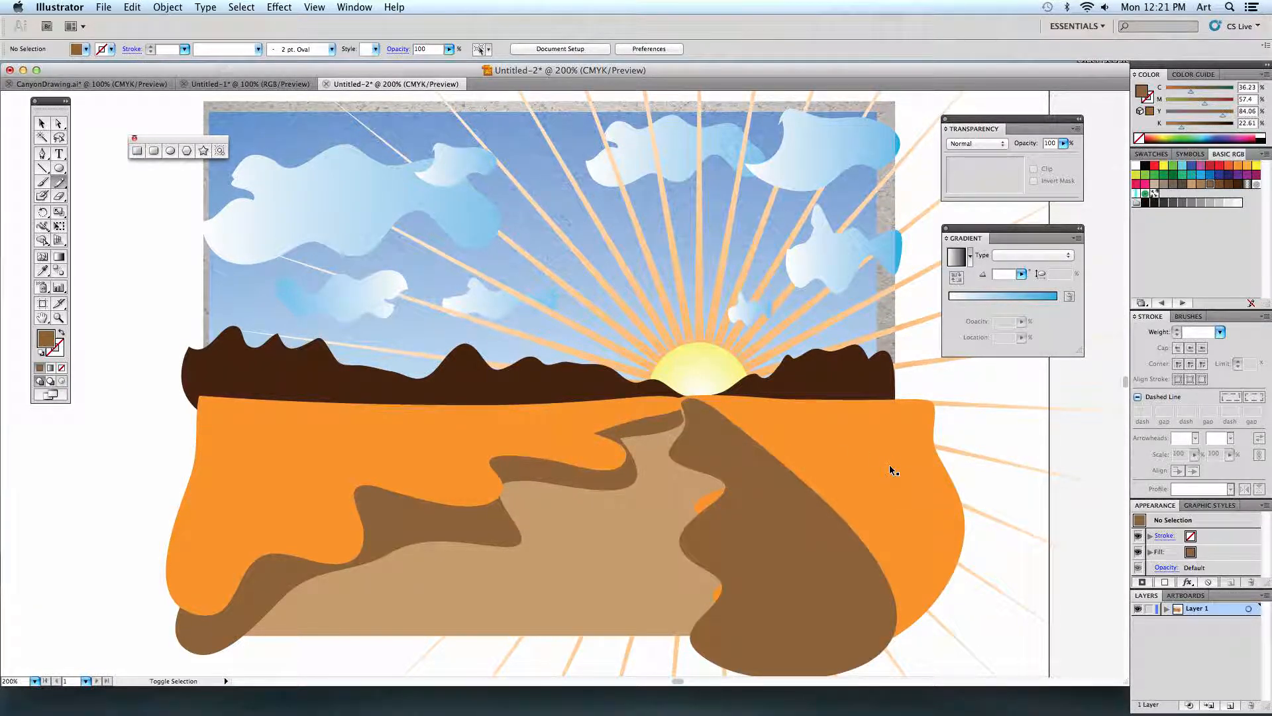
left_click(818, 534)
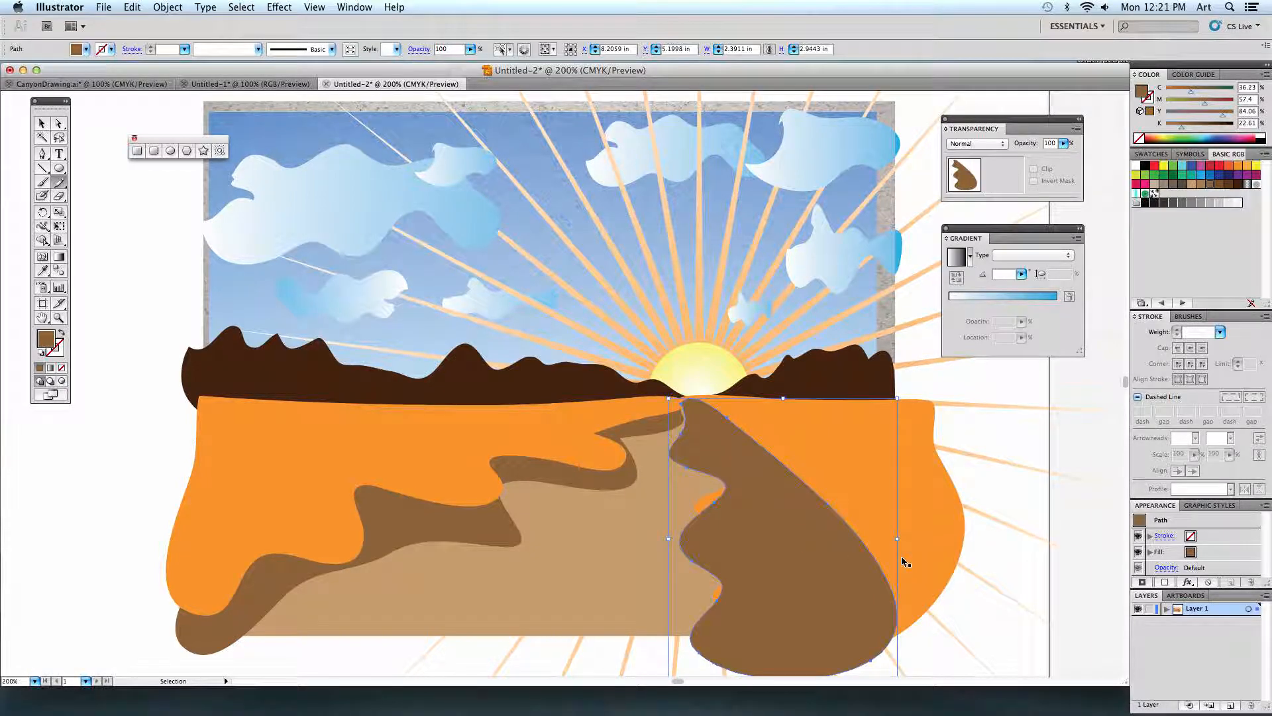
key("super+bracketleft")
key("super+shift+a")
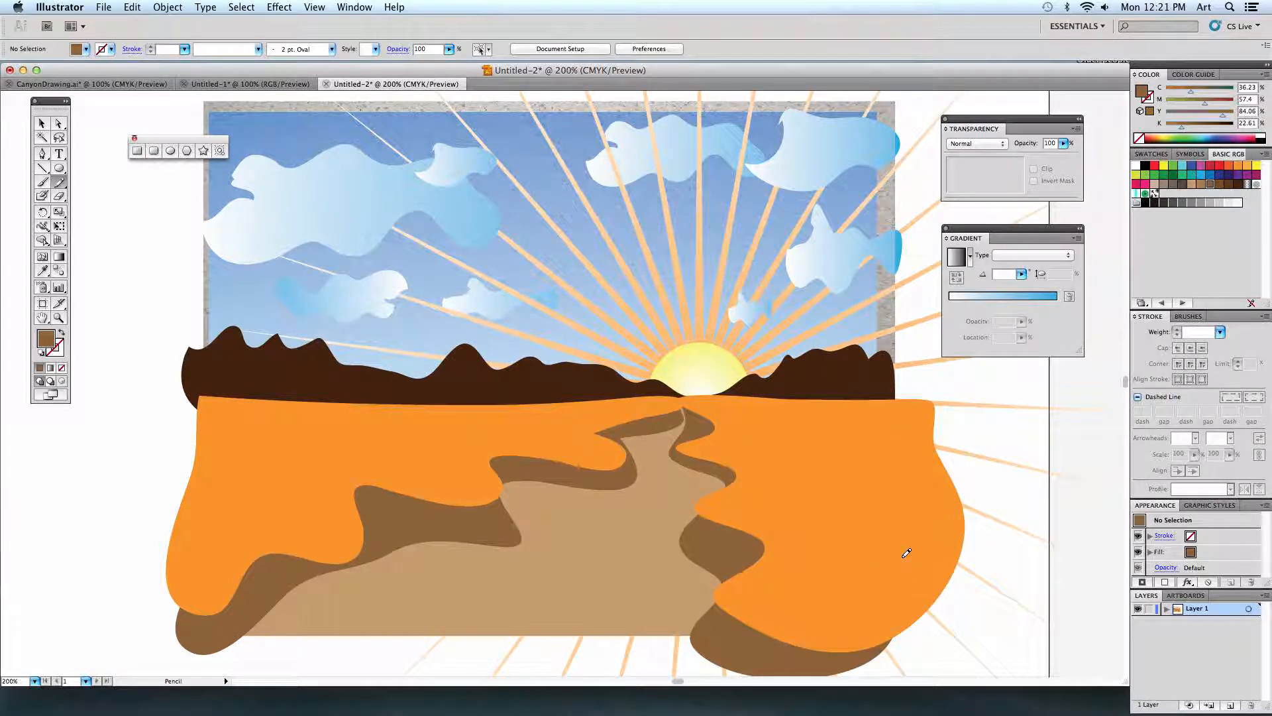
Magnify the CanyonDrawing.ai reference to 300% and examine the shading along its canyon banks before returning to the Untitled-2 drawing.
scroll(798, 467, "down", 2)
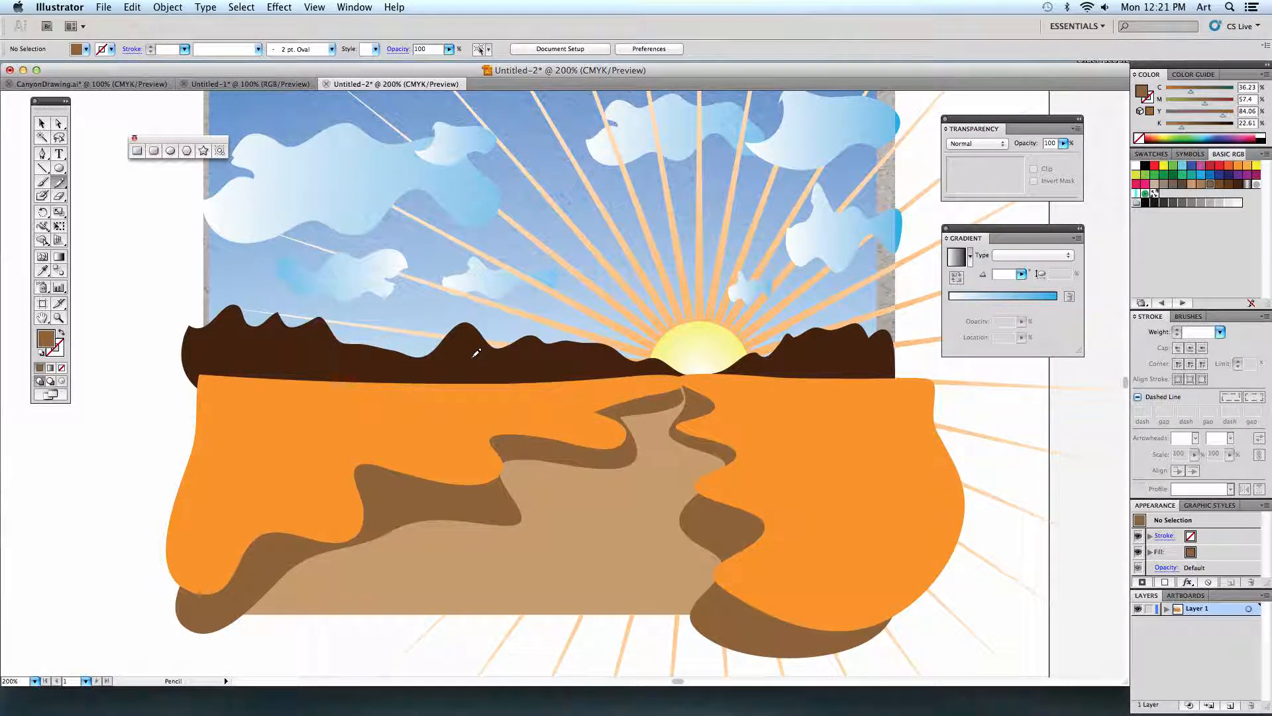
left_click(102, 84)
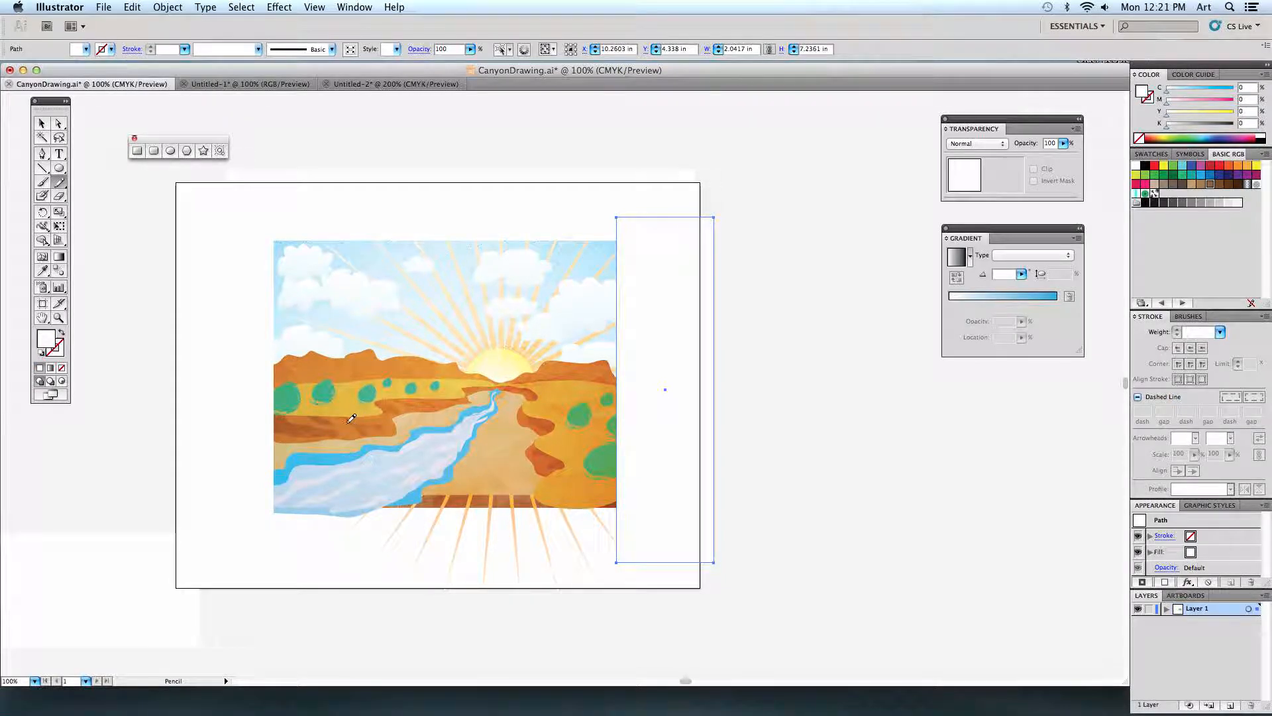
key("super+equal")
key("super+equal")
key("super+equal")
left_click_drag(327, 414, 551, 415)
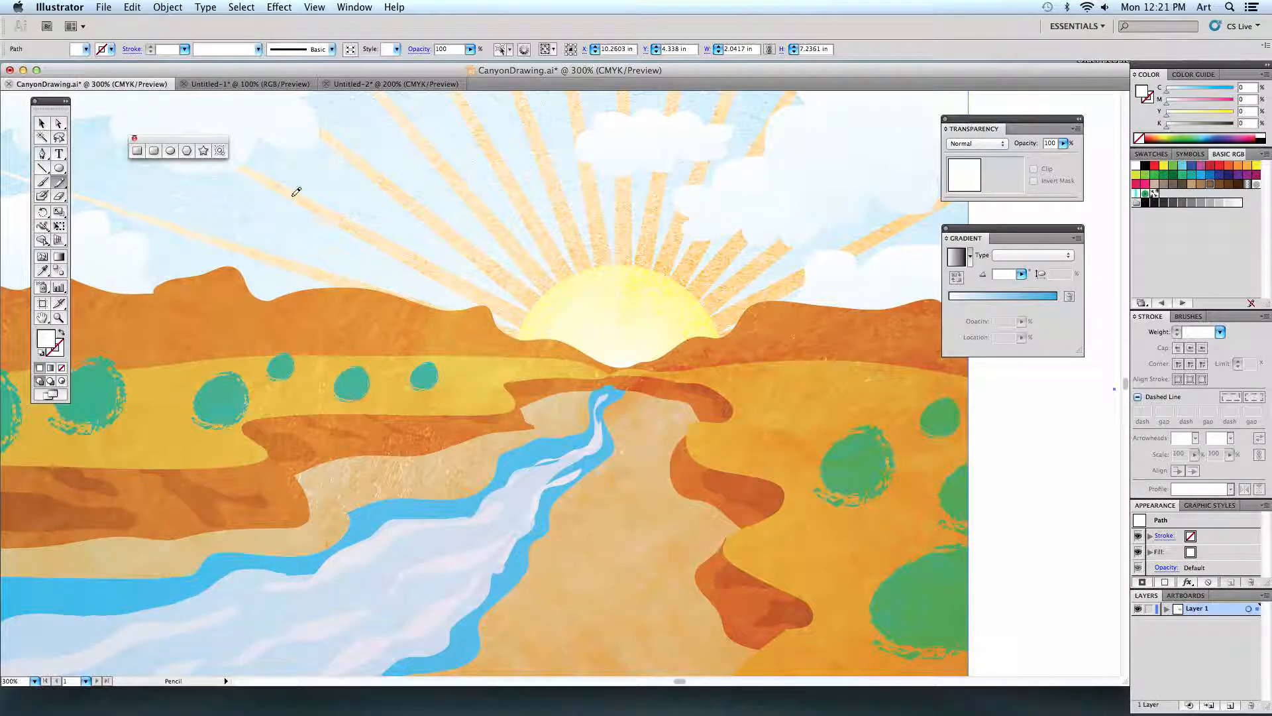
left_click(387, 84)
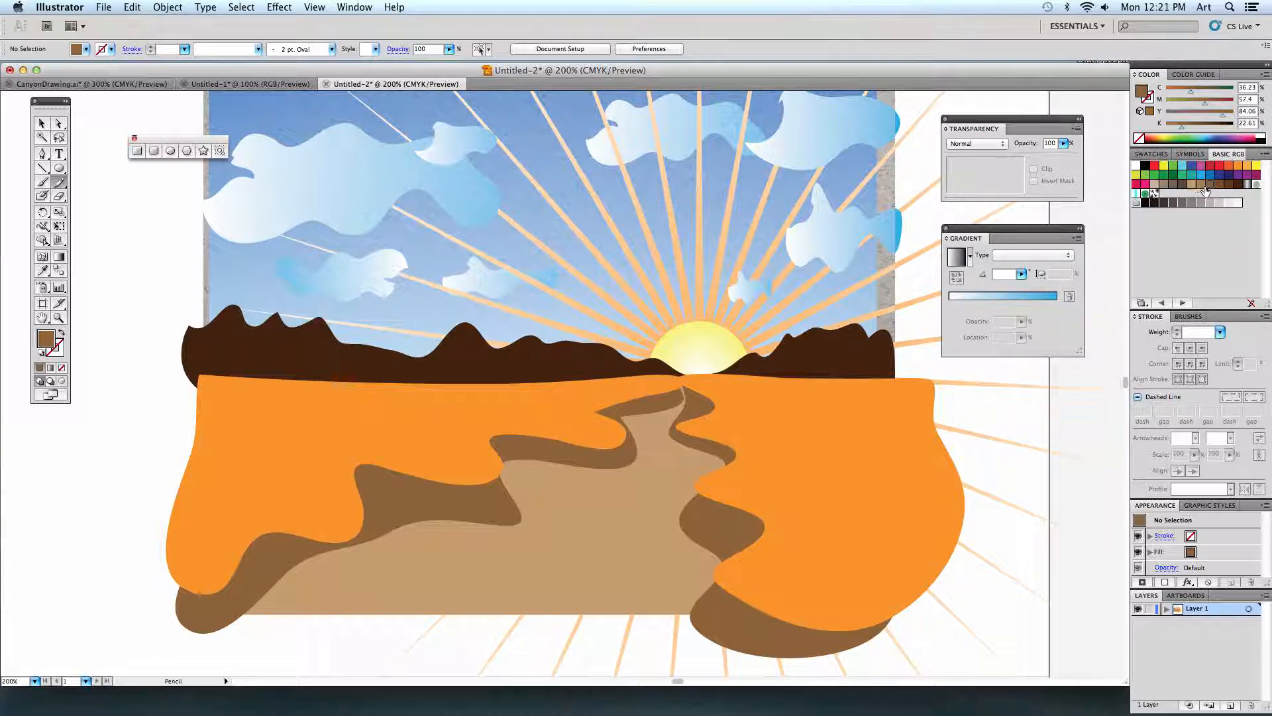
Recolor both brown bank shapes with the next lighter brown swatch and deselect them.
left_click(42, 123)
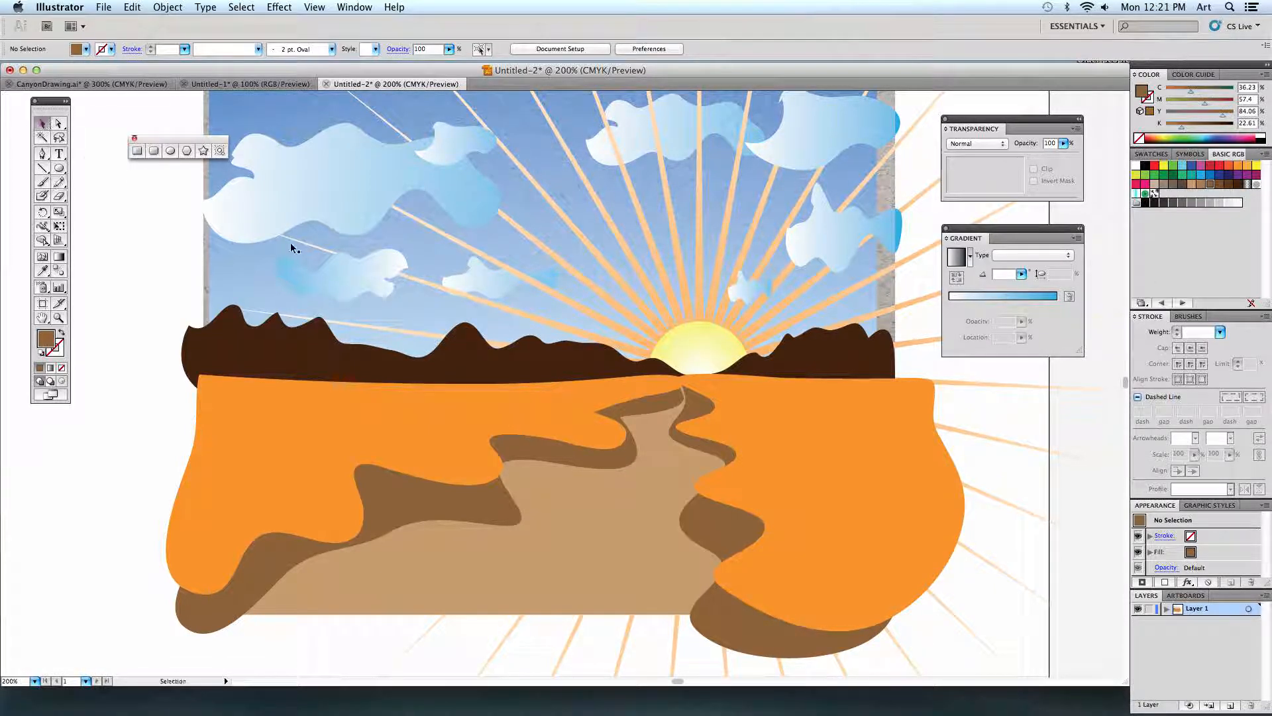
left_click(504, 506)
left_click(711, 519, "shift")
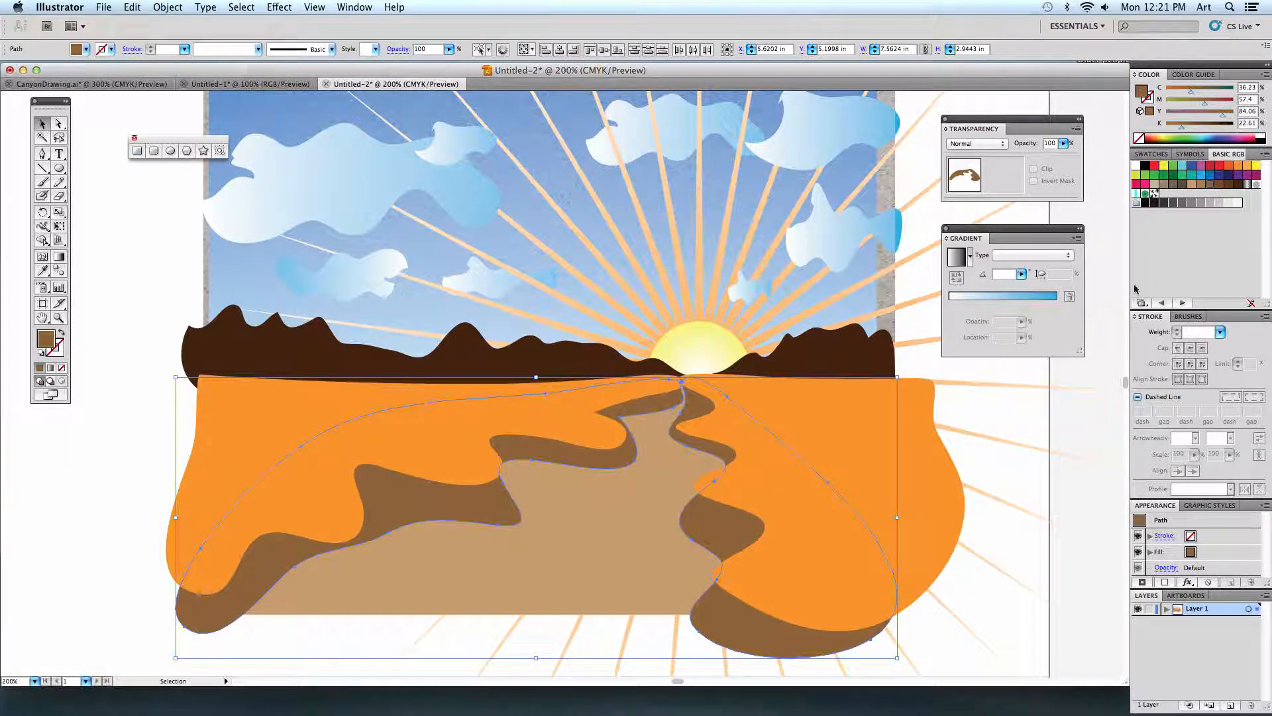
left_click(1200, 185)
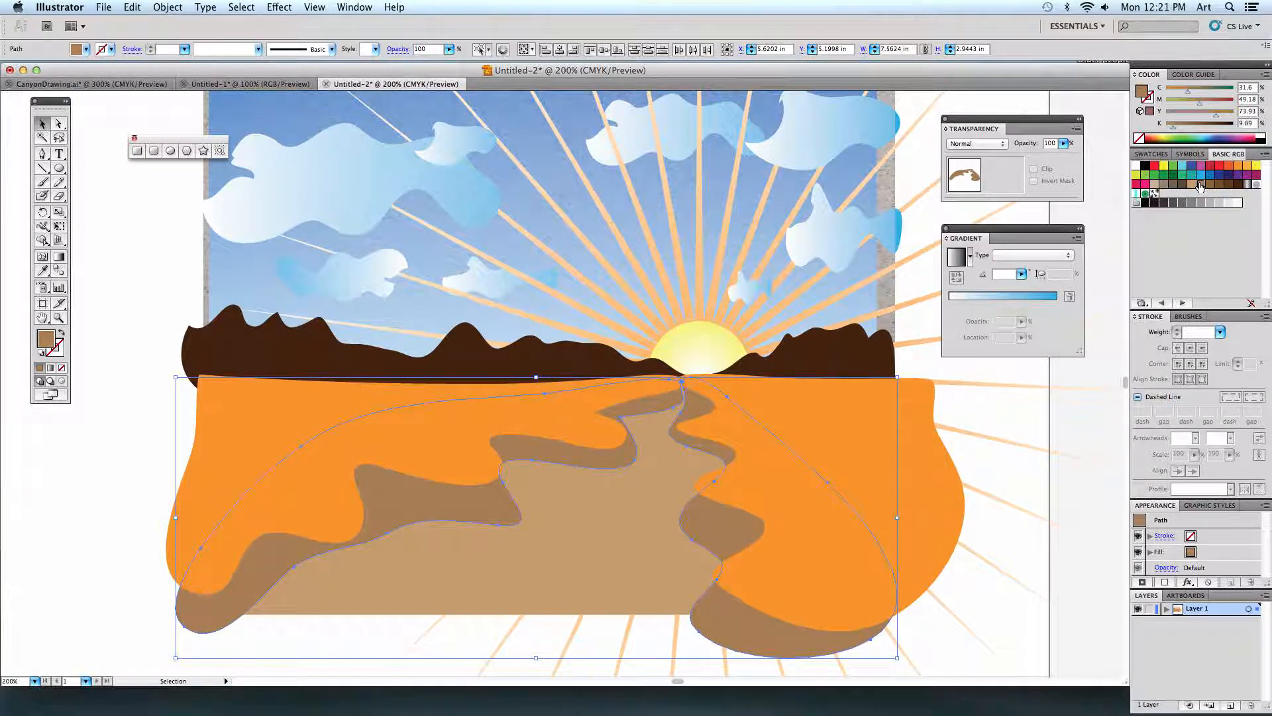
left_click(93, 405)
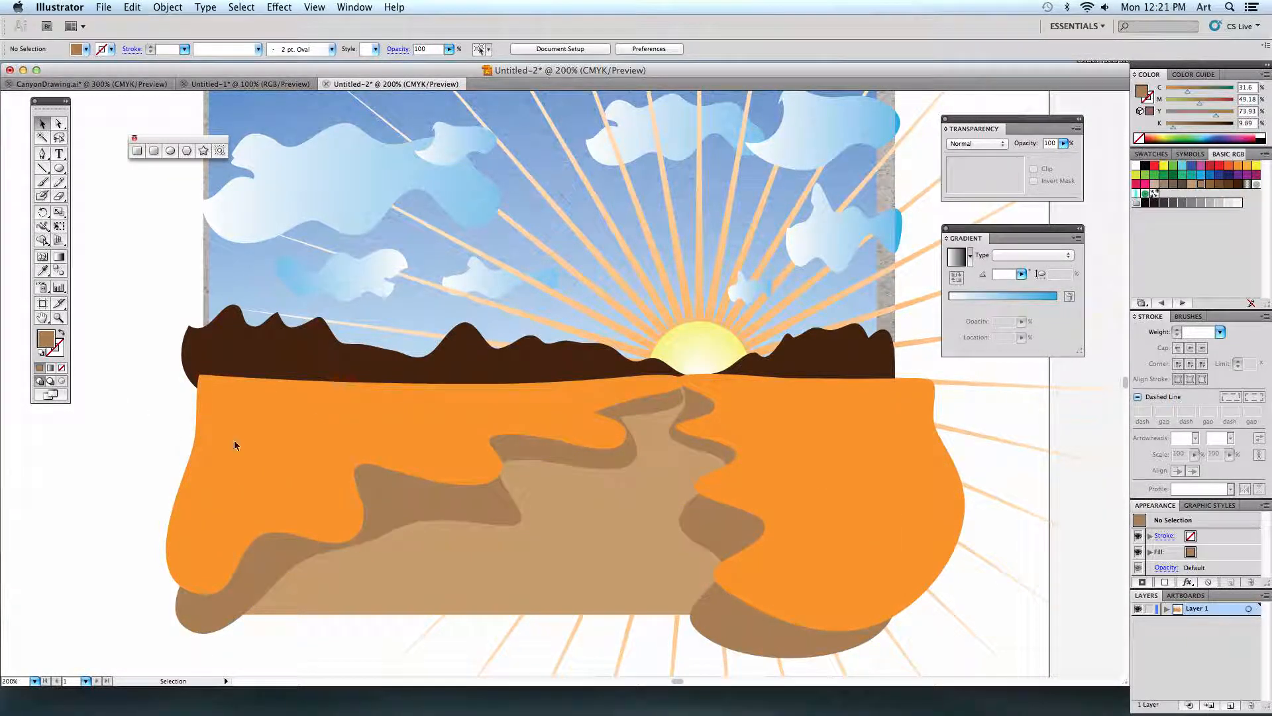
Pencil small darker-brown shadow patches along the brown banks on both sides of the path.
left_click(59, 182)
left_click(1218, 187)
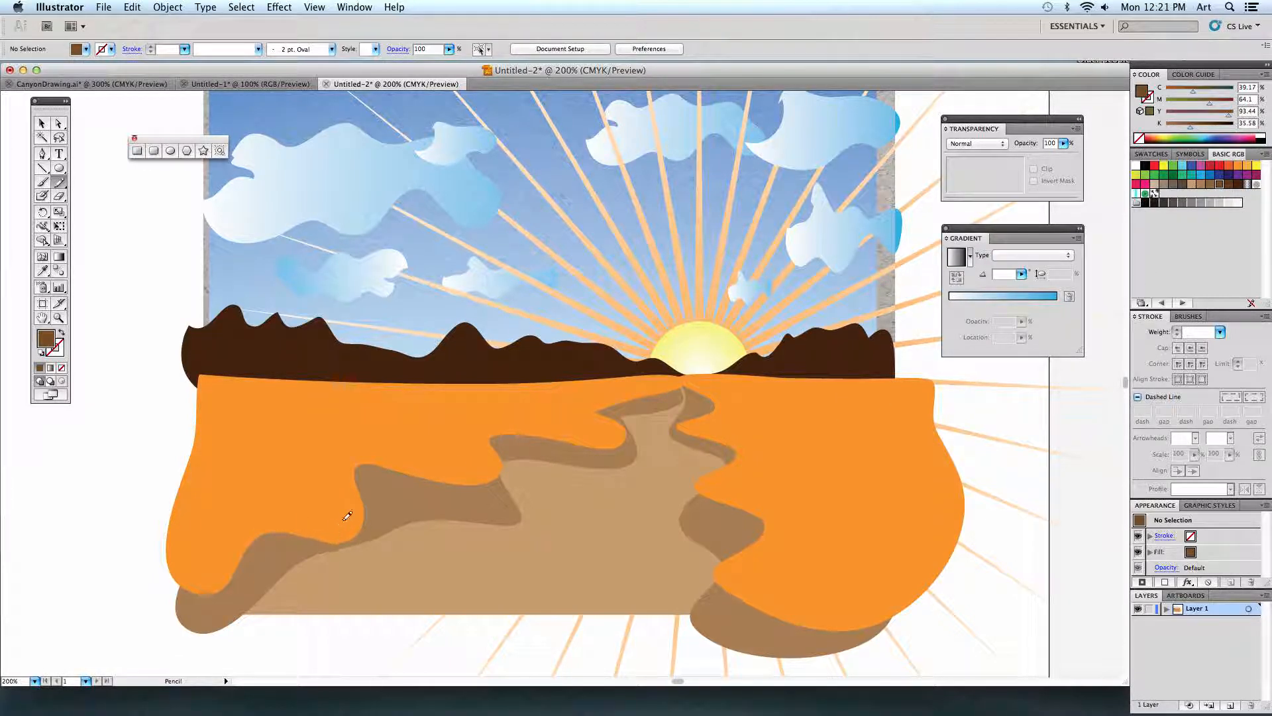
mouse_move(374, 528)
left_mouse_down()
mouse_move(360, 531)
mouse_move(352, 503)
mouse_move(386, 529)
left_mouse_up()
mouse_move(475, 475)
left_mouse_down()
mouse_move(501, 495)
mouse_move(467, 508)
mouse_move(406, 486)
mouse_move(408, 470)
mouse_move(487, 478)
left_mouse_up()
mouse_move(579, 438)
left_mouse_down()
mouse_move(612, 459)
mouse_move(554, 457)
mouse_move(518, 436)
mouse_move(548, 439)
left_mouse_up()
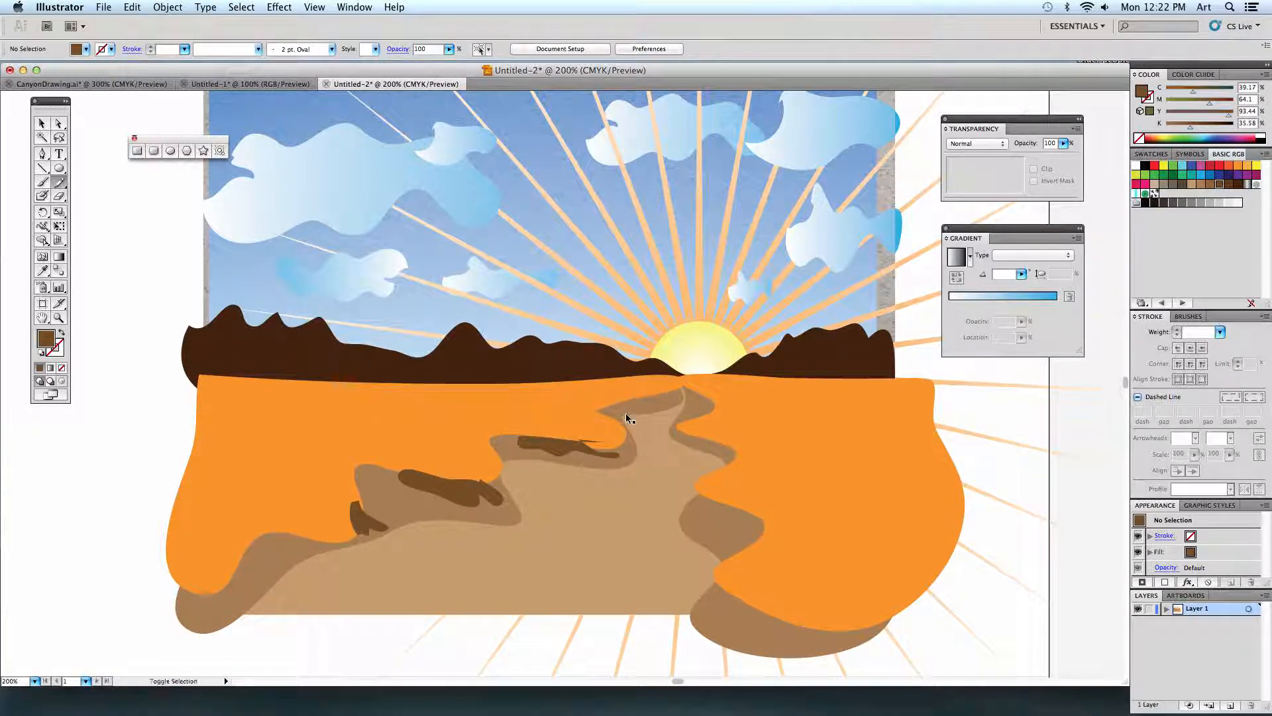
mouse_move(623, 399)
left_mouse_down()
mouse_move(661, 403)
mouse_move(626, 397)
left_mouse_up()
mouse_move(715, 393)
left_mouse_down()
mouse_move(714, 407)
mouse_move(692, 444)
mouse_move(719, 443)
left_mouse_up()
mouse_move(725, 490)
left_mouse_down()
mouse_move(692, 511)
mouse_move(720, 518)
mouse_move(695, 528)
mouse_move(703, 534)
mouse_move(748, 513)
mouse_move(726, 493)
left_mouse_up()
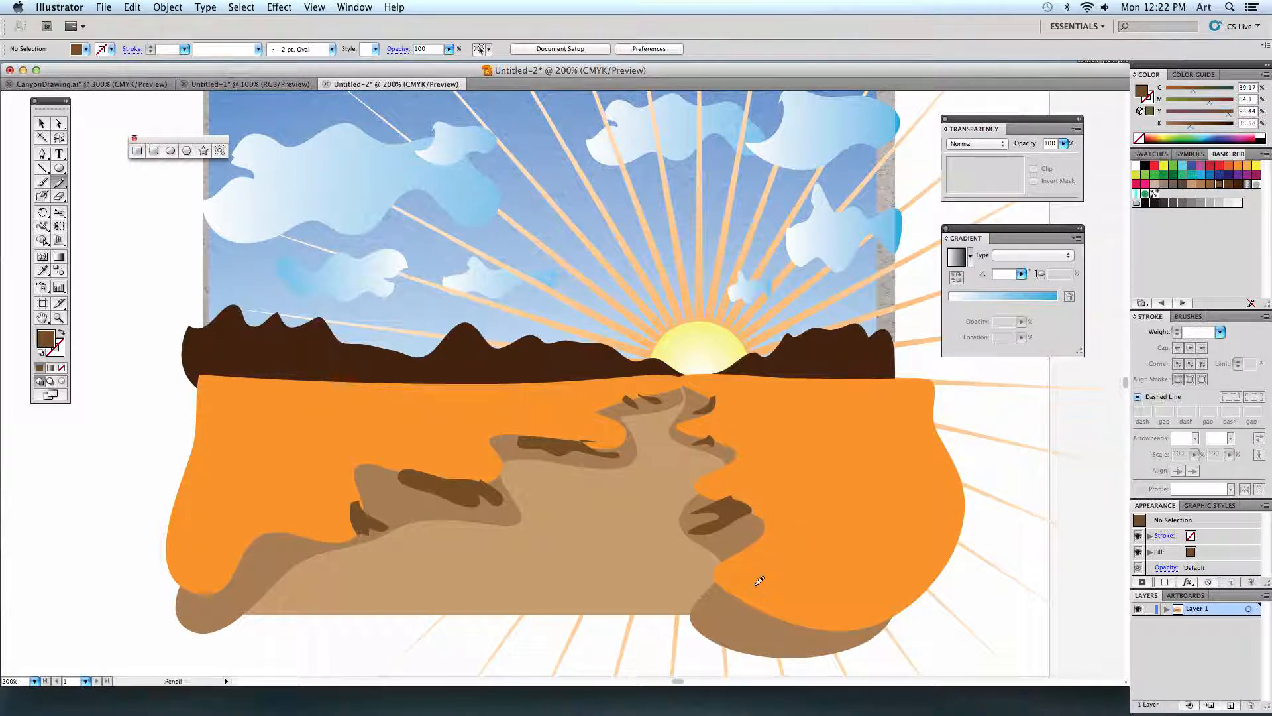
mouse_move(719, 622)
left_mouse_down()
mouse_move(766, 633)
mouse_move(778, 610)
mouse_move(726, 595)
left_mouse_up()
mouse_move(271, 528)
left_mouse_down()
mouse_move(283, 536)
mouse_move(250, 576)
mouse_move(226, 564)
mouse_move(271, 529)
left_mouse_up()
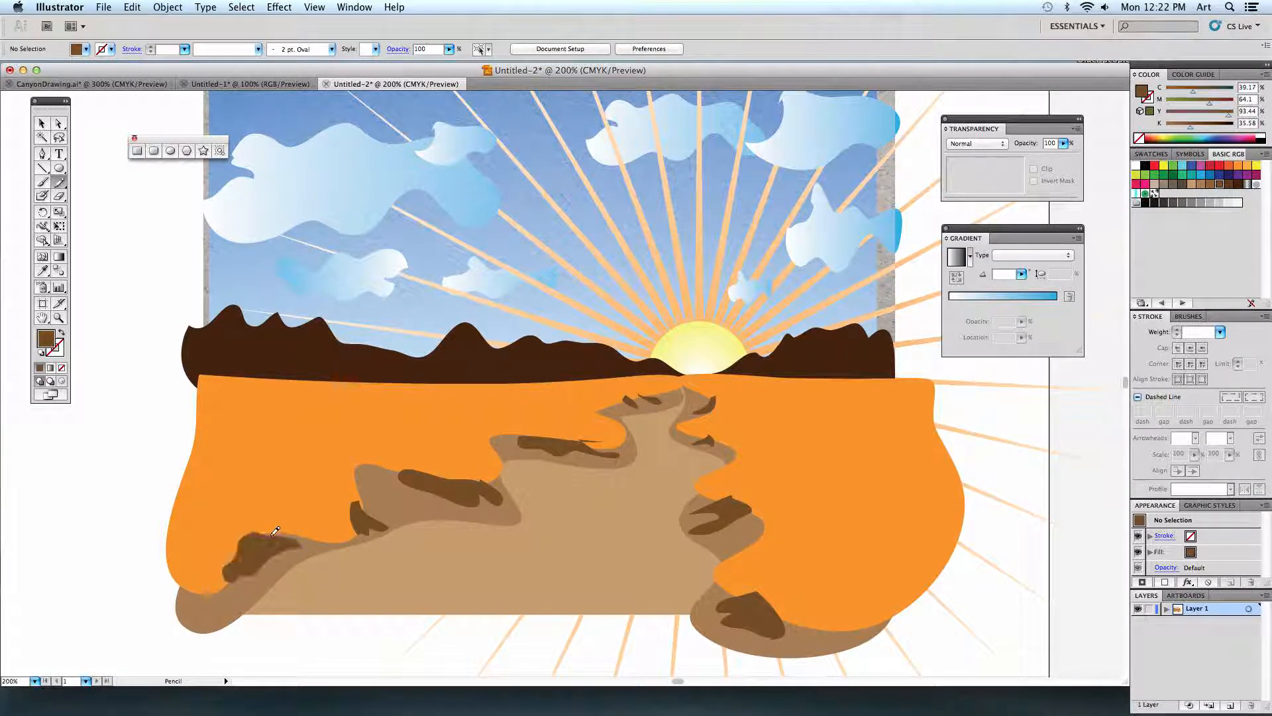
Select all the dark brown shadow patches together and send them backward until they sit behind the orange land shapes.
left_click(41, 124)
left_click(255, 550)
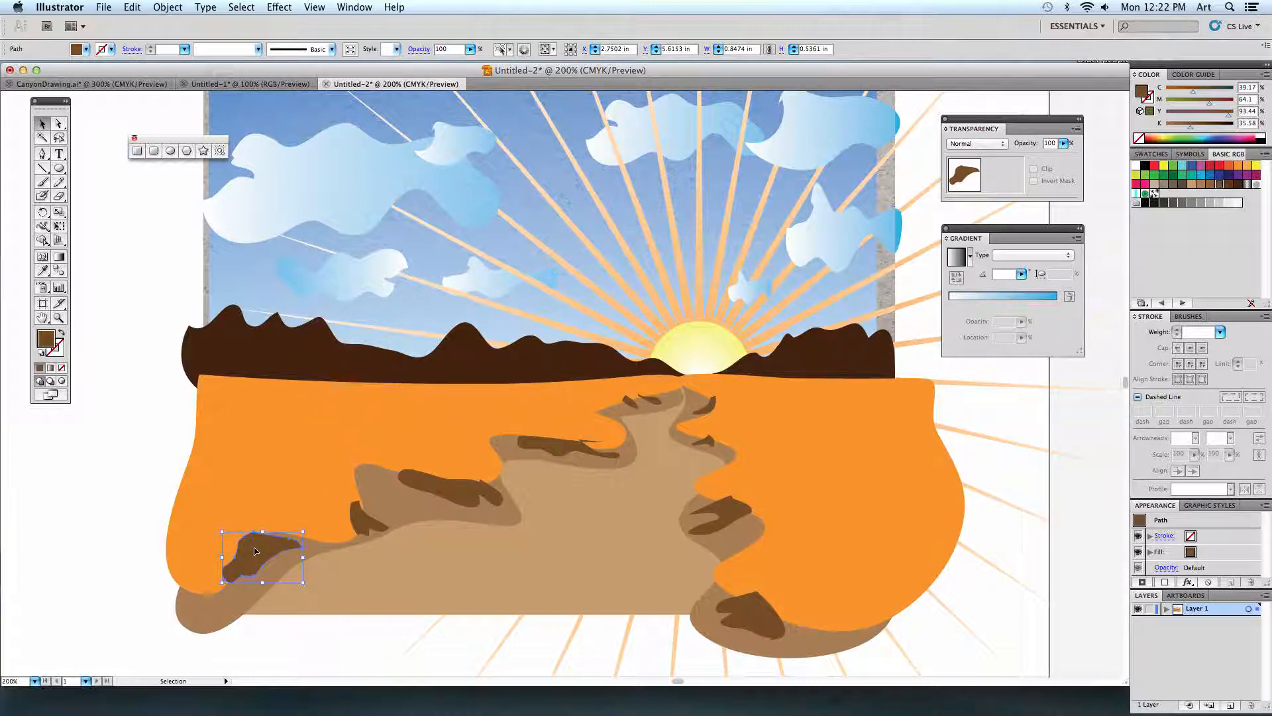
left_click(363, 523, "shift")
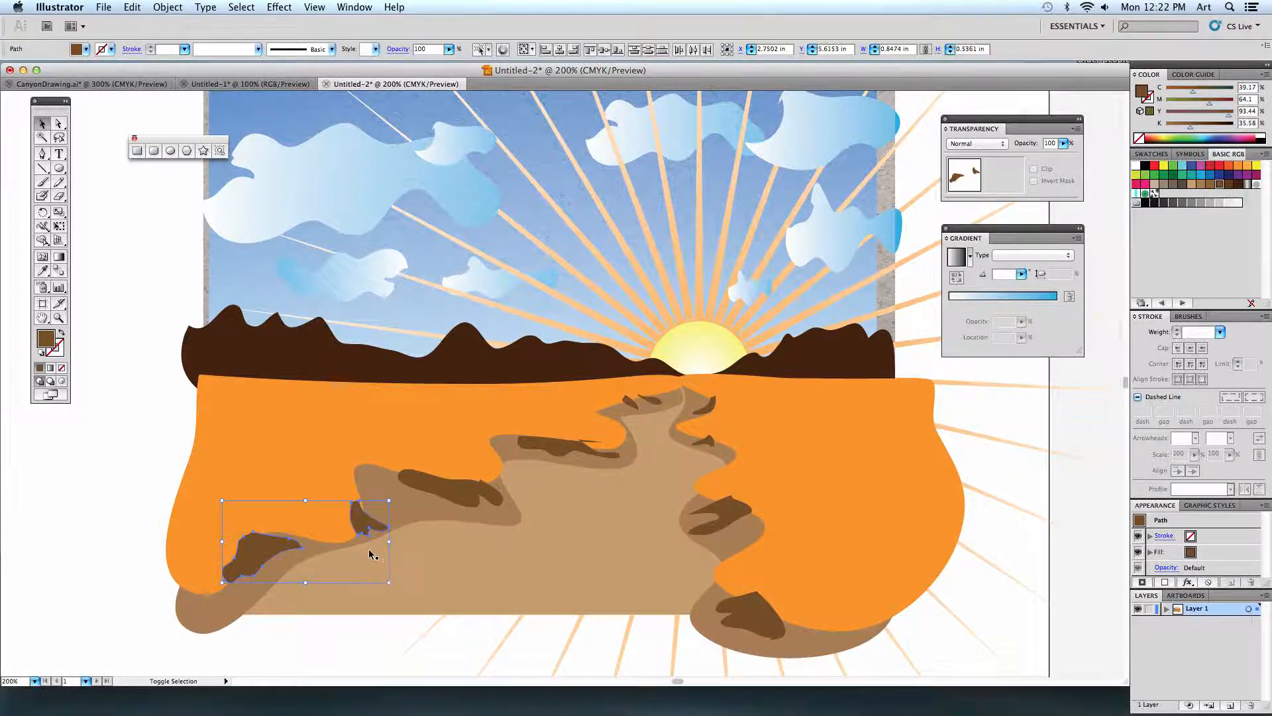
left_click(450, 489, "shift")
left_click(563, 447, "shift")
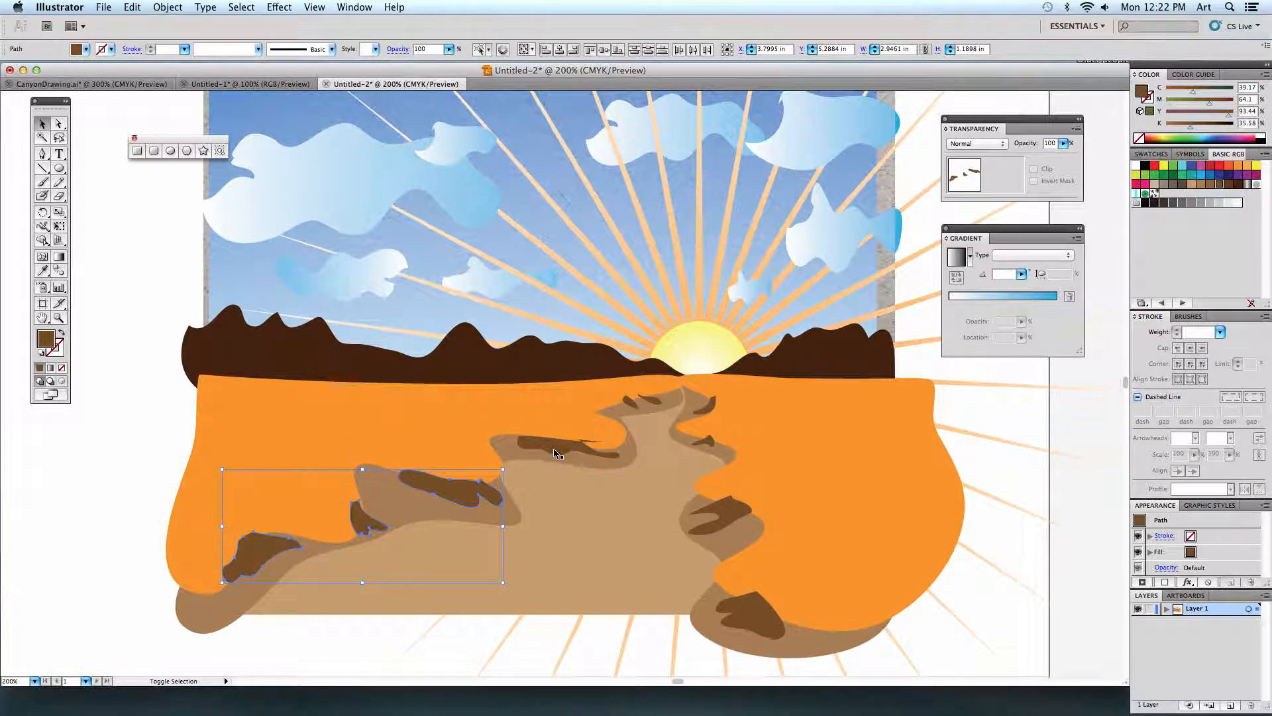
left_click(629, 401, "shift")
left_click(653, 400, "shift")
left_click(710, 404, "shift")
left_click(707, 445, "shift")
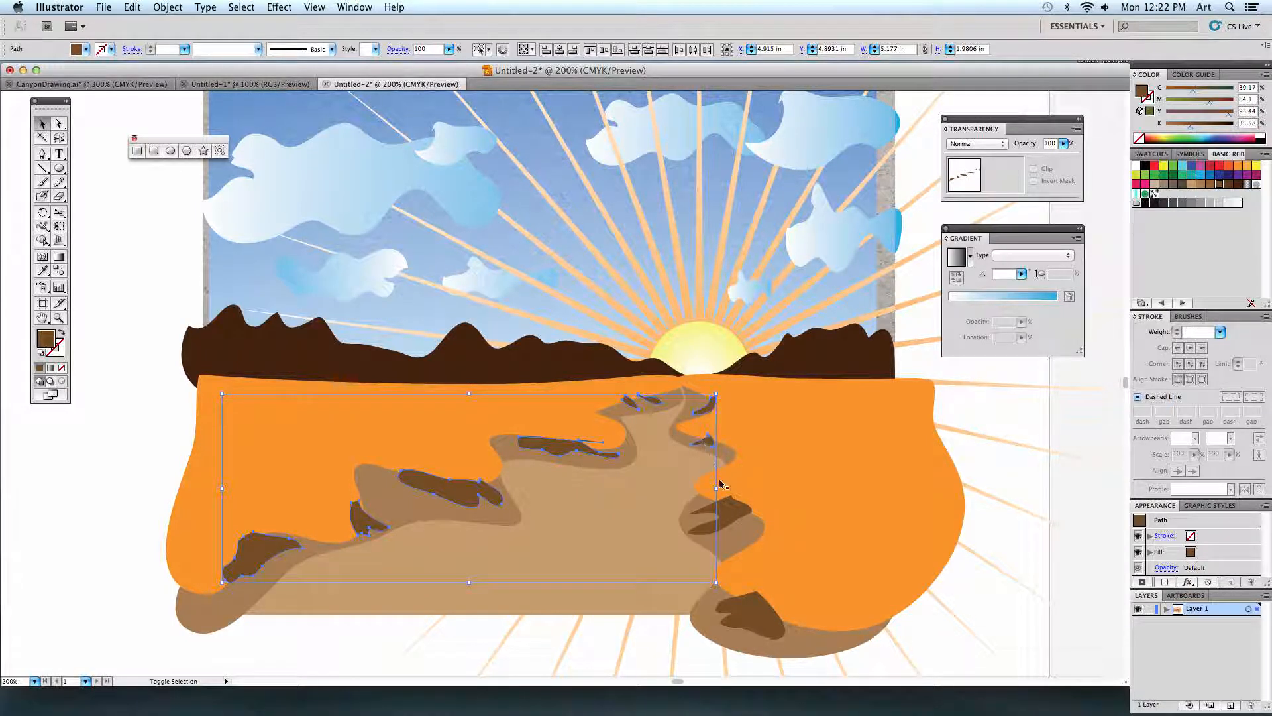
left_click(732, 518, "shift")
left_click(758, 616, "shift")
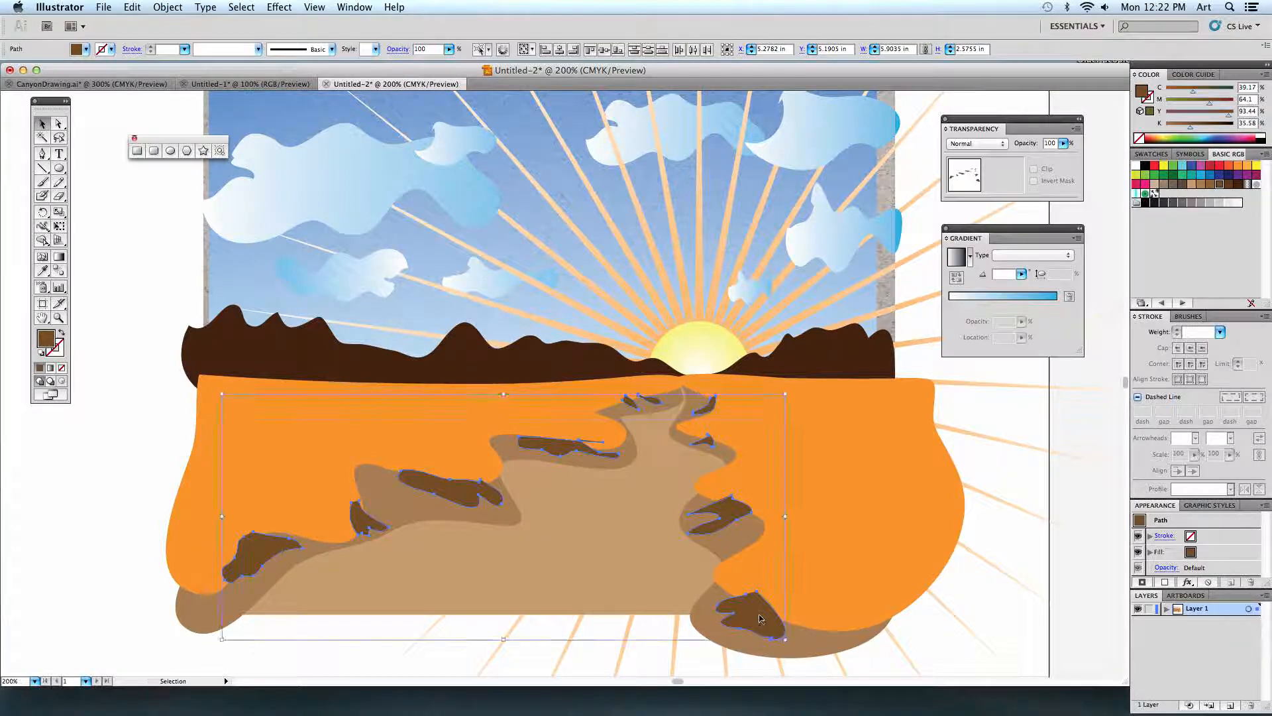
key("super+[")
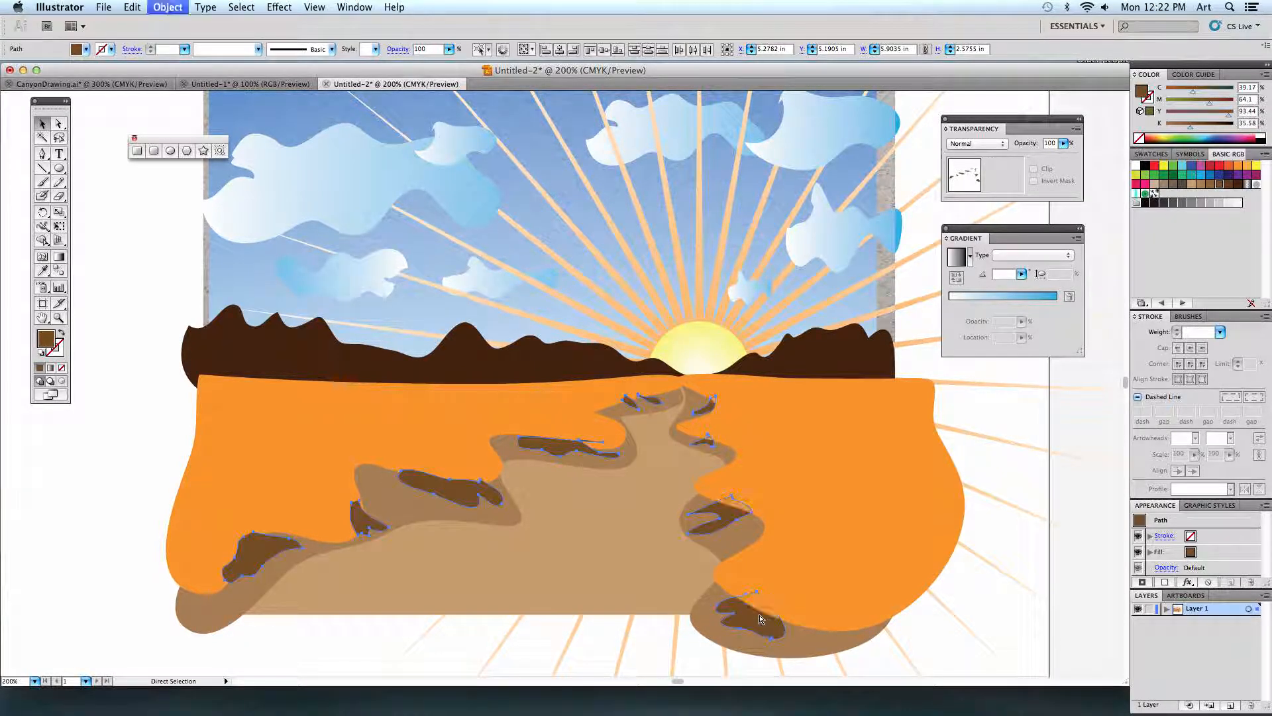
key("super+[")
key("super+]")
key("super+[")
key("super+[")
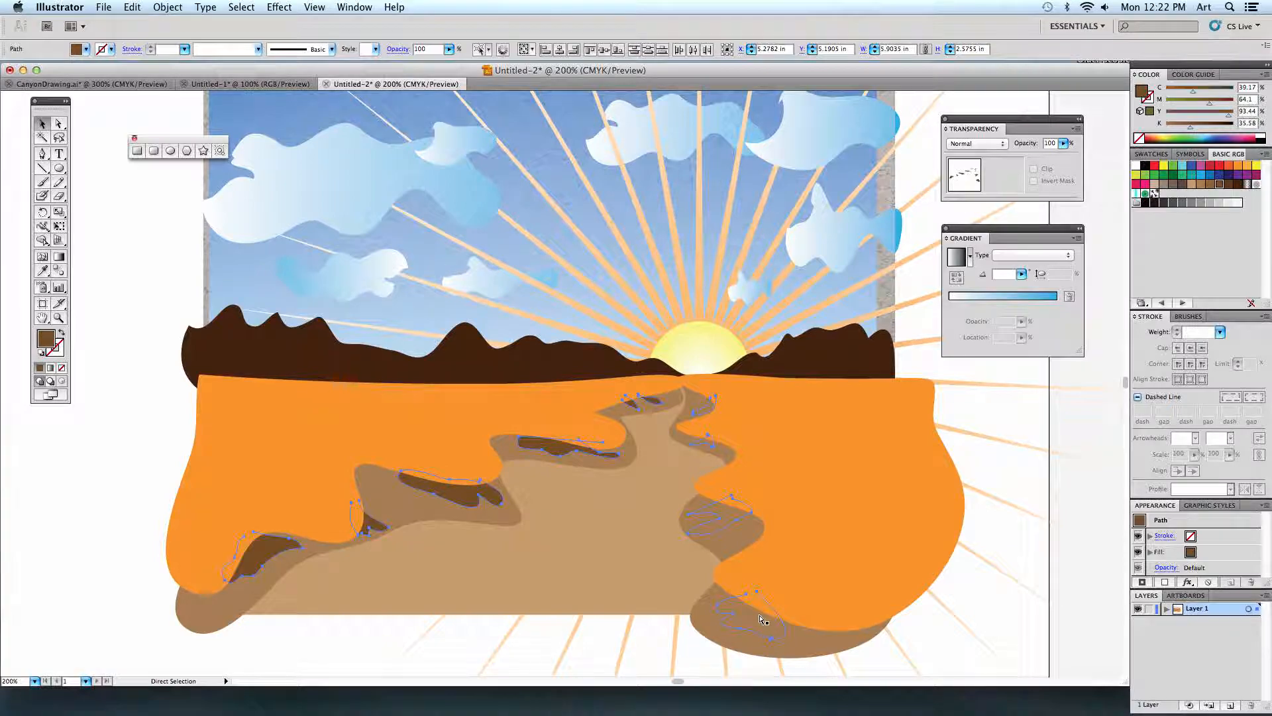
key("super+[")
key("super+]")
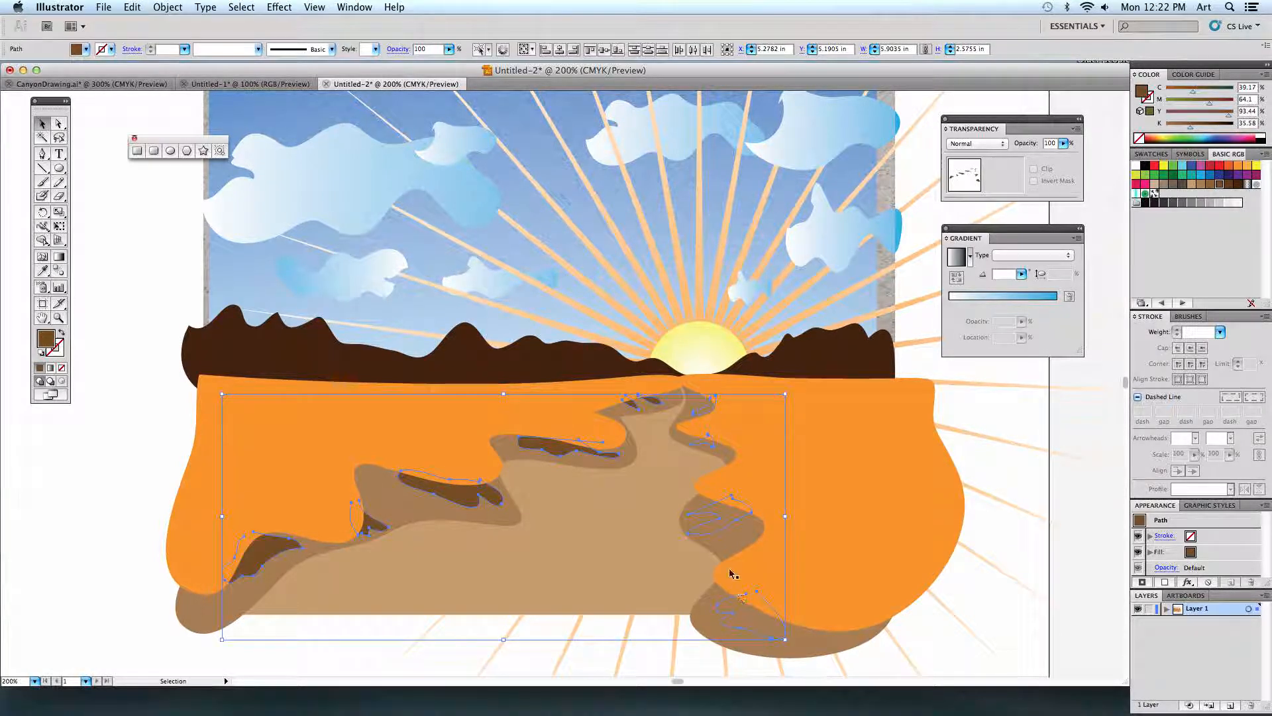
Send the right brown bank backward behind its dark shadow patches and deselect it.
left_click(726, 547, "super")
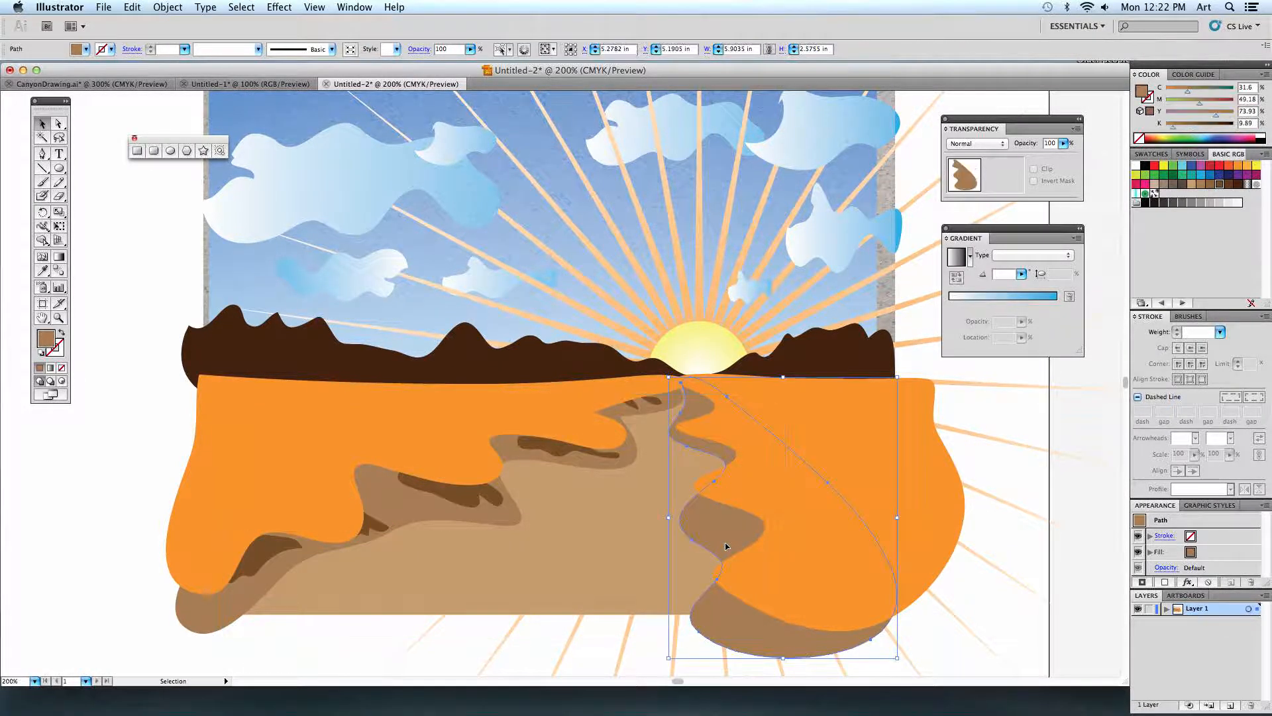
key("super+[")
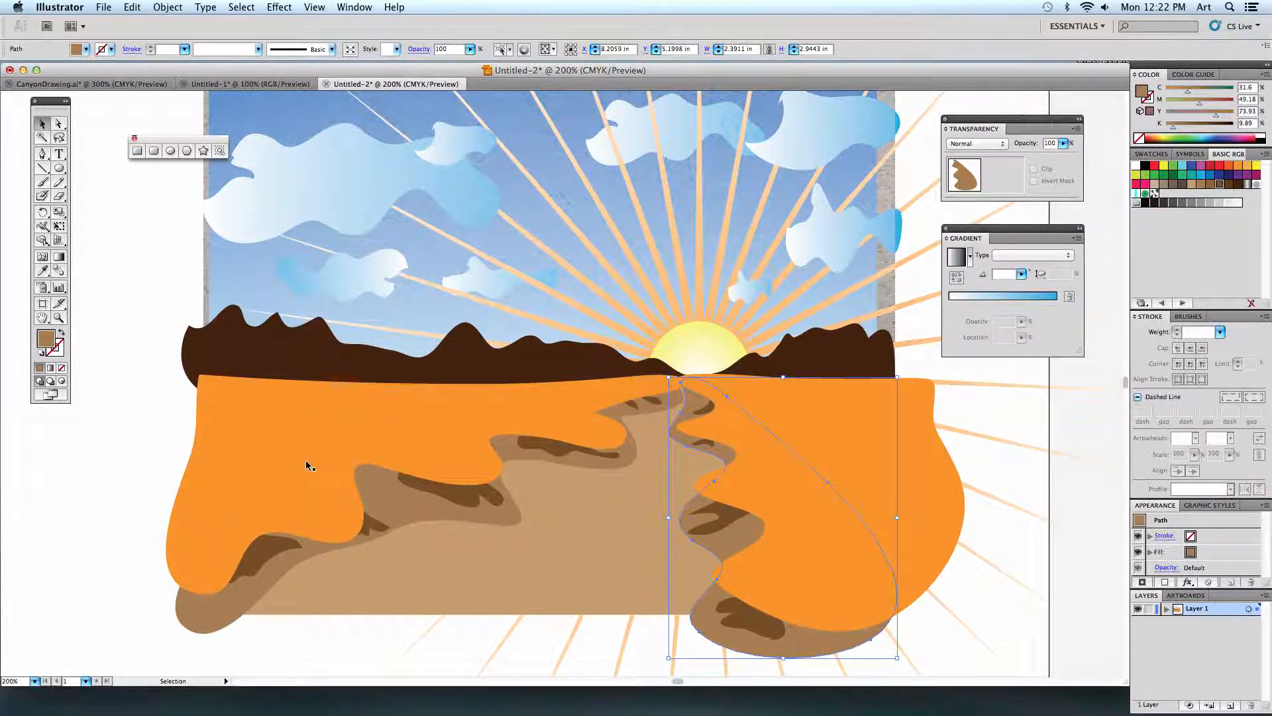
left_click(163, 443)
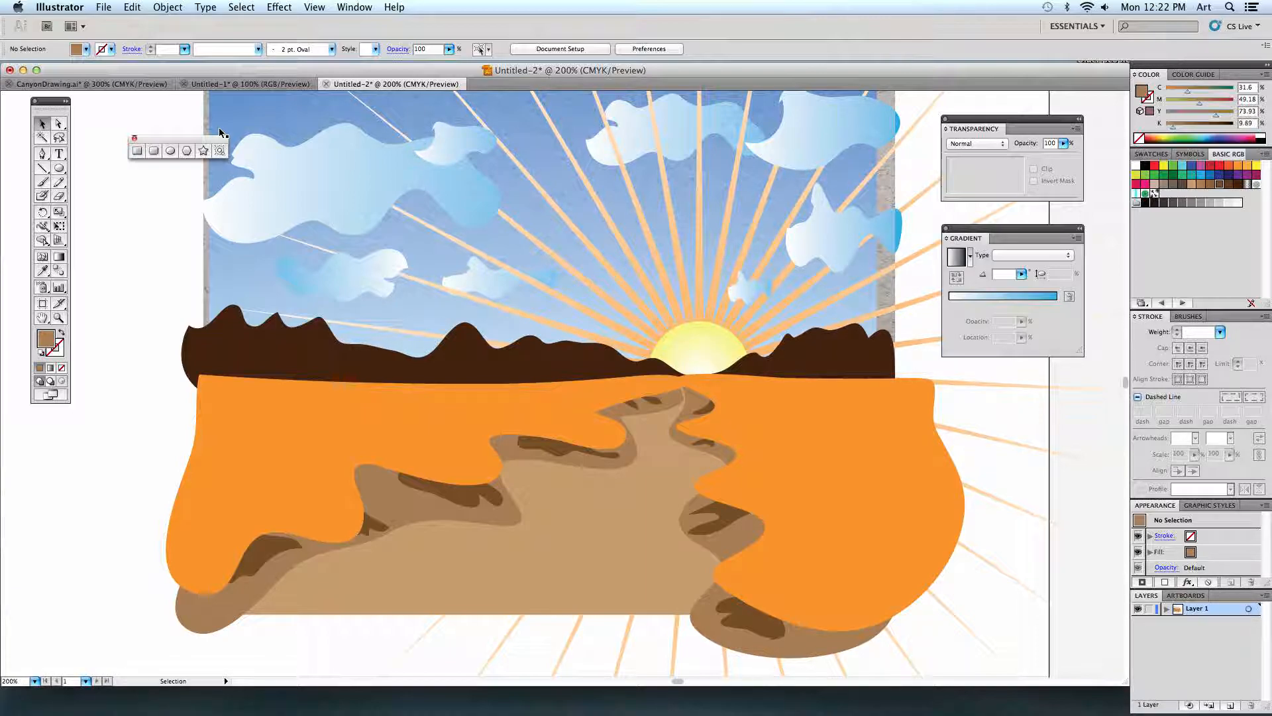
Examine how the river is drawn in the CanyonDrawing.ai reference and return to the canyon drawing.
left_click(42, 153)
left_click(137, 84)
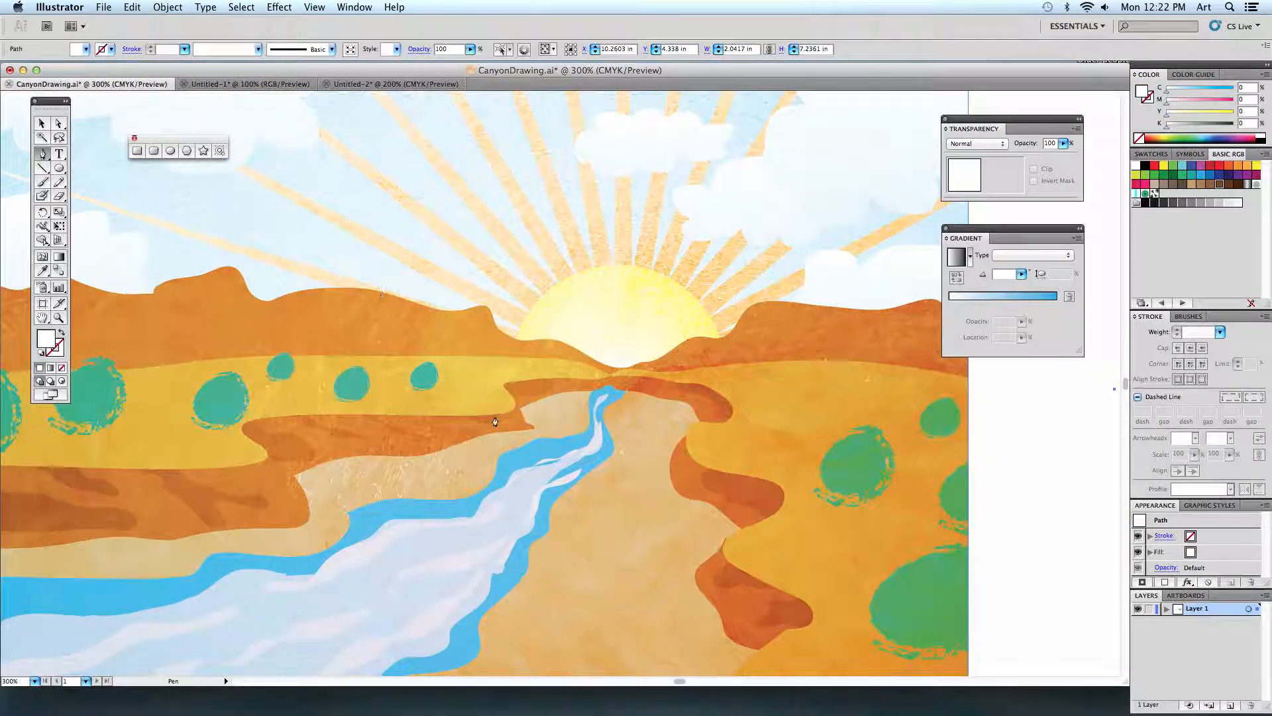
left_click_drag(400, 565, 428, 363)
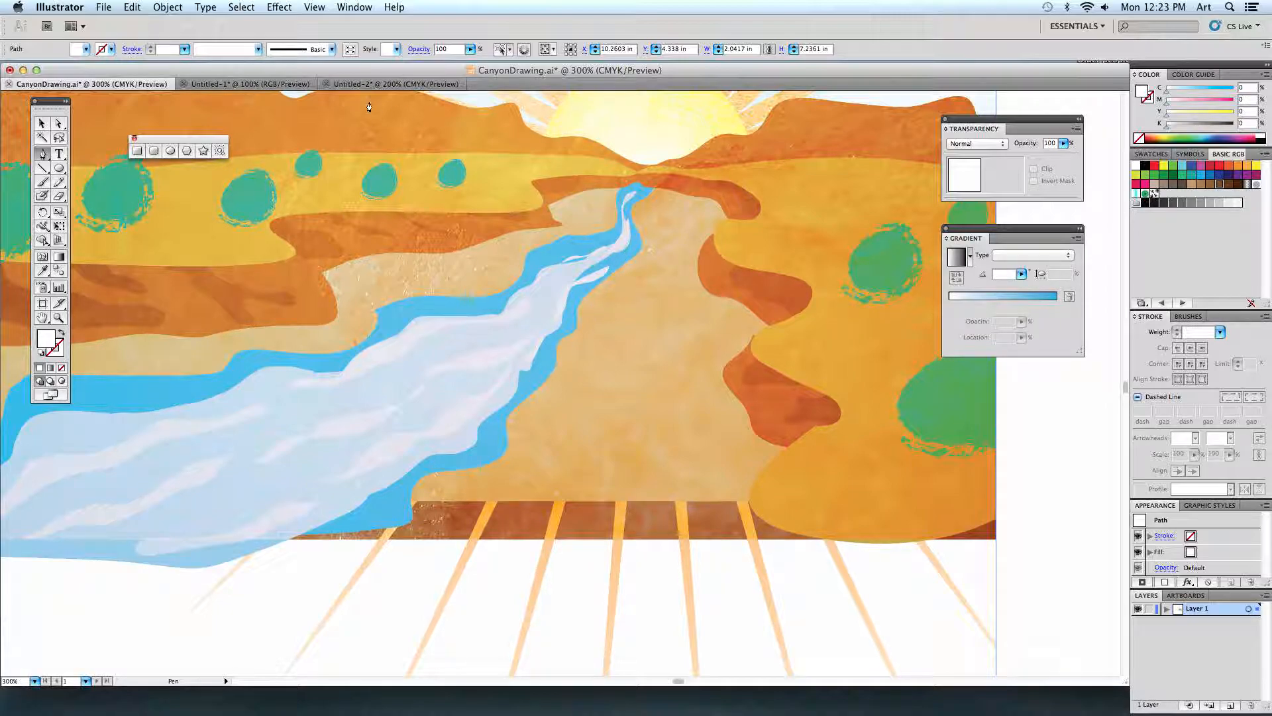
left_click(384, 84)
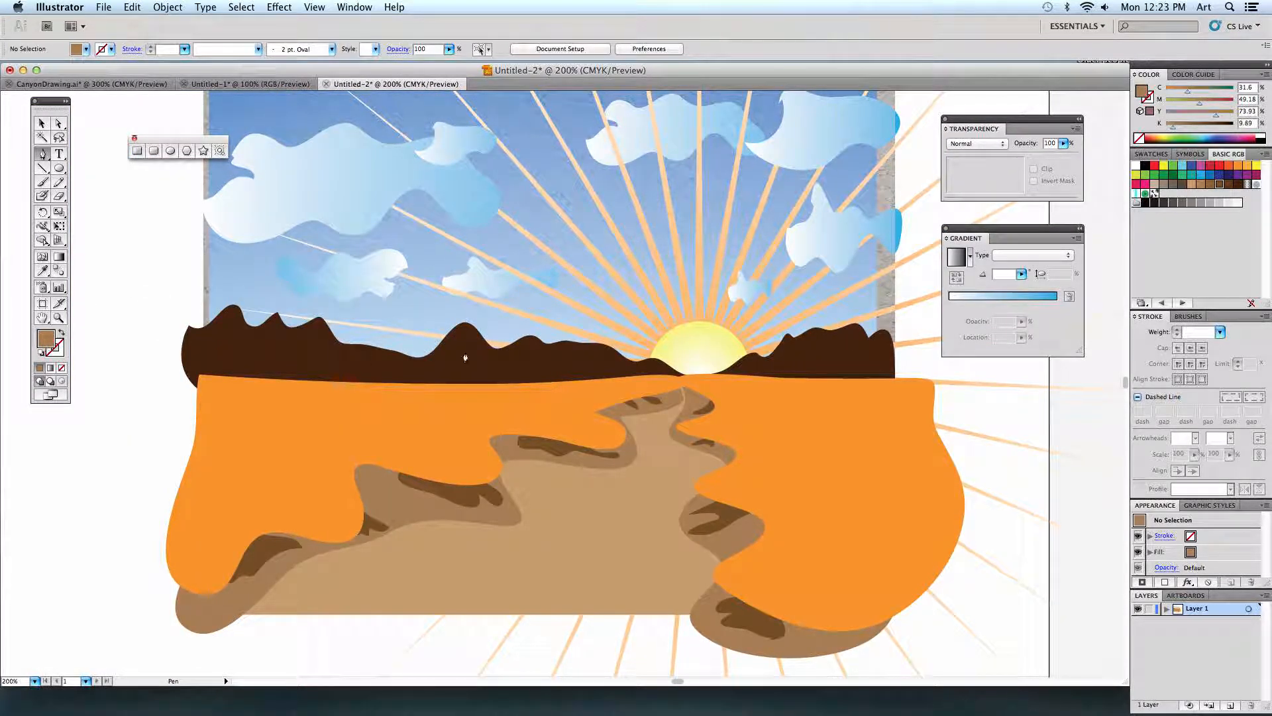
Draw the river's left bank with the Pen tool in bright blue, curving from below the sand up to the path's far tip.
left_click(1201, 175)
scroll(673, 440, "down", 3)
key("super+equal")
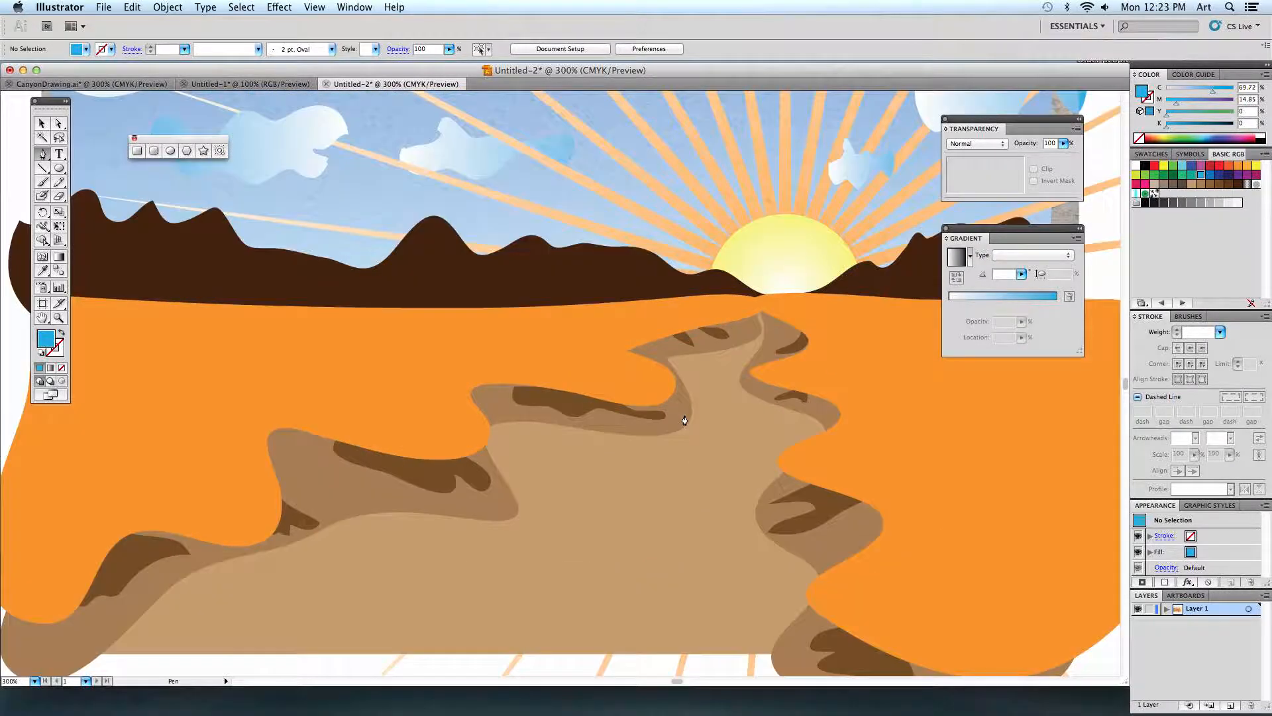
scroll(673, 372, "down", 5)
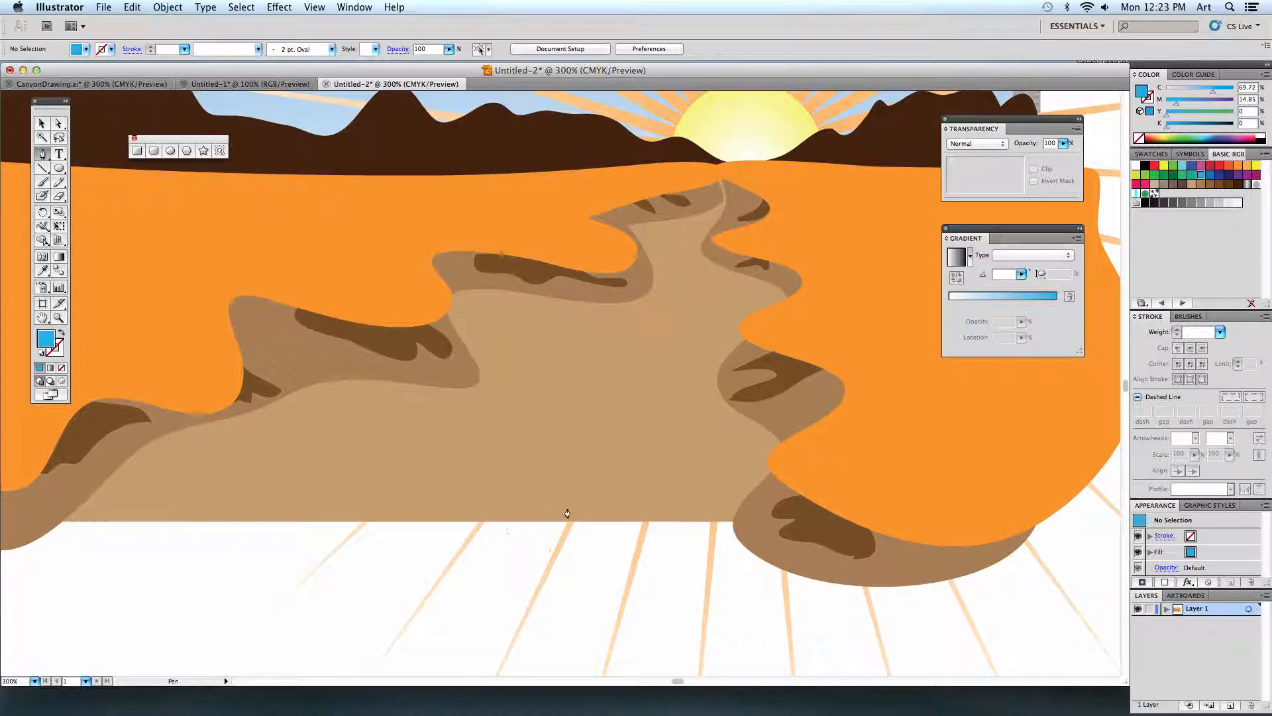
left_click(147, 535)
left_click_drag(306, 442, 433, 429)
left_click_drag(509, 375, 627, 323)
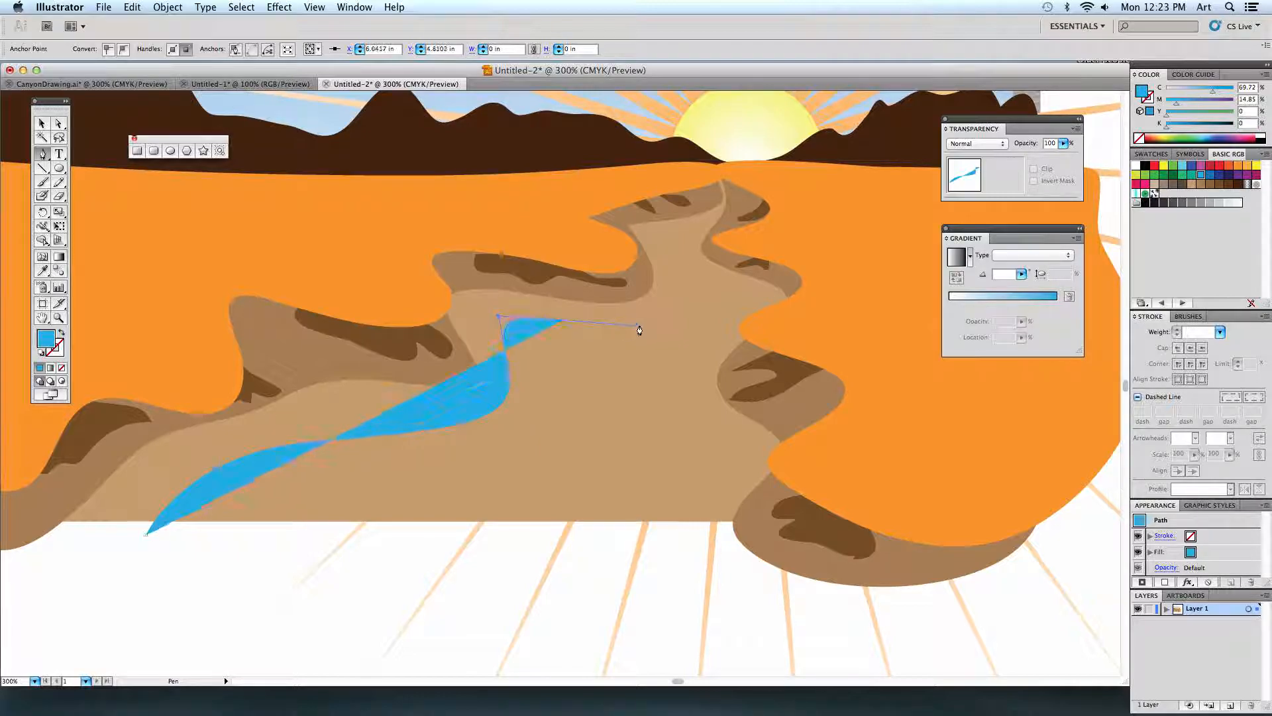
left_click_drag(669, 285, 724, 199)
left_click(722, 185)
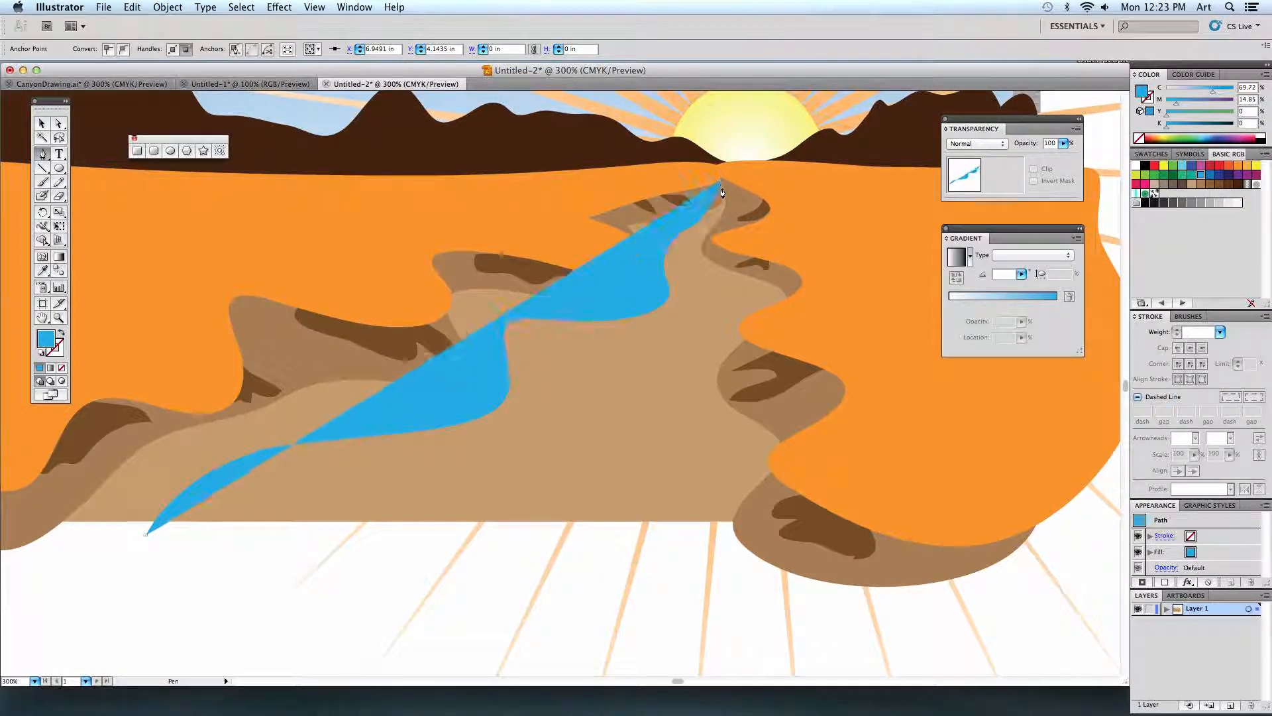
key("super+z")
left_click_drag(719, 177, 709, 154)
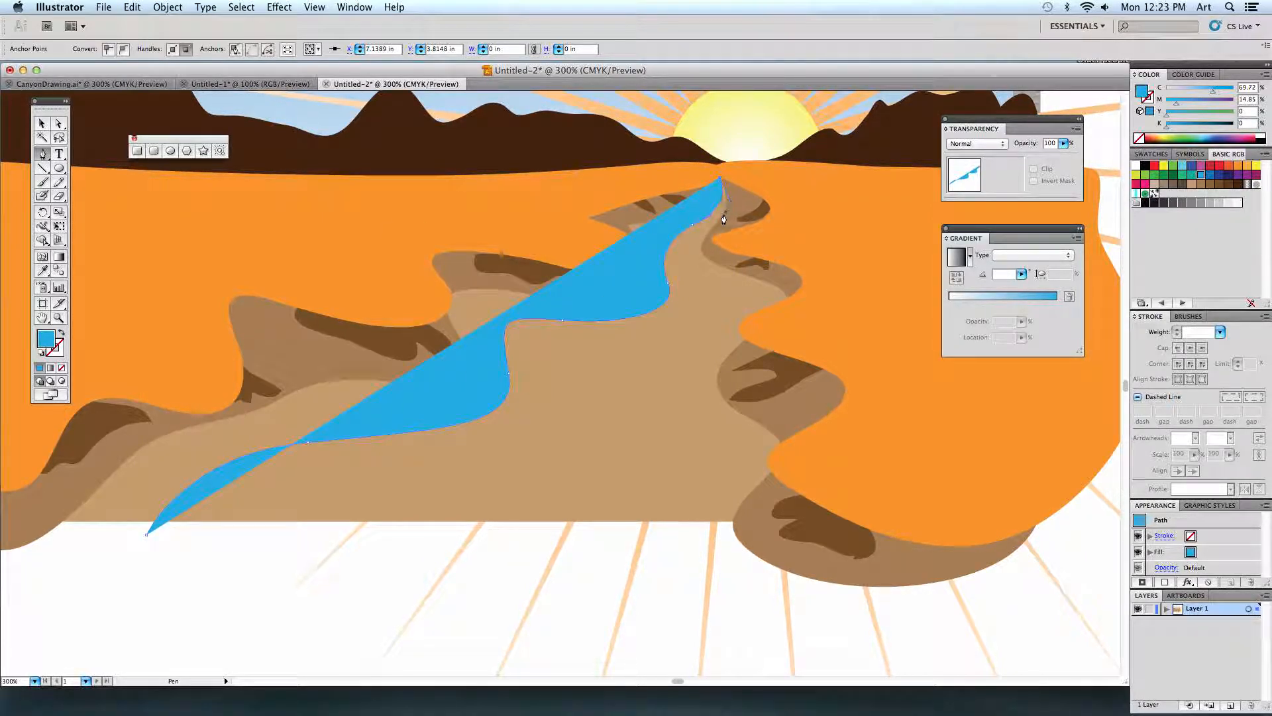
Curve the river's right bank back down past the sand's lower edge, close the blue shape at its starting point and deselect it.
left_click_drag(709, 226, 670, 241)
left_click_drag(693, 283, 706, 295)
left_click_drag(693, 341, 668, 362)
left_click_drag(636, 412, 653, 450)
left_click_drag(673, 541, 612, 638)
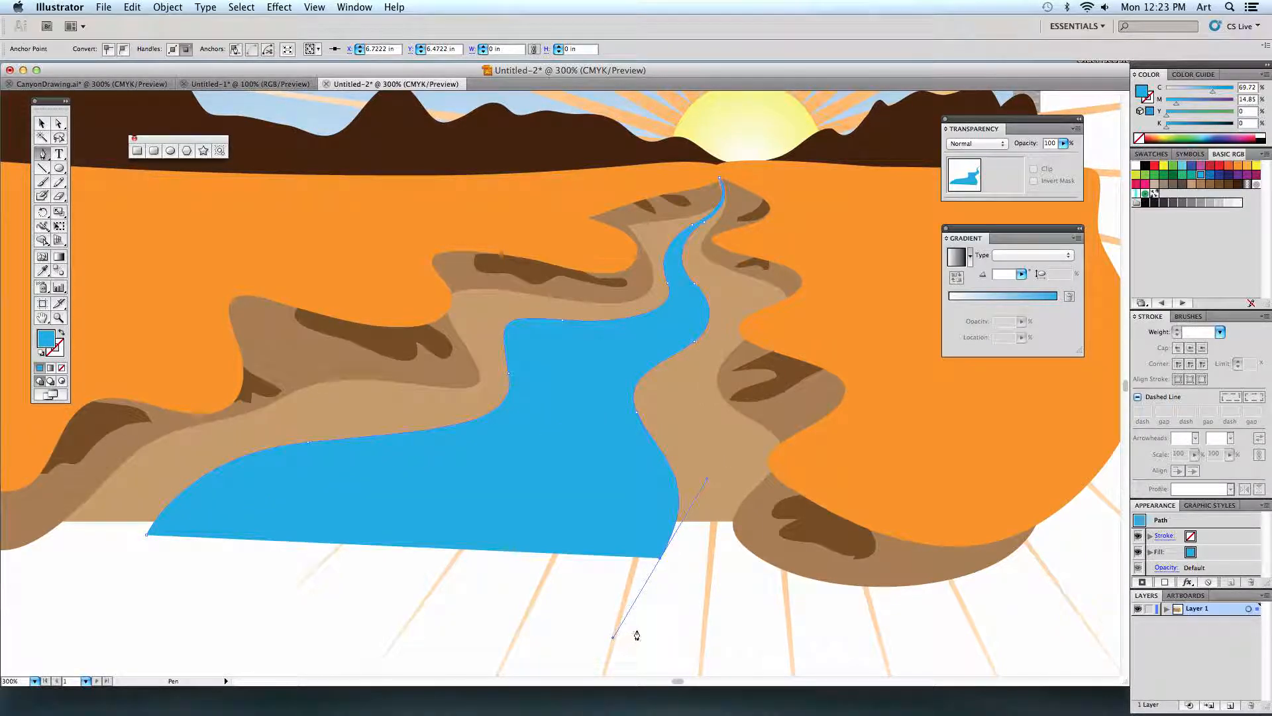
left_click(660, 558)
left_click(147, 535)
key("super+shift+a")
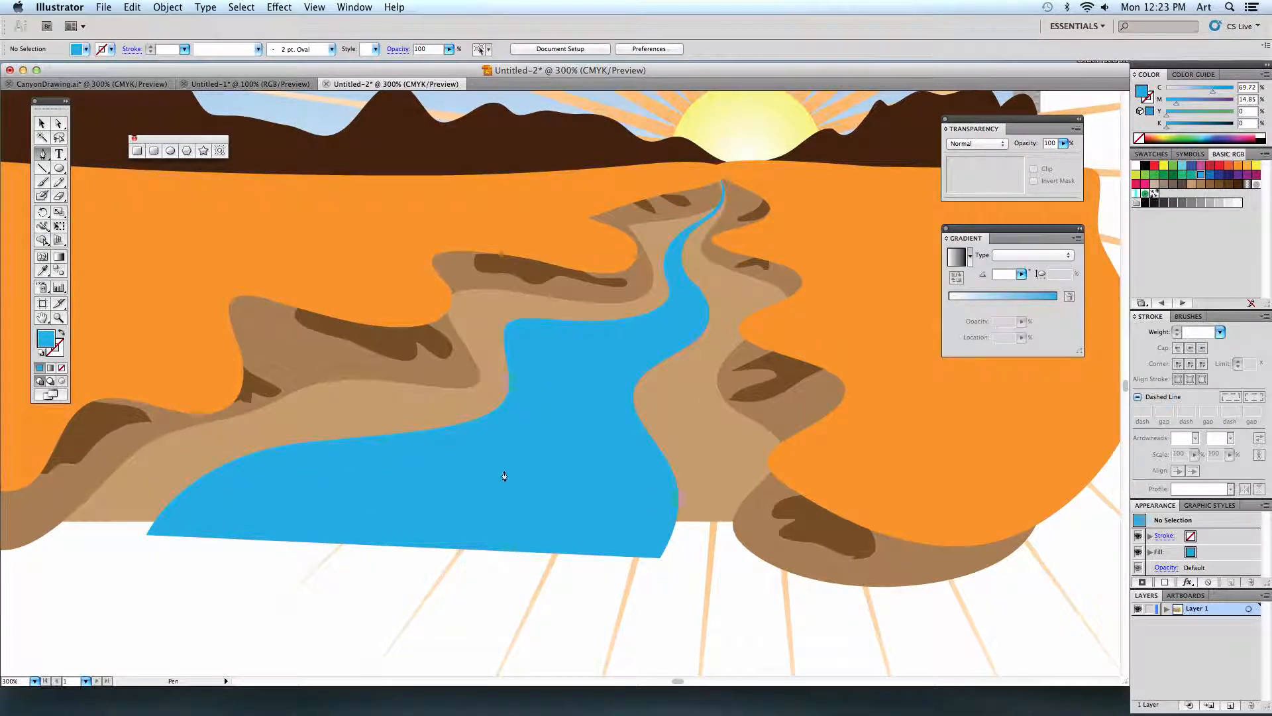
Draw a light blue inner water shape with the Pen tool, following the river's curves inside the darker blue edges, and deselect it.
left_click(1181, 168)
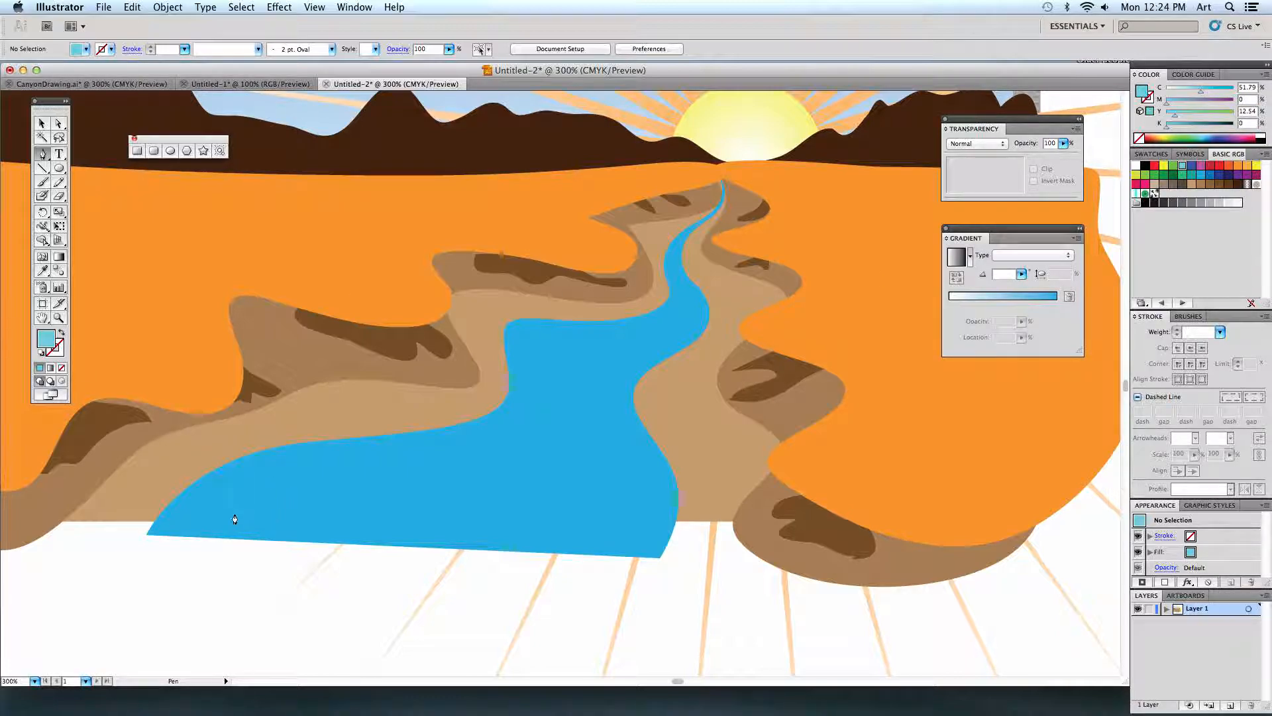
left_click(202, 535)
left_click_drag(274, 493, 350, 488)
left_click_drag(475, 426, 497, 424)
left_click(531, 404)
left_click_drag(525, 338, 693, 228)
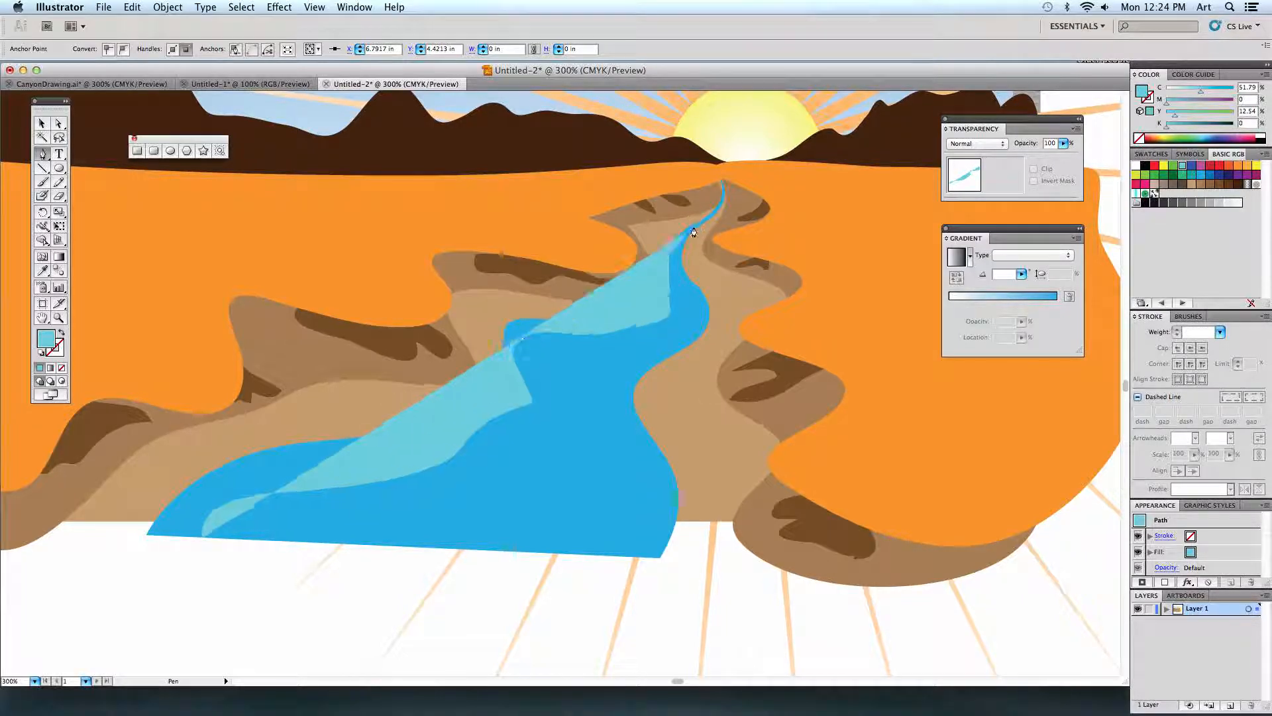
left_click_drag(694, 294, 699, 320)
left_click_drag(647, 360, 623, 410)
left_click_drag(666, 491, 663, 517)
left_click_drag(628, 571, 615, 577)
left_click(202, 537)
key("super+shift+a")
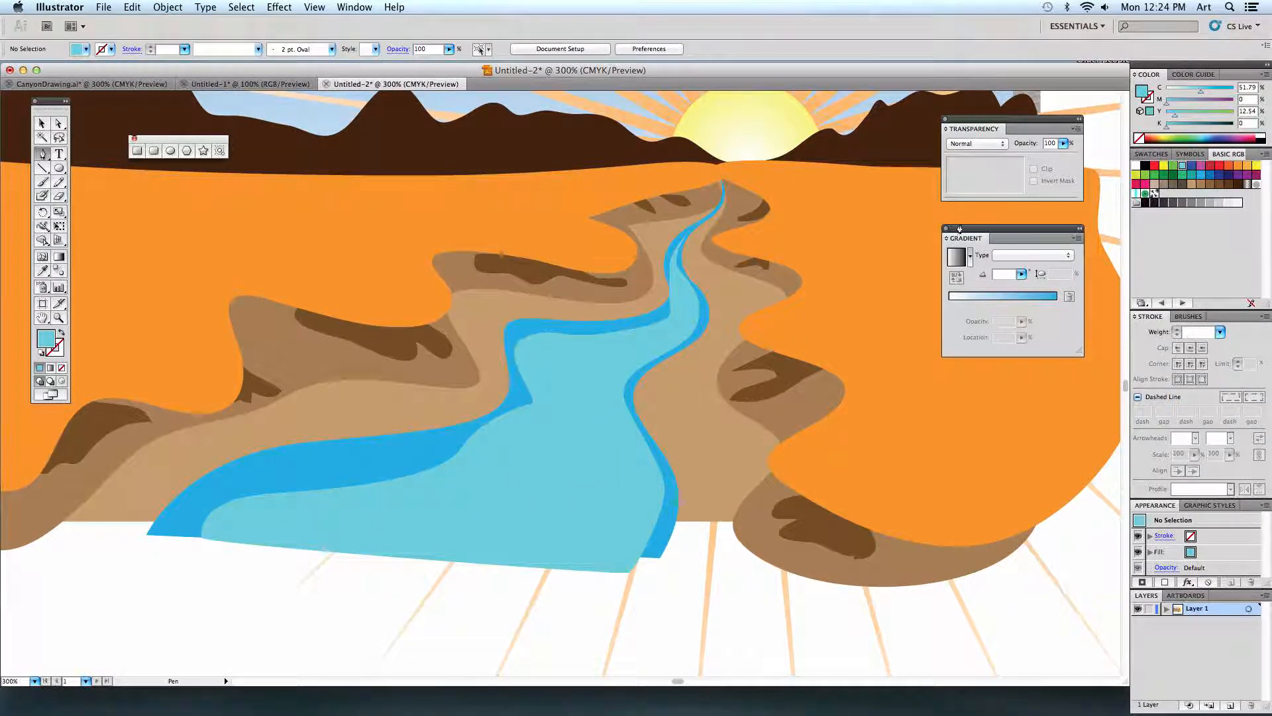
Draw two wavy white highlights with the Pen tool along the left side of the light blue water.
left_click(1136, 166)
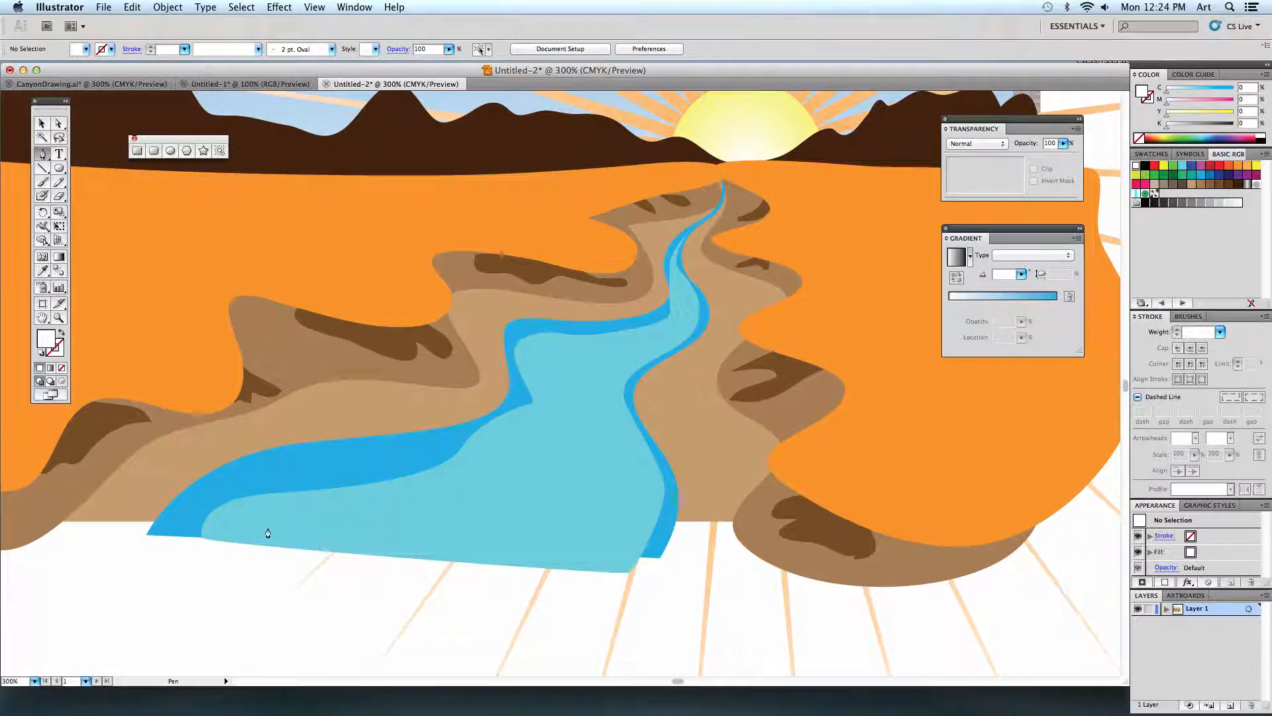
mouse_move(228, 544)
left_mouse_down()
mouse_move(237, 530)
mouse_move(412, 500)
mouse_move(269, 550)
mouse_move(228, 547)
left_mouse_up()
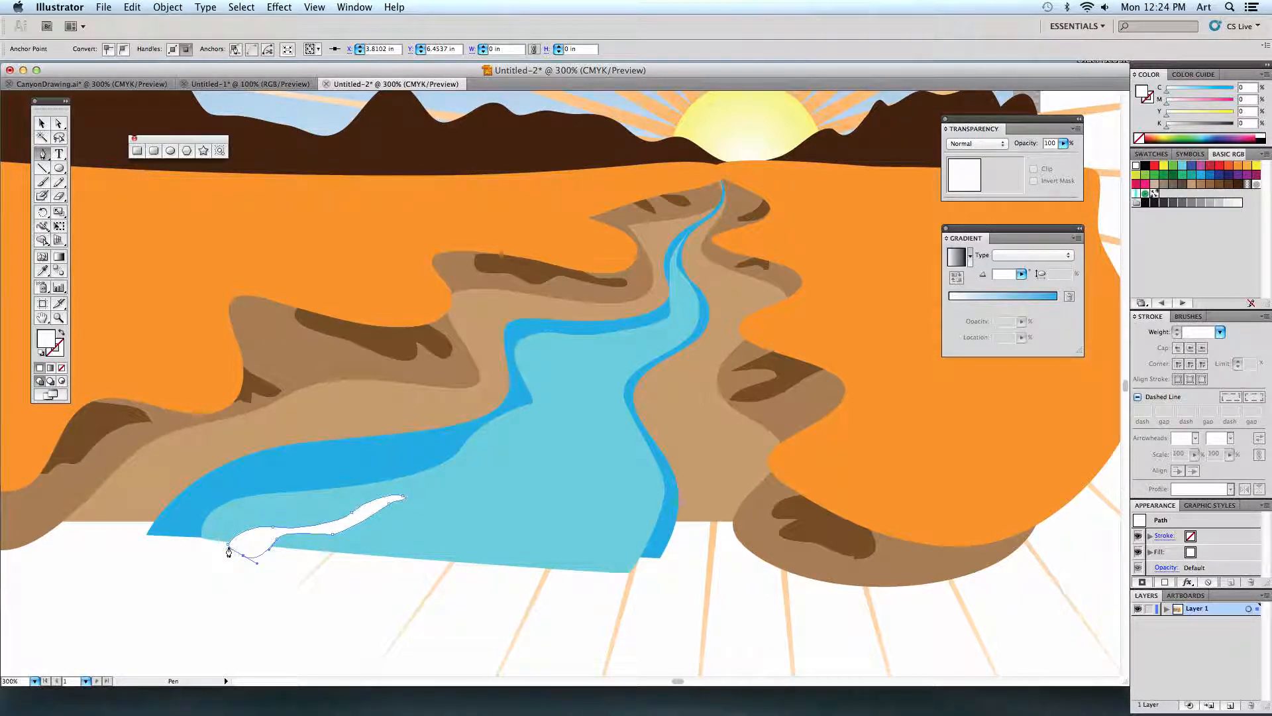
left_click(228, 547)
left_click_drag(419, 484, 452, 498)
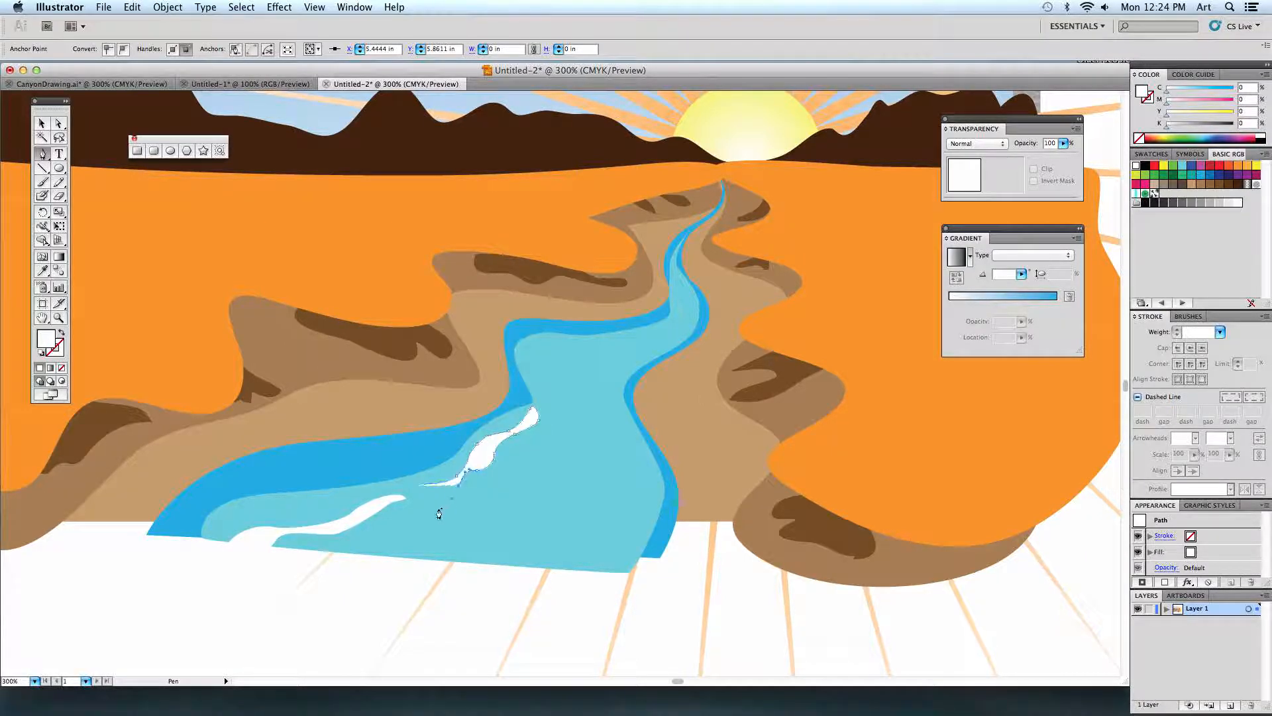
left_click(419, 484)
key("super+shift+a")
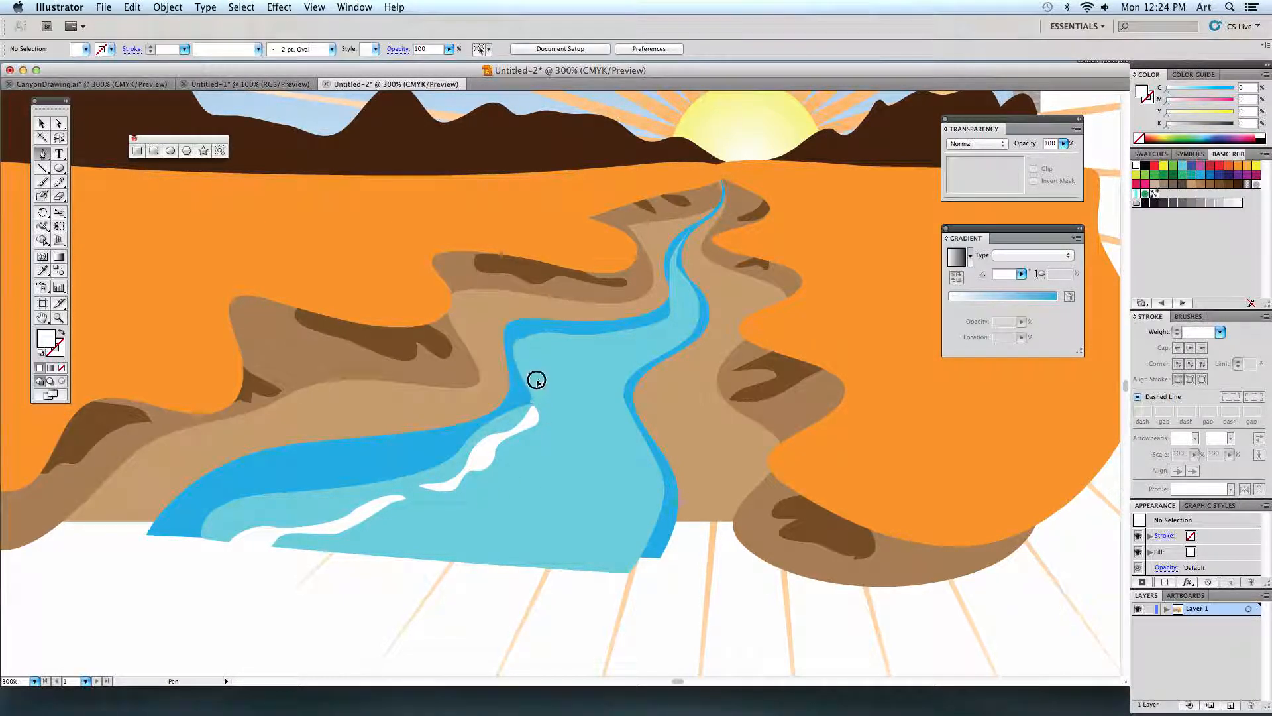
Draw a third curved white highlight at the river's upper left bend with the Pen tool and deselect it.
left_click_drag(539, 383, 601, 347)
left_click_drag(624, 343, 560, 360)
left_click(648, 333)
left_click_drag(551, 364, 541, 394)
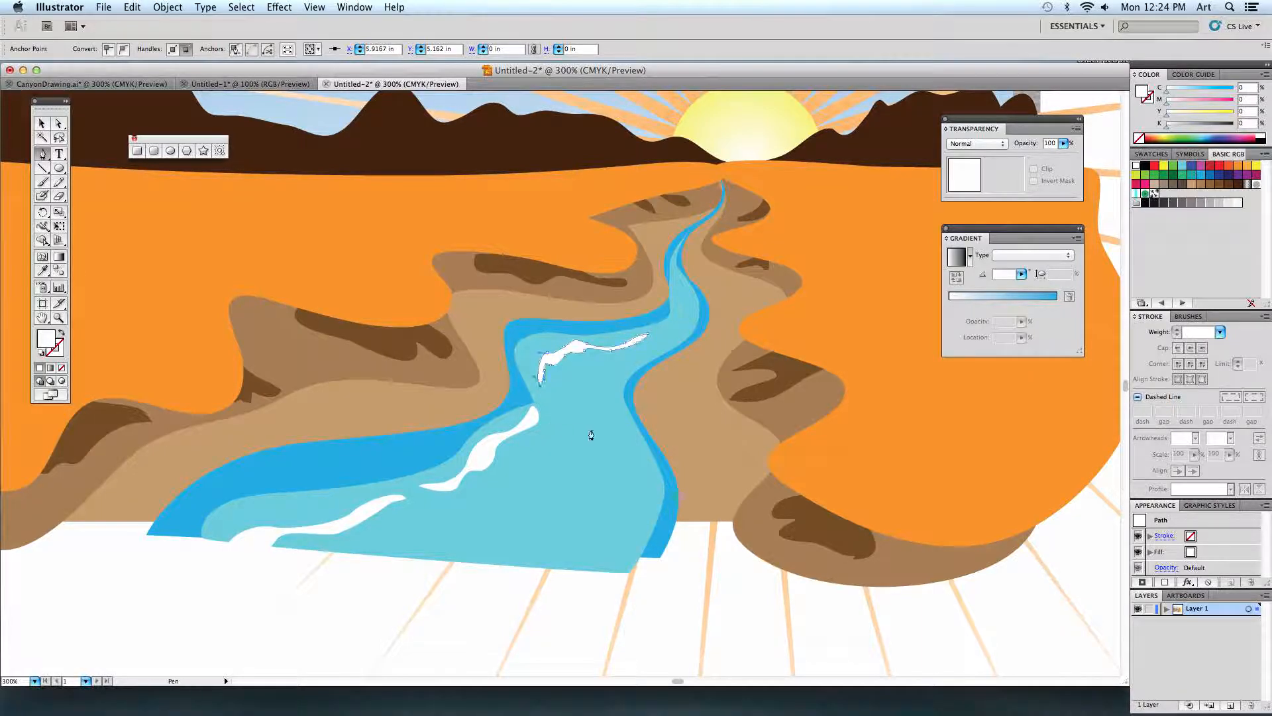
key("super+shift+a")
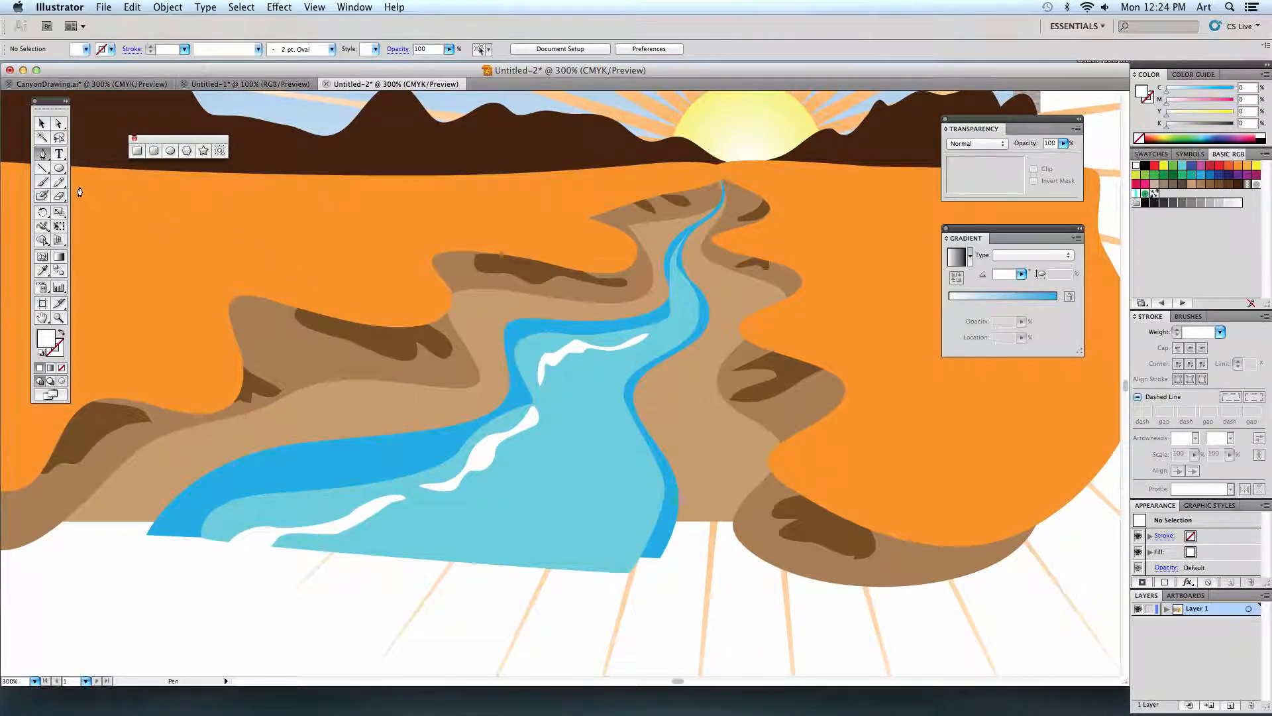
Pencil small white highlights along the right side of the river, from the upper bend down to the lower edge.
left_click(59, 181)
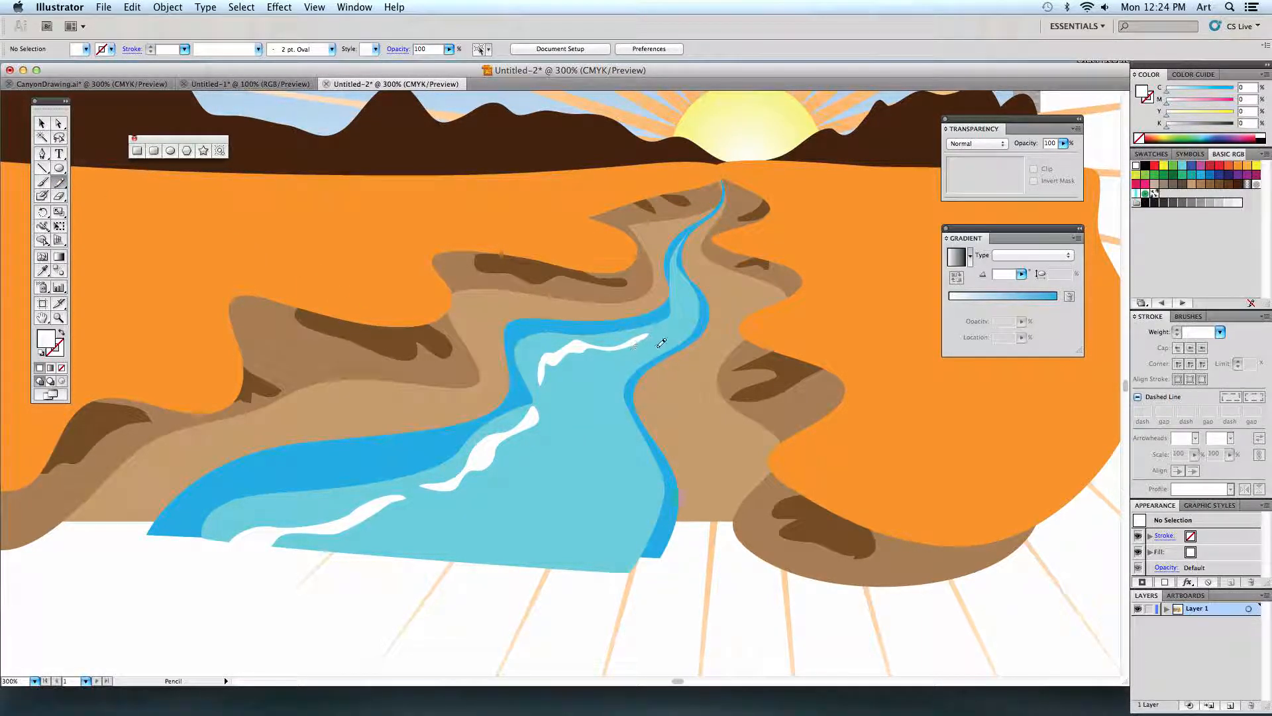
mouse_move(660, 344)
left_mouse_down()
mouse_move(689, 320)
mouse_move(649, 343)
left_mouse_up()
mouse_move(625, 384)
left_mouse_down()
mouse_move(622, 364)
mouse_move(598, 389)
mouse_move(607, 408)
mouse_move(614, 369)
mouse_move(628, 363)
left_mouse_up()
mouse_move(621, 407)
left_mouse_down()
mouse_move(637, 461)
mouse_move(633, 516)
mouse_move(629, 427)
left_mouse_up()
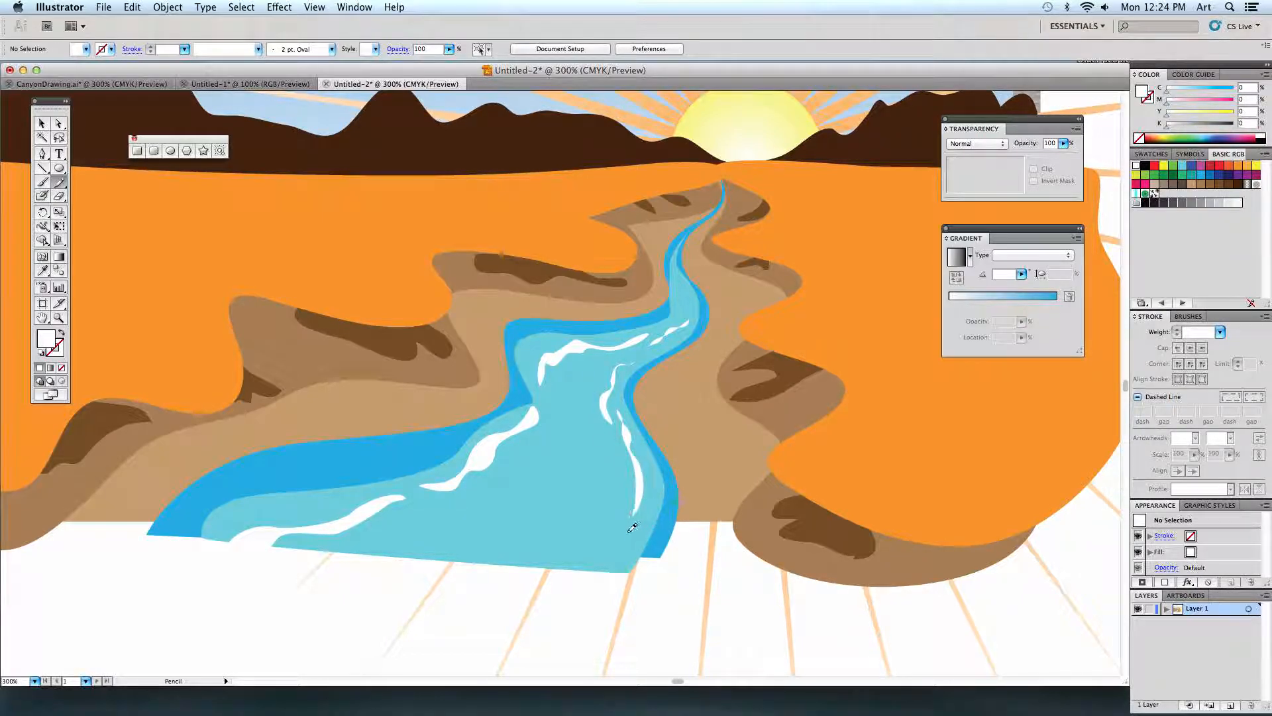
mouse_move(632, 526)
left_mouse_down()
mouse_move(602, 580)
mouse_move(570, 584)
mouse_move(650, 522)
left_mouse_up()
left_click_drag(597, 457, 595, 435)
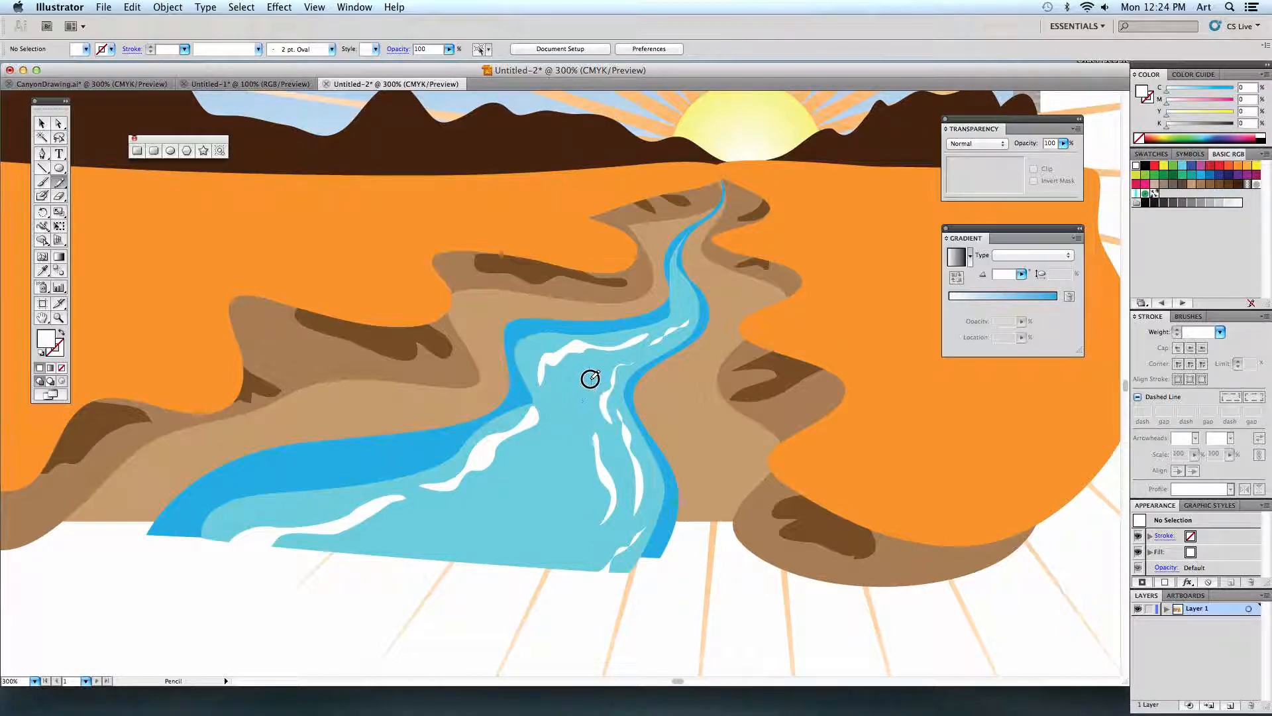
Pencil more white ripples through the middle, lower part and narrow upper stretch of the river.
mouse_move(590, 378)
left_mouse_down()
mouse_move(562, 387)
mouse_move(578, 366)
left_mouse_up()
mouse_move(561, 443)
left_mouse_down()
mouse_move(509, 497)
mouse_move(562, 437)
left_mouse_up()
mouse_move(487, 563)
left_mouse_down()
mouse_move(523, 556)
mouse_move(567, 503)
left_mouse_up()
mouse_move(363, 542)
left_mouse_down()
mouse_move(485, 517)
mouse_move(508, 494)
mouse_move(457, 543)
mouse_move(498, 500)
left_mouse_up()
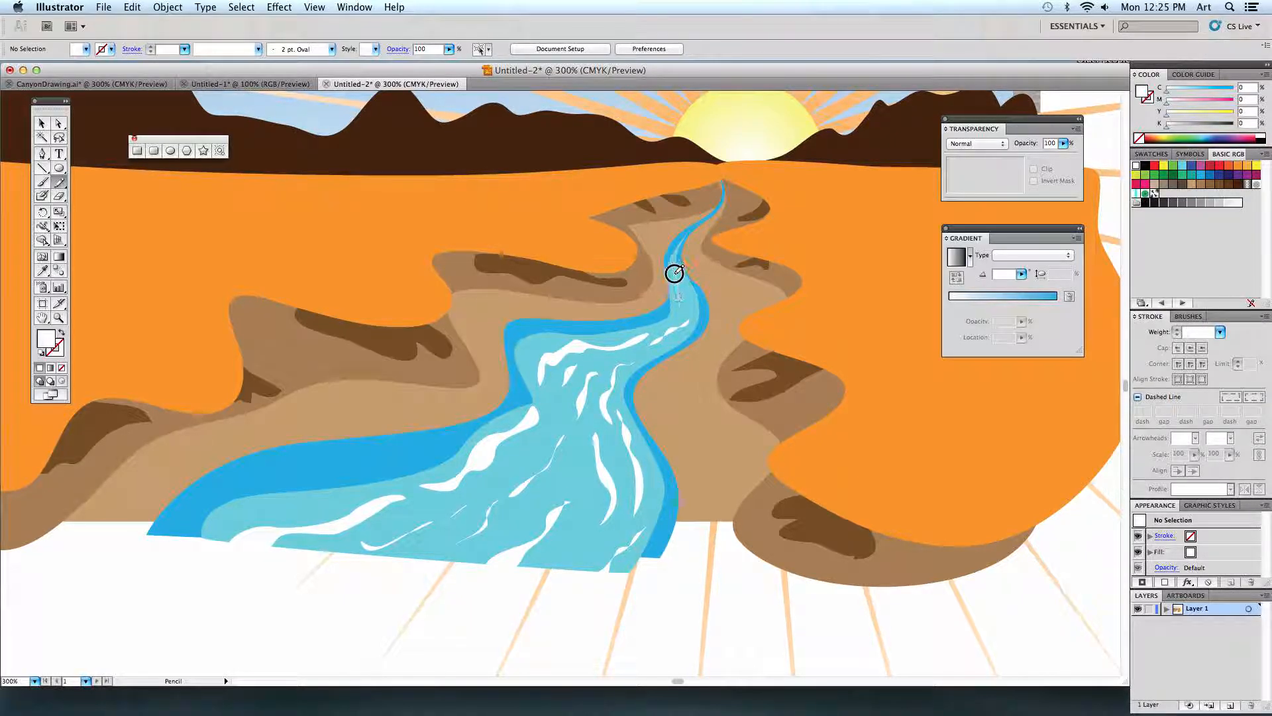
left_click_drag(673, 273, 683, 315)
Set both fill and stroke to teal green for the Paintbrush, keeping Fill new brush strokes enabled in its options.
key("super+0")
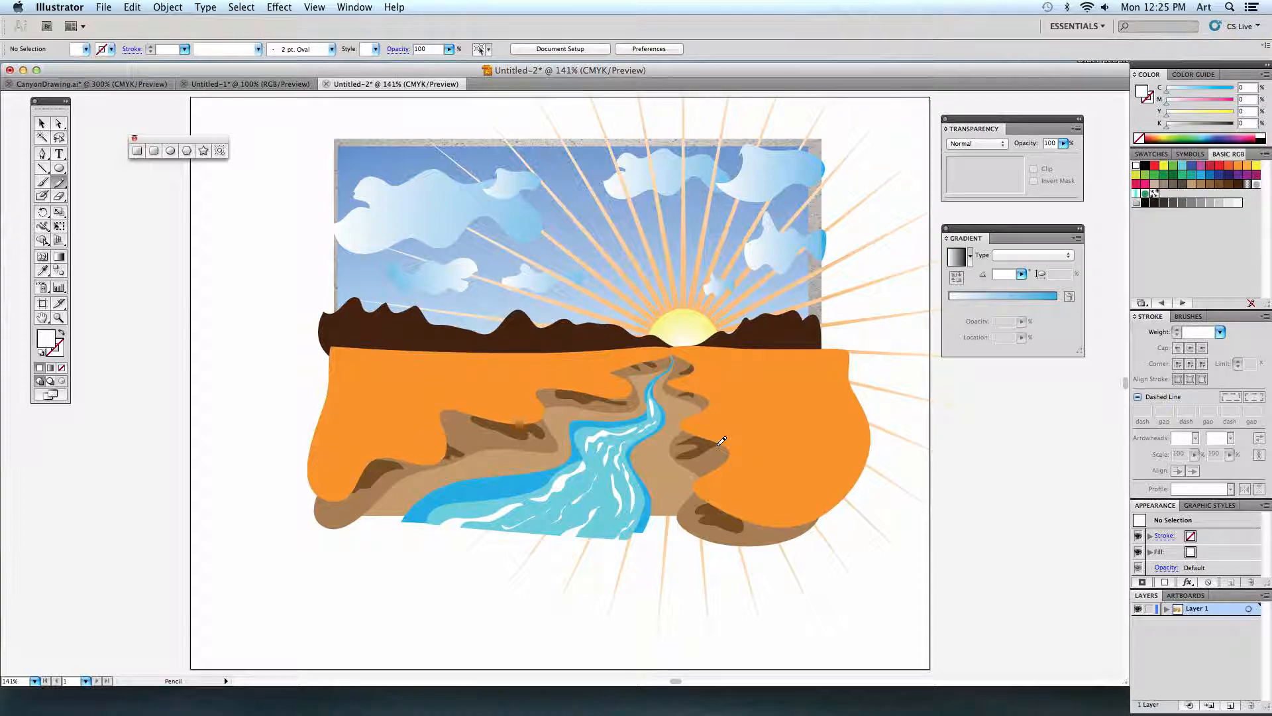
left_click(43, 183)
left_click(1191, 176)
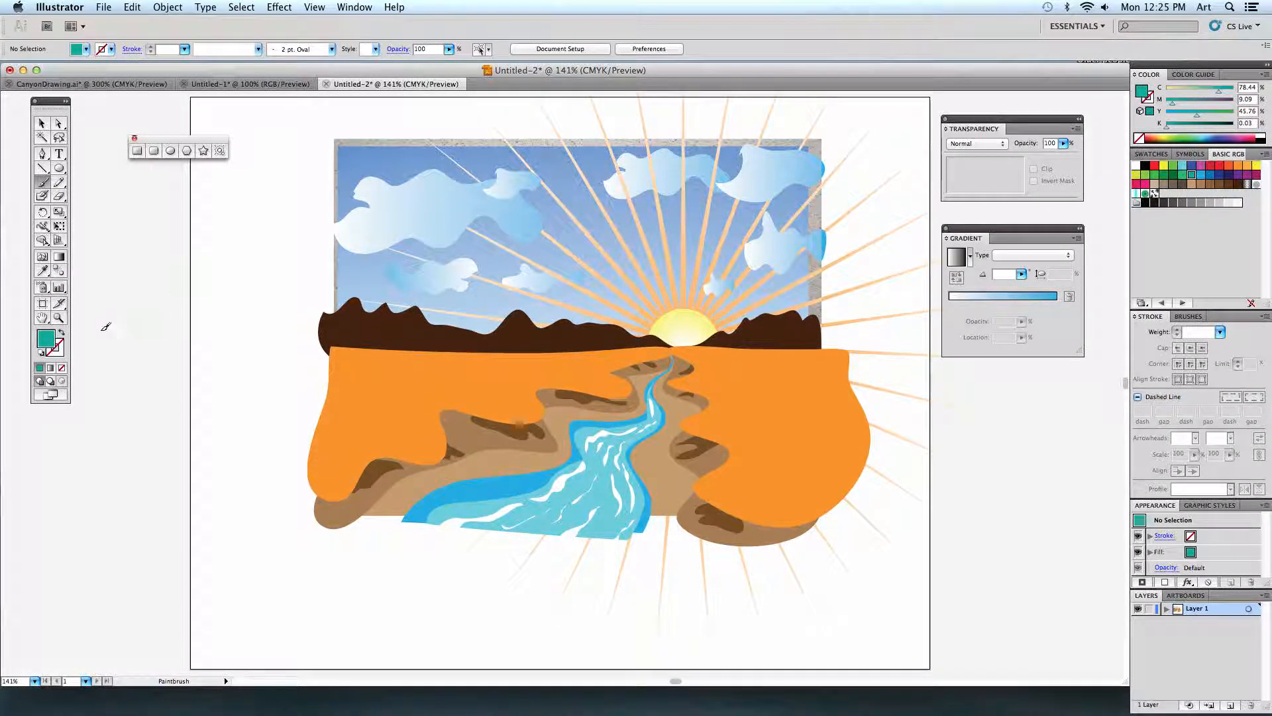
left_click(58, 345)
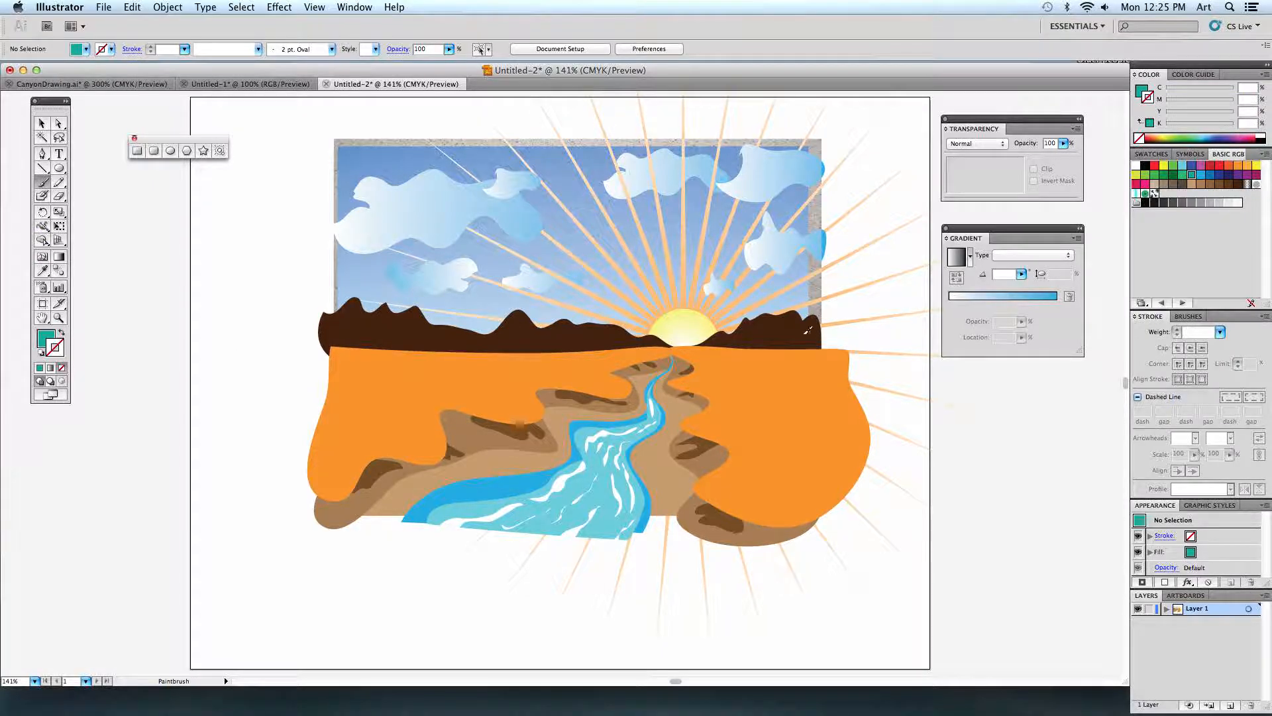
left_click(1191, 176)
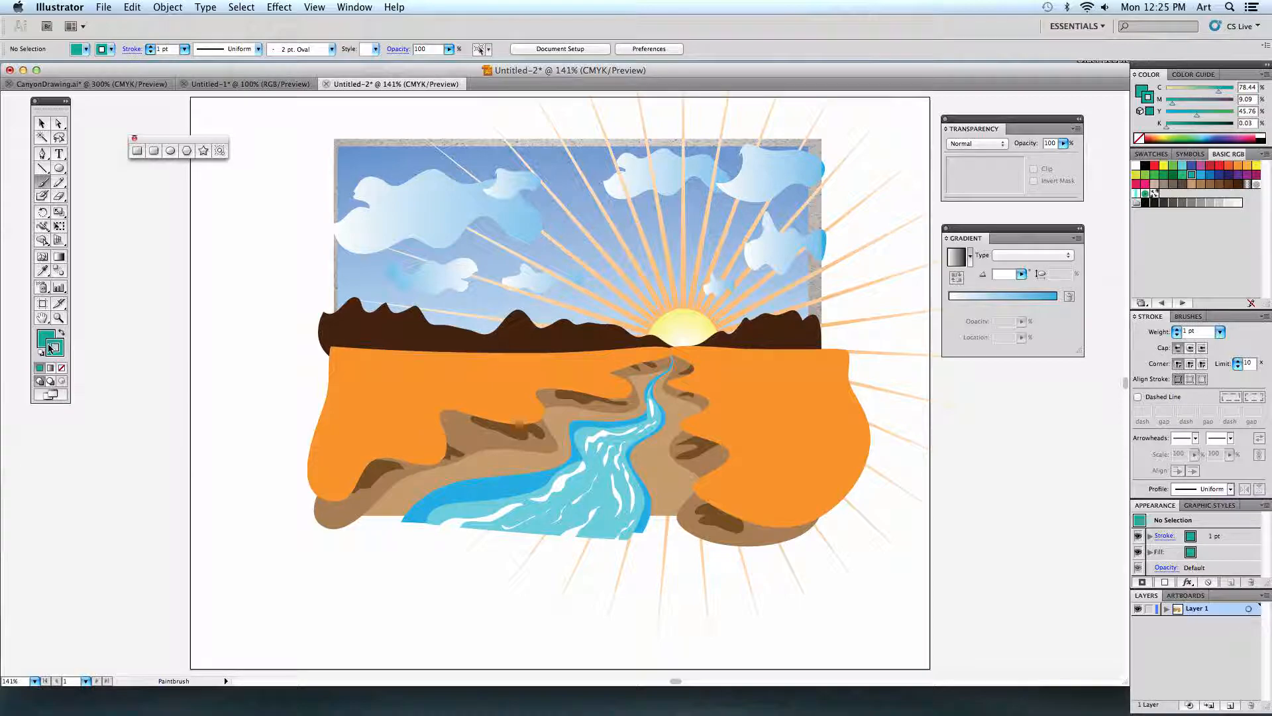
double_click(42, 184)
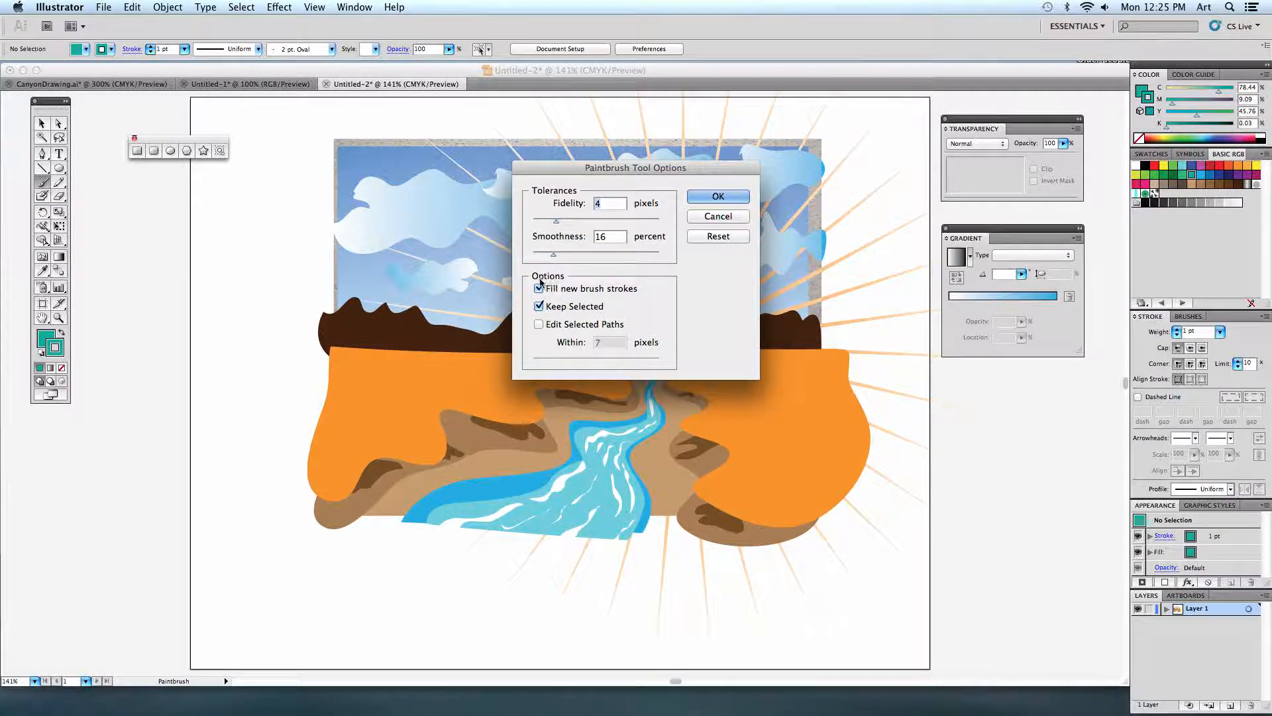
left_click(717, 199)
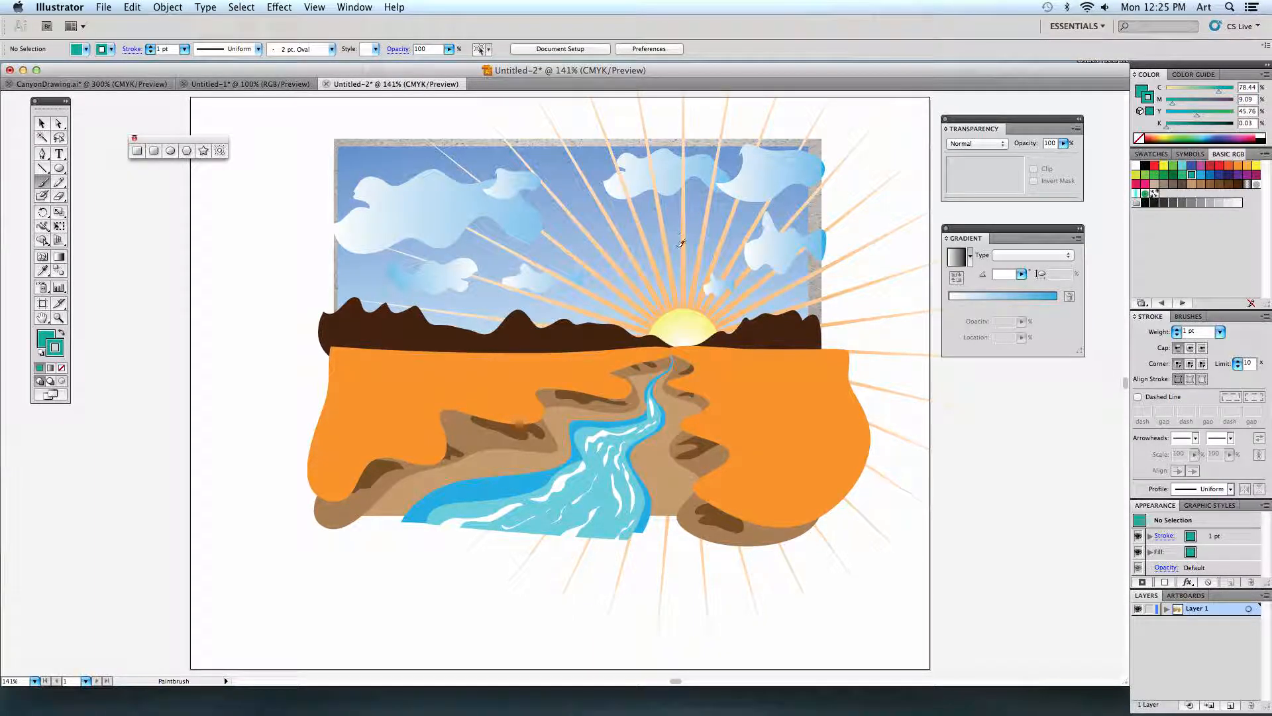
Paint a closed, filled bush on the right orange land with the Chalk - Scribble brush.
left_click(1184, 316)
left_click(1168, 378)
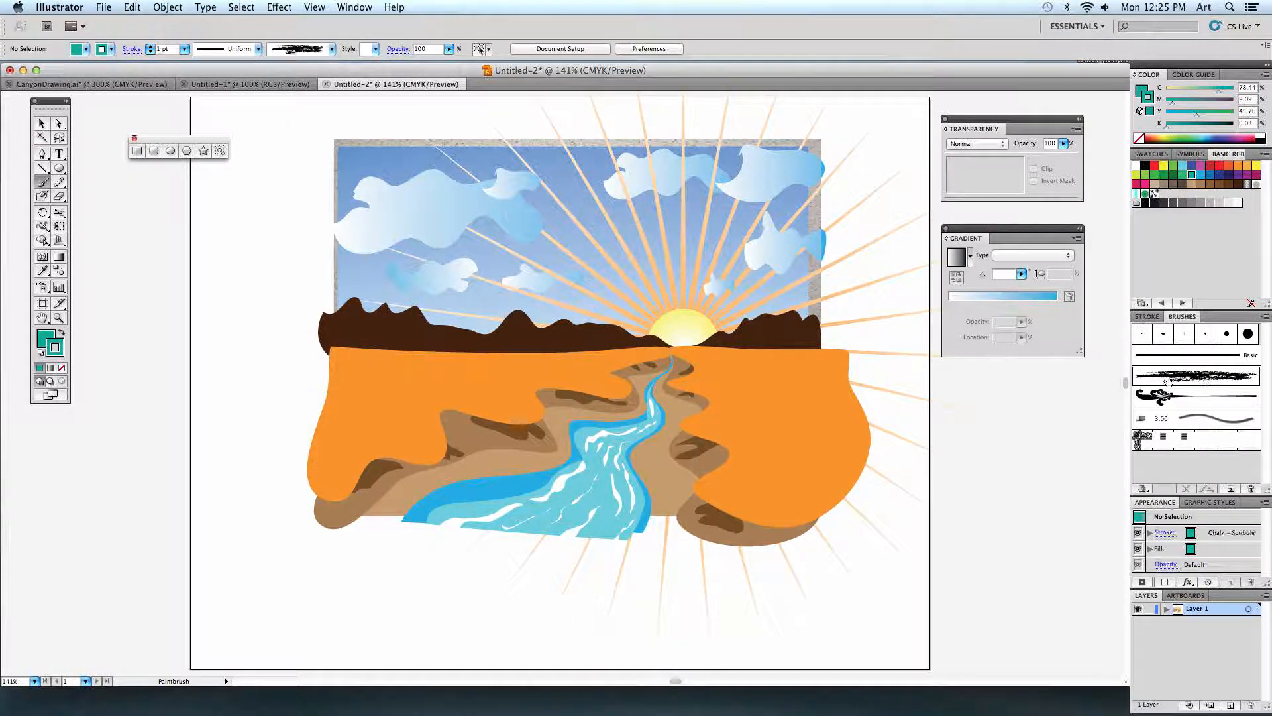
mouse_move(771, 427)
left_mouse_down()
mouse_move(750, 437)
mouse_move(750, 484)
mouse_move(800, 475)
mouse_move(807, 452)
mouse_move(762, 428)
left_mouse_up()
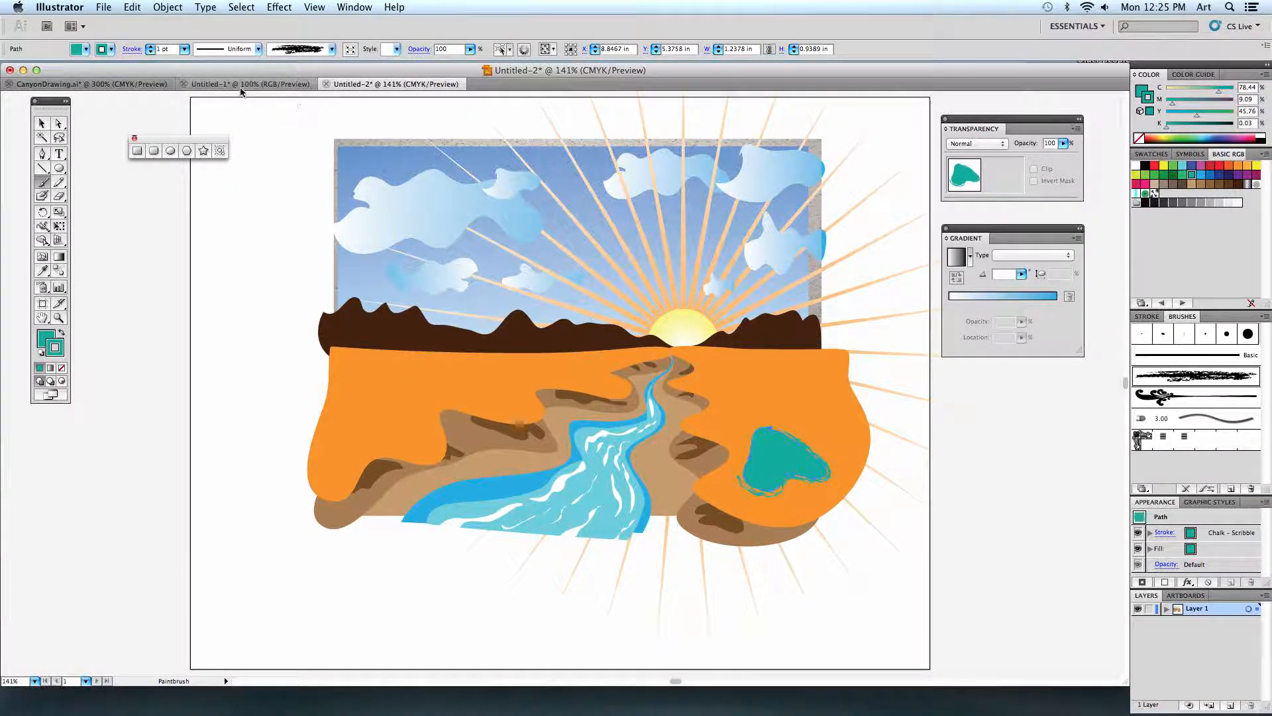
Set the teal bush's stroke weight to 2 pt, deselect it to view the rough edge, and reselect it.
left_click(184, 49)
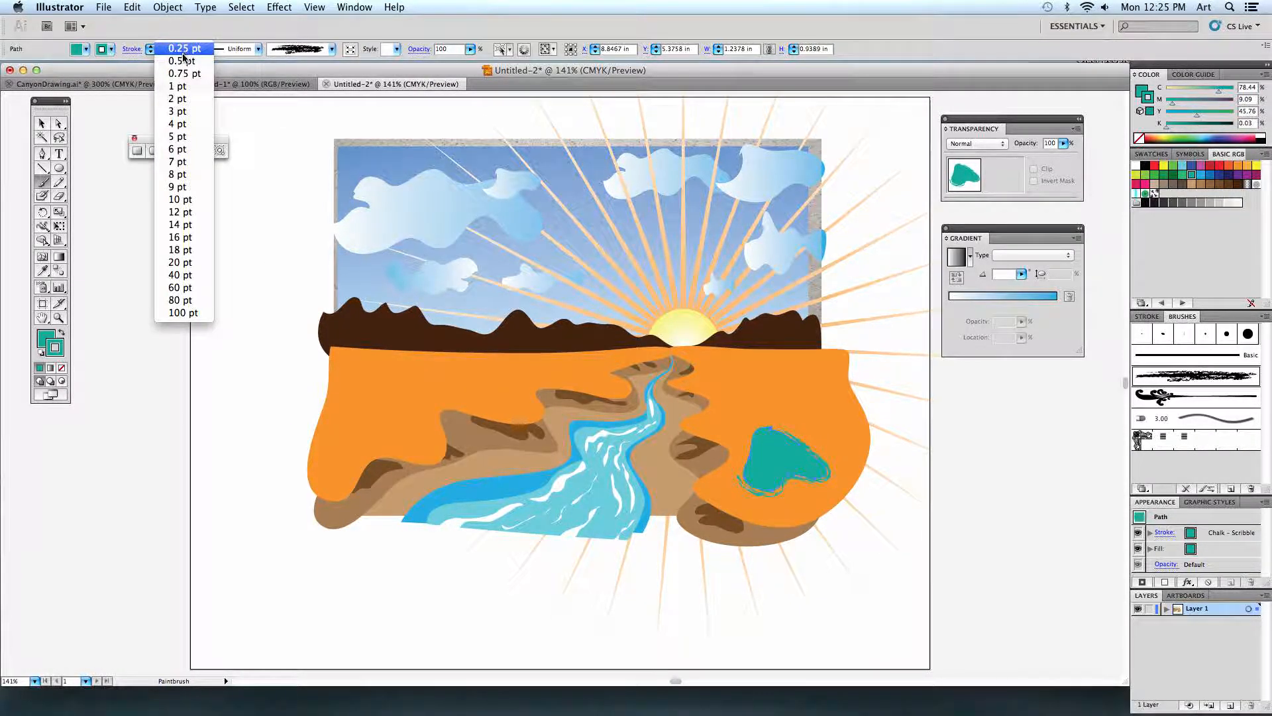
left_click(182, 100)
left_click(40, 124)
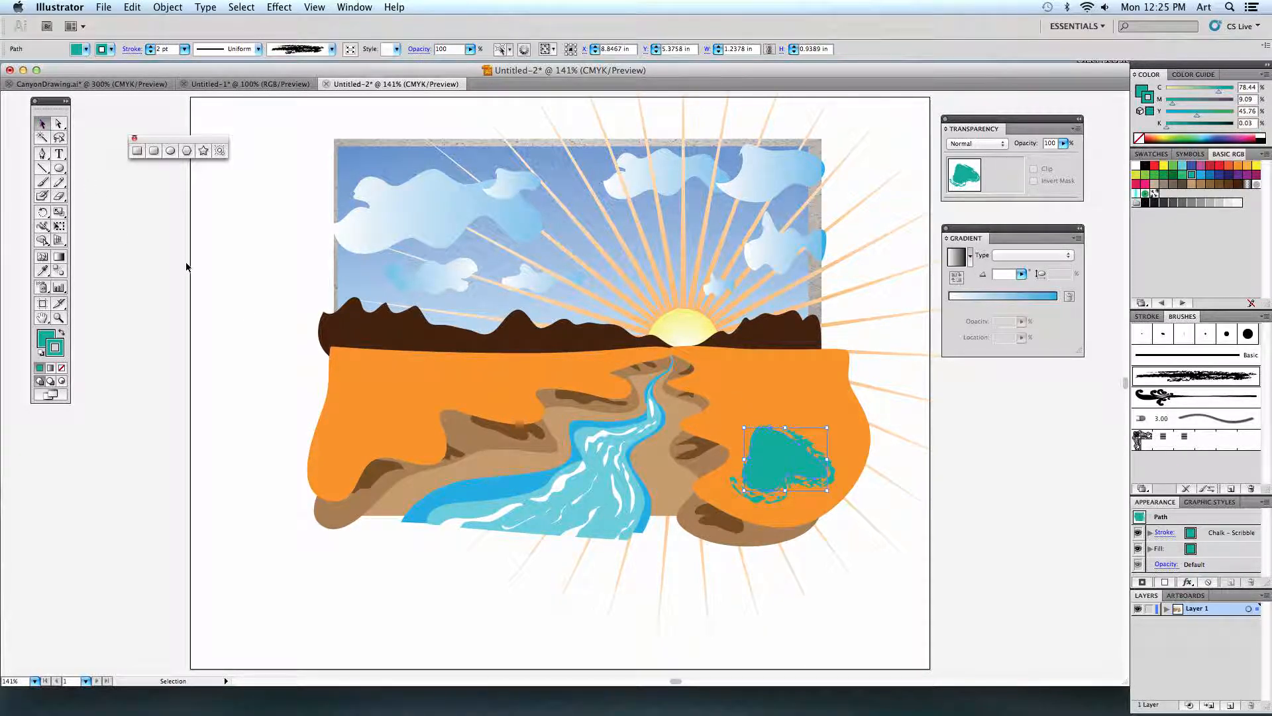
left_click(189, 268)
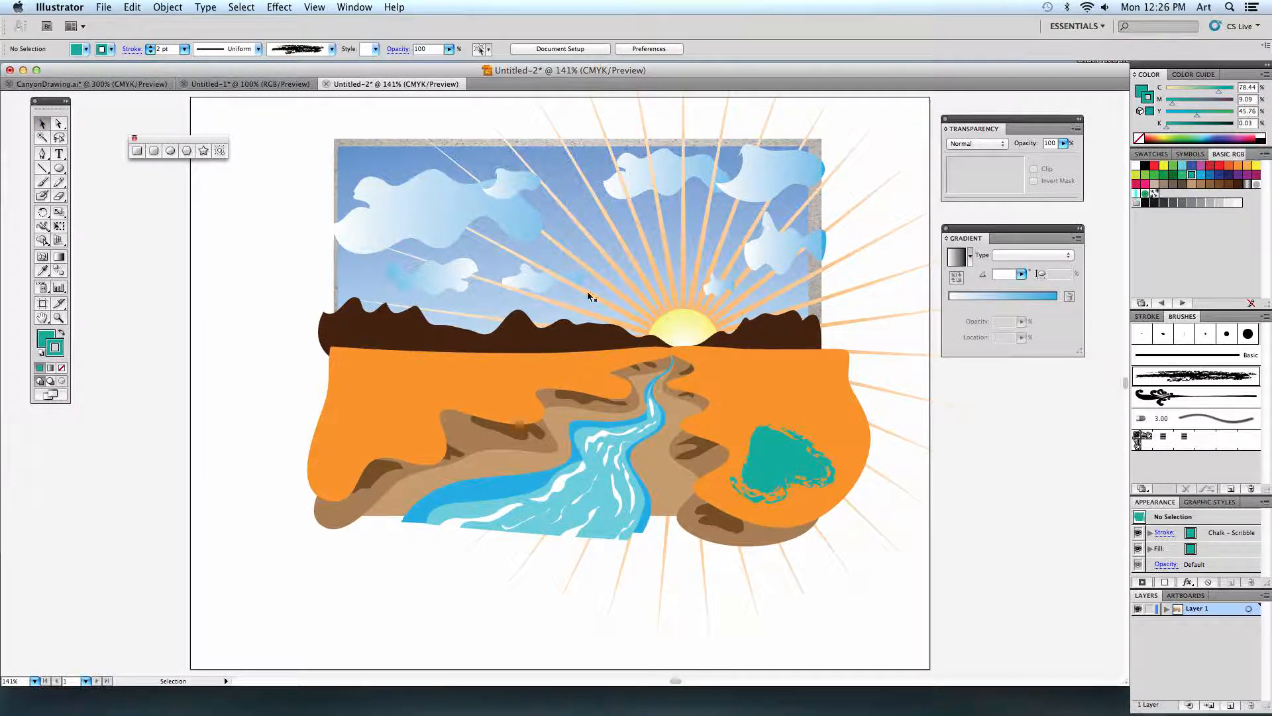
left_click(778, 457)
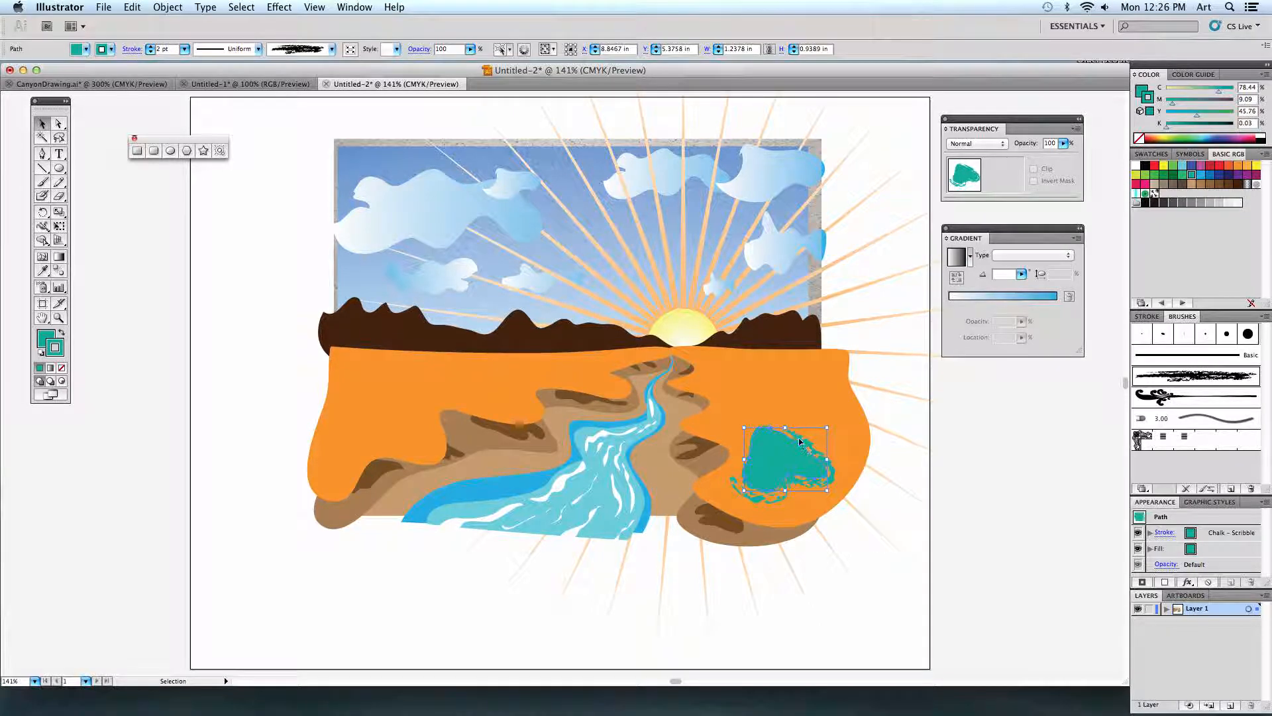
Add scaled-down copies of the teal bush across the right orange land, making them smaller toward the horizon.
mouse_move(829, 426)
left_mouse_down()
mouse_move(804, 443)
mouse_move(762, 413)
mouse_move(767, 380)
mouse_move(735, 405)
mouse_move(797, 363)
mouse_move(784, 361)
left_mouse_up()
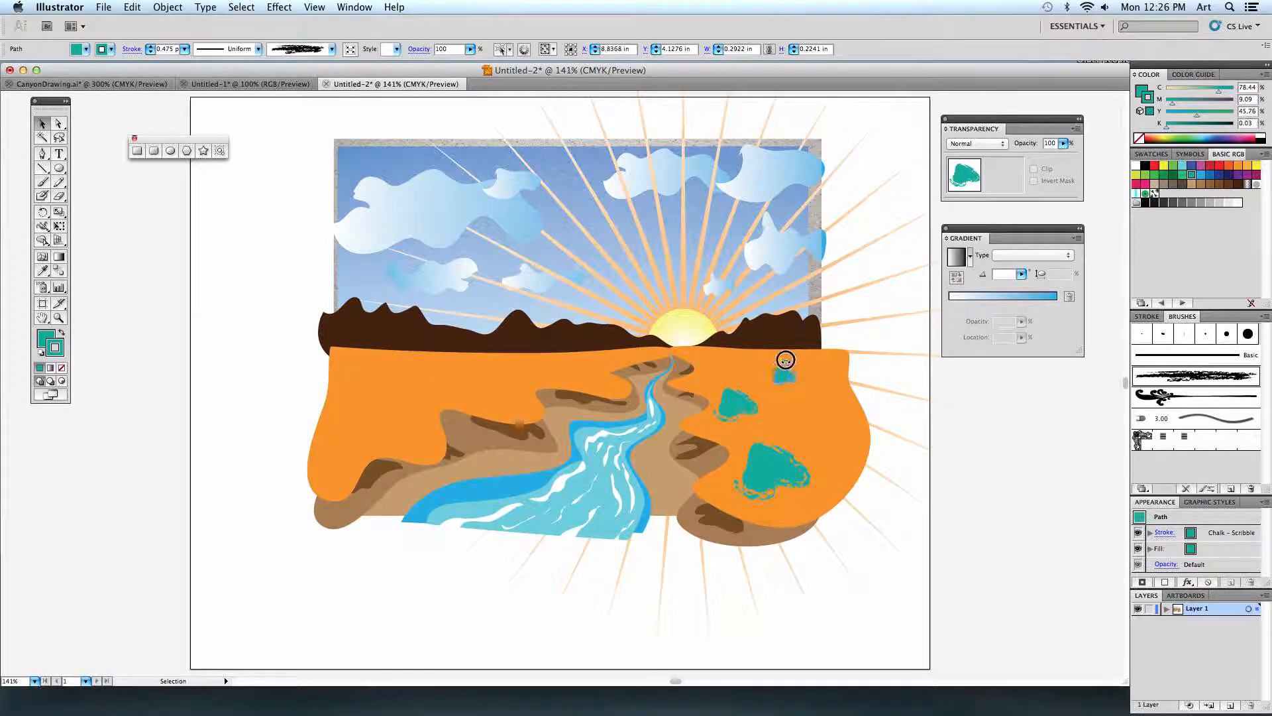
left_click(901, 416)
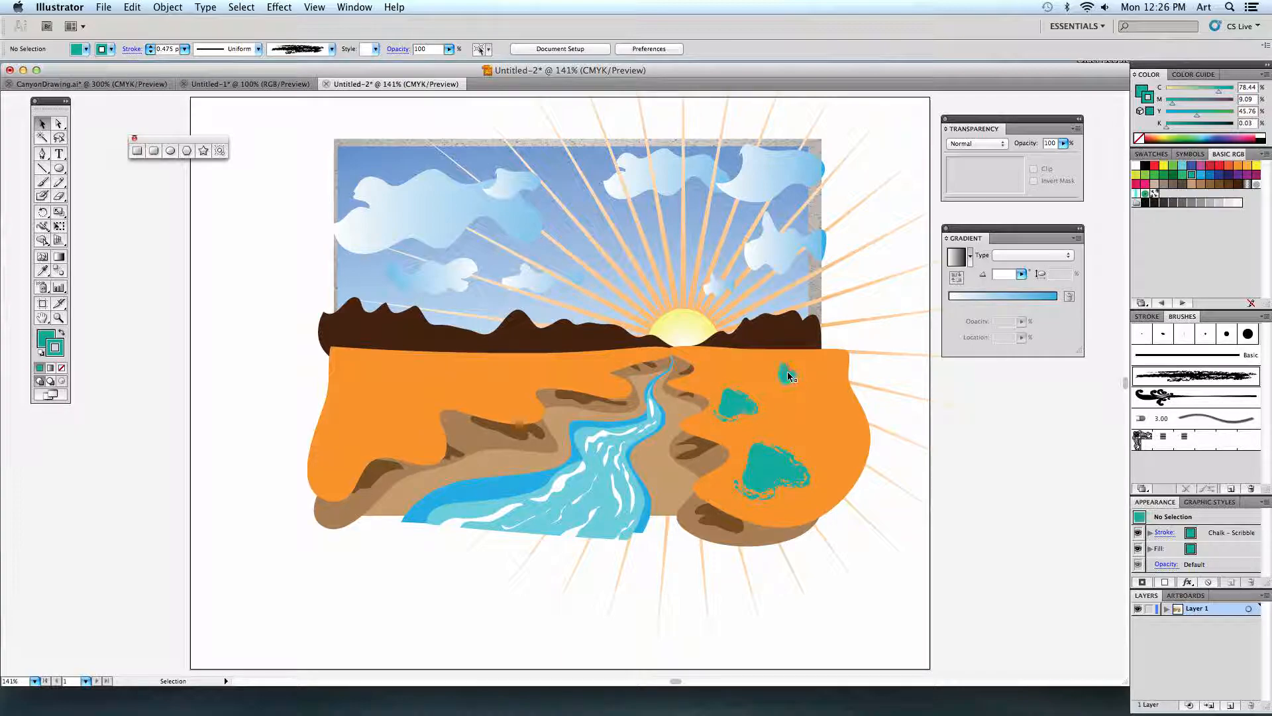
left_click(787, 373)
mouse_move(786, 377)
left_mouse_down()
mouse_move(736, 364)
mouse_move(739, 324)
left_mouse_up()
left_click(952, 469)
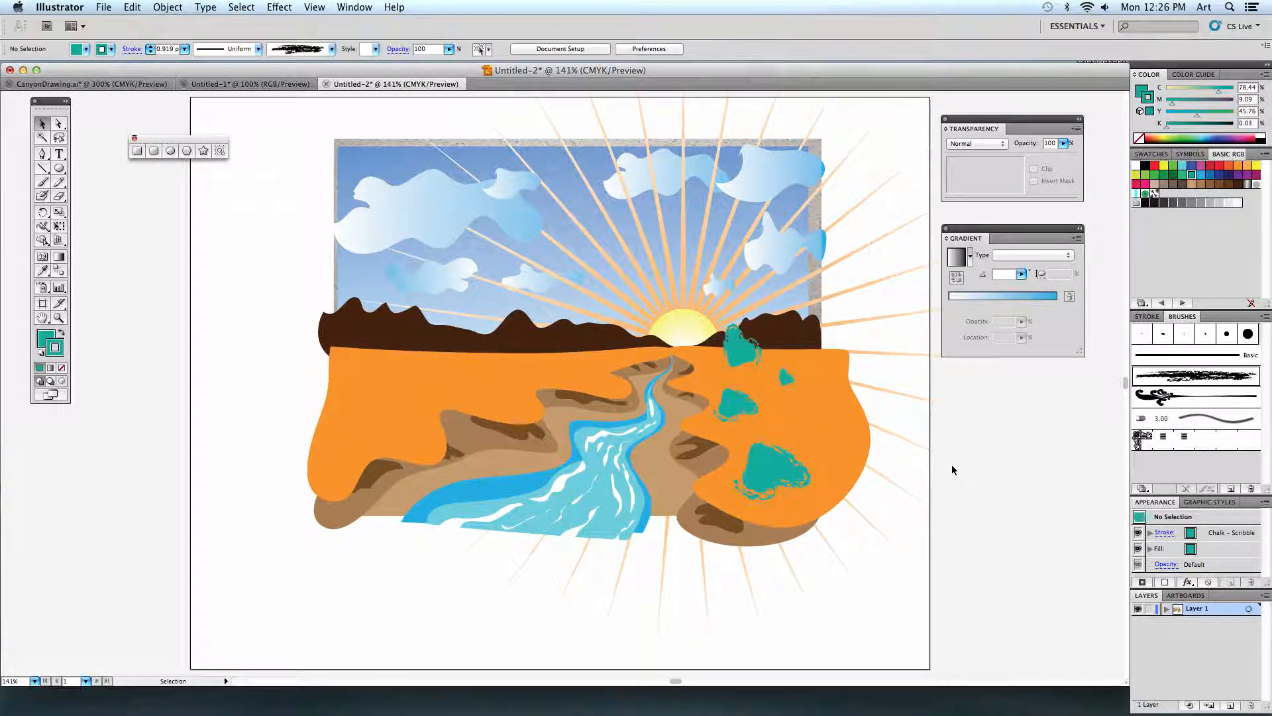
Copy teal bushes onto the left orange land, placing two small ones near the horizon and two larger ones closer to the front.
left_click(740, 332)
mouse_move(738, 323)
left_mouse_down()
mouse_move(736, 353)
mouse_move(565, 373)
mouse_move(485, 365)
mouse_move(409, 416)
mouse_move(406, 391)
mouse_move(420, 384)
mouse_move(328, 442)
mouse_move(365, 432)
mouse_move(408, 381)
left_mouse_up()
left_click(856, 389)
left_click(394, 411)
left_click(268, 414)
left_click(282, 543)
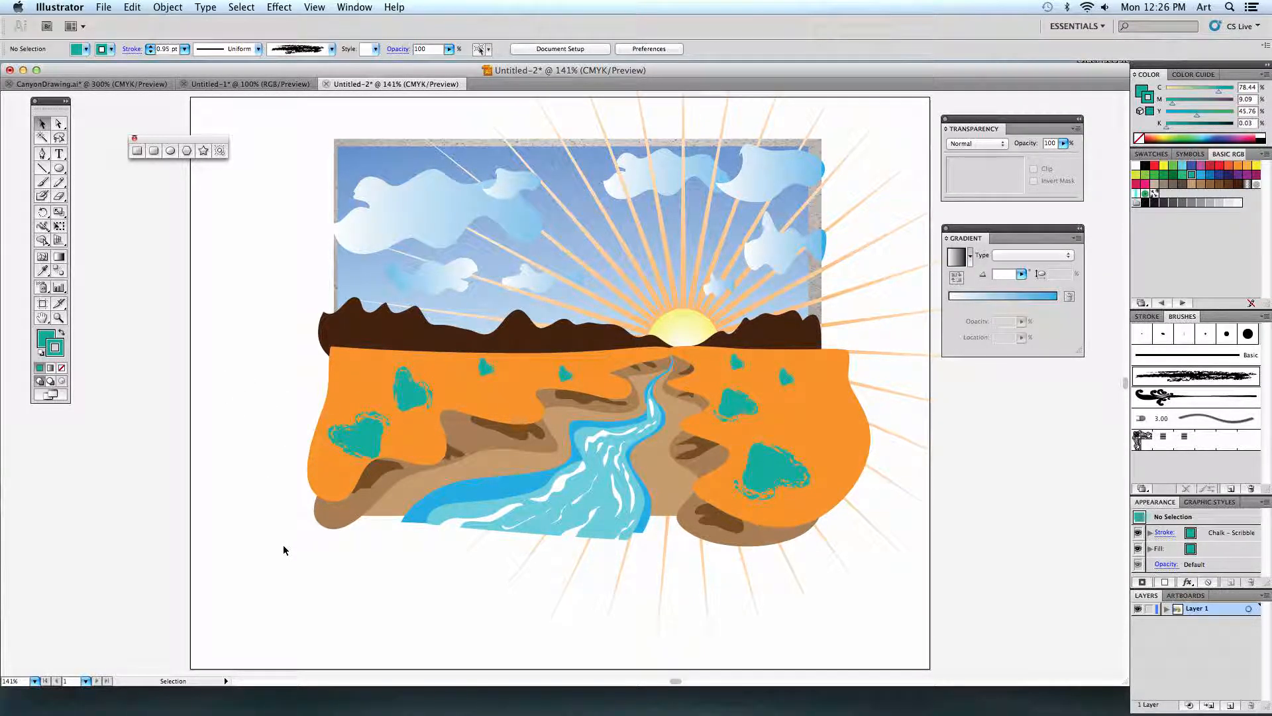
Switch to the CanyonDrawing.ai document, show its whole artboard, and deselect the white rectangle beside the artwork to examine the reference's edges.
scroll(233, 398, "up", 2)
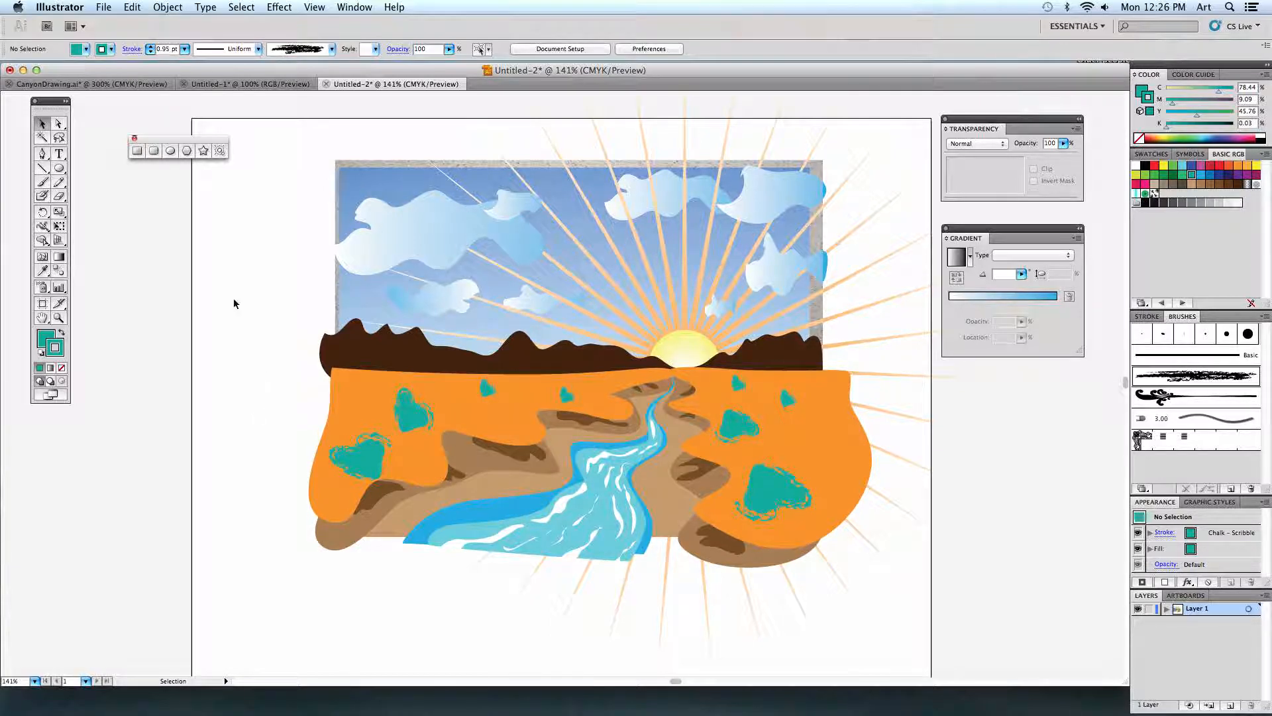
left_click(86, 84)
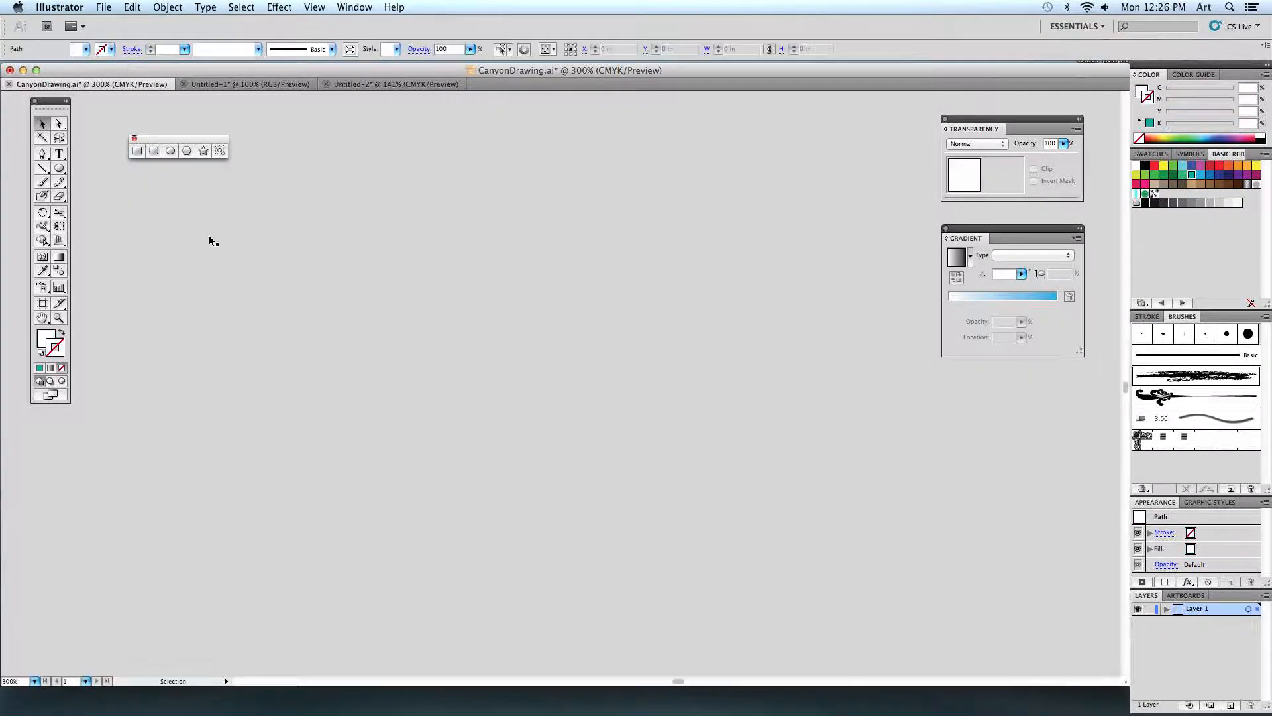
key("super+0")
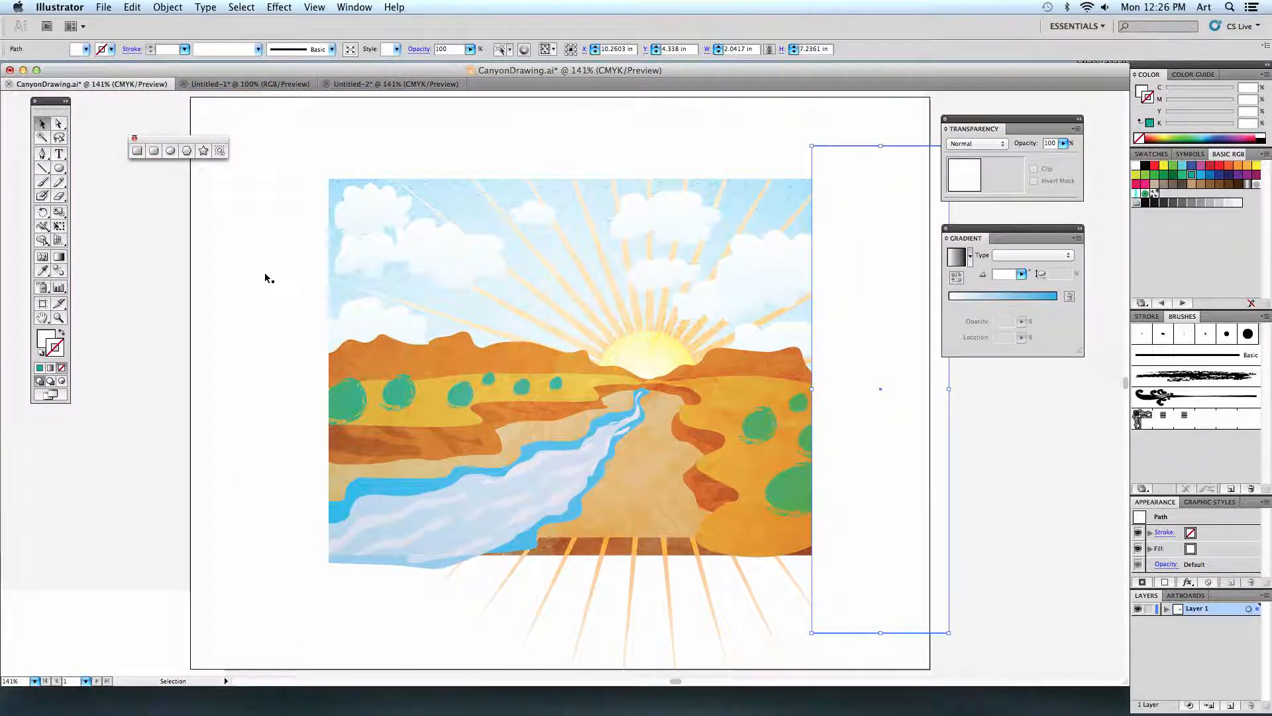
left_click(198, 291)
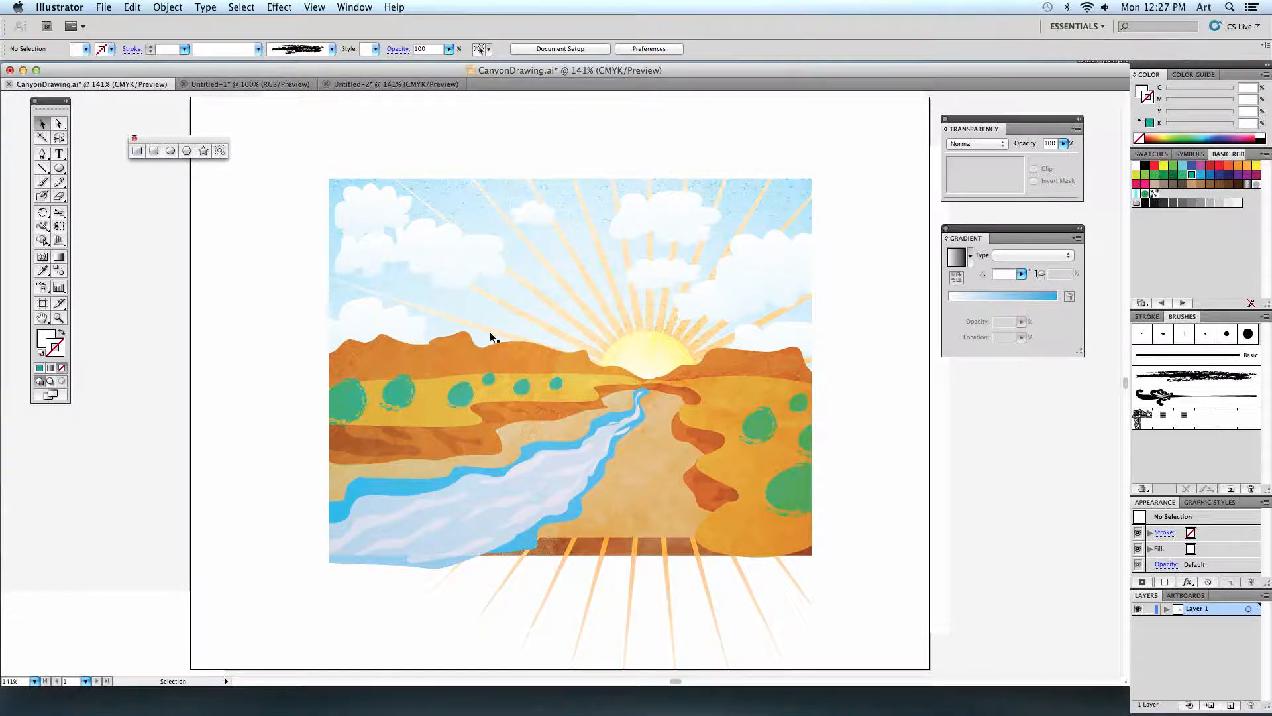
Return to the Untitled-2 document, then preview the CottonCandy.jpg texture on the desktop and close the preview.
left_click(373, 86)
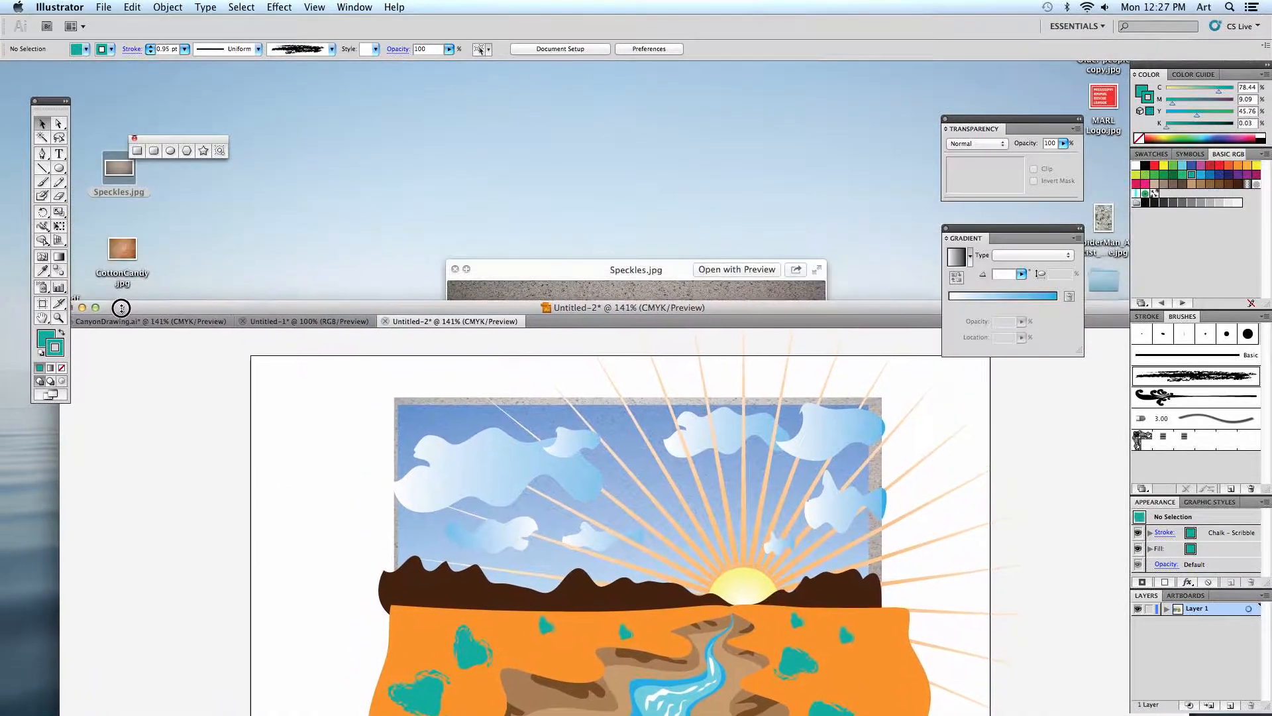
left_click(150, 268)
key("space")
key("space")
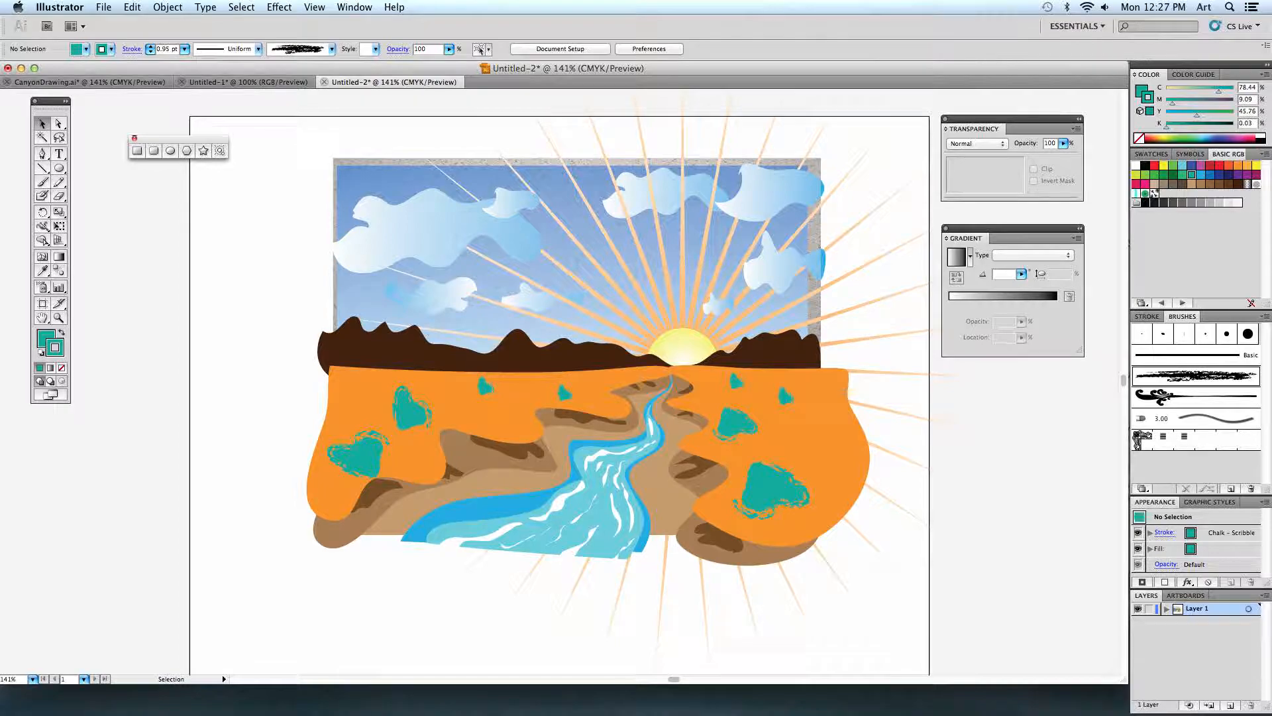
Place CottonCandy.jpg from the Desktop and fit it over the canyon artwork at about 7.57 by 5.85 in.
left_click(104, 7)
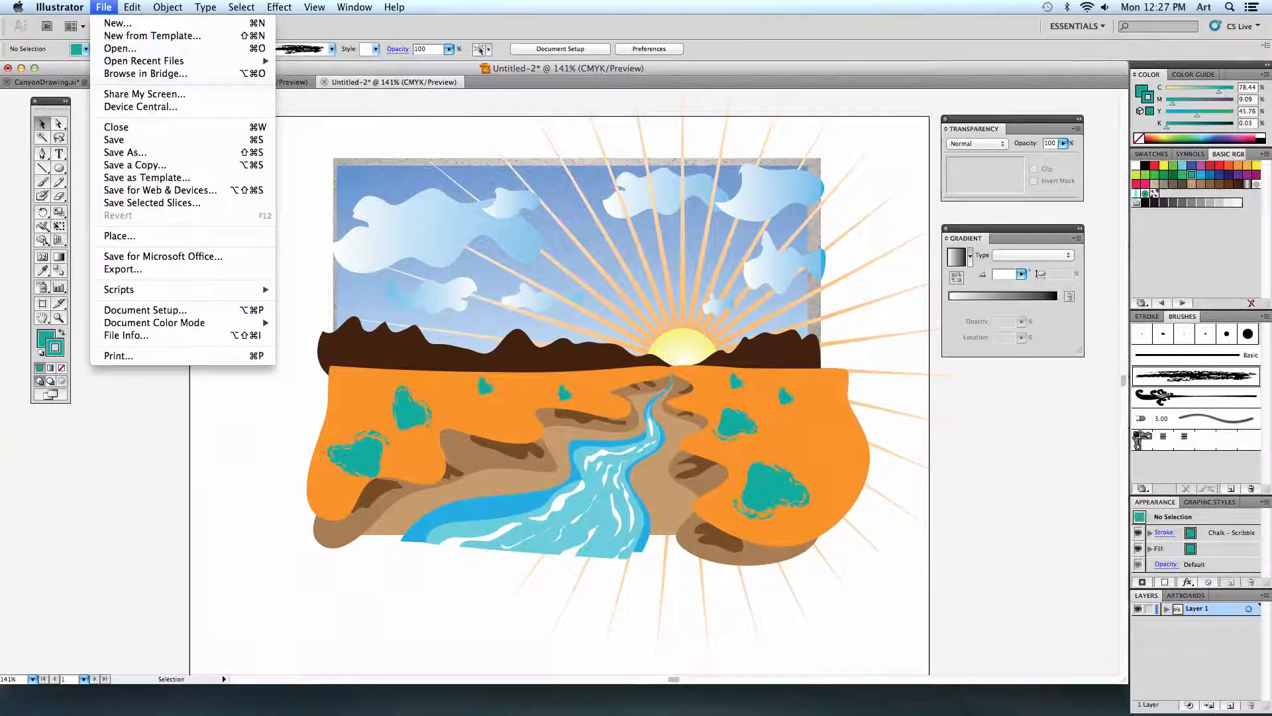
left_click(189, 240)
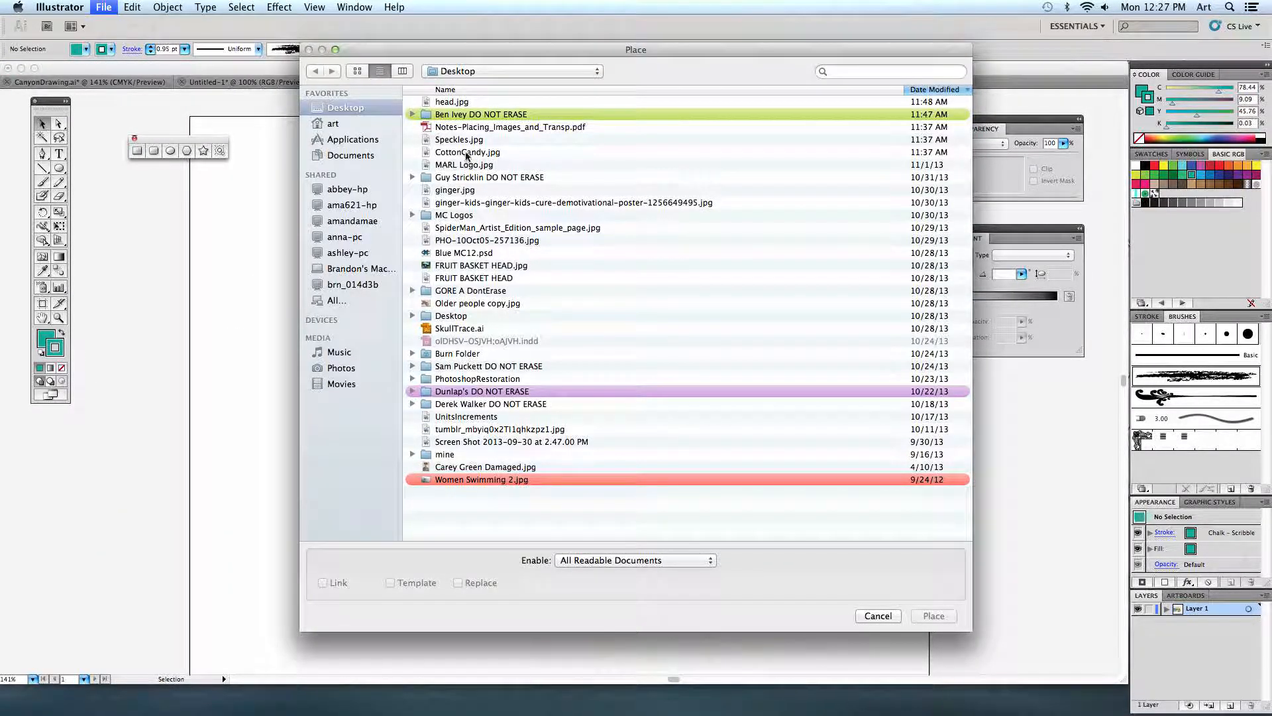
left_click(467, 151)
left_click(928, 615)
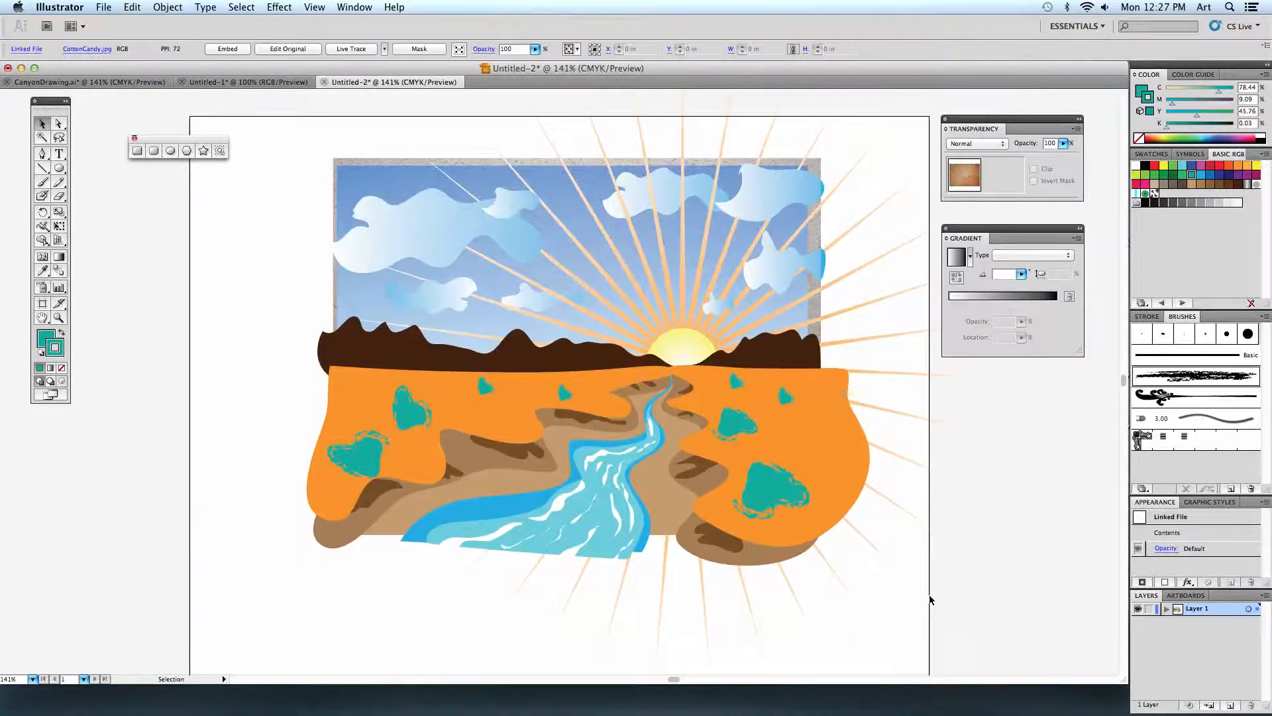
left_click_drag(652, 369, 619, 342)
mouse_move(830, 531)
left_mouse_down()
mouse_move(830, 542)
mouse_move(819, 535)
left_mouse_up()
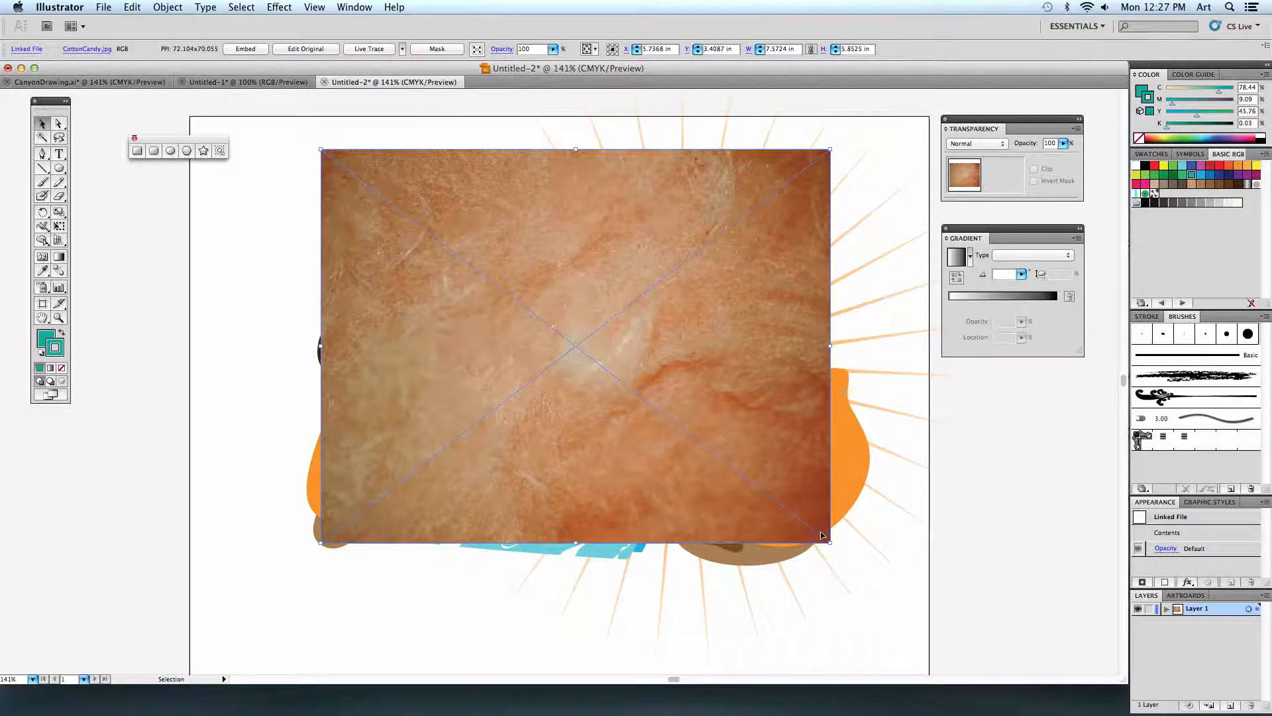
Set the CottonCandy texture's blending mode to Overlay and enlarge it to about 7.73 by 5.95 in.
left_click(962, 144)
left_click(969, 224)
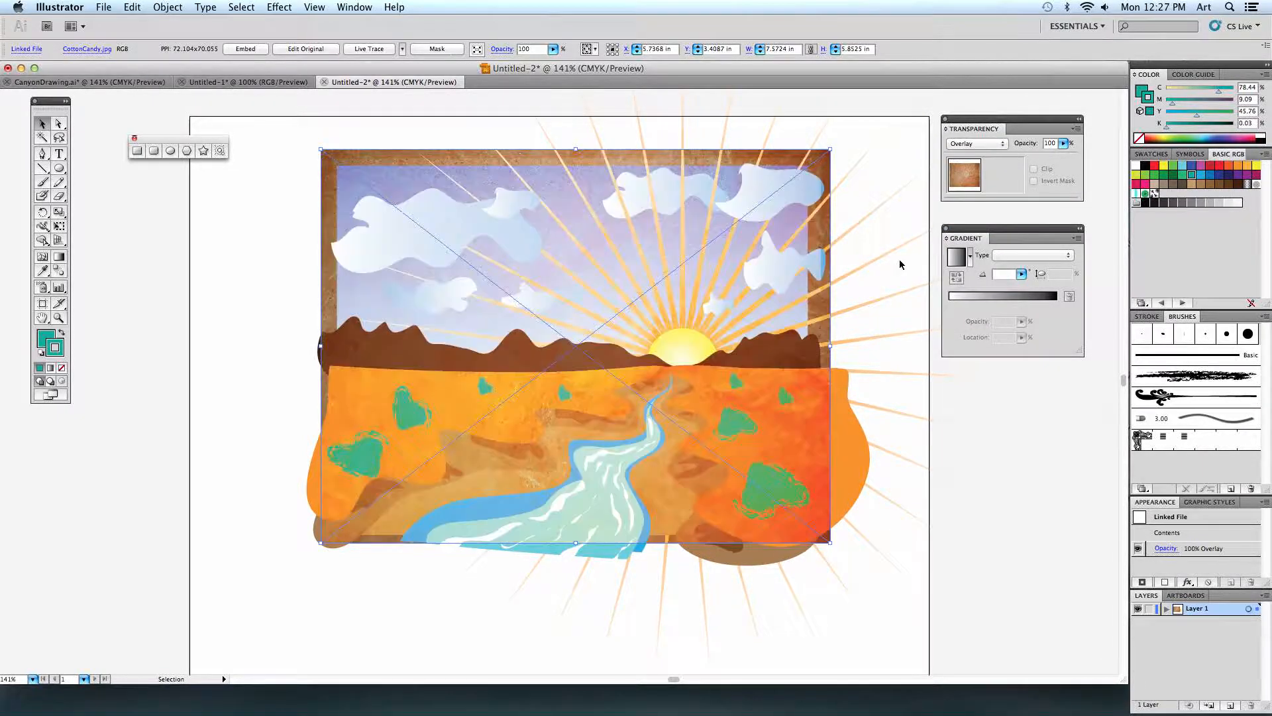
left_click(265, 304)
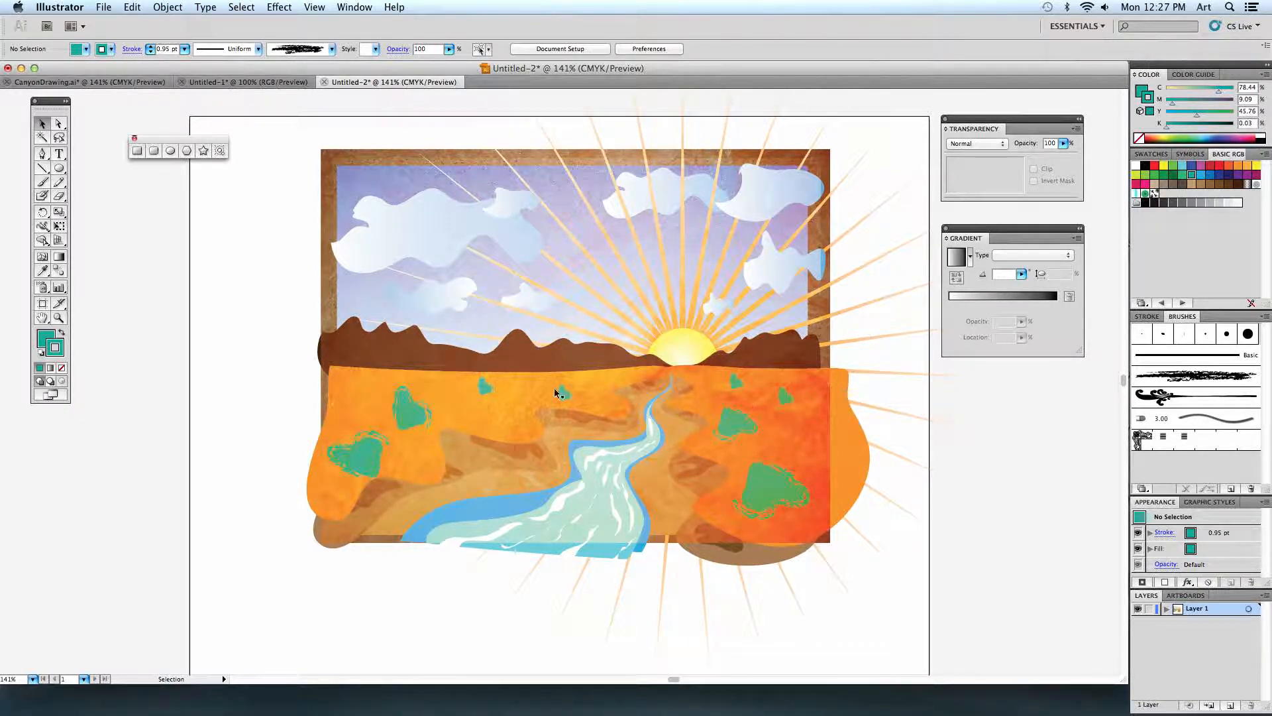
left_click(824, 535)
left_click_drag(830, 543, 841, 550)
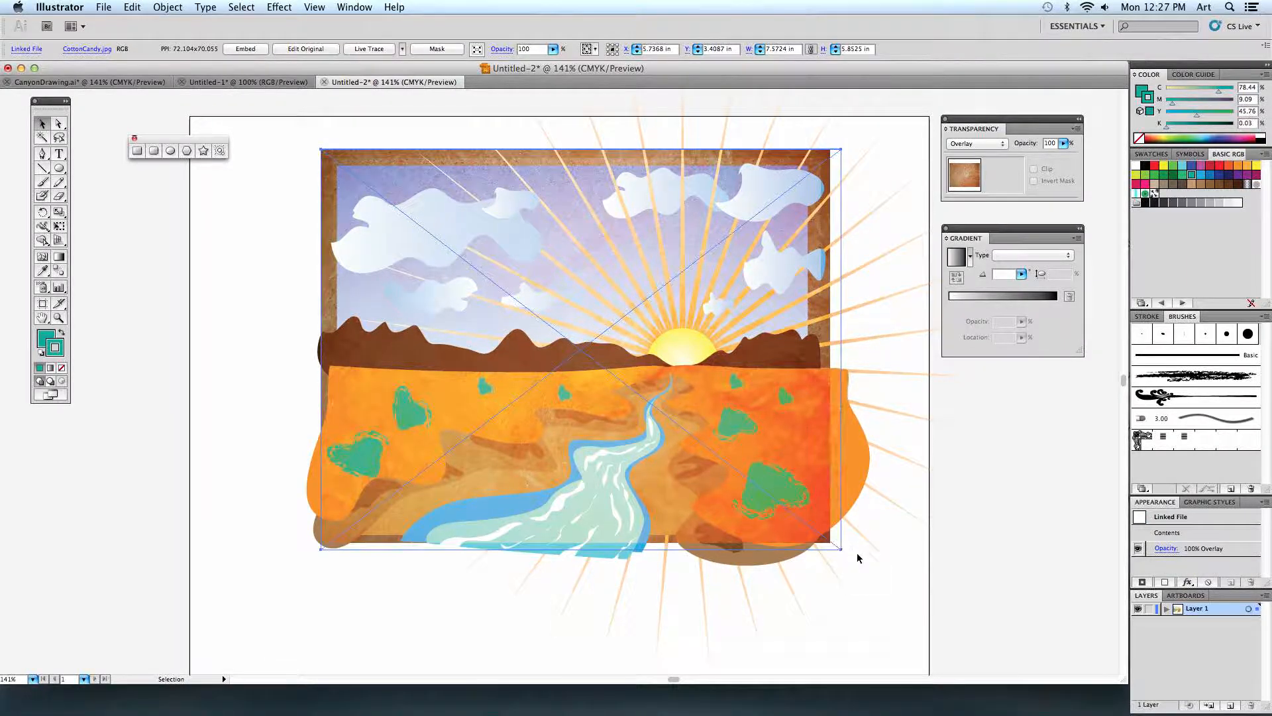
Reduce the CottonCandy texture's opacity to 83%.
left_click(1062, 145)
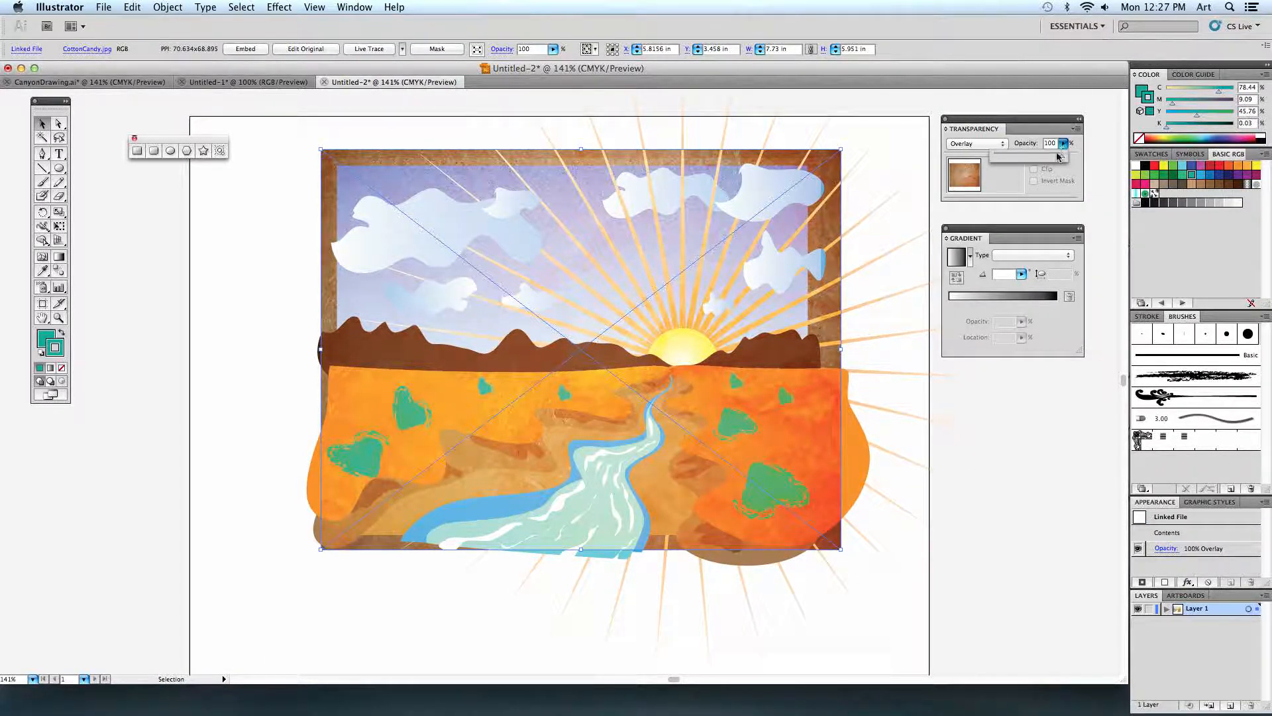
left_click_drag(1062, 154, 1055, 157)
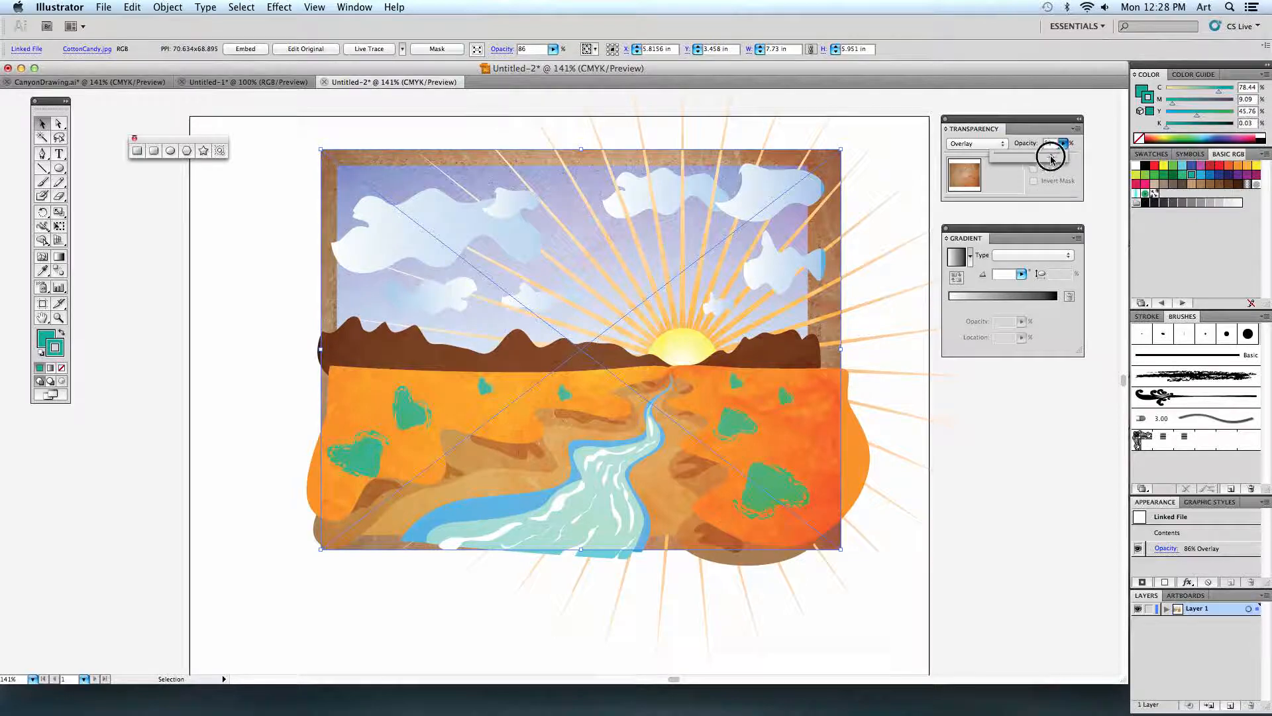
left_click(208, 281)
Move the texture aside to compare the landscape with and without it, then return it over the artwork and deselect it.
left_click_drag(399, 287, 599, 292)
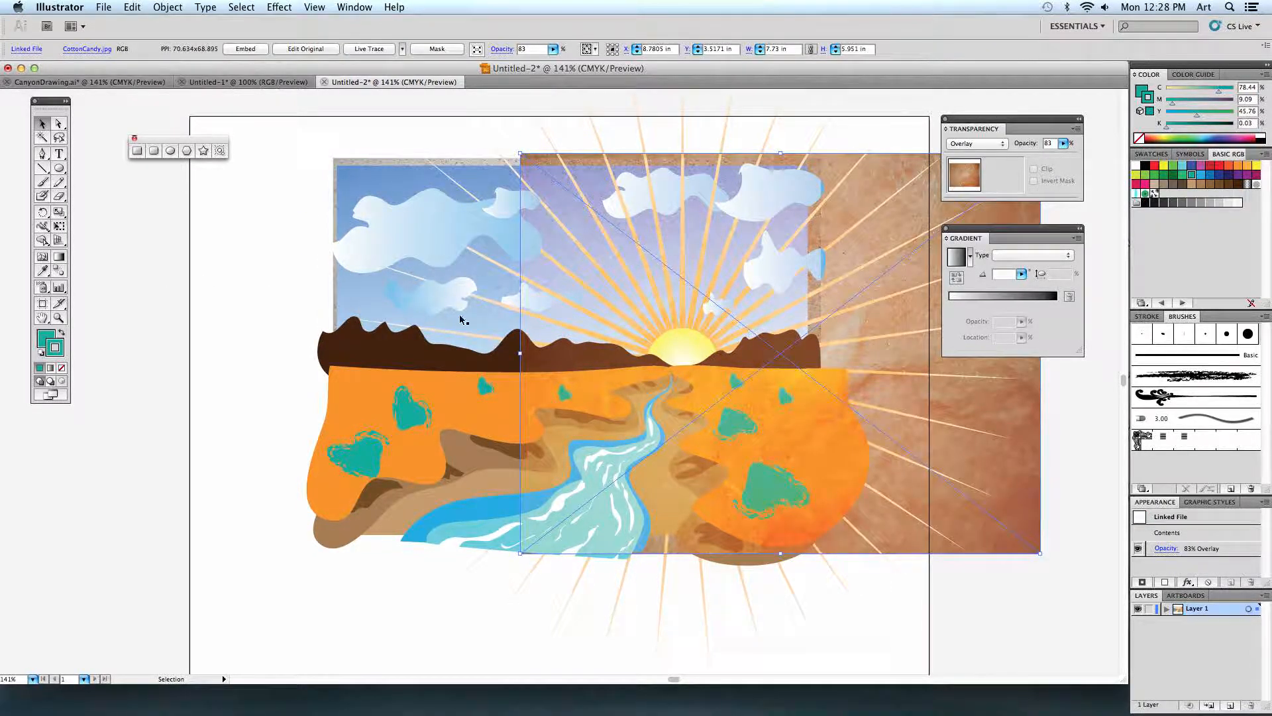
left_click_drag(772, 313, 577, 326)
left_click(247, 258)
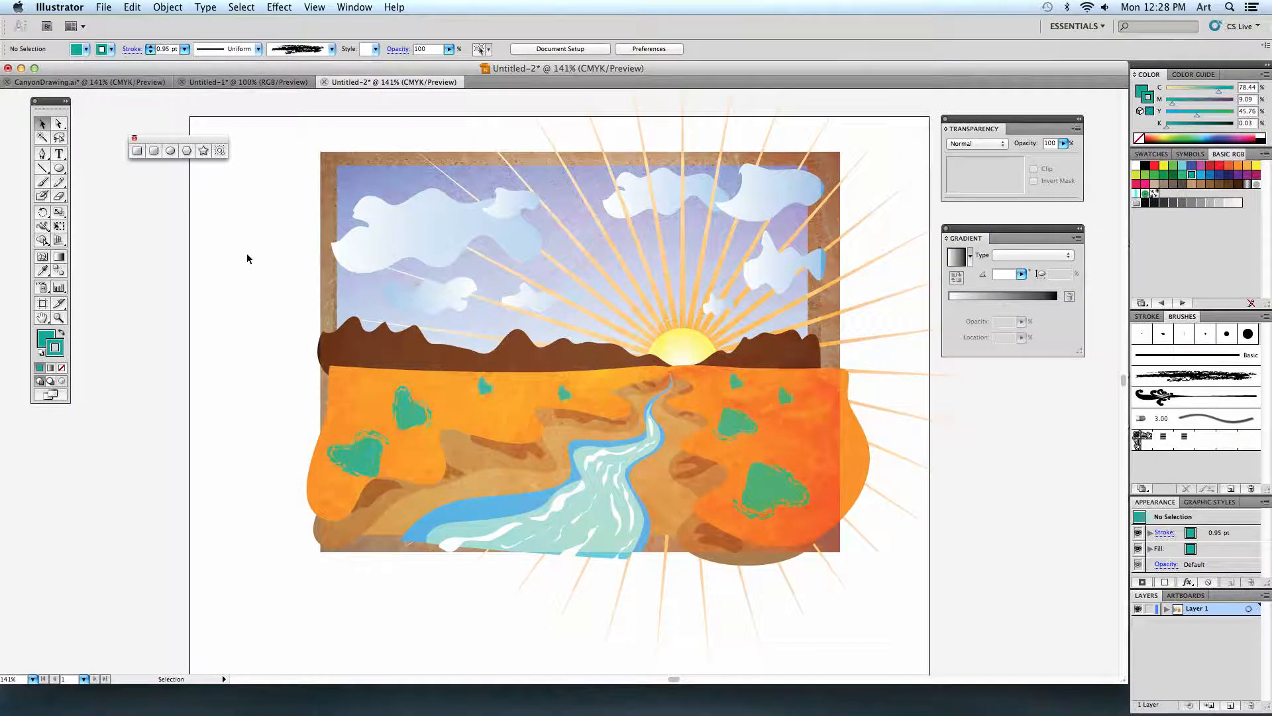
Select the whole landscape, shift it slightly left and down to sit more centrally on the artboard, and deselect it.
key("super+1")
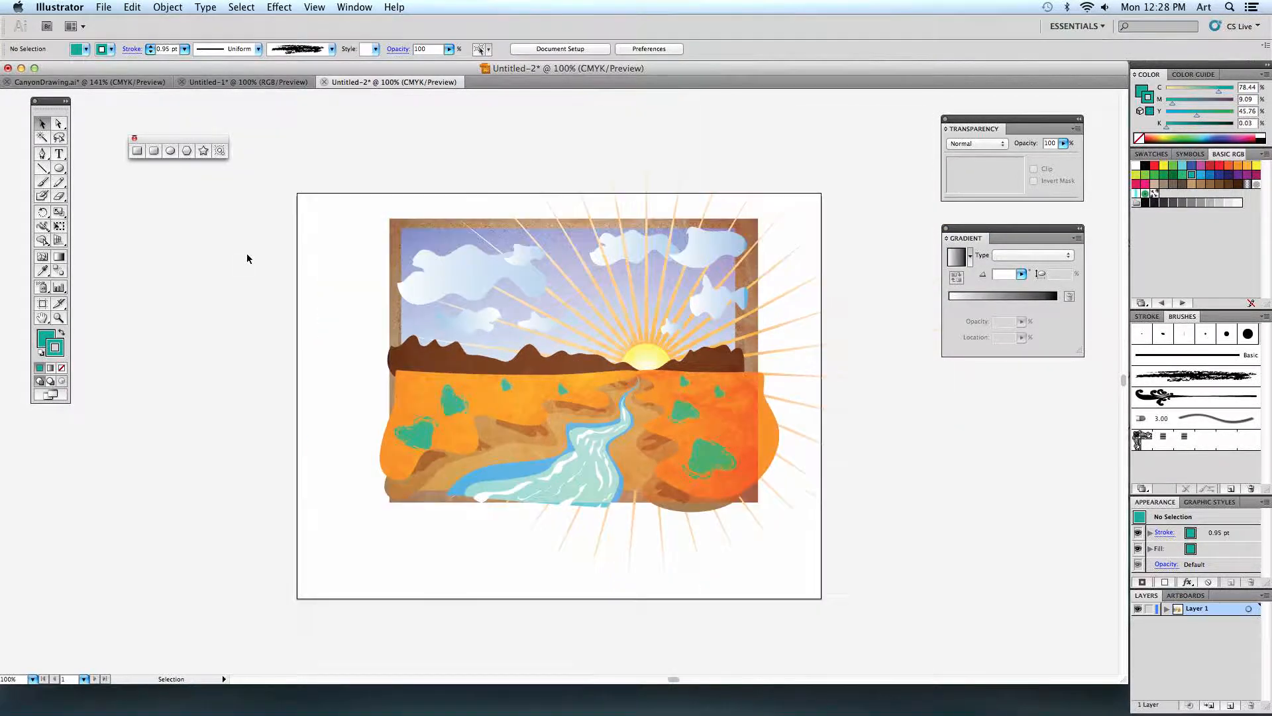
left_click_drag(371, 191, 734, 539)
left_click(288, 395)
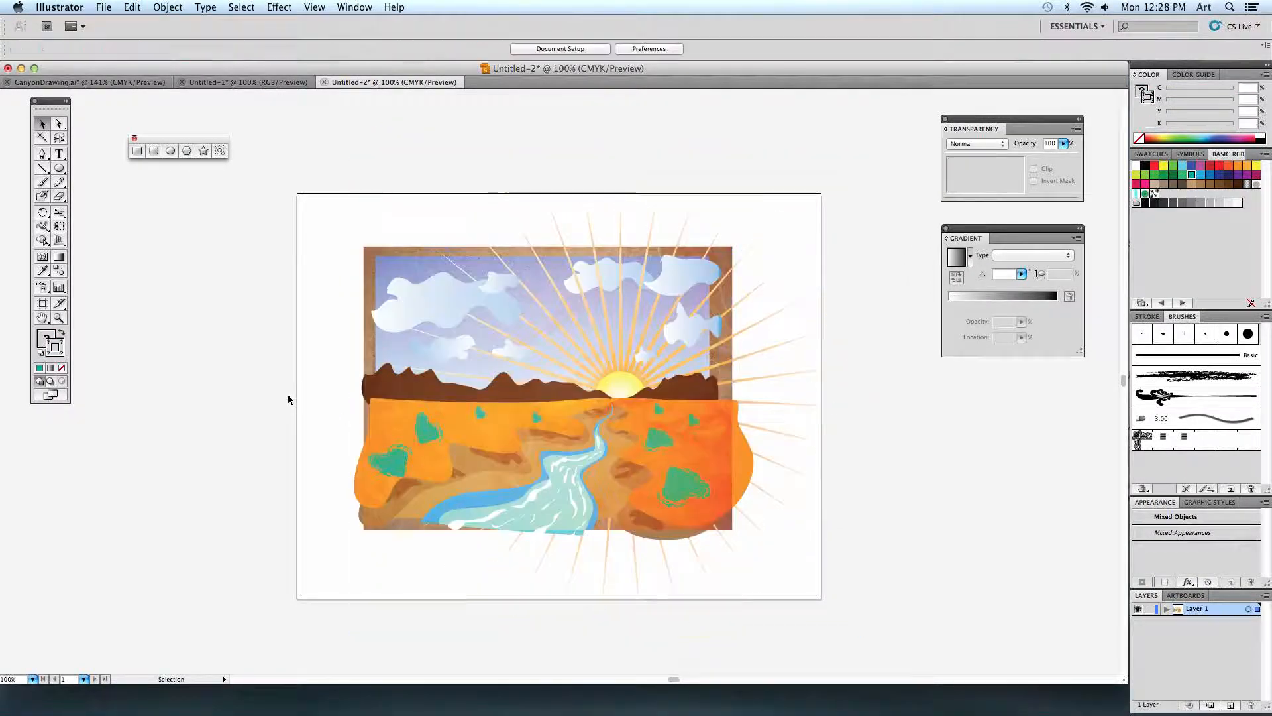
Draw white rectangles without a stroke over the overhanging artwork on all four sides, leaving a clean rectangular picture.
key("super+equal")
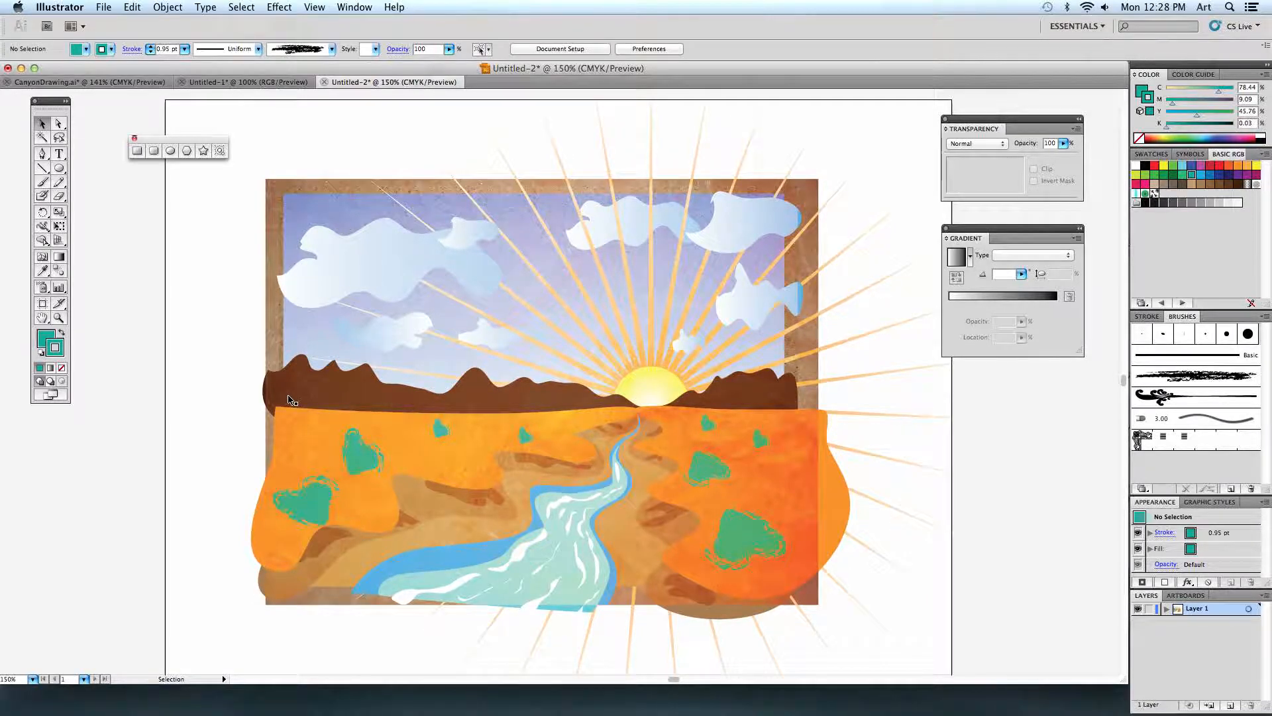
scroll(281, 397, "down", 2)
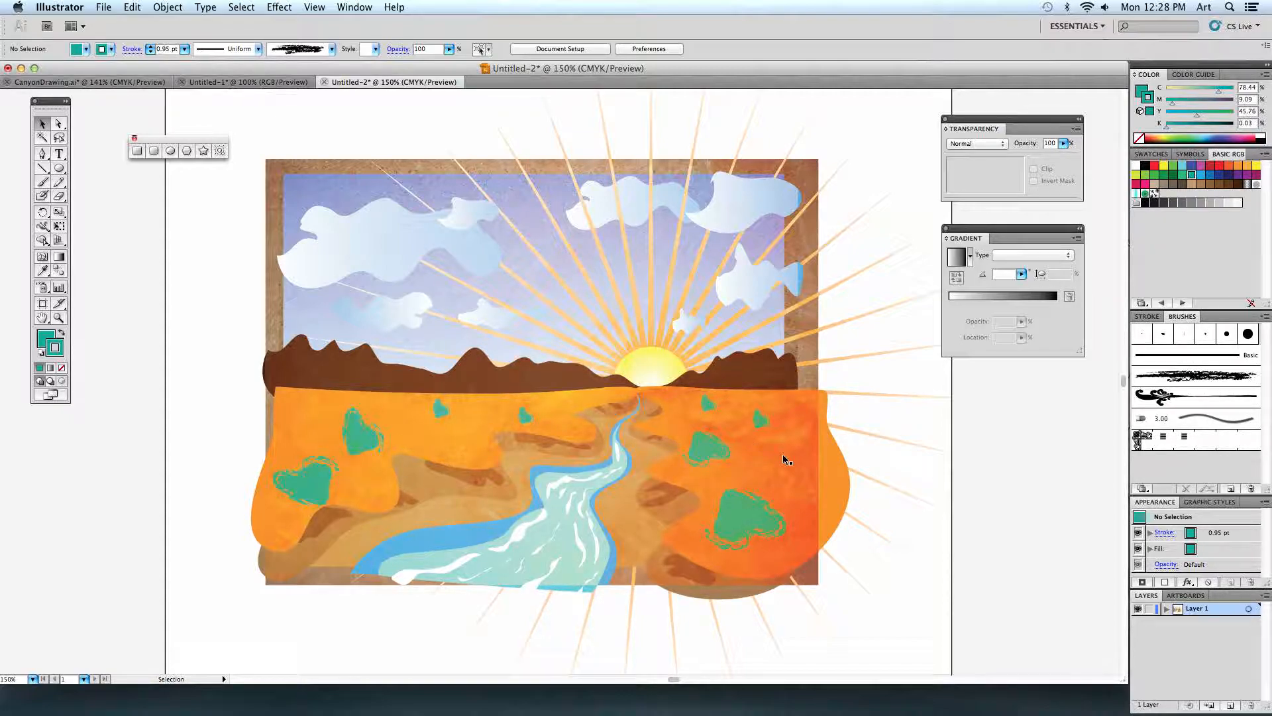
key("super+minus")
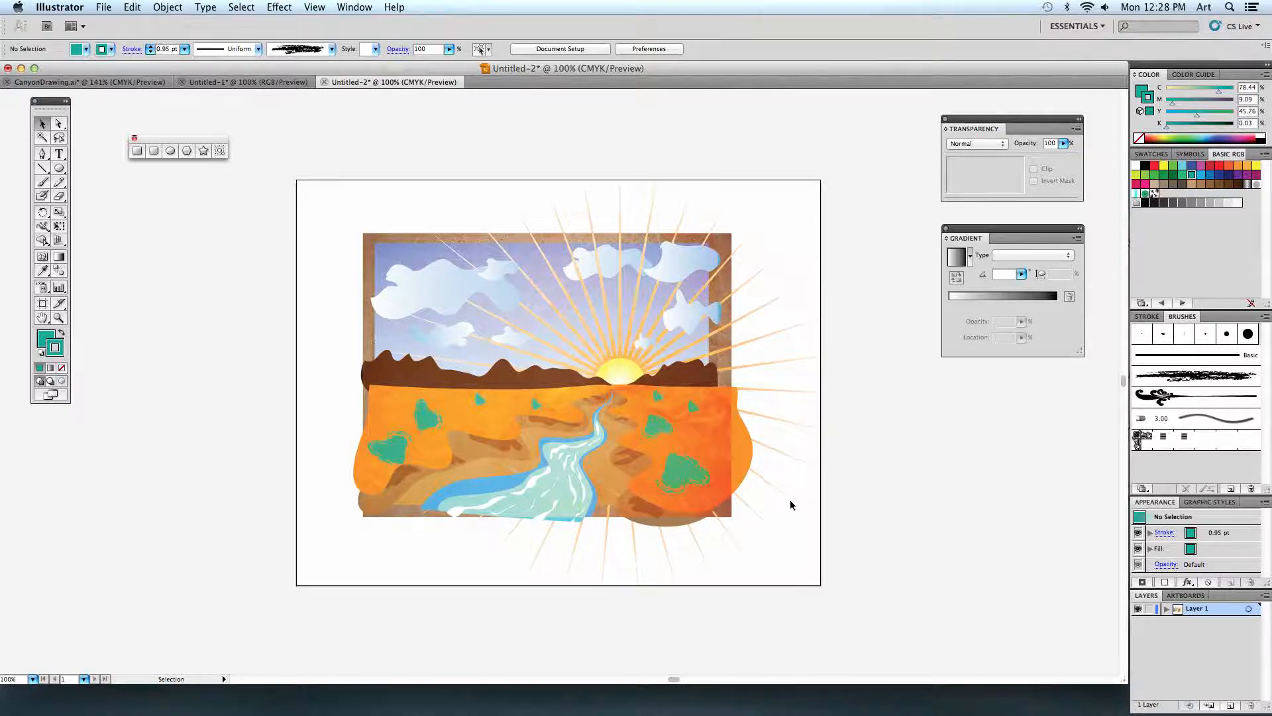
left_click(138, 150)
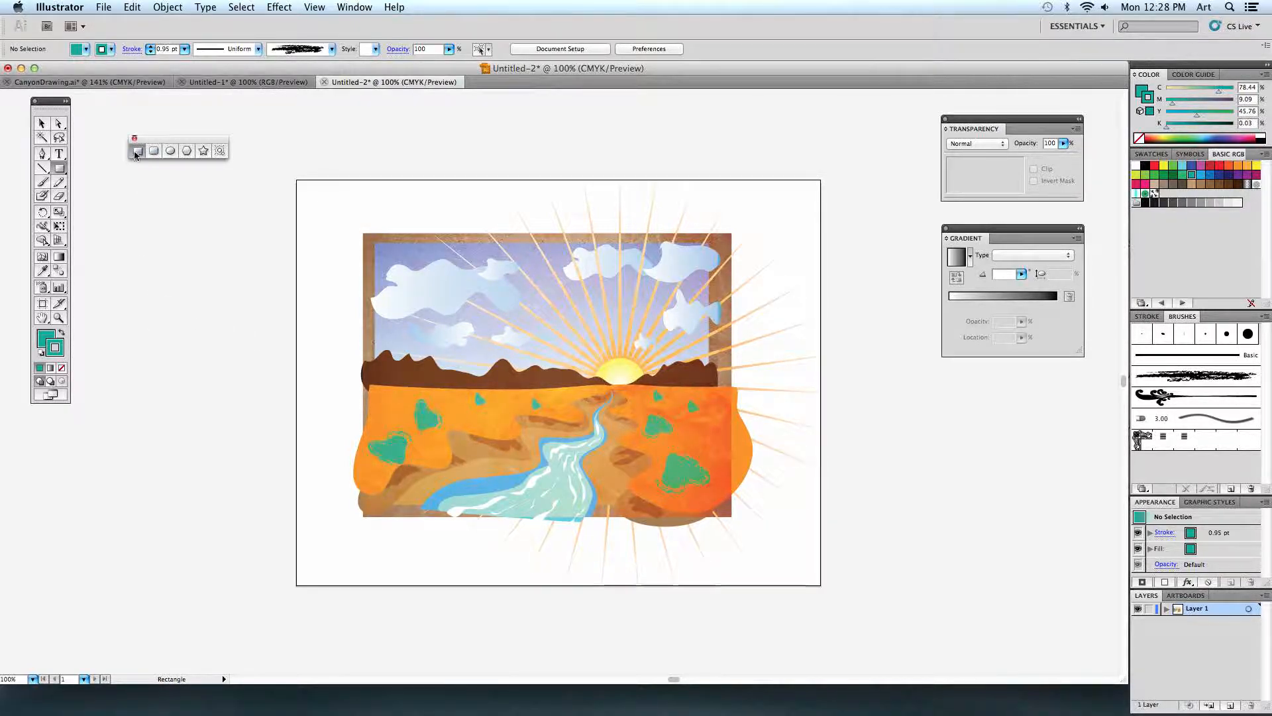
left_click(61, 368)
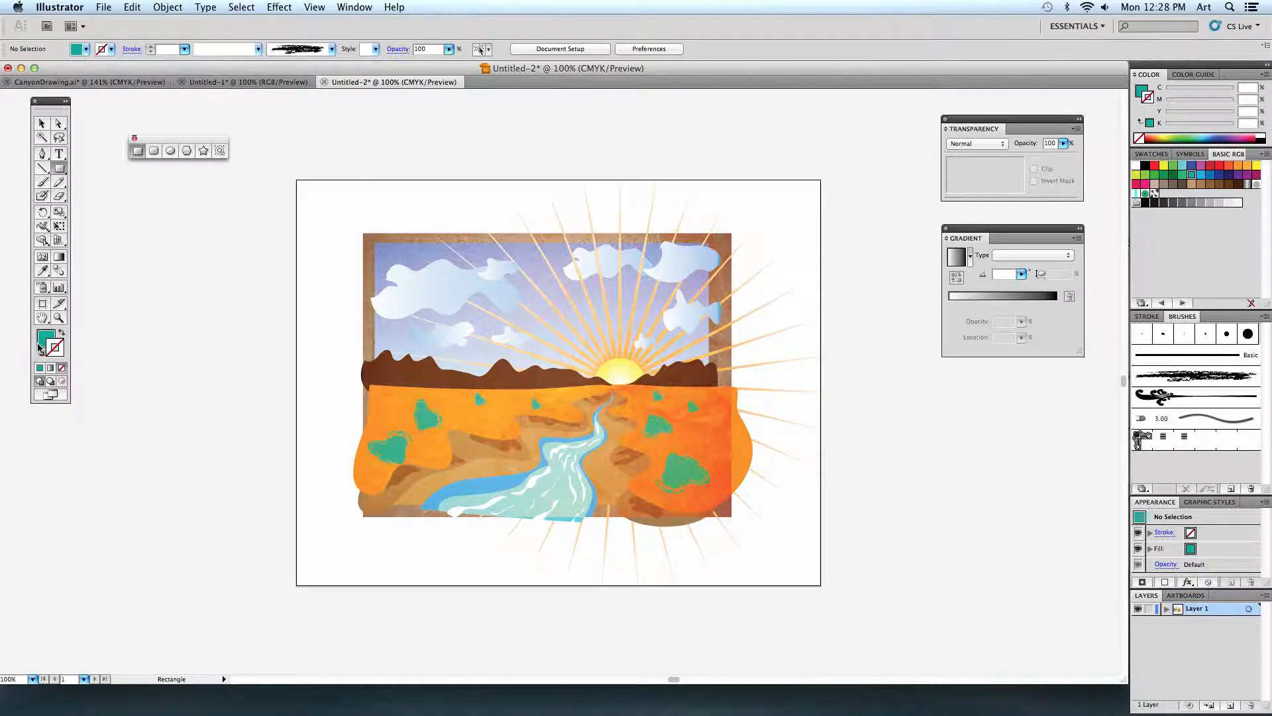
left_click(1136, 165)
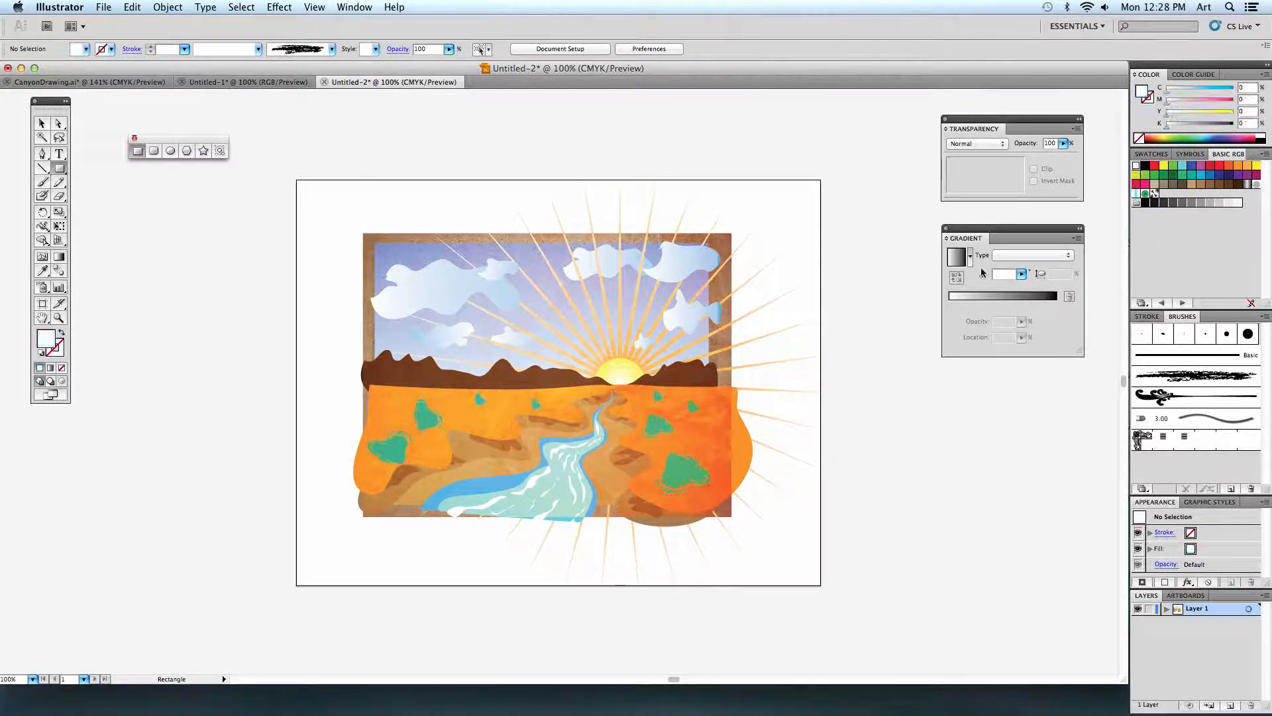
left_click_drag(323, 505, 725, 170)
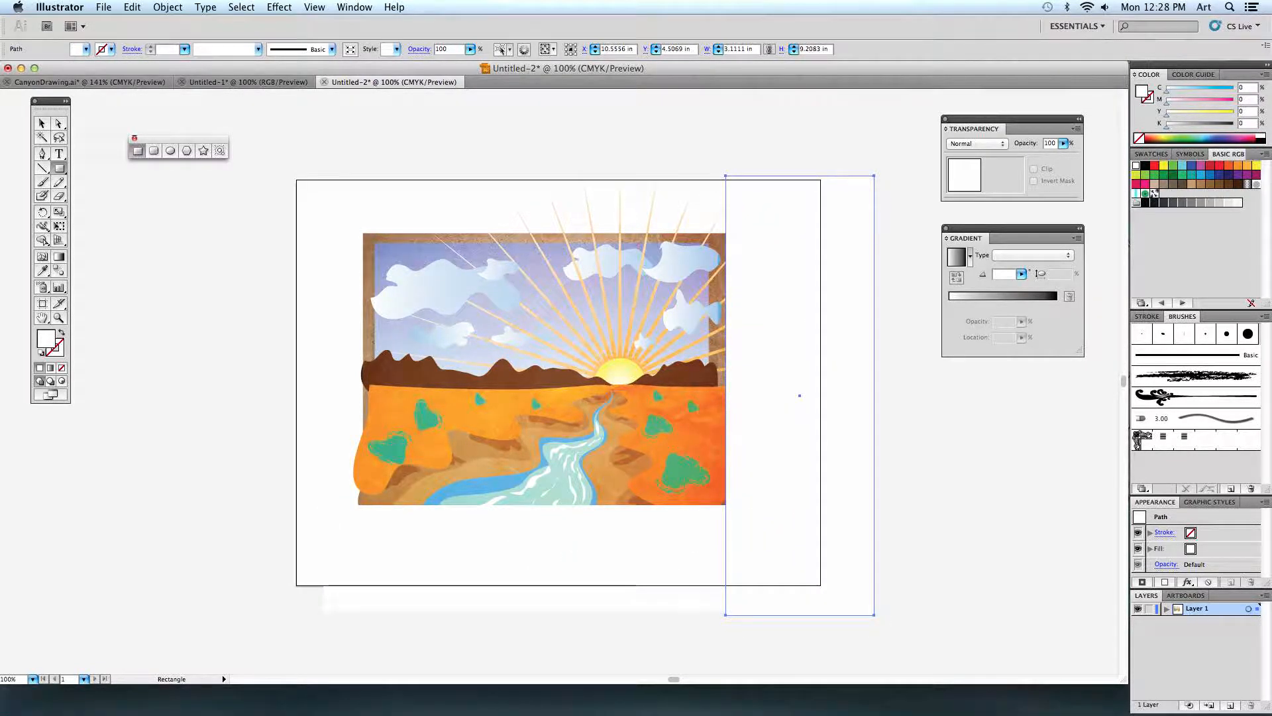
left_click_drag(321, 157, 766, 250)
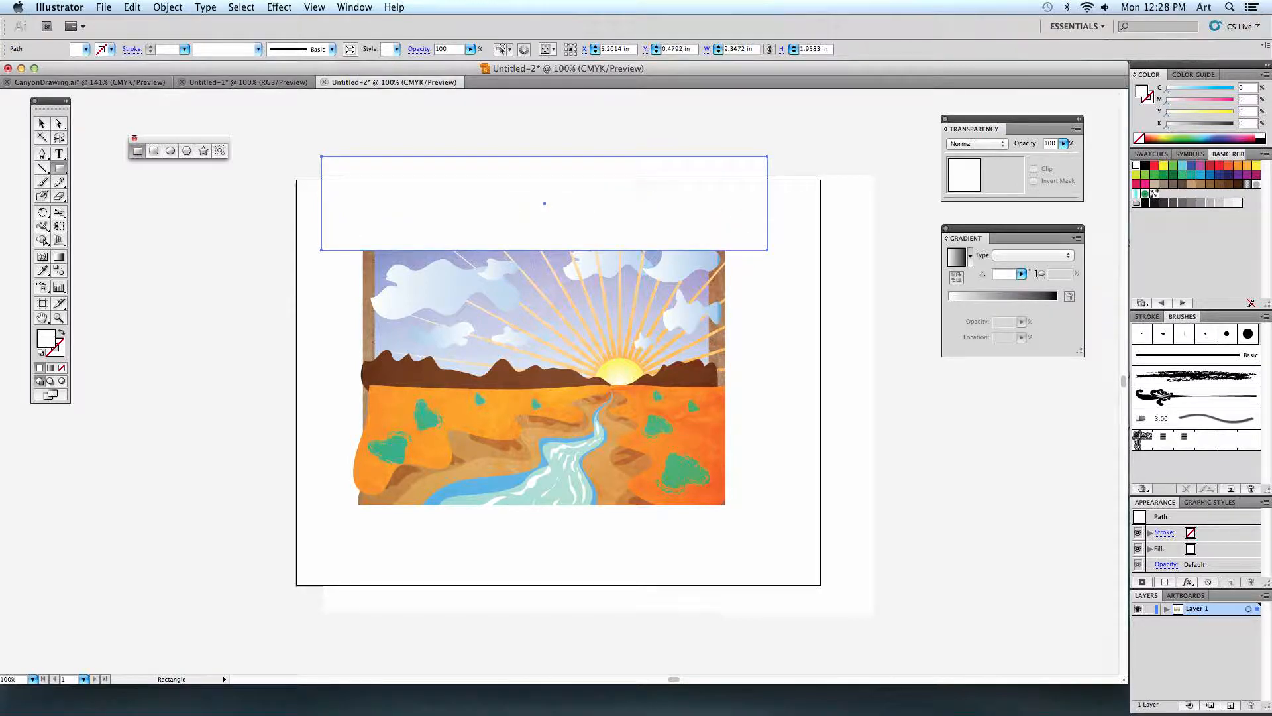
left_click_drag(292, 162, 383, 558)
key("v")
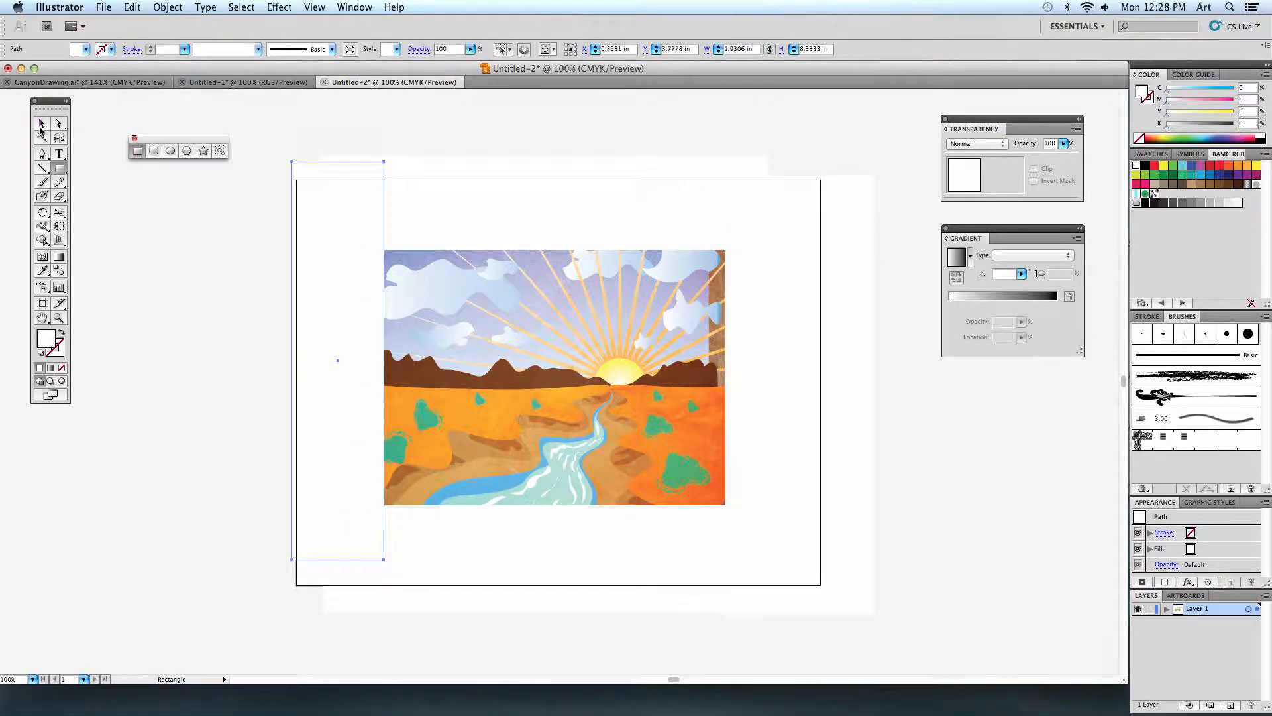
Extend the white rectangle on the picture's right side inward to cover the remaining brown strip, and deselect it.
left_click(730, 391)
left_click_drag(725, 396, 704, 395)
left_click(972, 432)
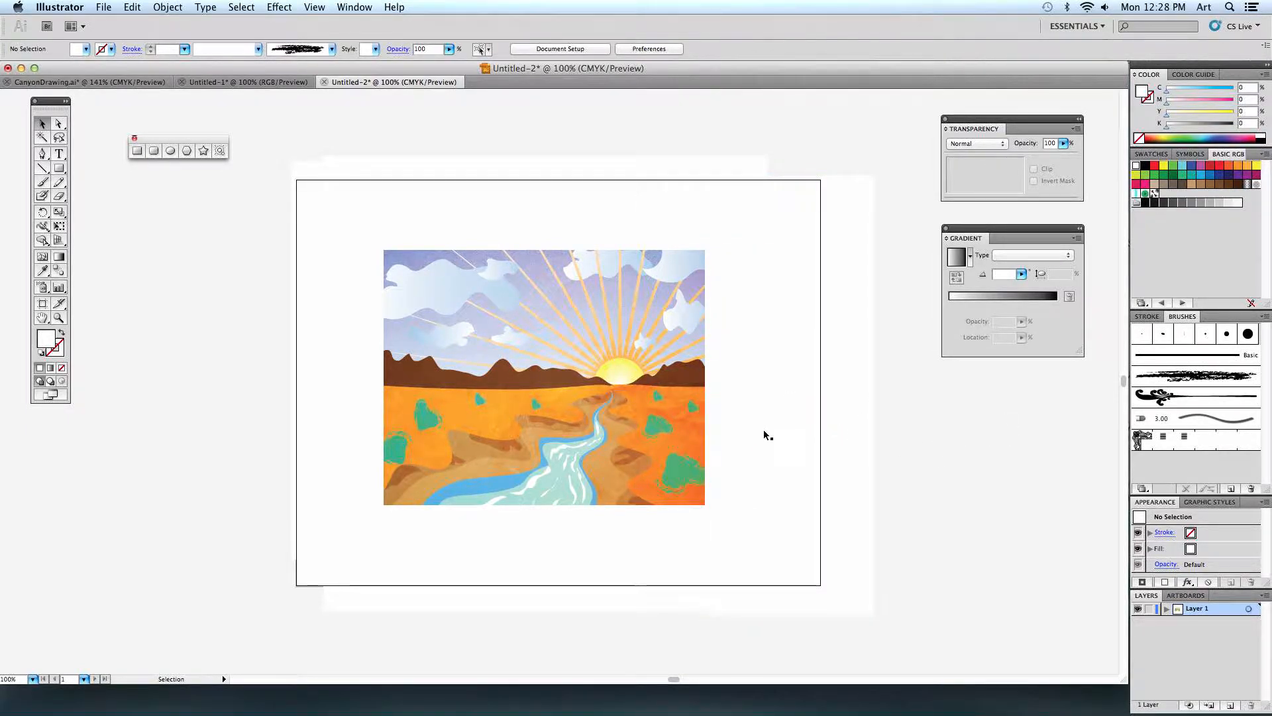
Open the print settings to check the landscape's page preview, and close them without printing.
left_click(104, 8)
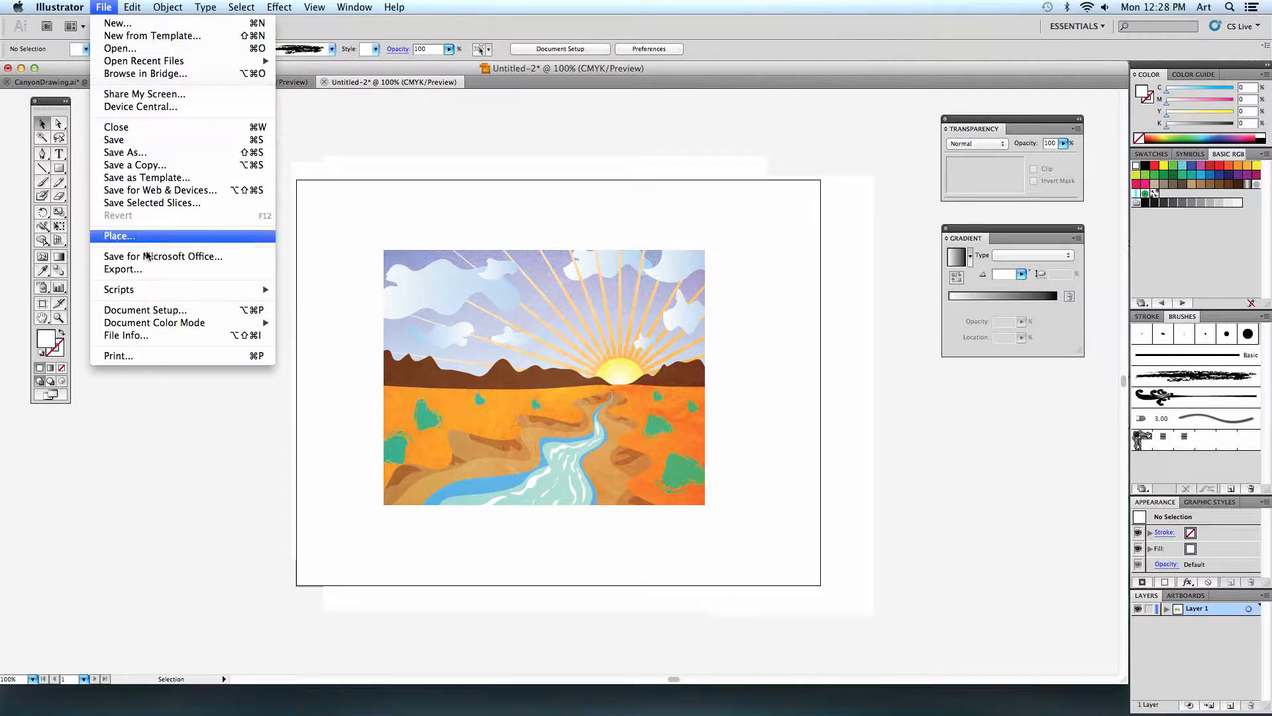
left_click(165, 355)
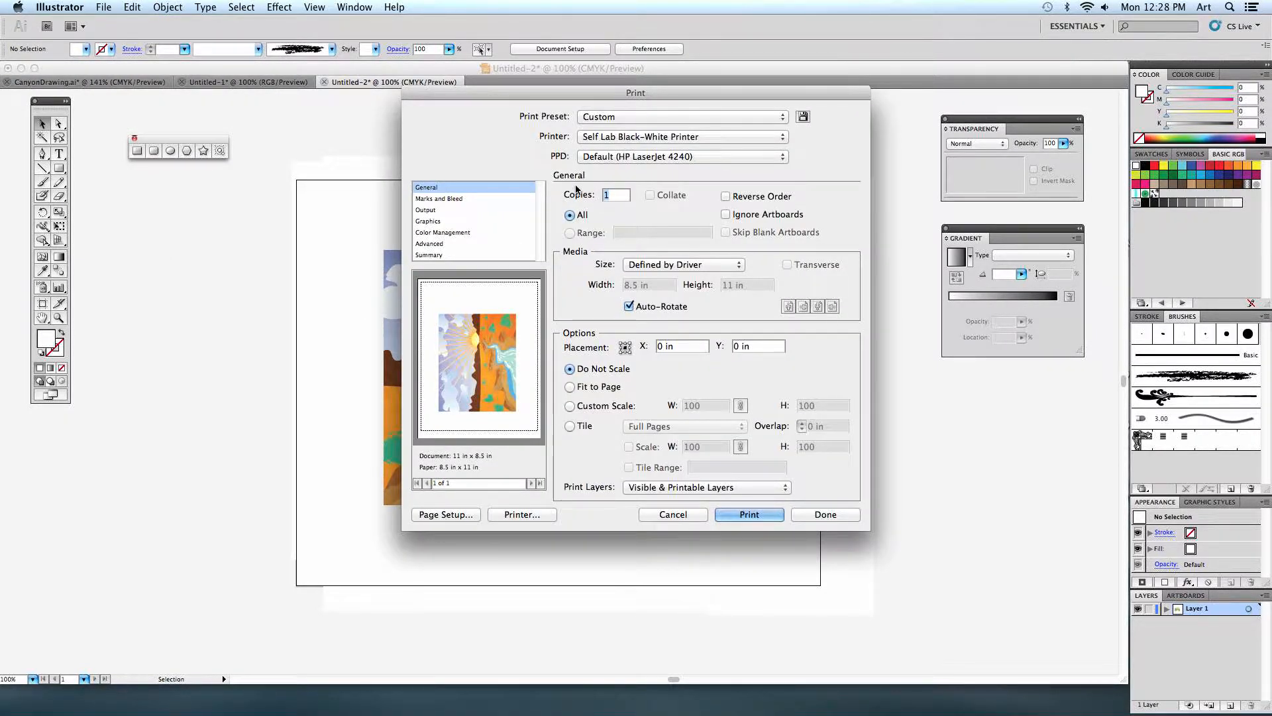
left_click(850, 520)
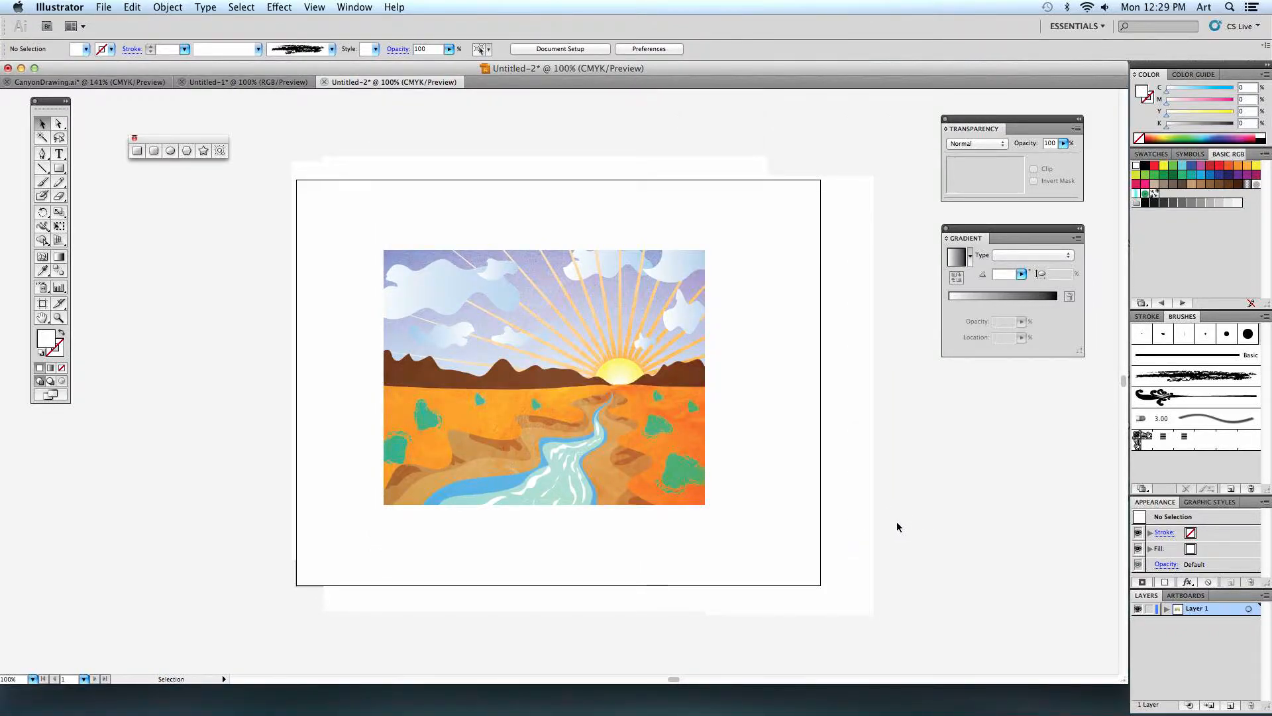
Switch to Remote Desktop, where the active screen-sharing task is listed, and quit it.
mouse_move(451, 712)
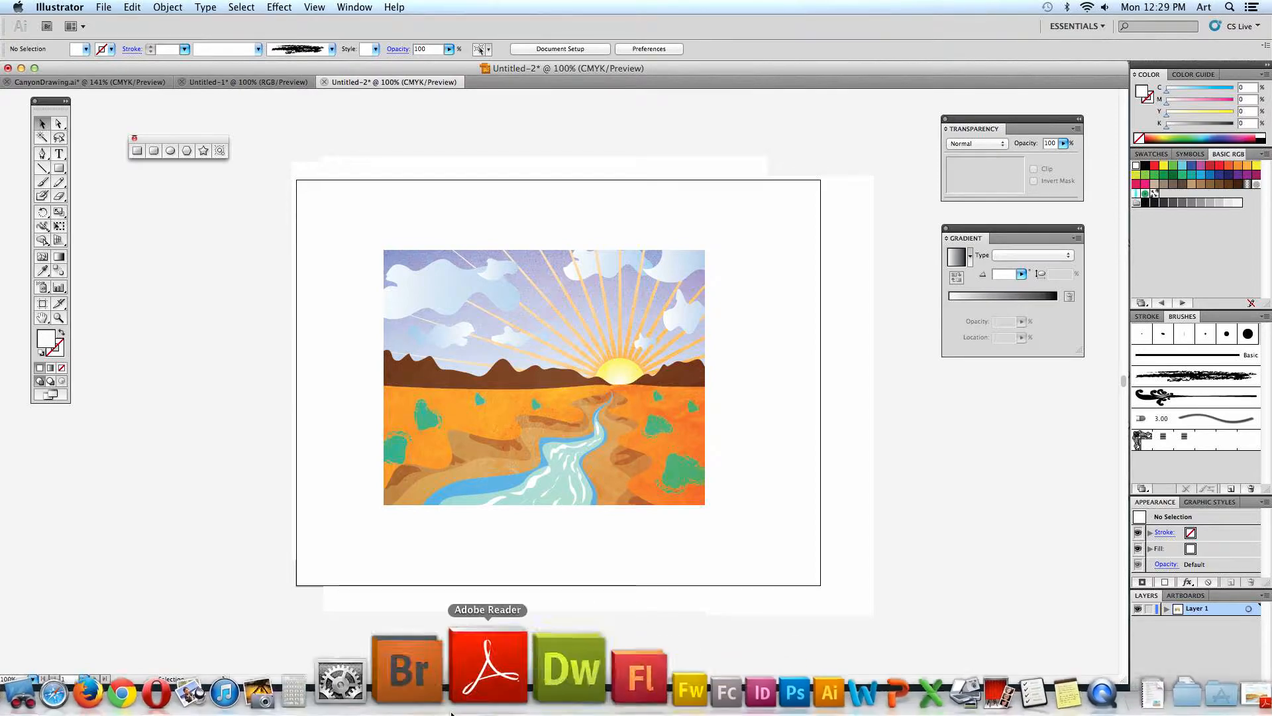
left_click(127, 691)
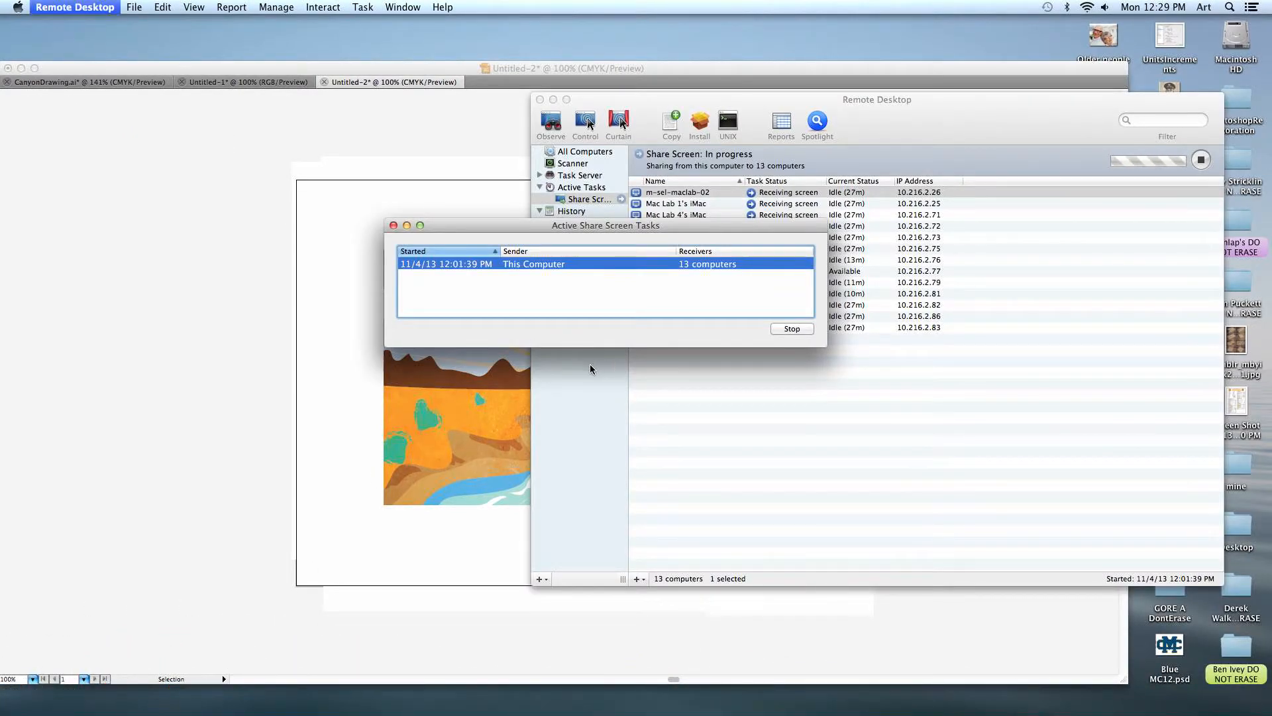
key("super+q")
left_click(701, 266)
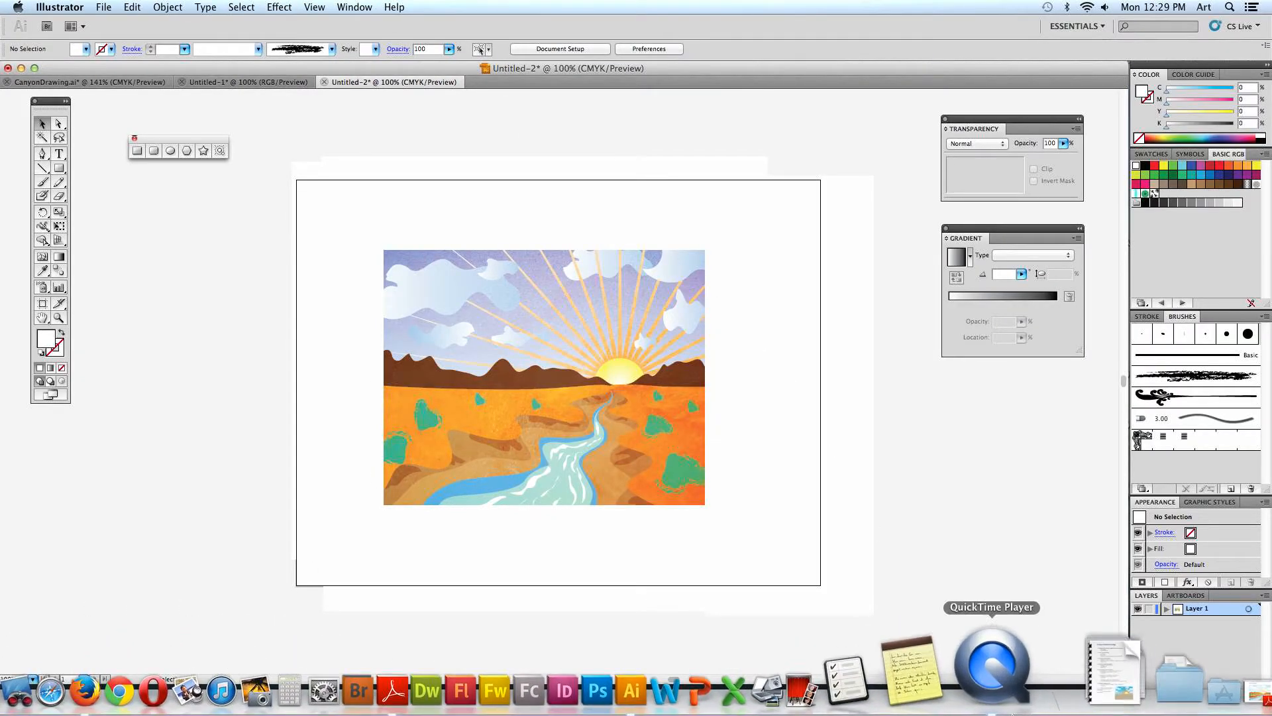